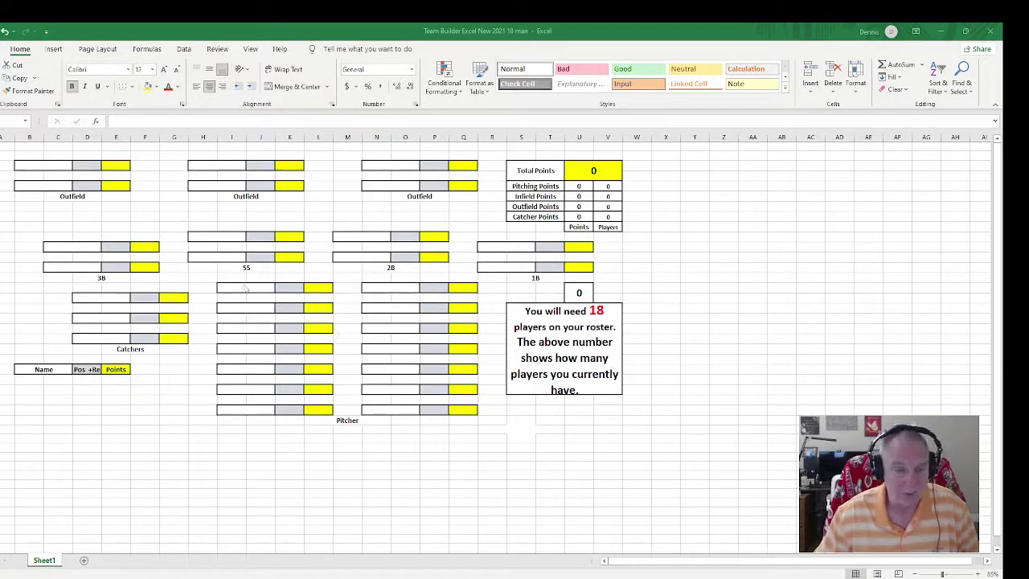
Enter a sample player in the first pitcher row with a placeholder name, position and rating SL +2, and 7 points.
click(244, 286)
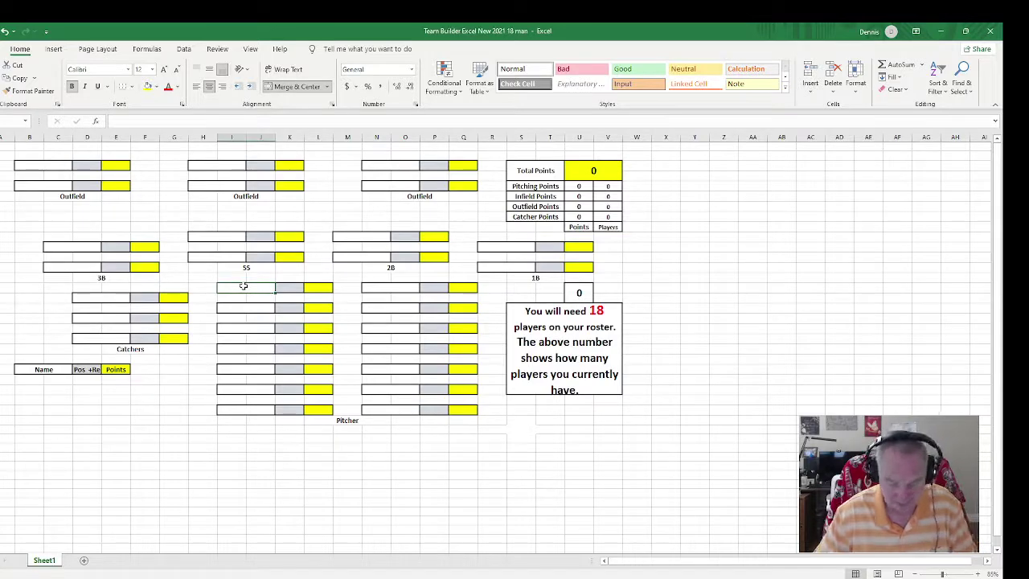
text(Joe Smith)
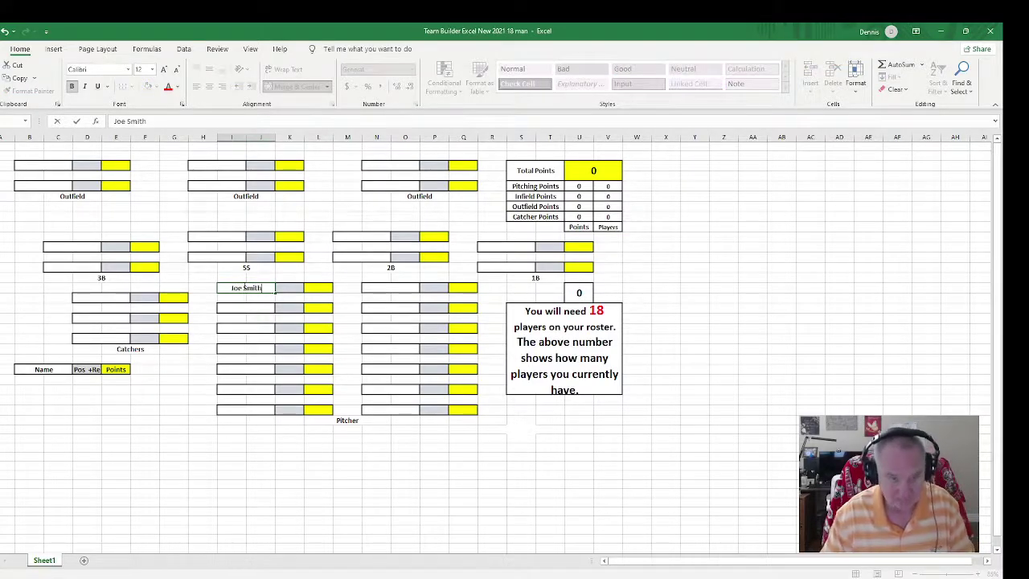
key(Tab)
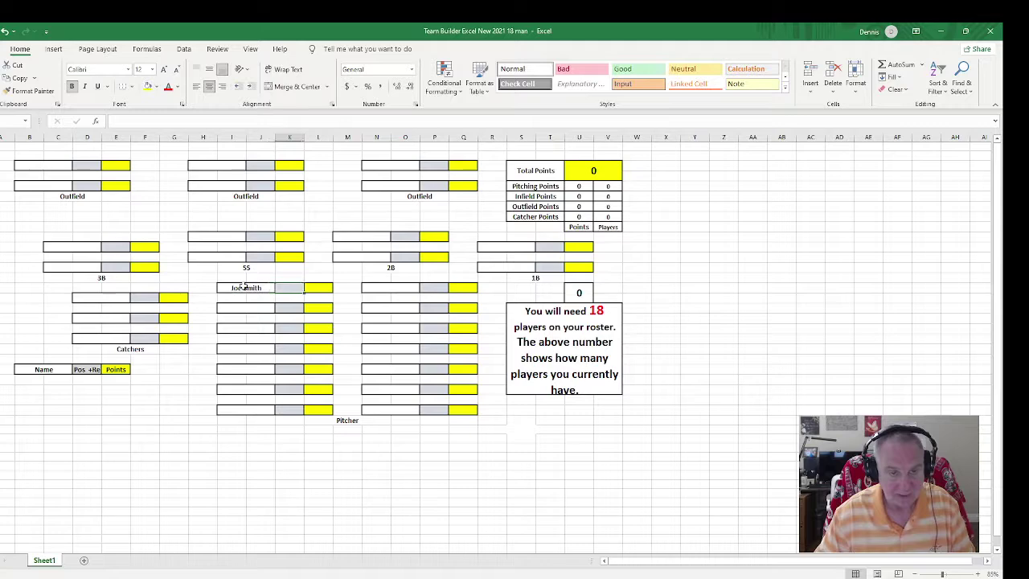
text(S)
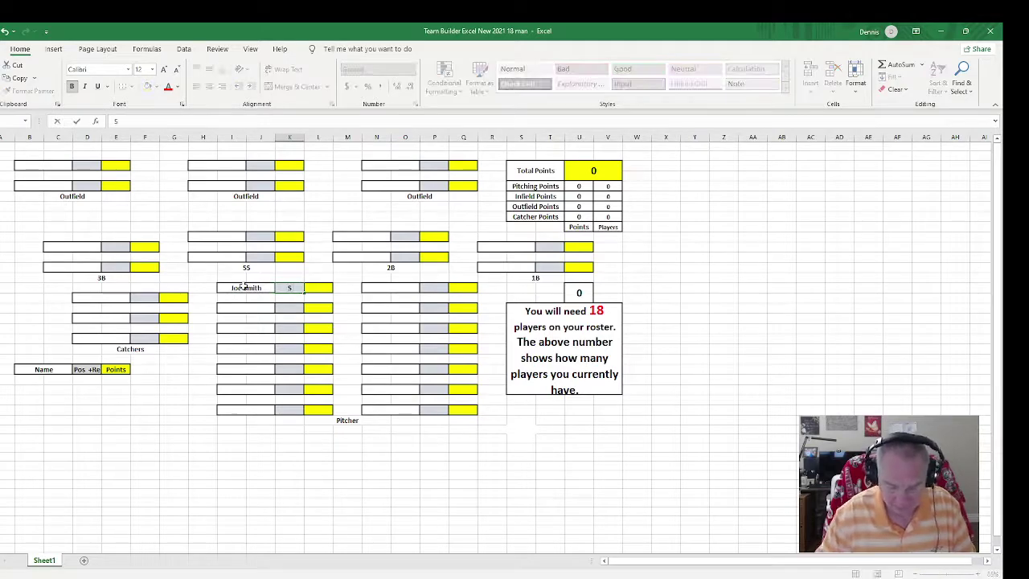
text(L)
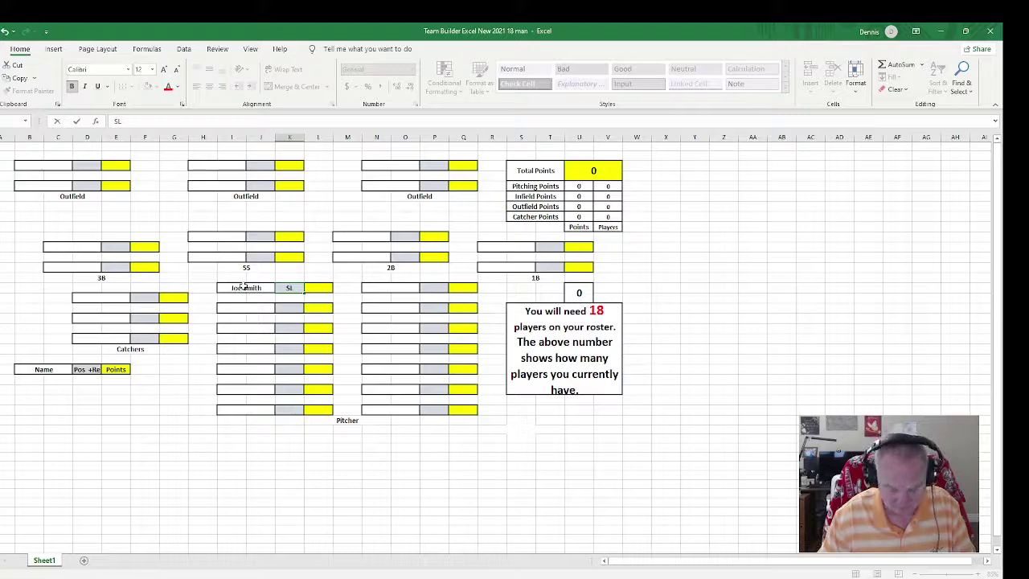
text( +2)
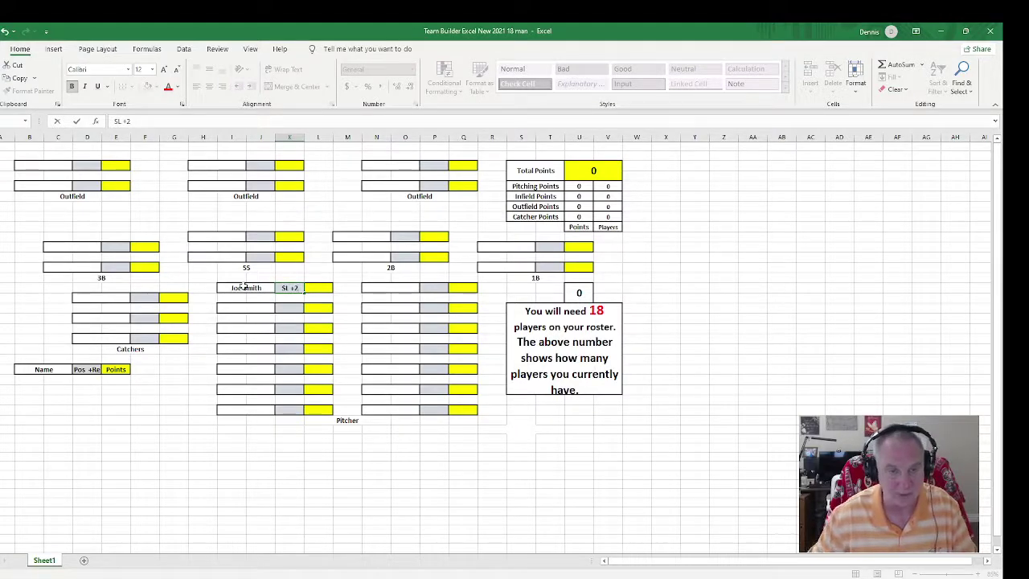
key(Tab)
text(7)
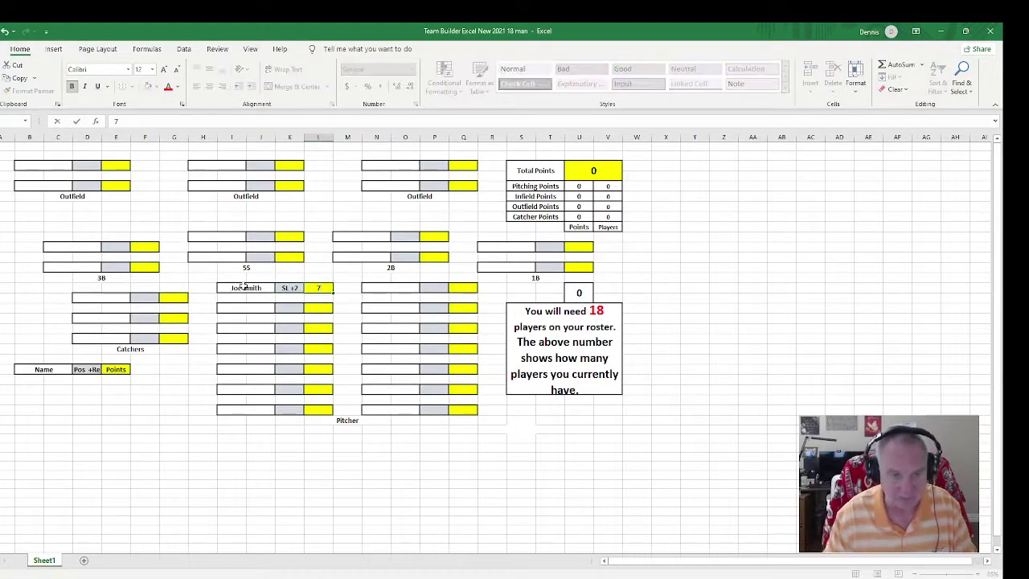
key(Tab)
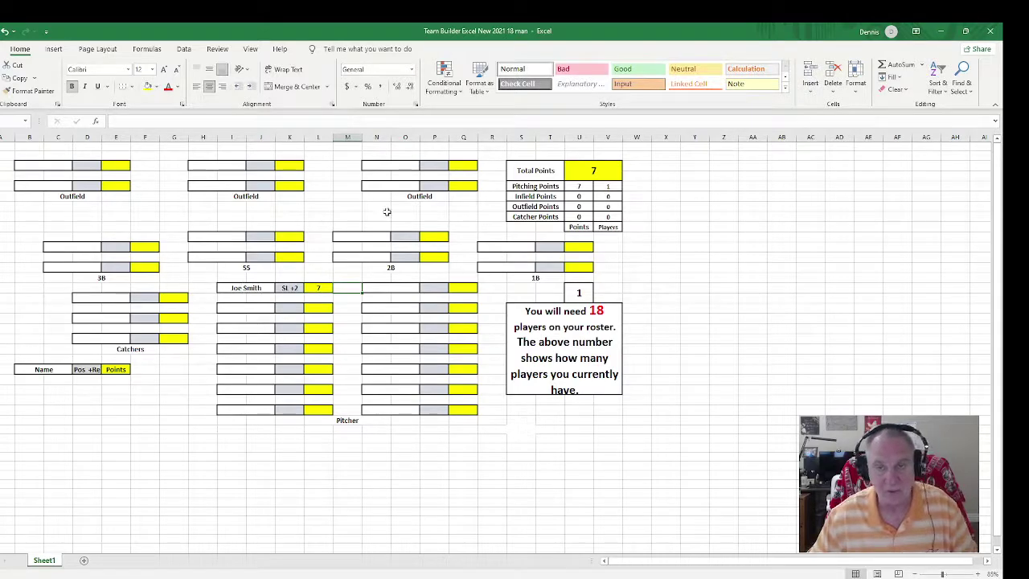
Clear the sample pitcher's points and re-enter them as 7.
click(319, 288)
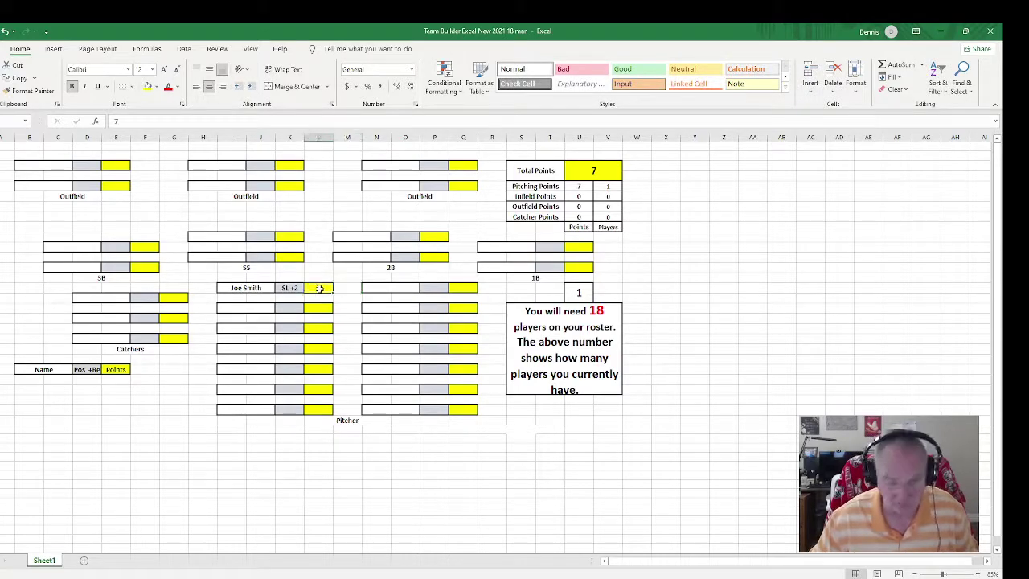
key(BackSpace)
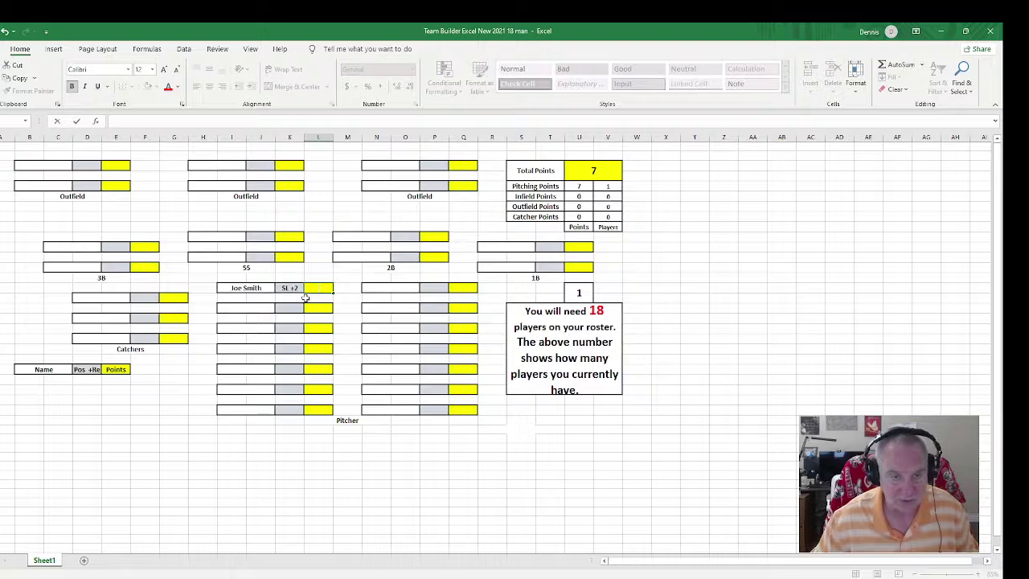
click(290, 299)
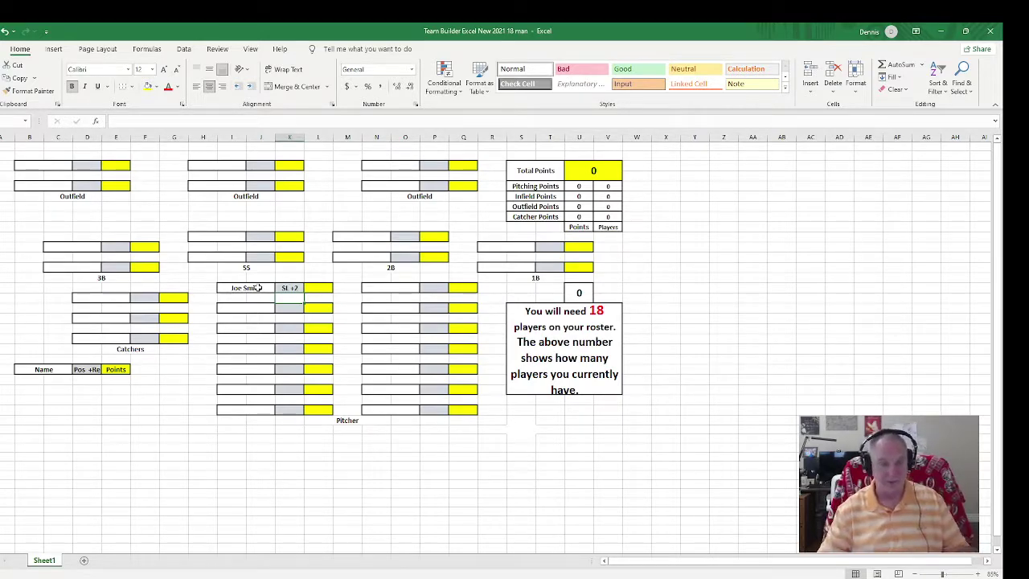
click(322, 287)
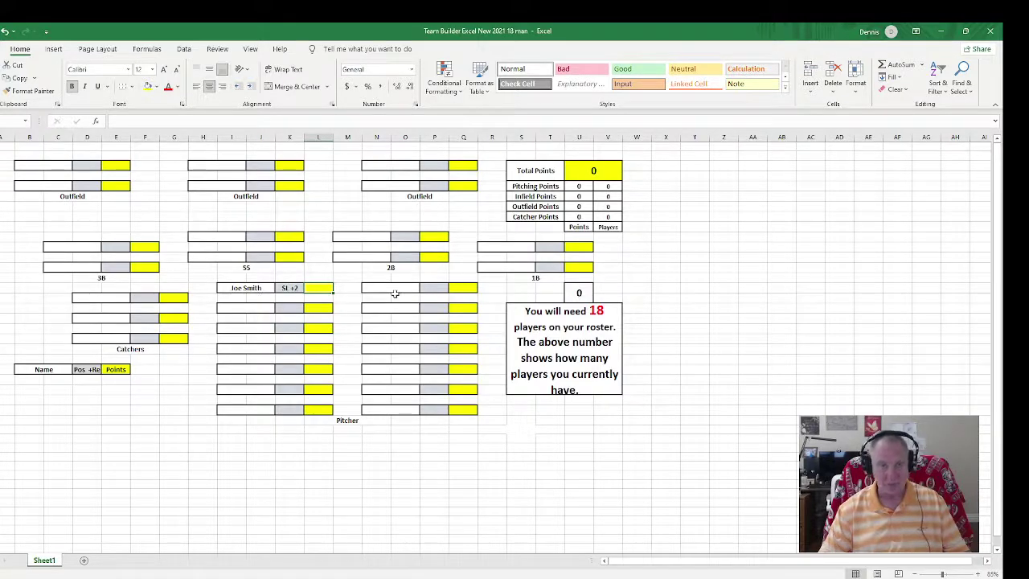
click(323, 288)
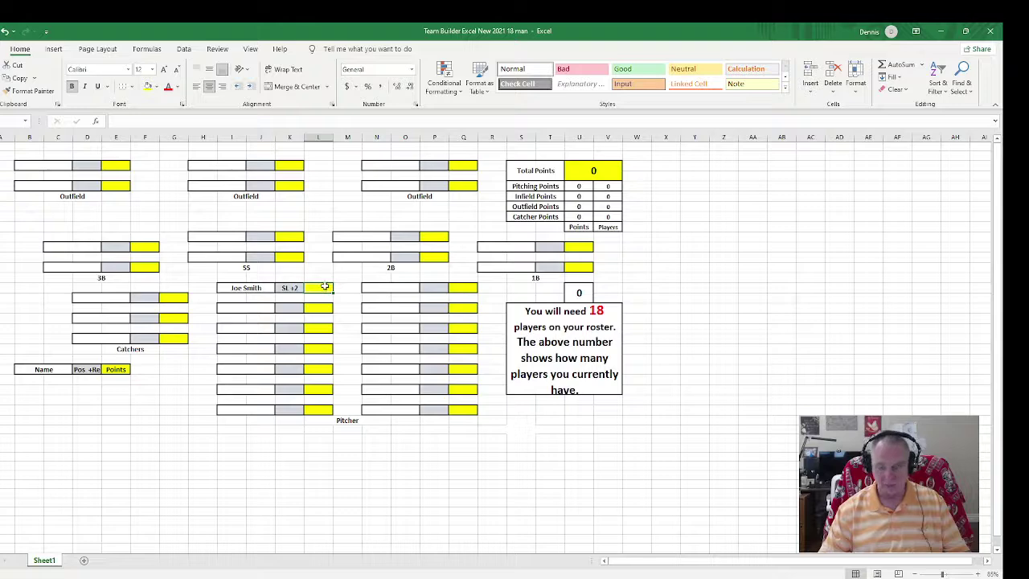
text(7)
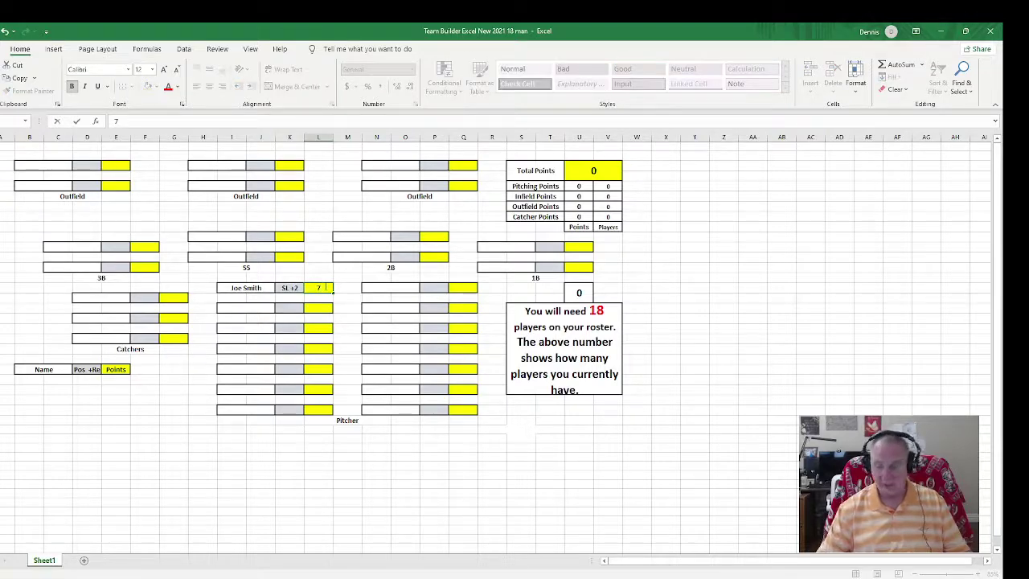
click(342, 290)
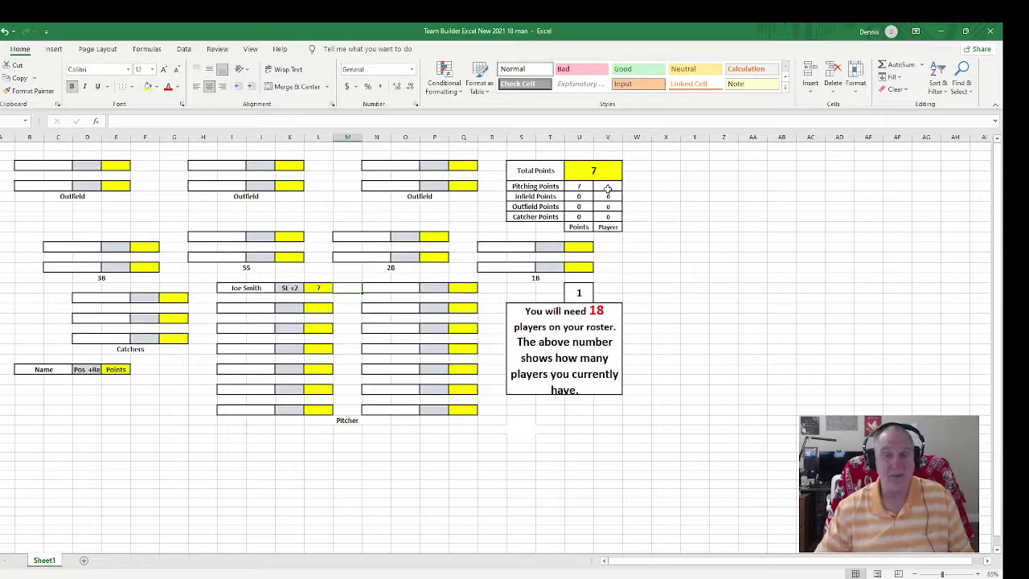
Clear the sample pitcher's name, position rating and points from the first pitcher row.
click(248, 287)
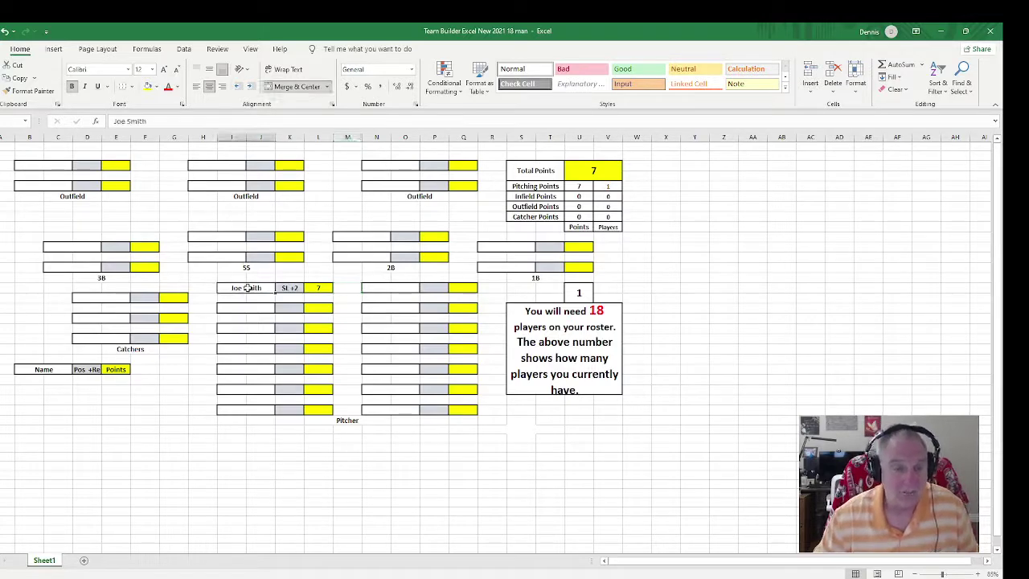
key(Delete)
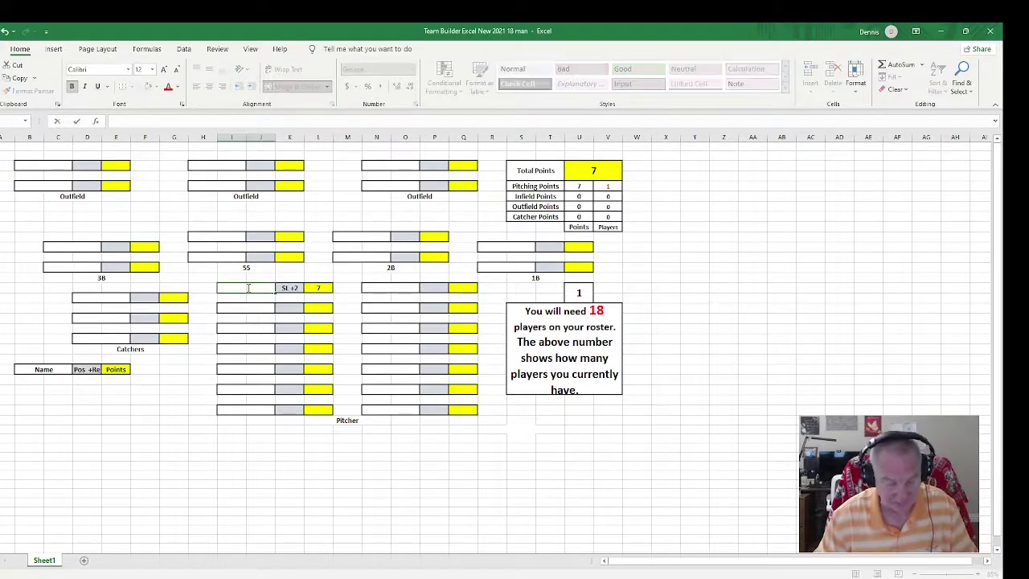
key(Tab)
key(Tab)
key(Tab)
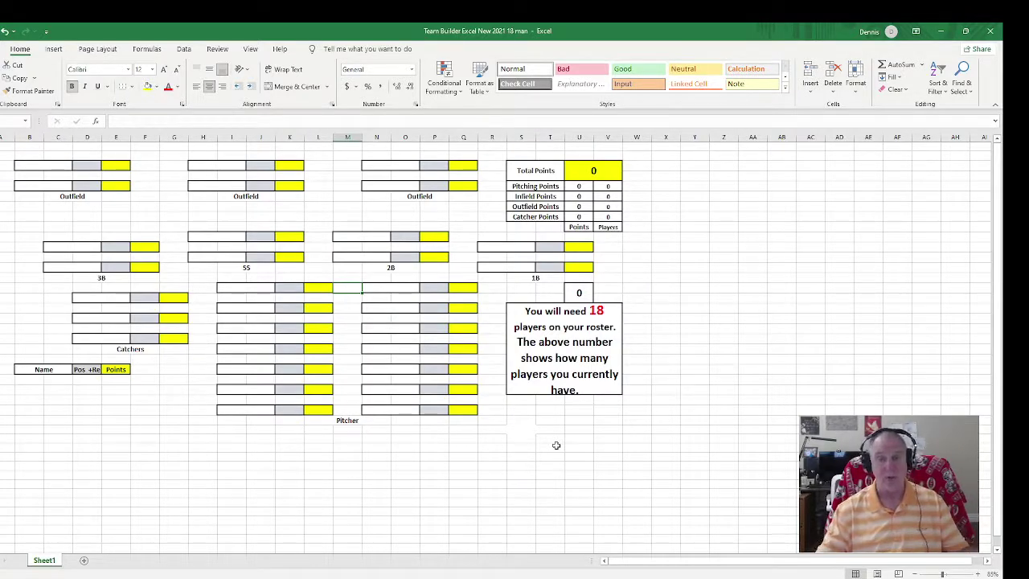
Append 30 to the Total Points label and set that number's font size to 24.
double_click(541, 171)
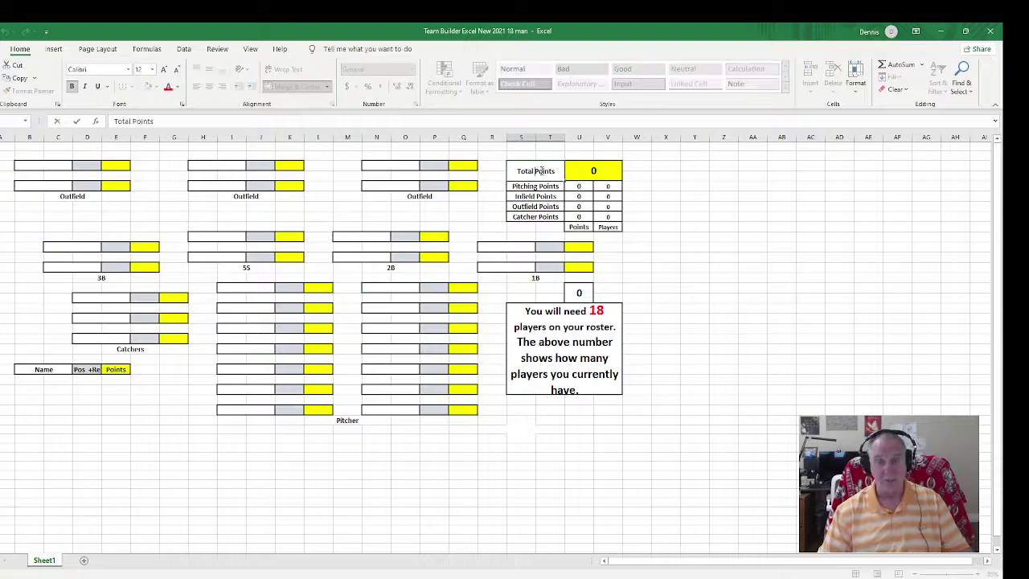
key(End)
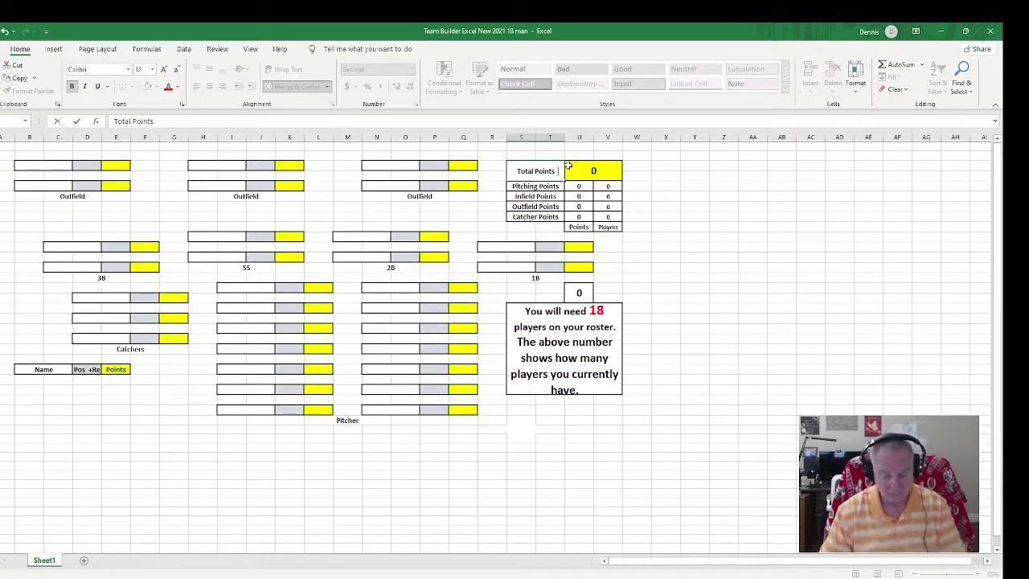
text(30)
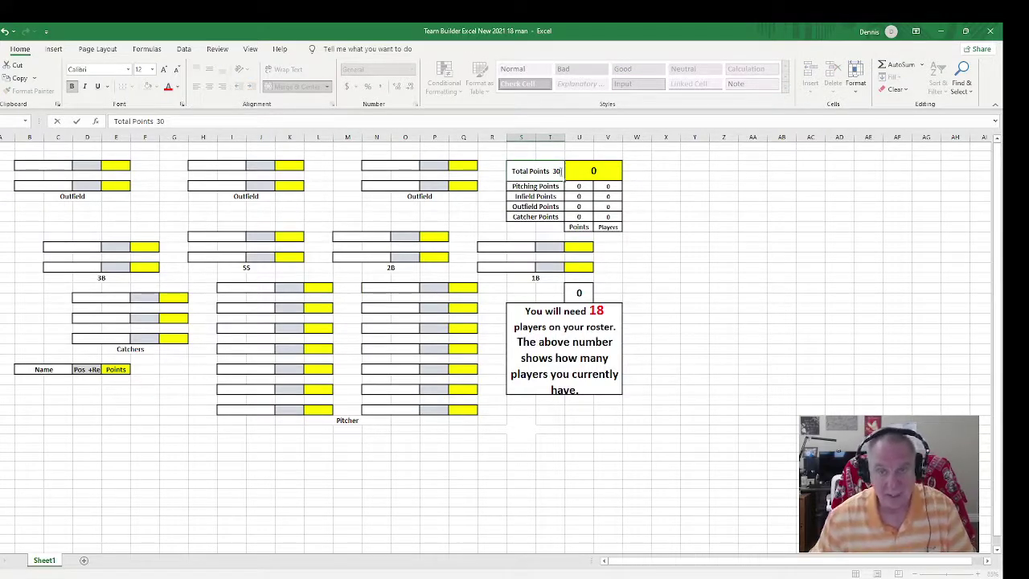
double_click(556, 171)
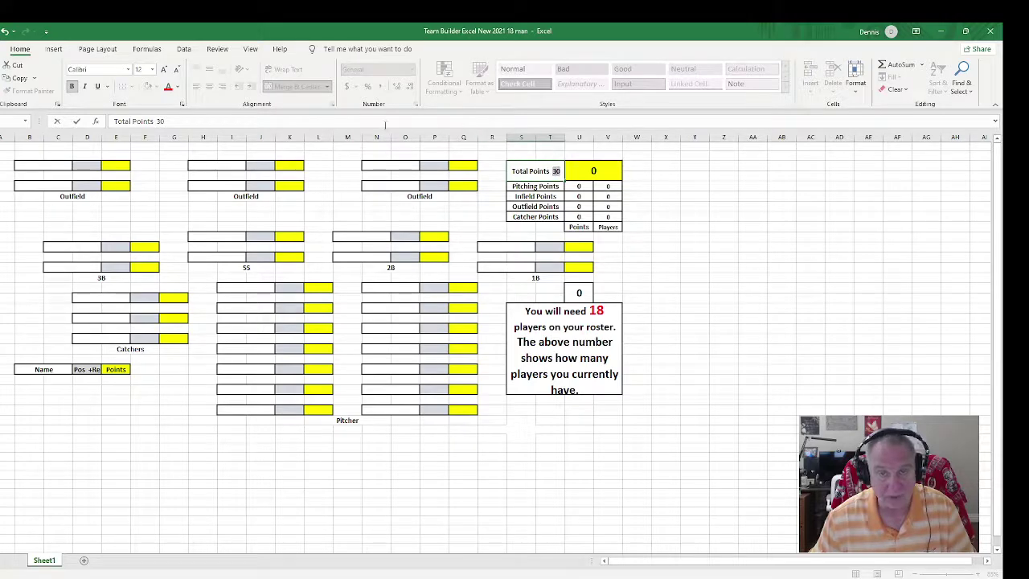
click(152, 69)
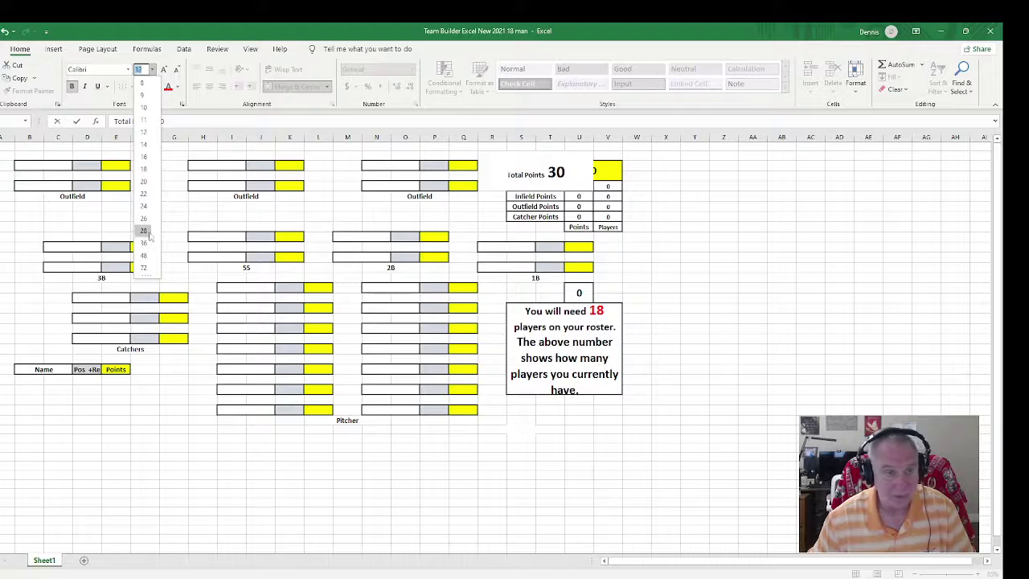
click(145, 206)
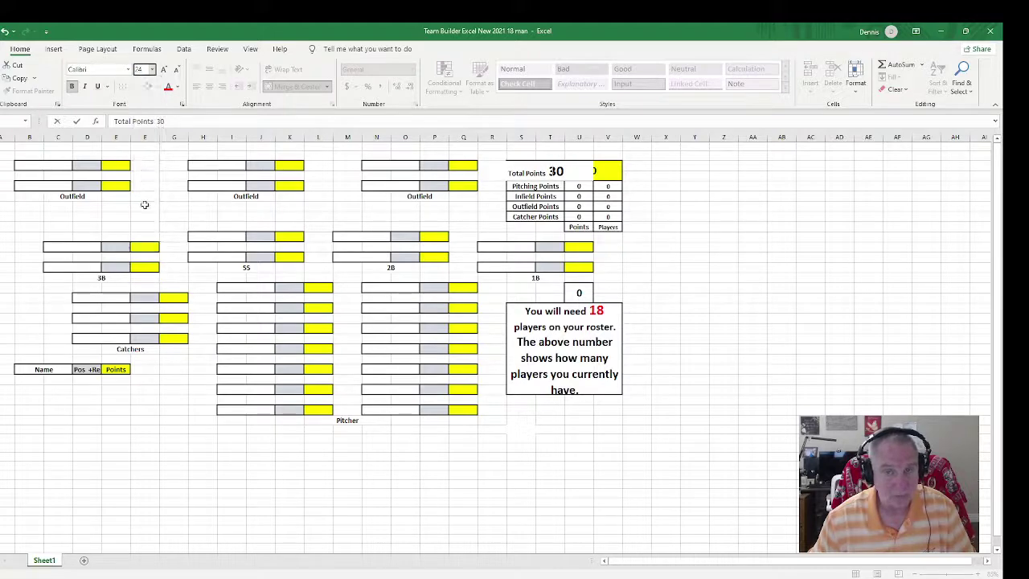
click(717, 245)
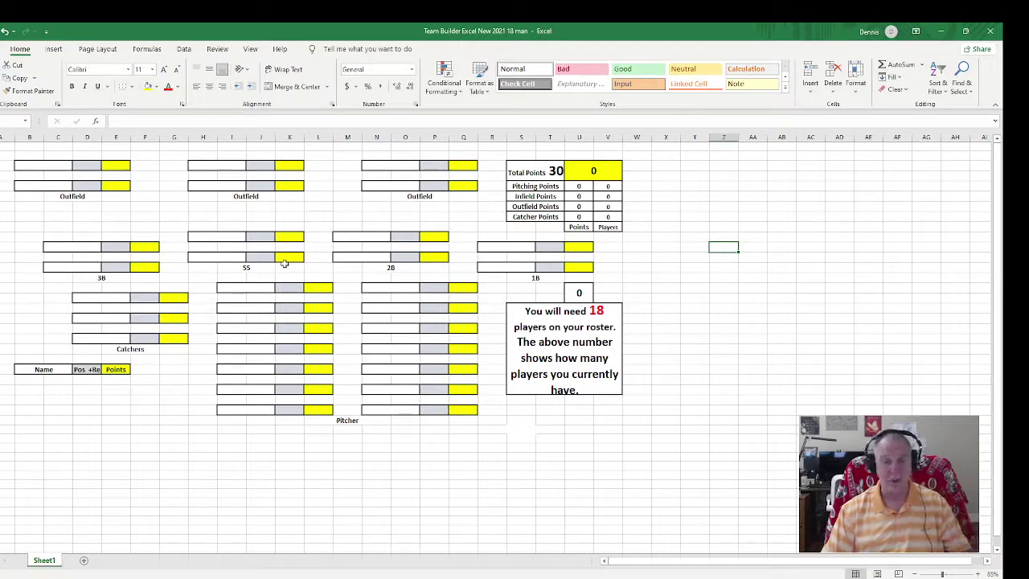
Open the Aaron Hicks front and back card images in Photos and place the two windows side by side.
click(120, 578)
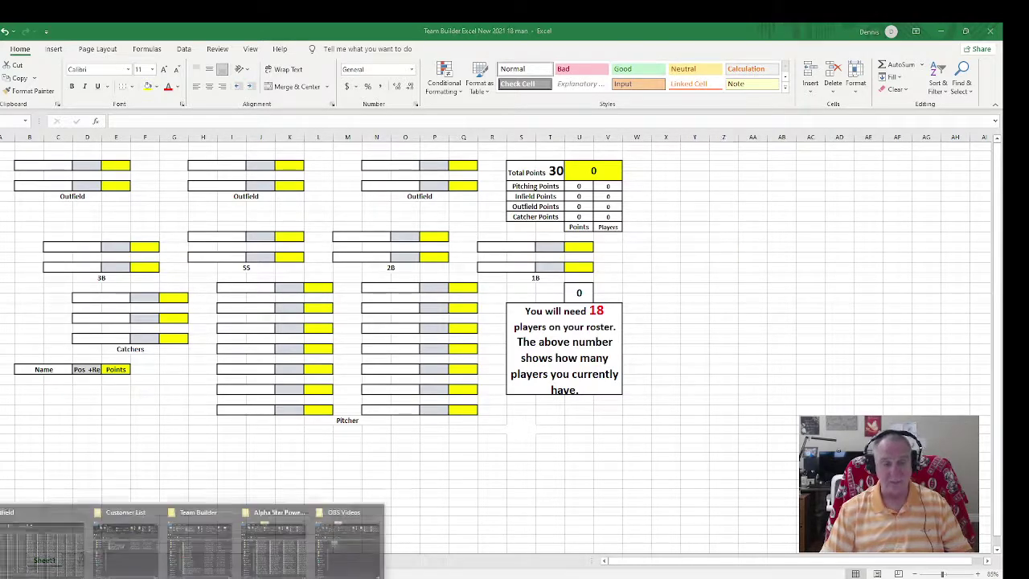
click(33, 551)
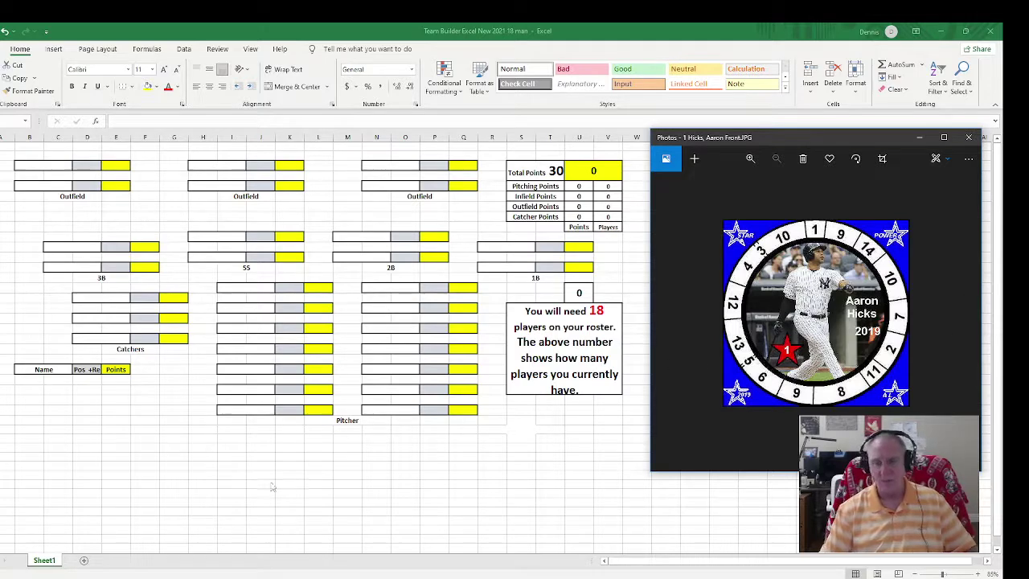
click(49, 568)
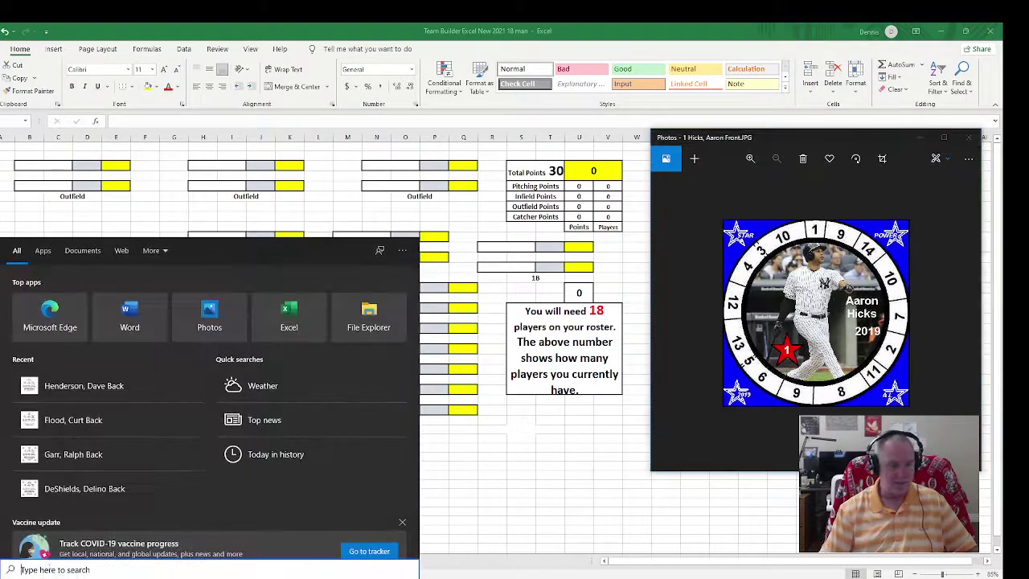
text(hi)
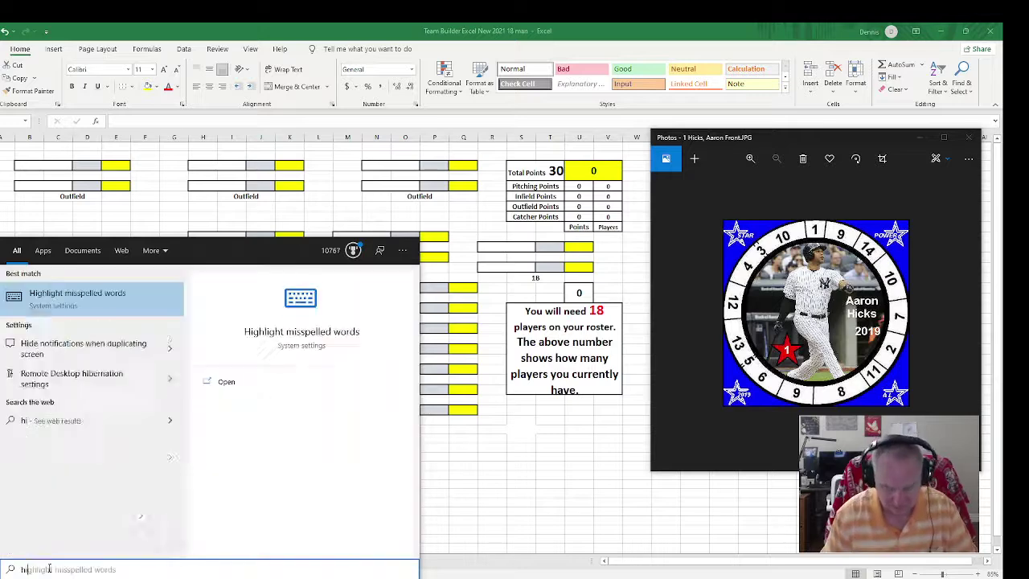
text(cks, aaron)
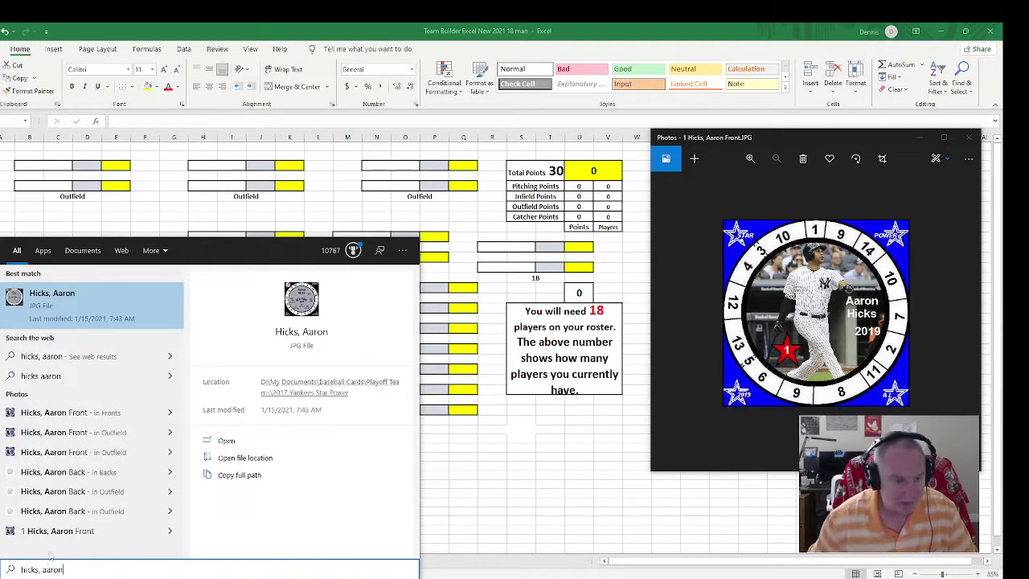
click(73, 472)
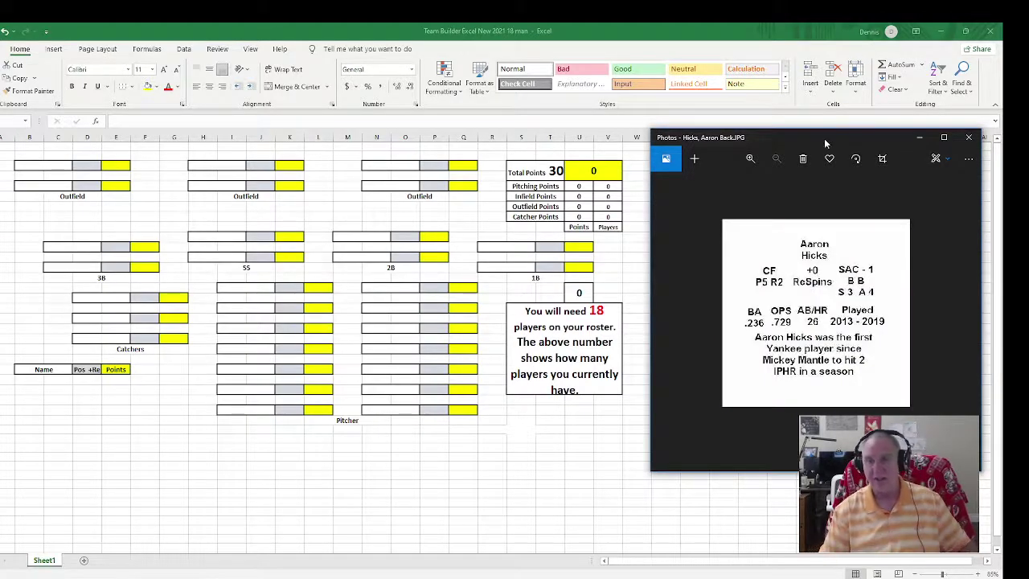
drag(824, 138, 486, 143)
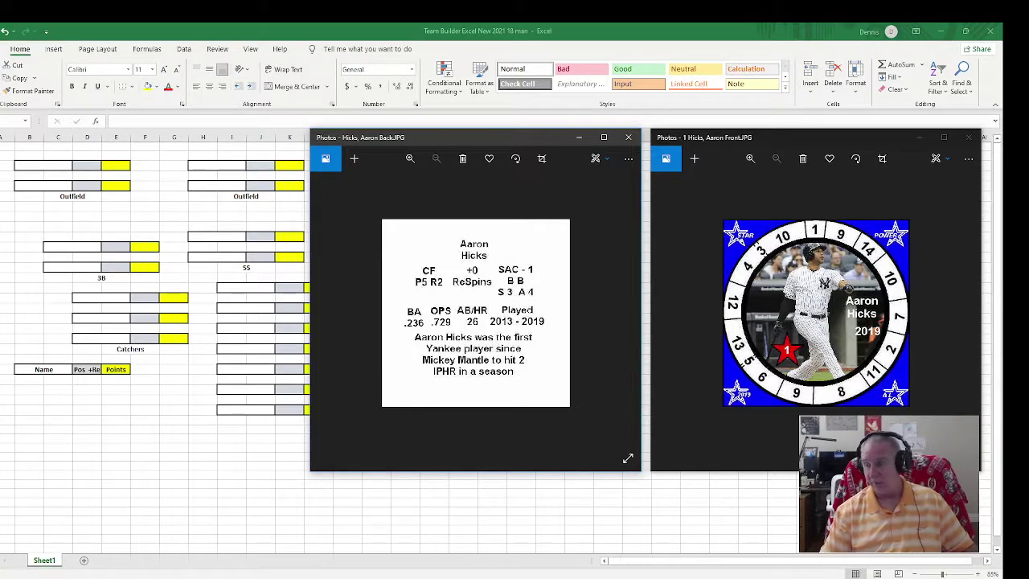
Open the Dave Henderson front and back card images and place his back card beside the Aaron Hicks back card.
click(965, 308)
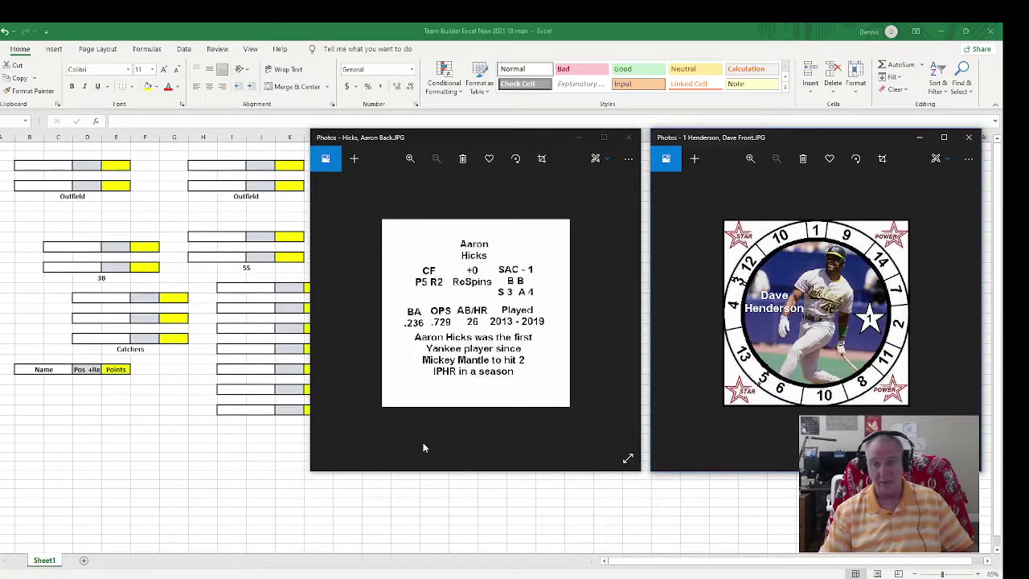
click(29, 569)
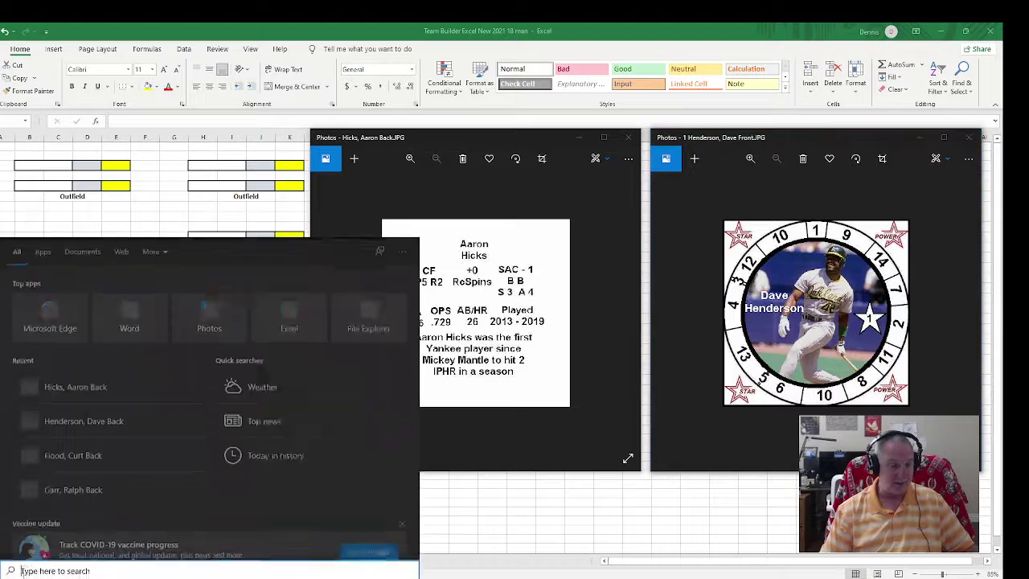
text(hen)
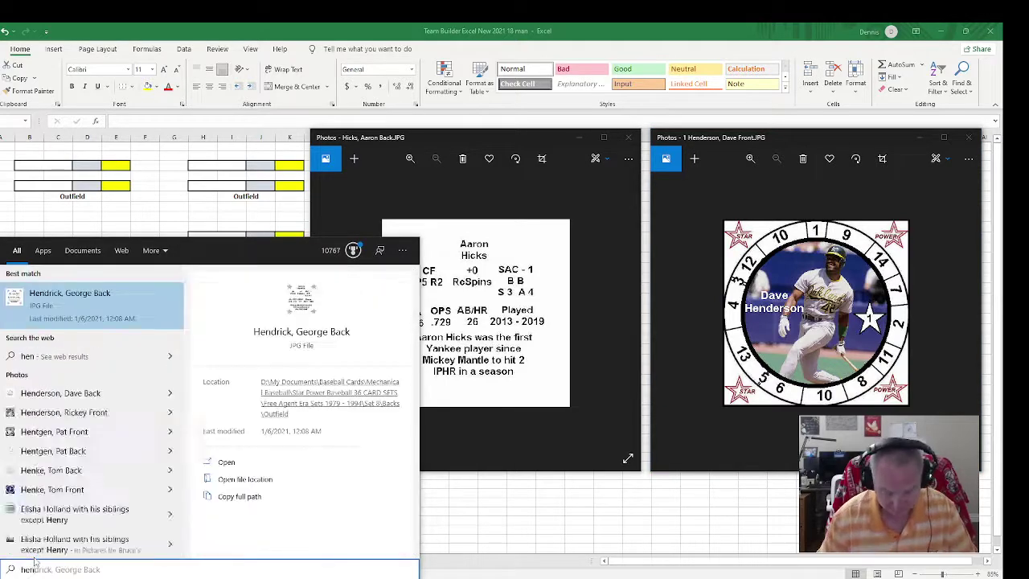
text(derson, dave b)
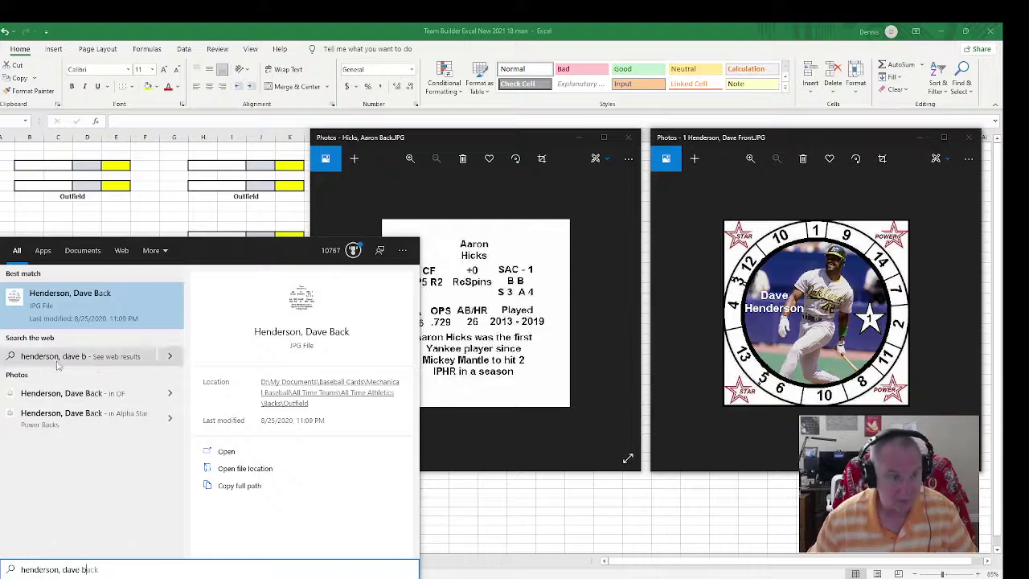
click(161, 304)
drag(800, 138, 460, 135)
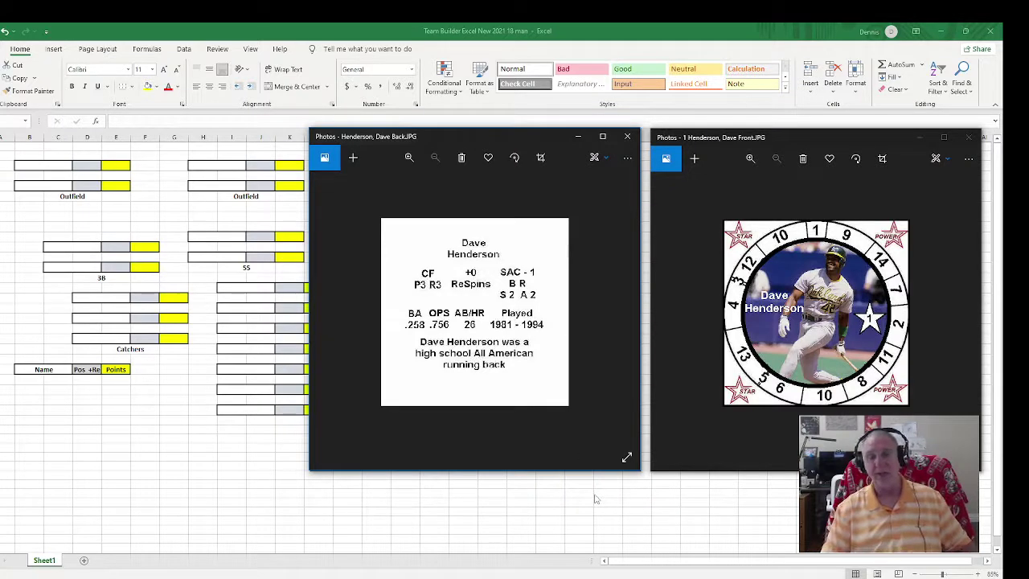
drag(535, 141, 207, 139)
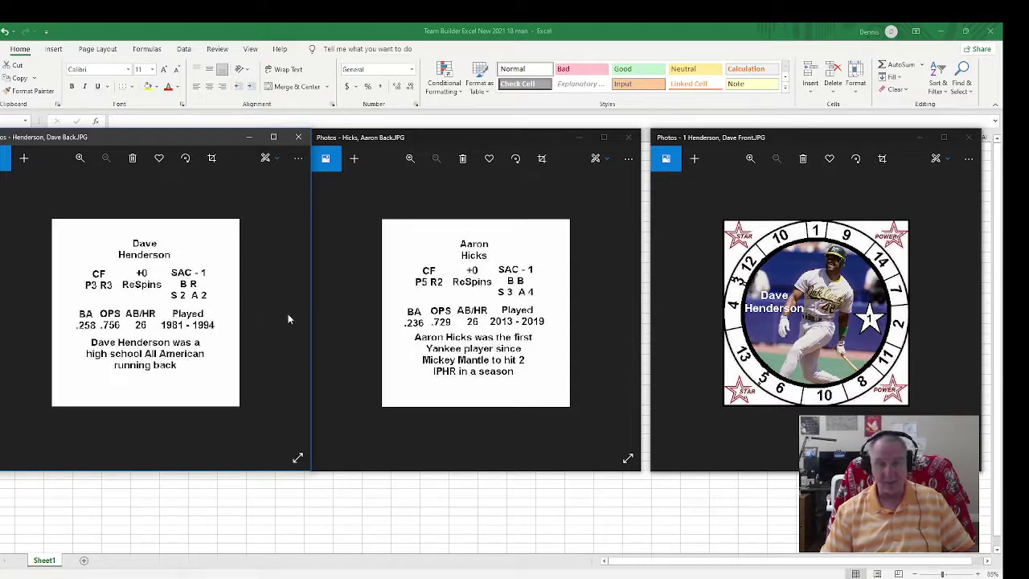
Open the Matty Alou front and back card images and arrange them on either side of the Dave Henderson front card.
drag(797, 132, 459, 132)
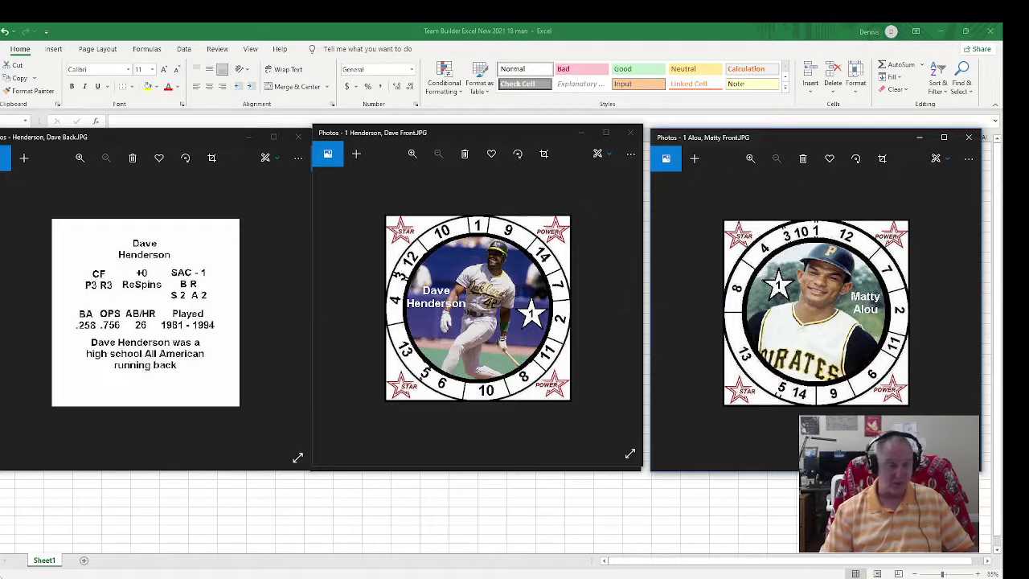
key(super)
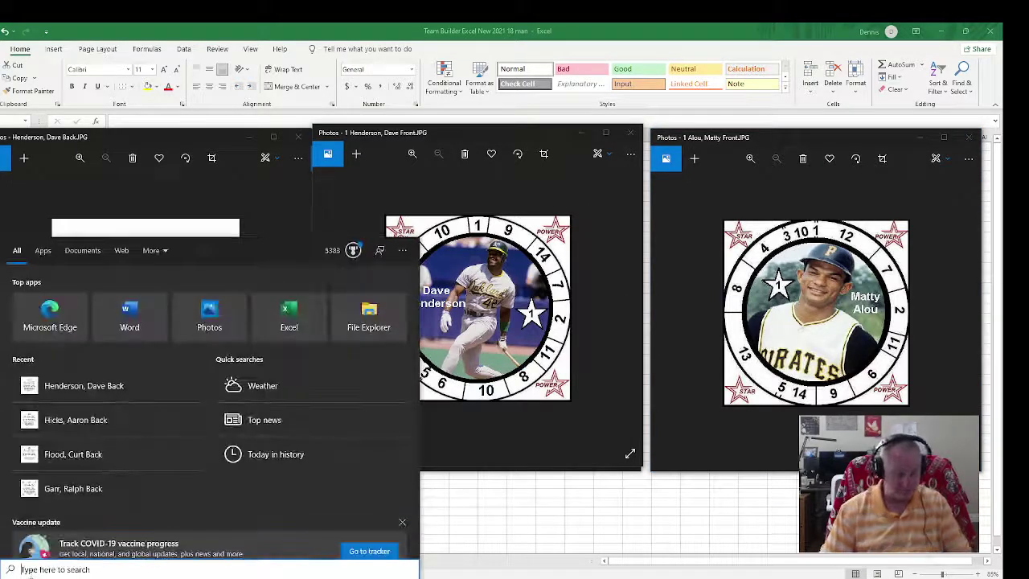
text(ALeu)
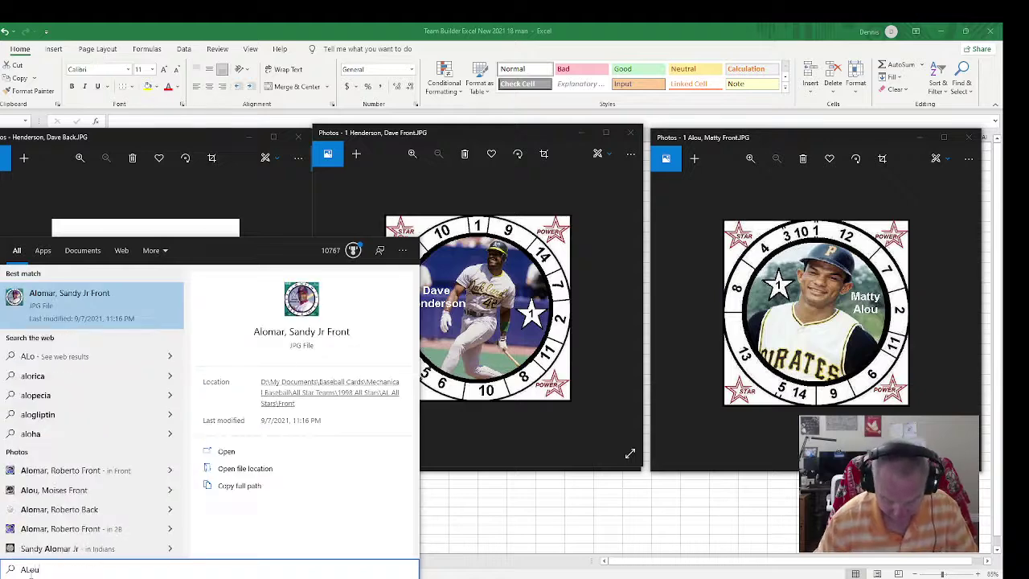
text(, Matty Back)
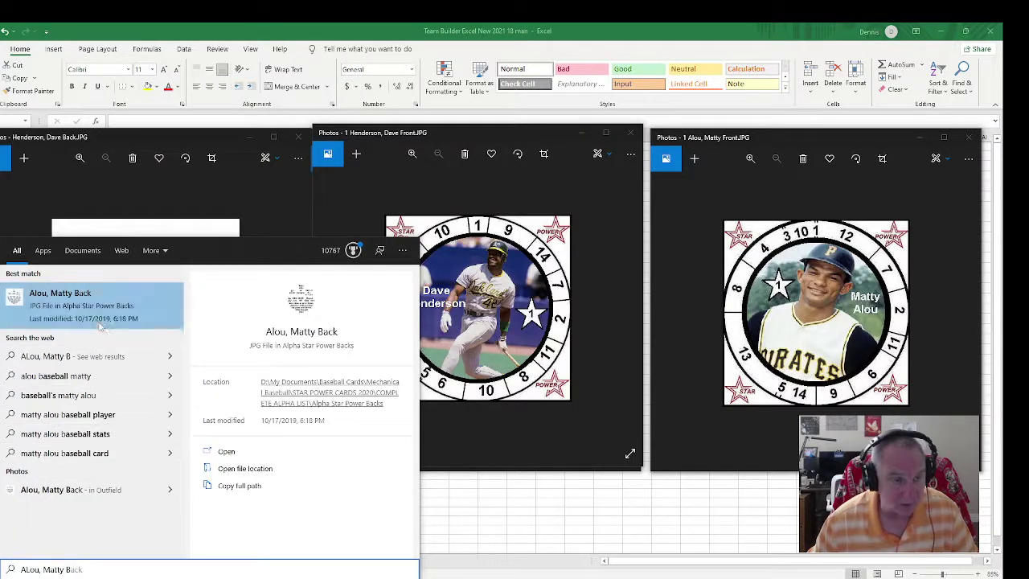
click(60, 299)
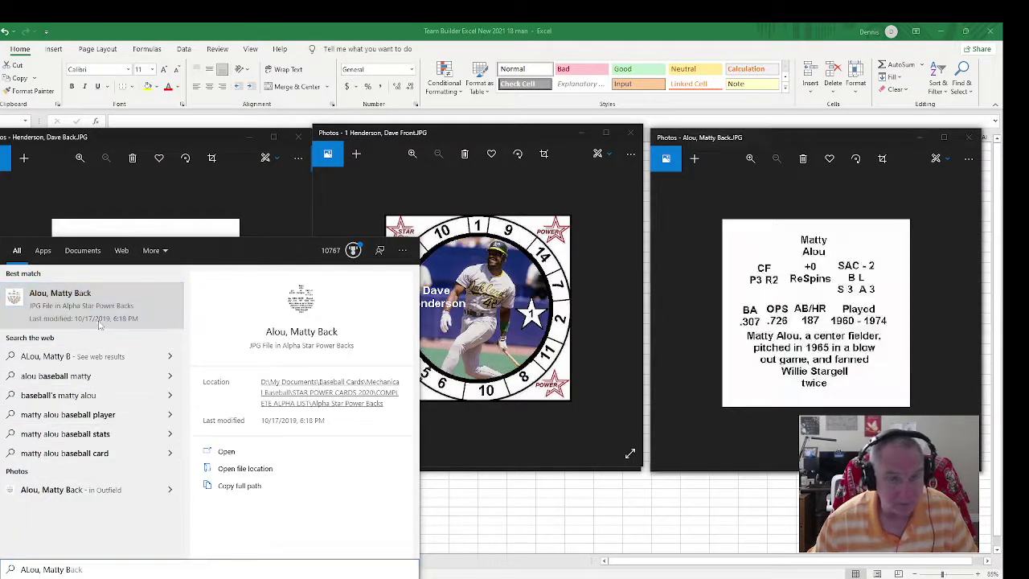
drag(765, 136, 151, 132)
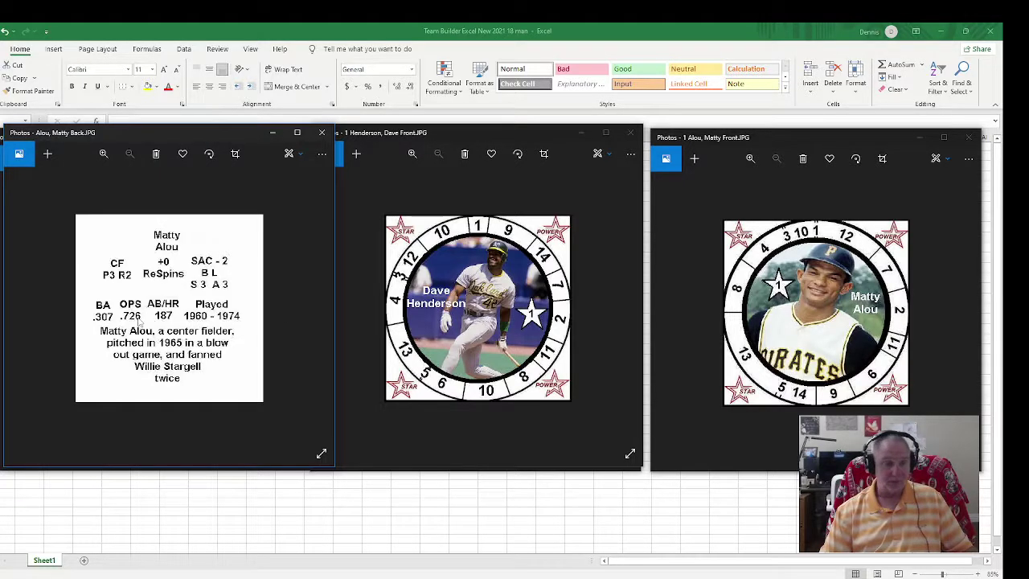
Rearrange the card windows so the Dave Henderson back and front and the Matty Alou back can be compared side by side.
drag(223, 135, 842, 135)
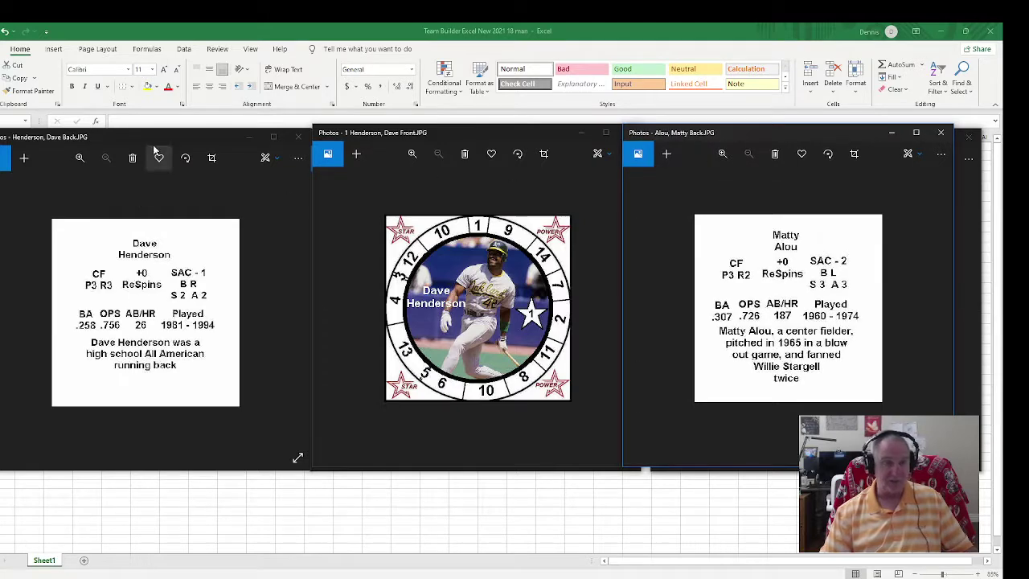
drag(155, 141, 217, 151)
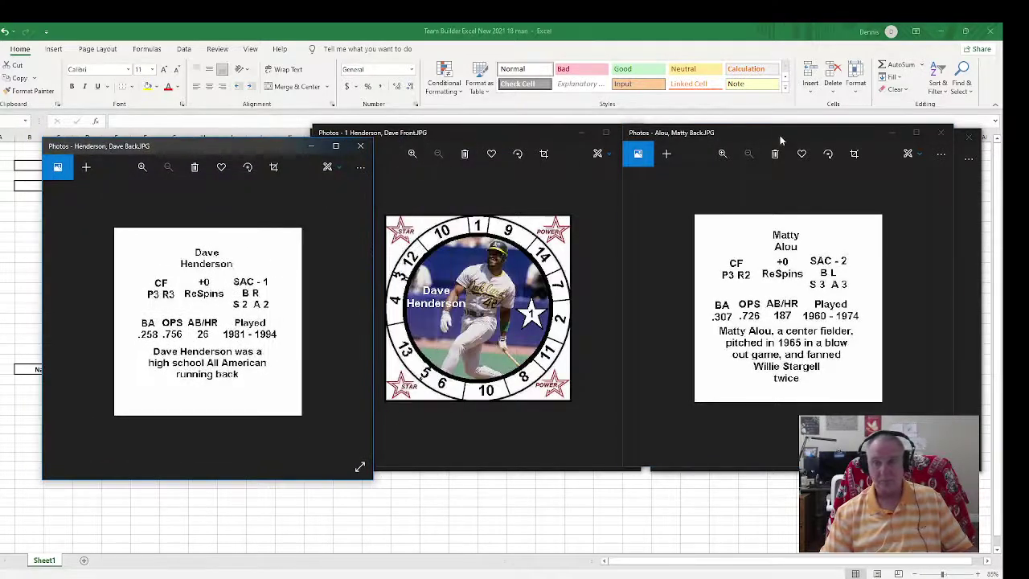
drag(781, 136, 811, 152)
mouse_move(531, 134)
mouse_down()
mouse_move(281, 150)
mouse_move(254, 140)
mouse_move(526, 143)
mouse_up()
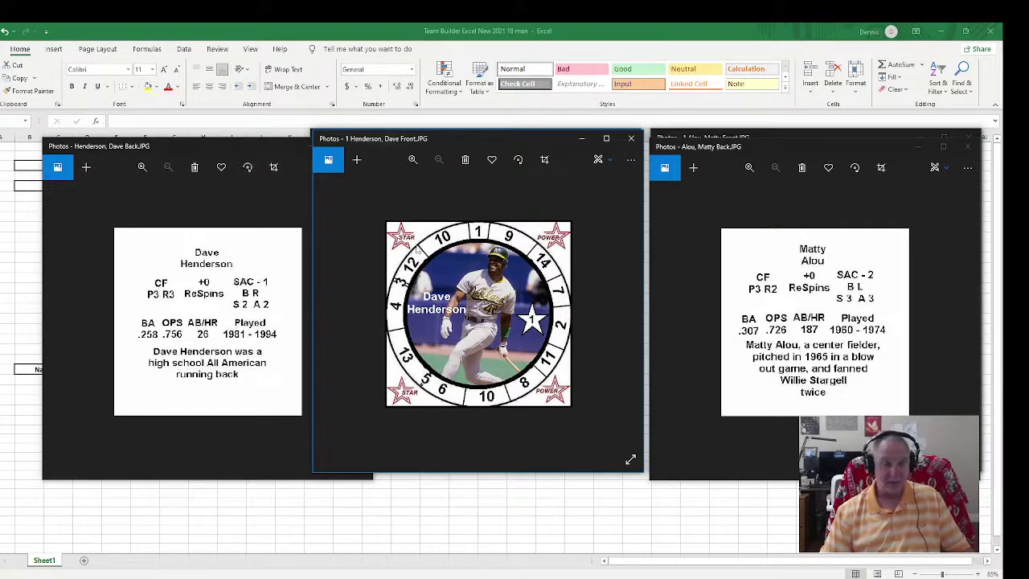
Close all the open Henderson, Alou and Hicks card images to return to the Team Builder spreadsheet.
click(631, 138)
click(968, 145)
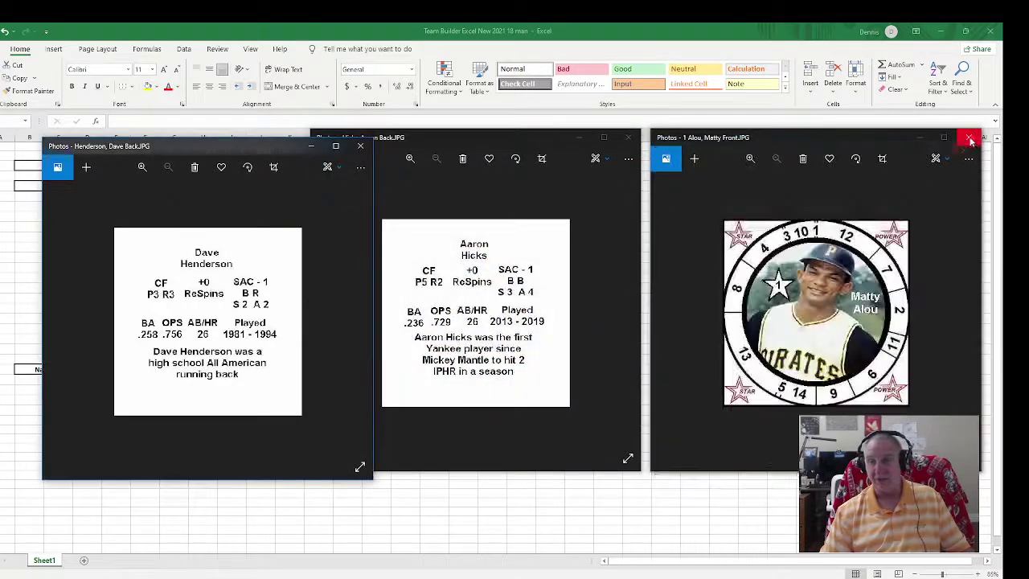
click(968, 138)
click(631, 137)
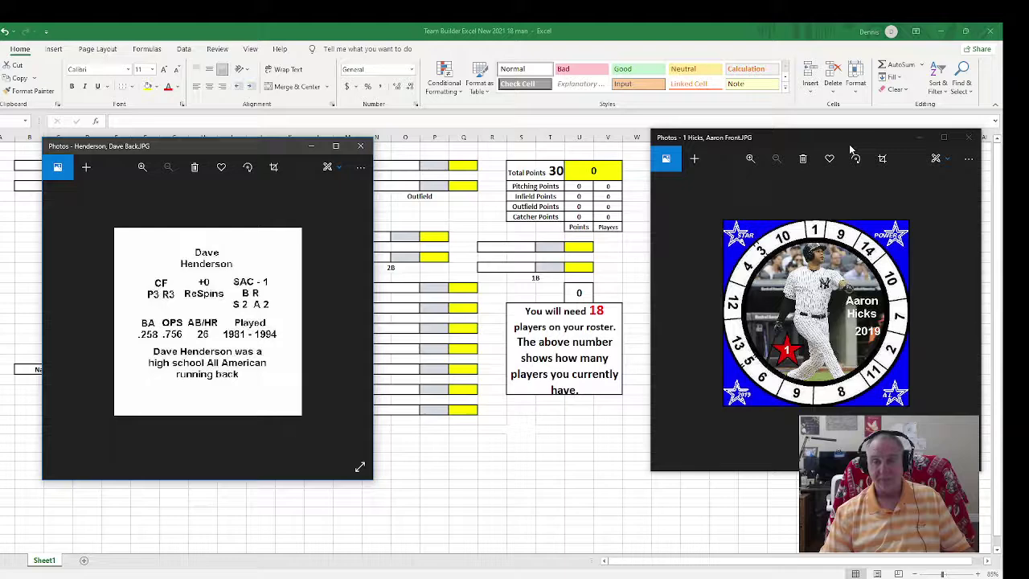
click(968, 137)
click(360, 146)
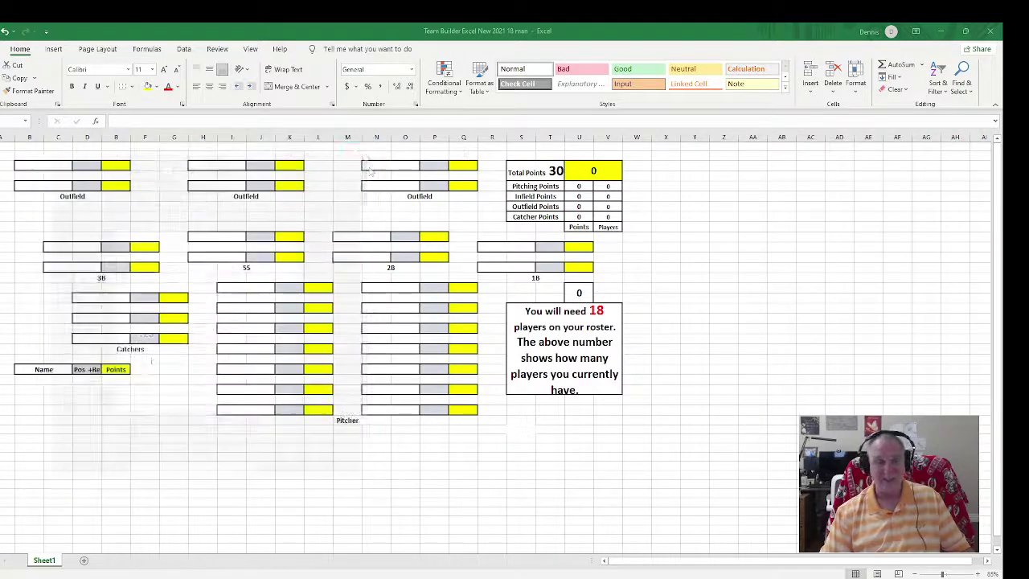
Enter Dave Henderson in the first row of the middle outfield block with rating CF33 +0 and 1 point.
click(215, 164)
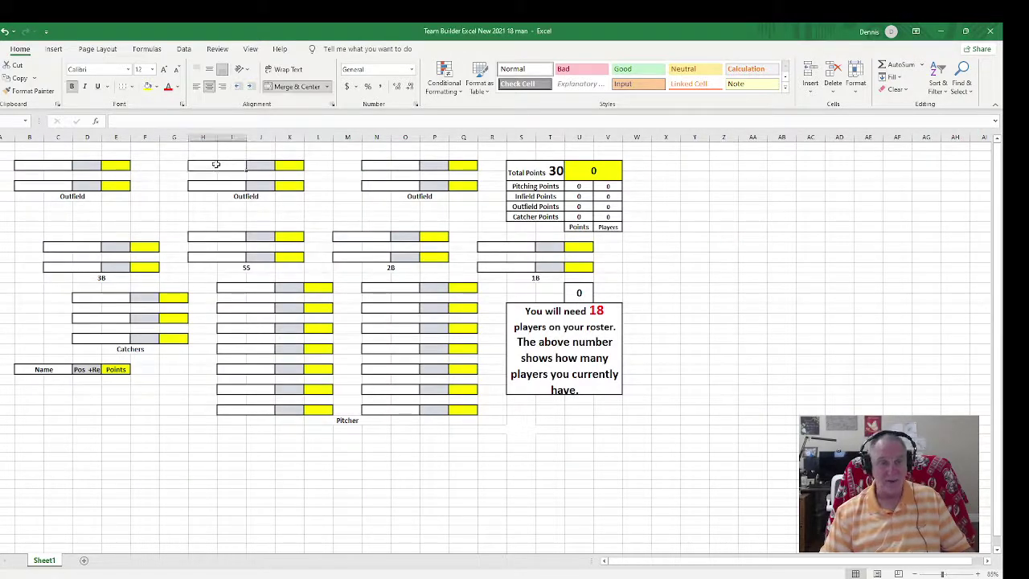
text(Dave)
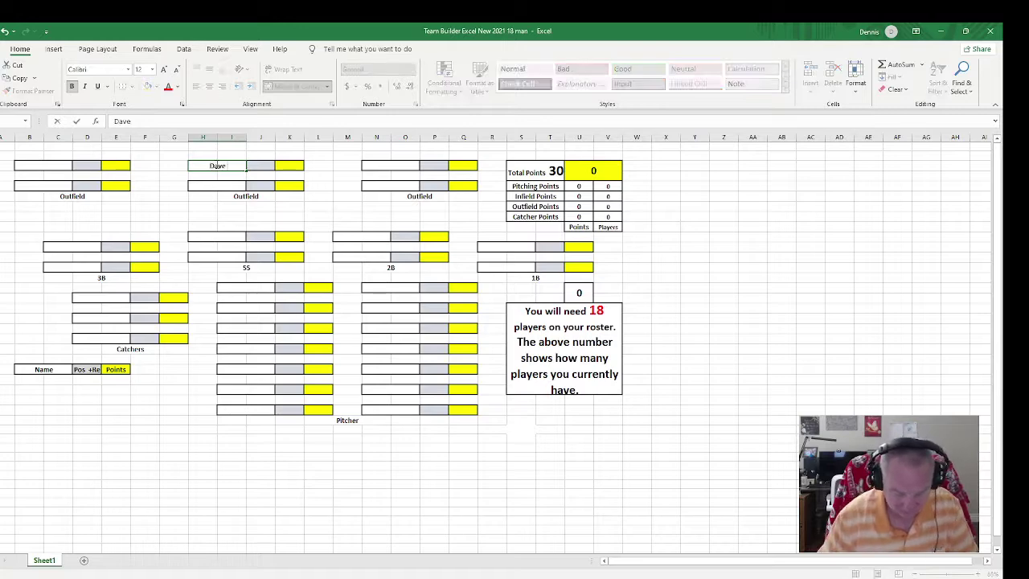
text( Henderson)
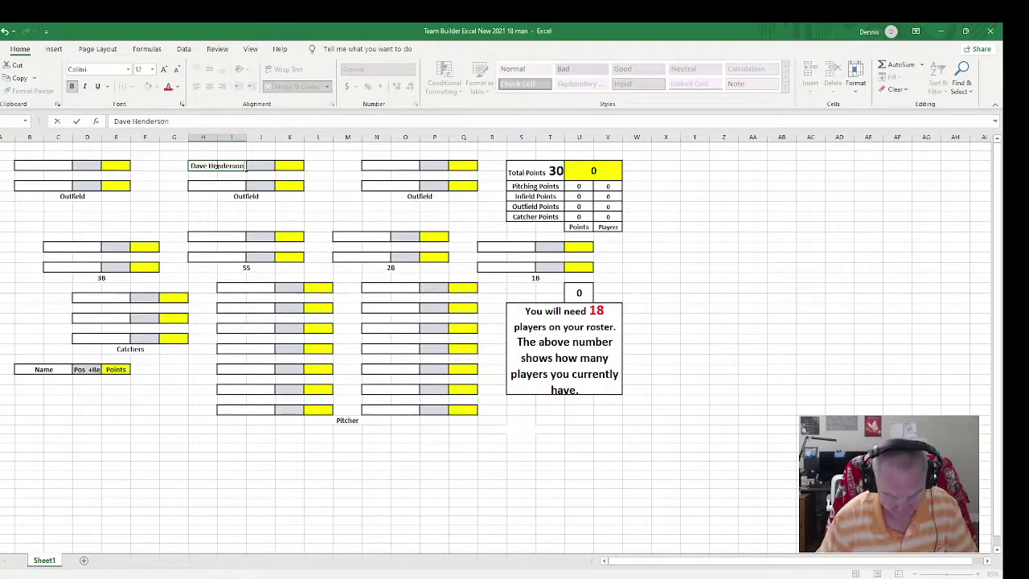
key(Tab)
text(CF33)
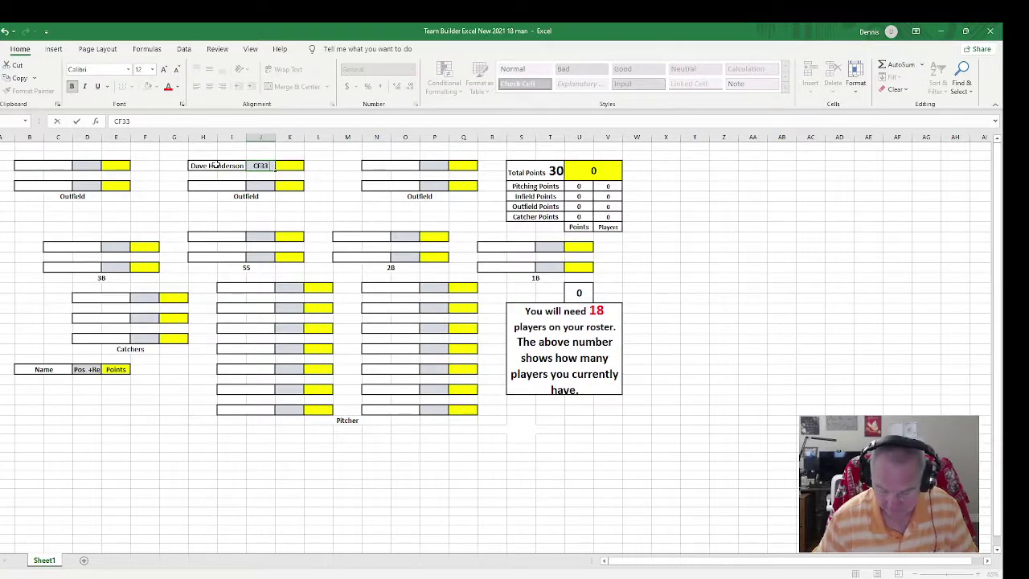
text( +0)
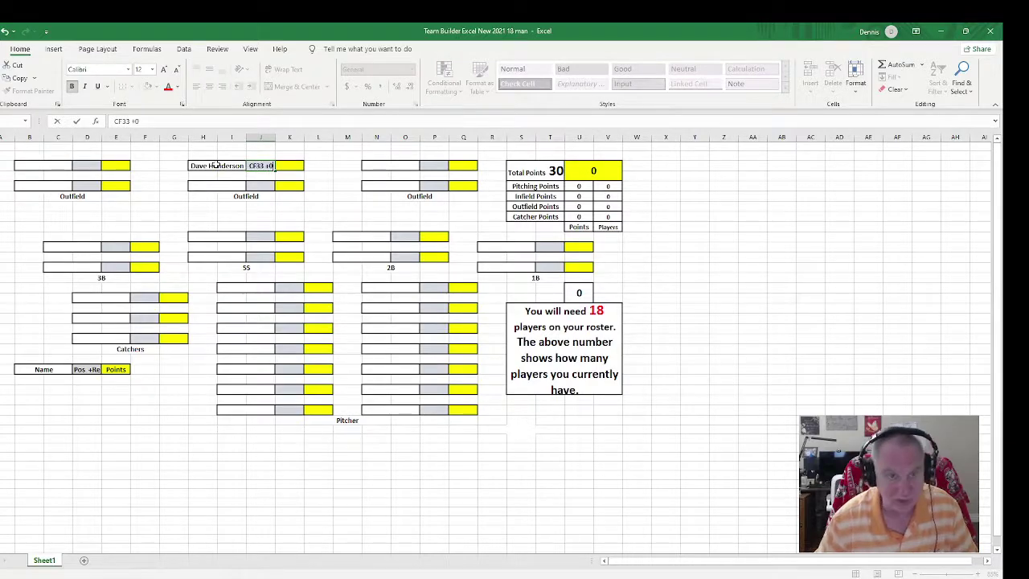
key(Tab)
text(1)
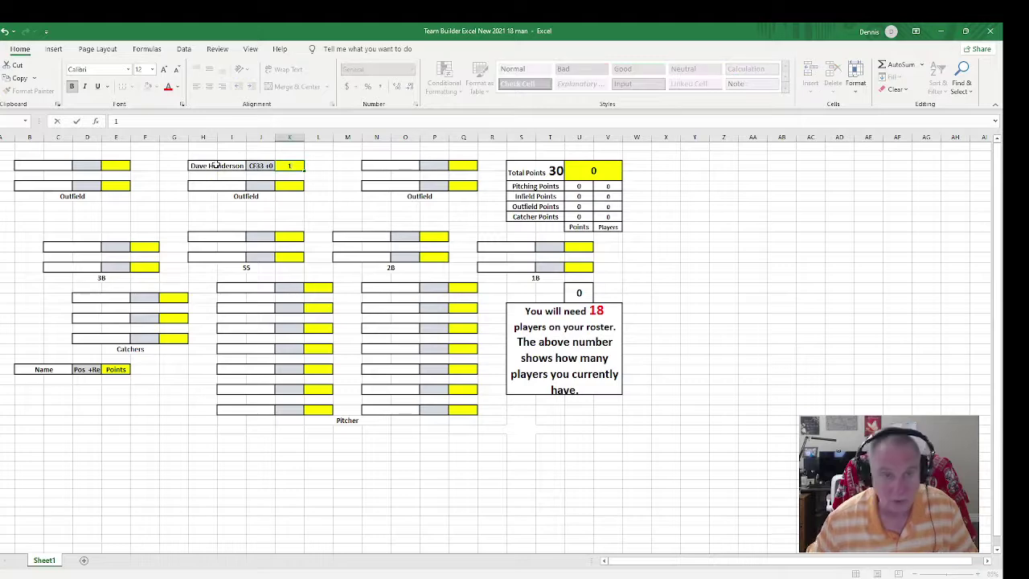
key(Tab)
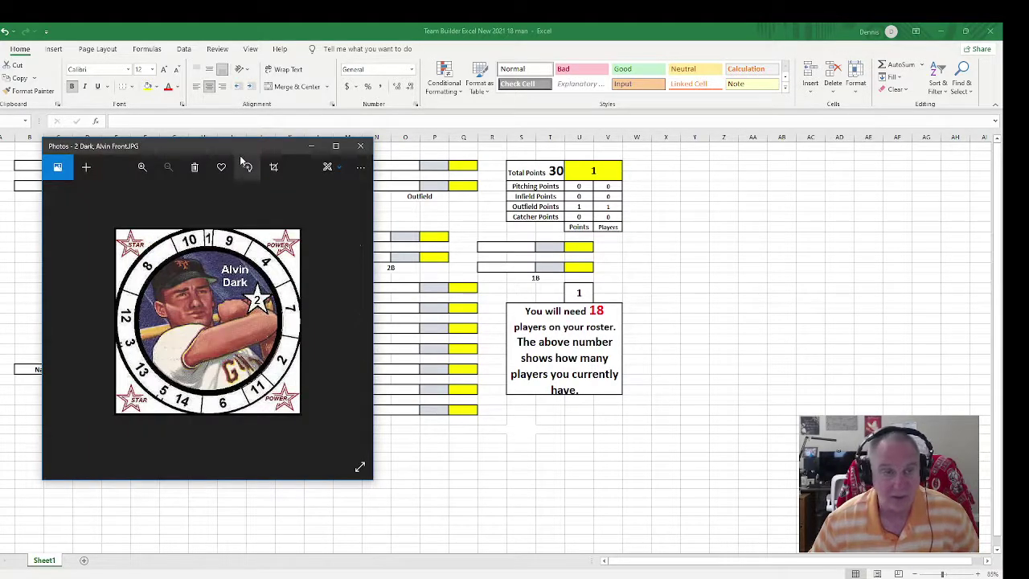
Compare the Zoilio Versalles, Jose Pagan and Dansby Swanson front cards with Alvin Dark's, leaving Swanson's beside Dark's.
drag(251, 148, 810, 137)
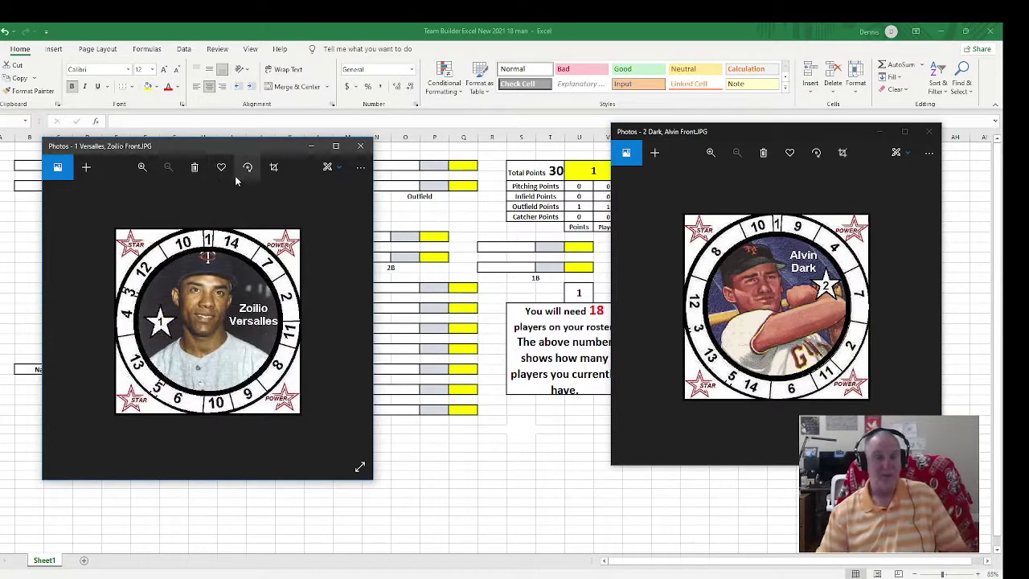
click(361, 148)
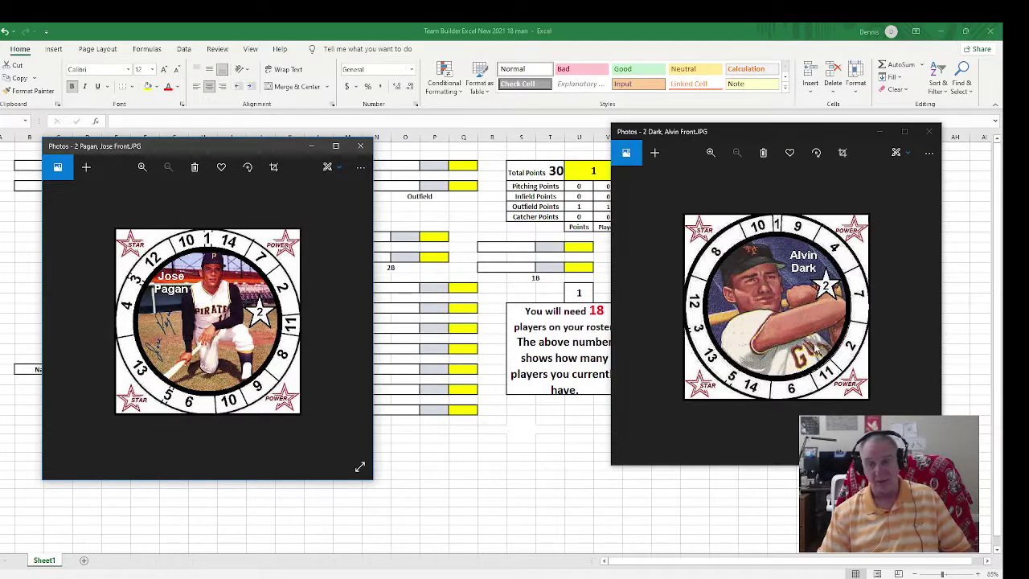
click(360, 146)
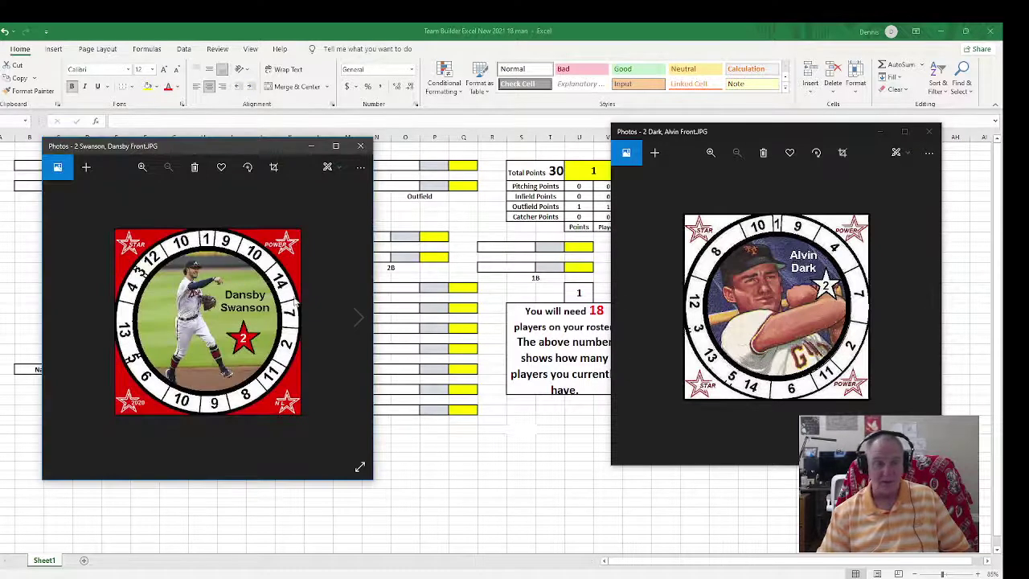
drag(210, 147, 397, 134)
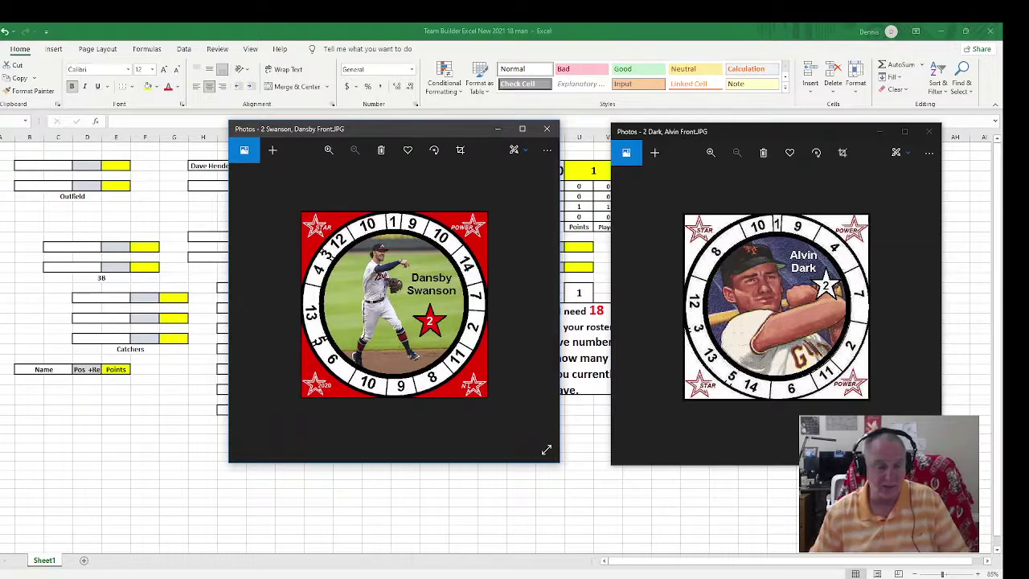
Find and open the Dansby Swanson back card image and place it beside his front card.
key(super+s)
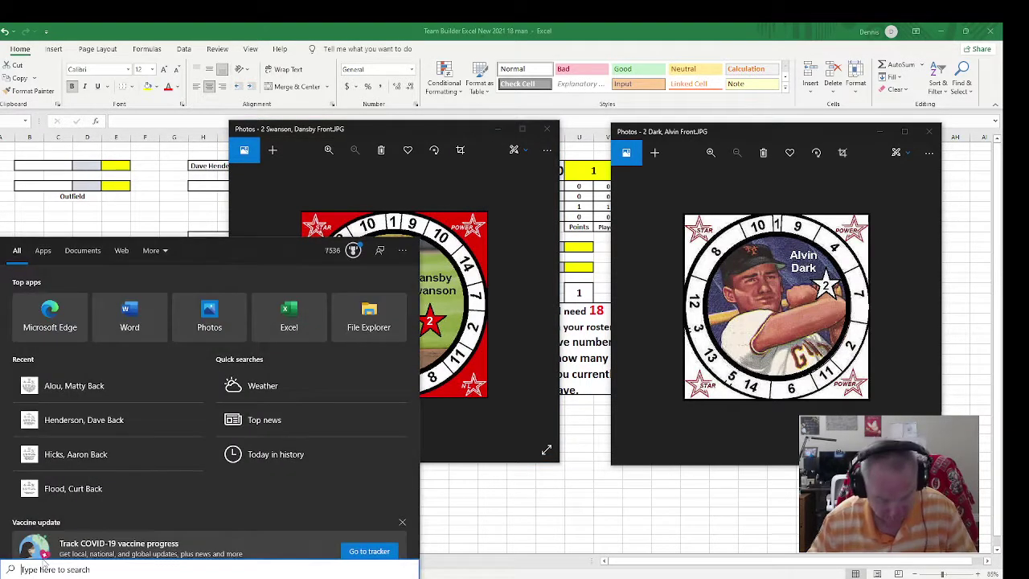
text(swanson)
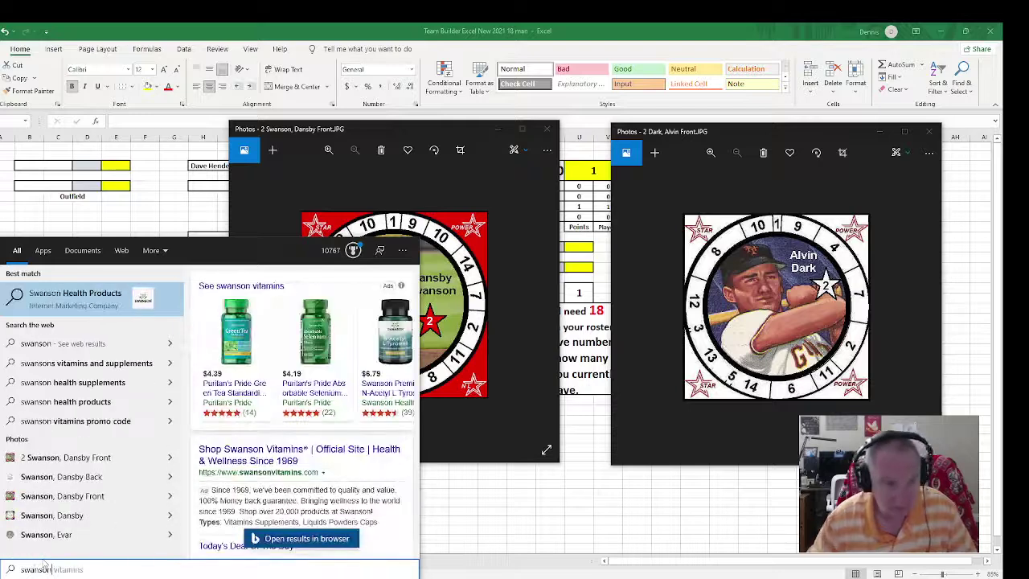
text(, da)
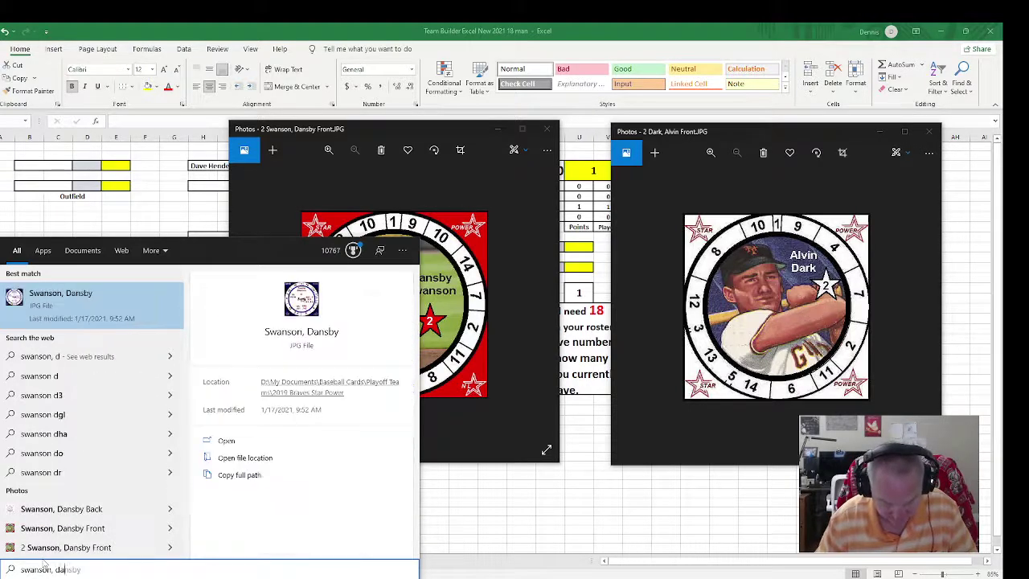
text(nsby b)
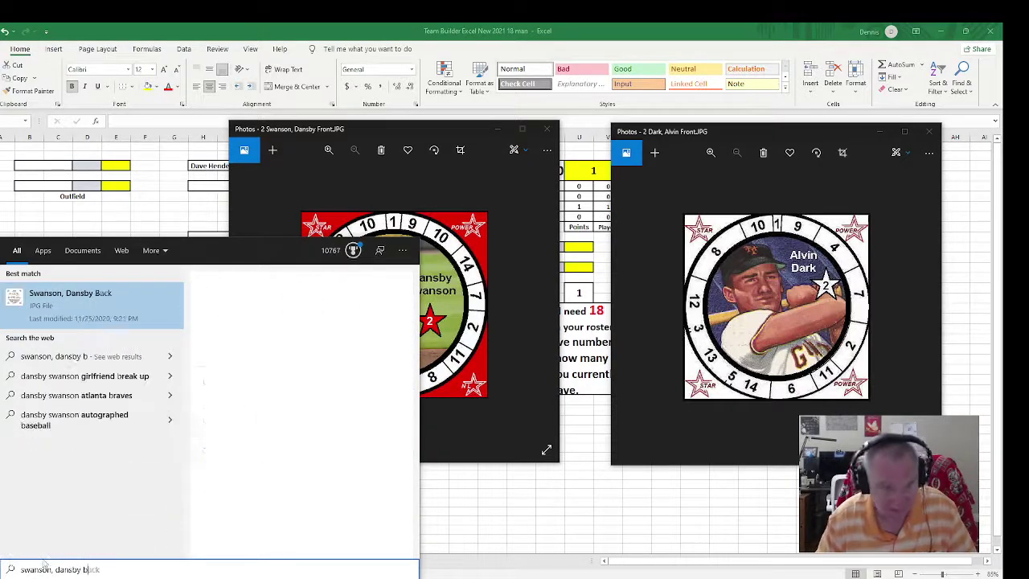
click(97, 304)
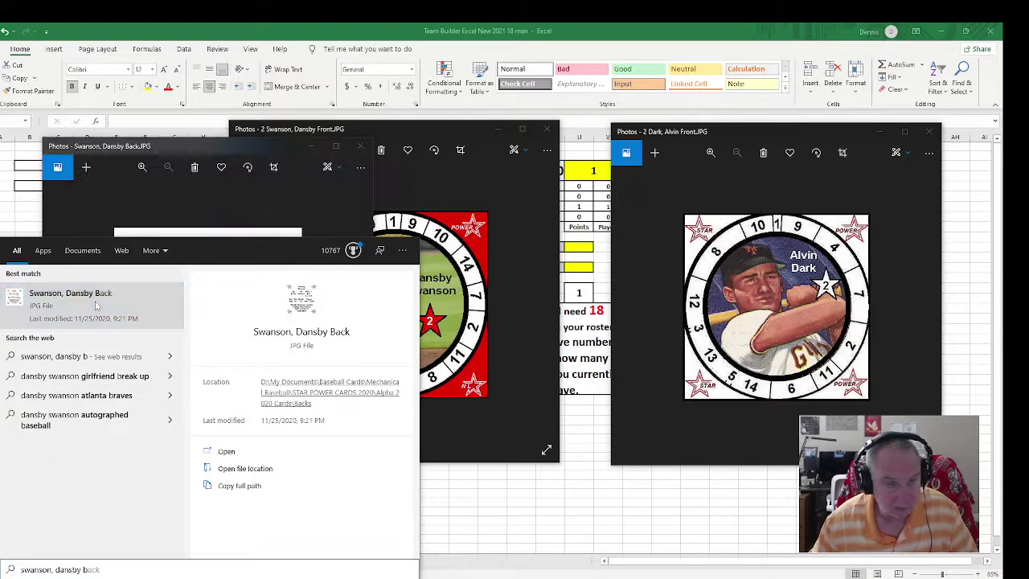
drag(191, 147, 714, 133)
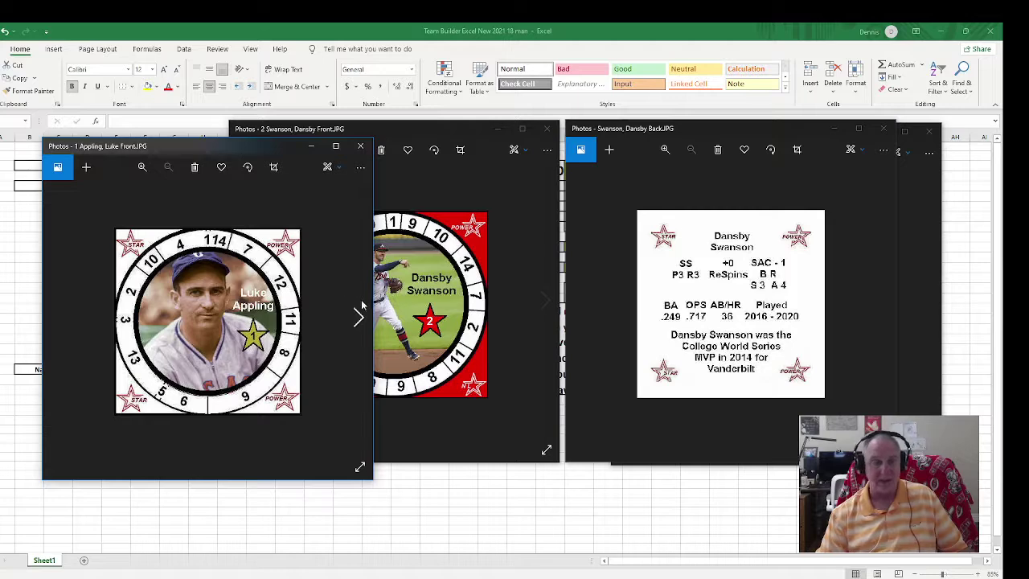
Place Luke Appling's front card beside Swanson's back card, and find and view Eddie Joost's front card for comparison.
drag(251, 146, 439, 124)
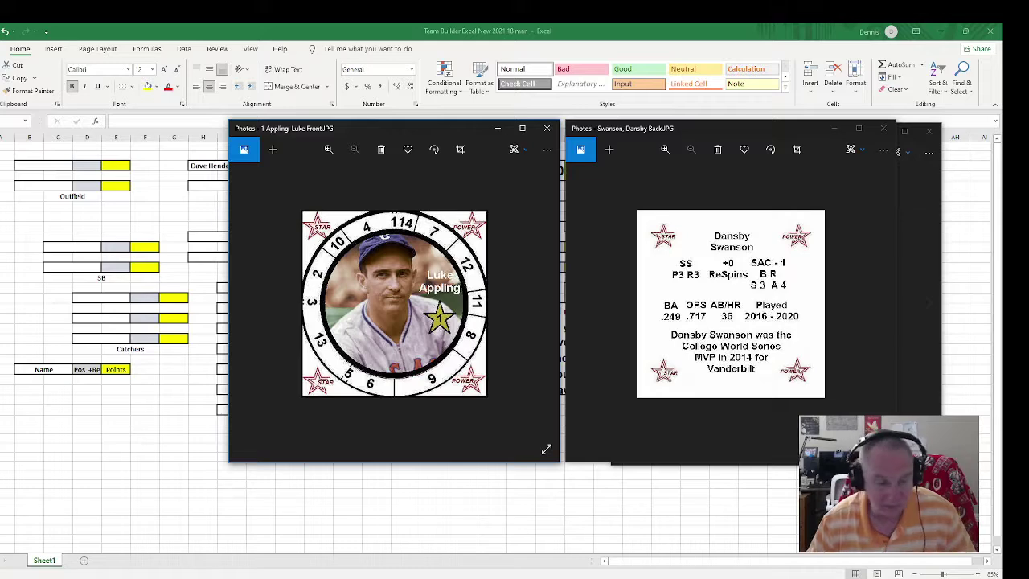
key(super)
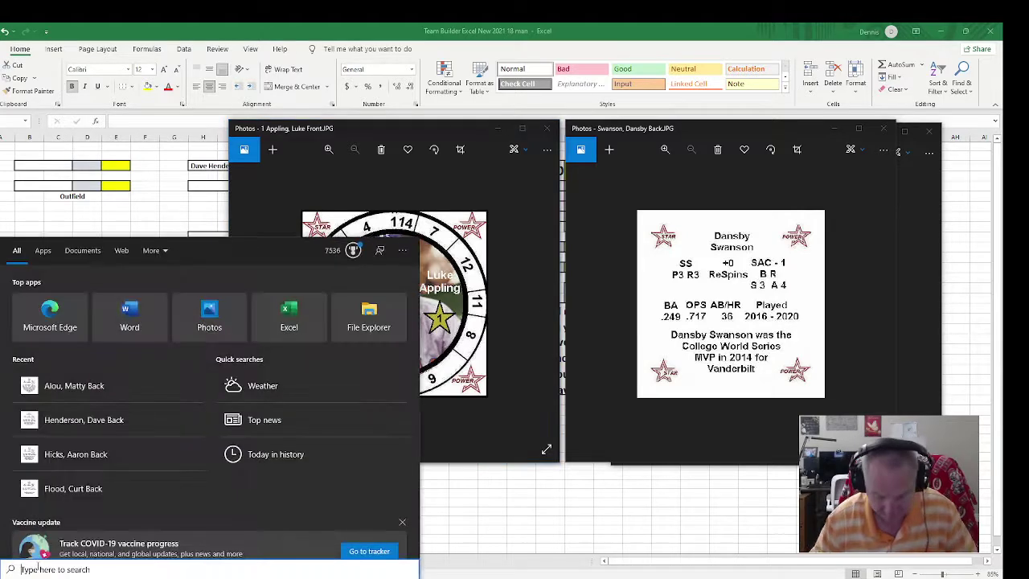
text(joost)
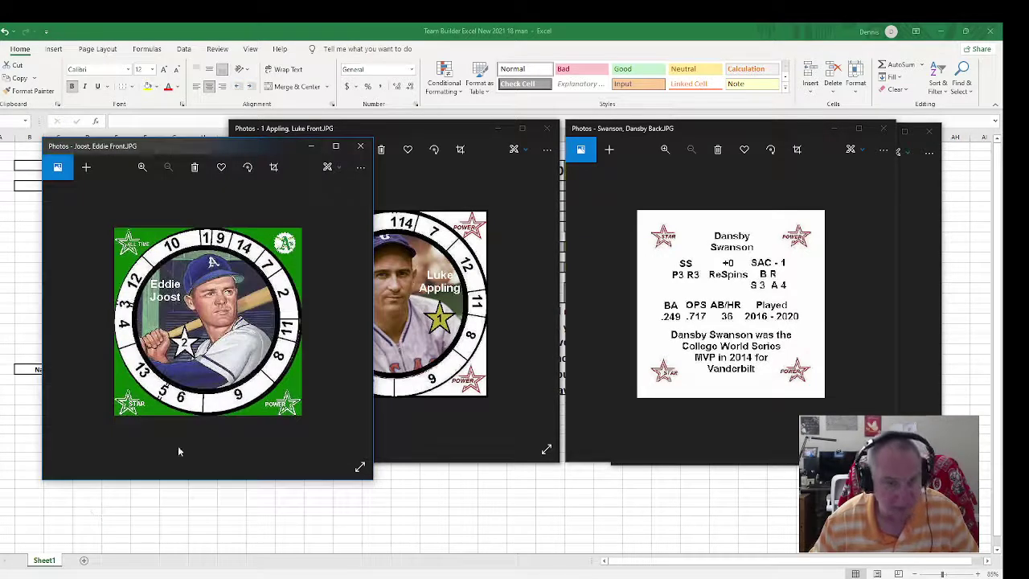
click(360, 145)
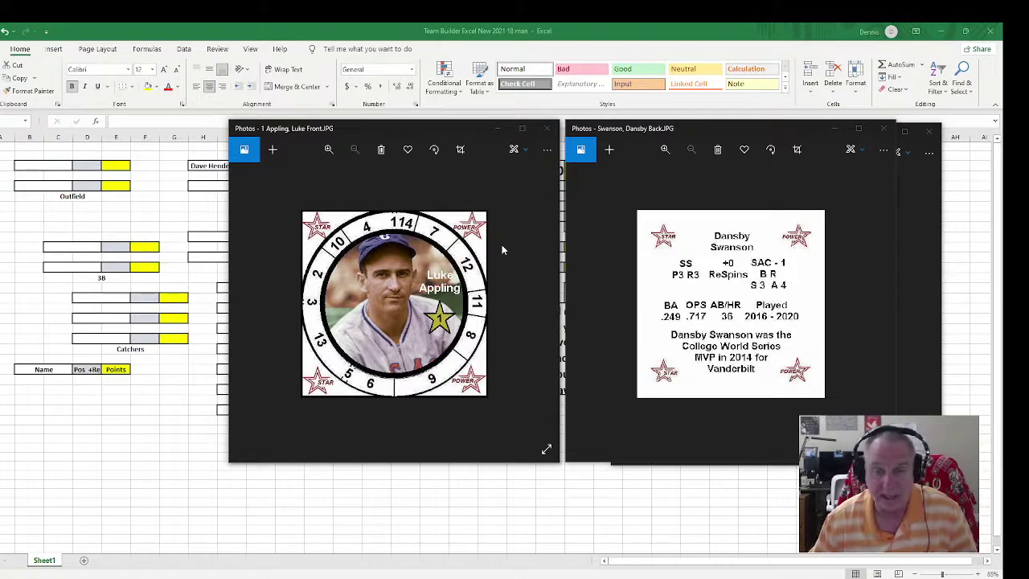
Find and open the Luke Appling back card image and place it beside his front card.
key(super+s)
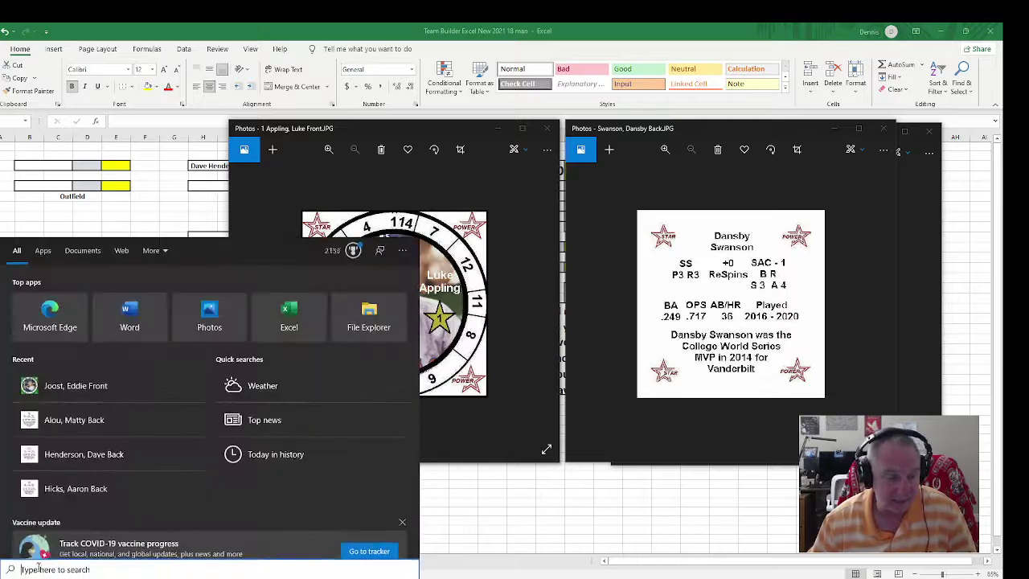
text(appling)
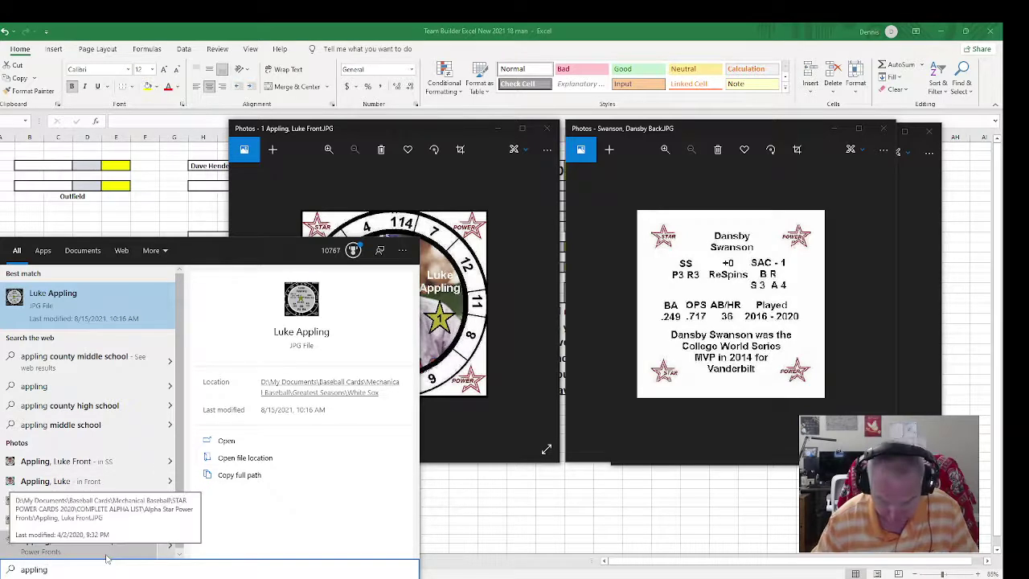
text(, luke b)
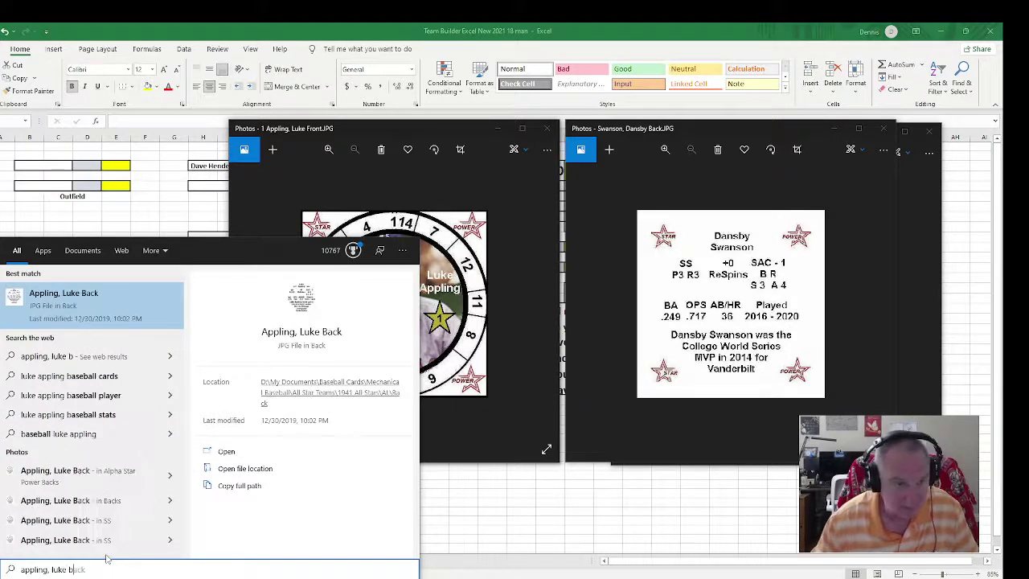
click(80, 302)
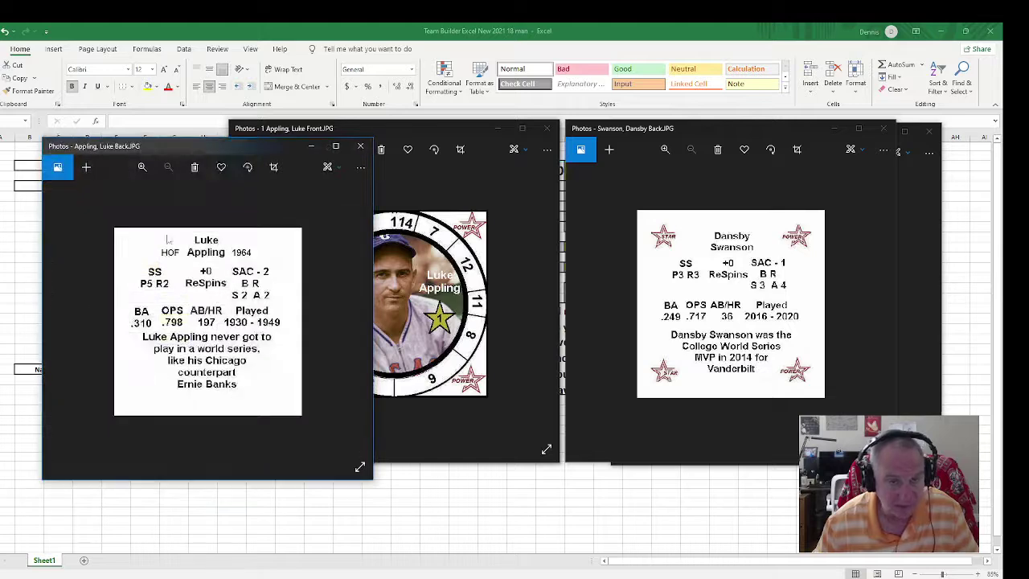
drag(230, 150, 754, 124)
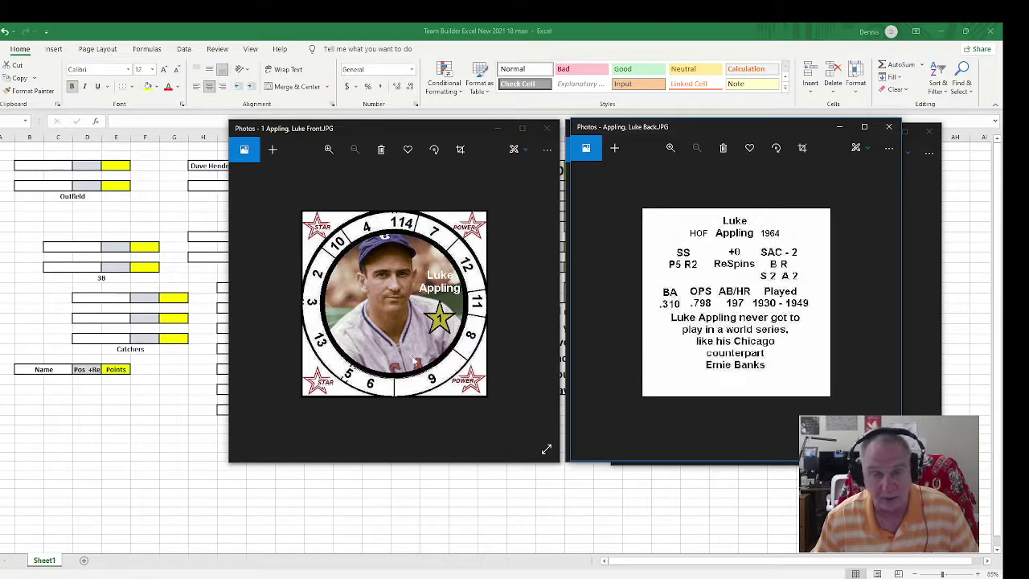
Close the Appling and Swanson front and back card images, leaving only Alvin Dark's front card open.
click(547, 128)
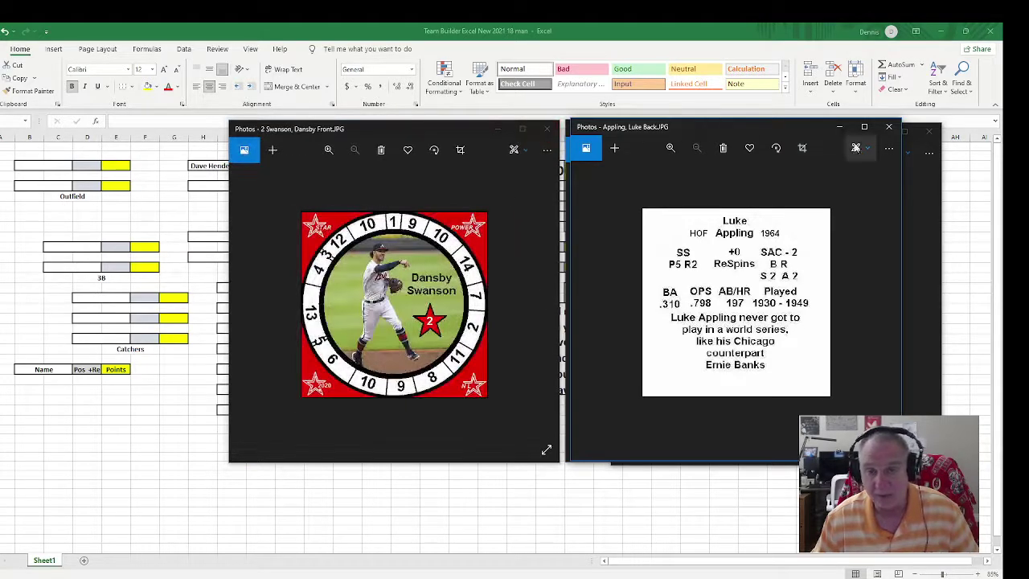
click(888, 126)
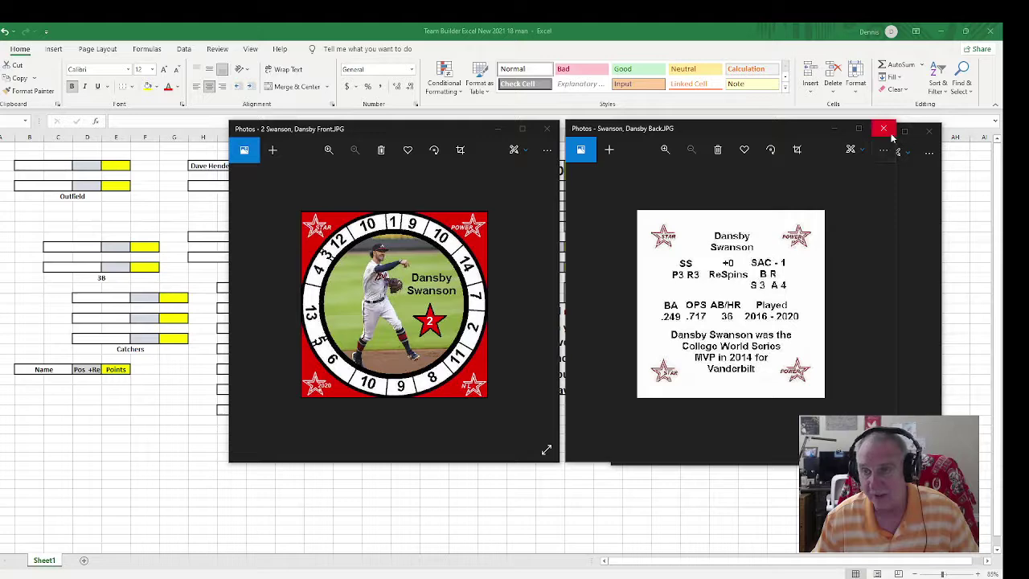
click(883, 129)
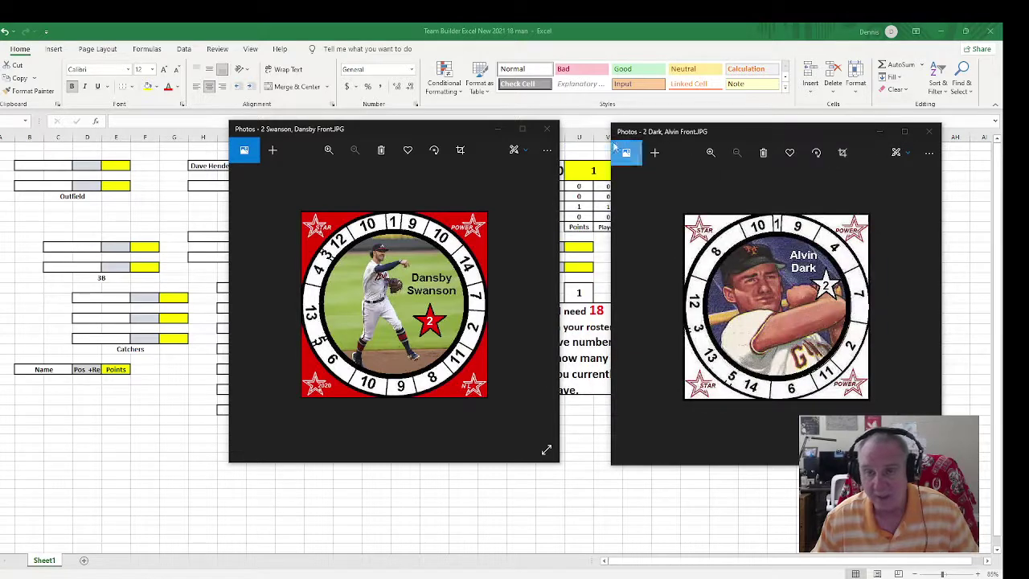
click(547, 129)
mouse_move(766, 138)
mouse_down()
mouse_move(594, 122)
mouse_move(804, 133)
mouse_move(769, 132)
mouse_up()
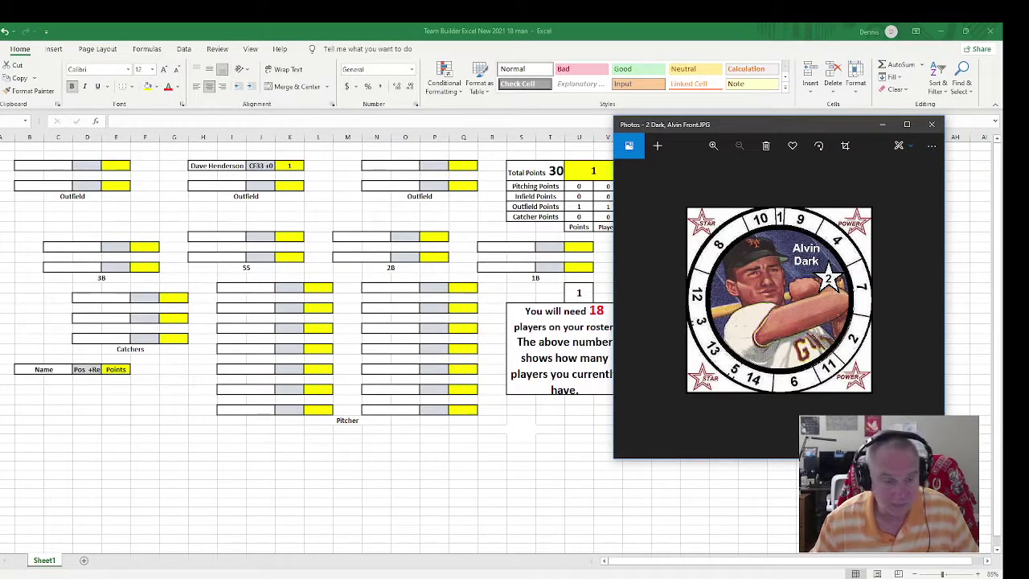
Find and read the Alvin Dark back card, and close both of his card images.
click(34, 569)
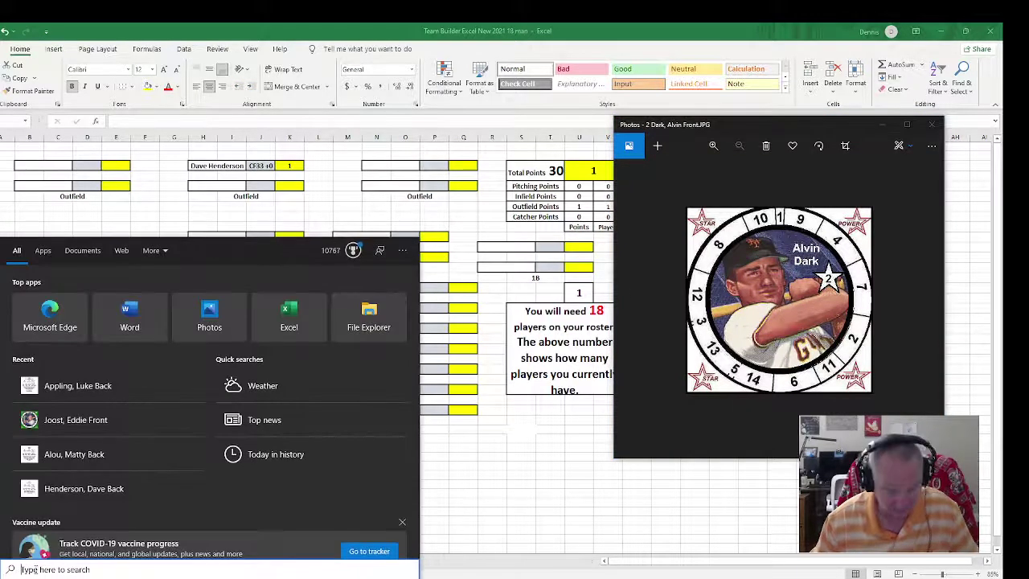
text(Dar)
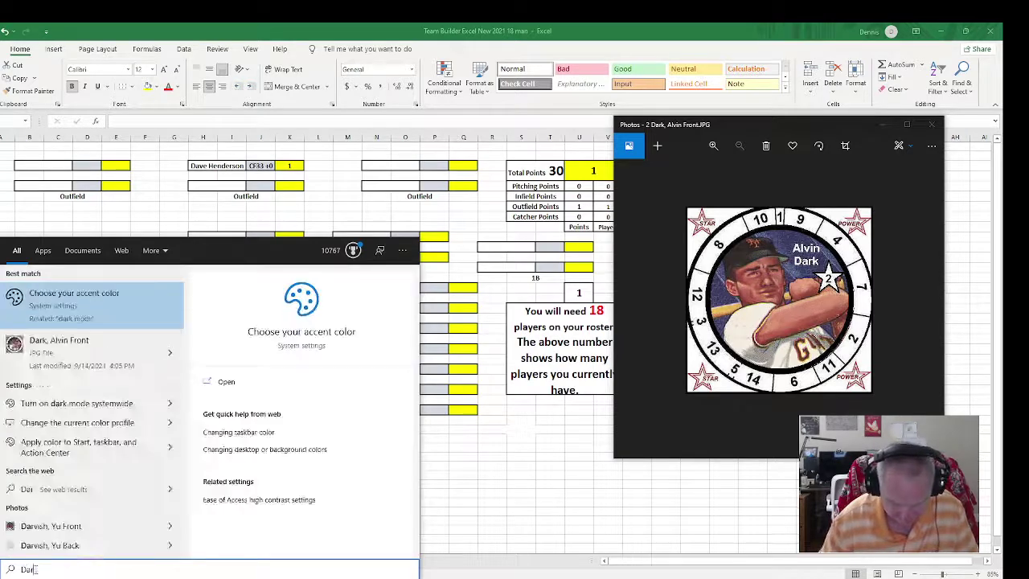
text(k, Alvi)
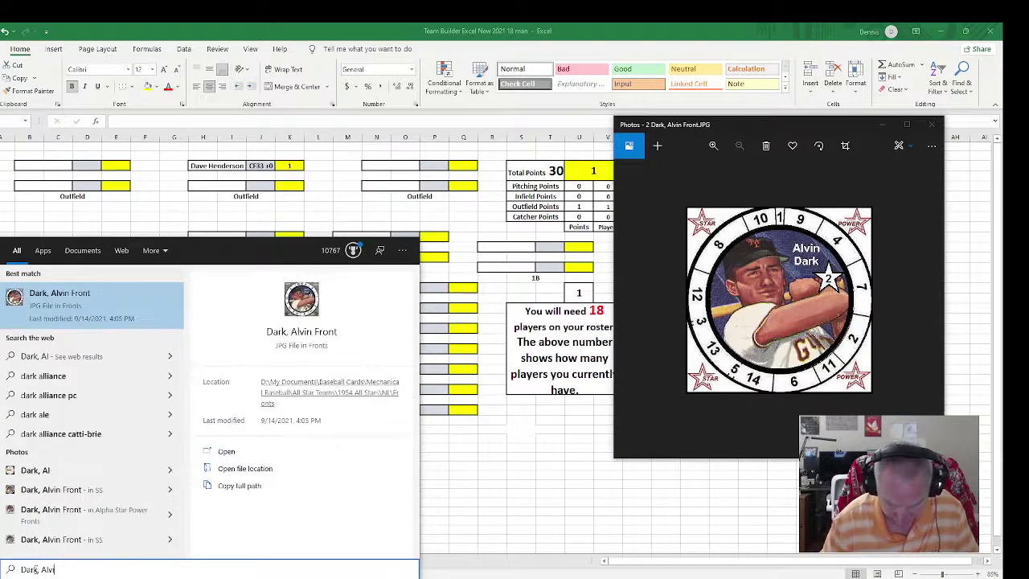
text(n B)
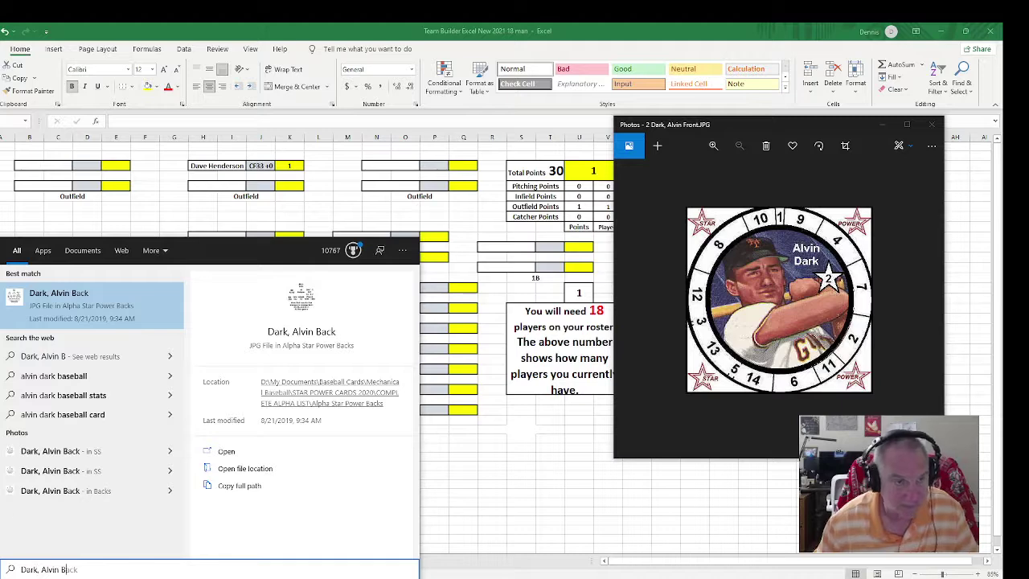
key(Return)
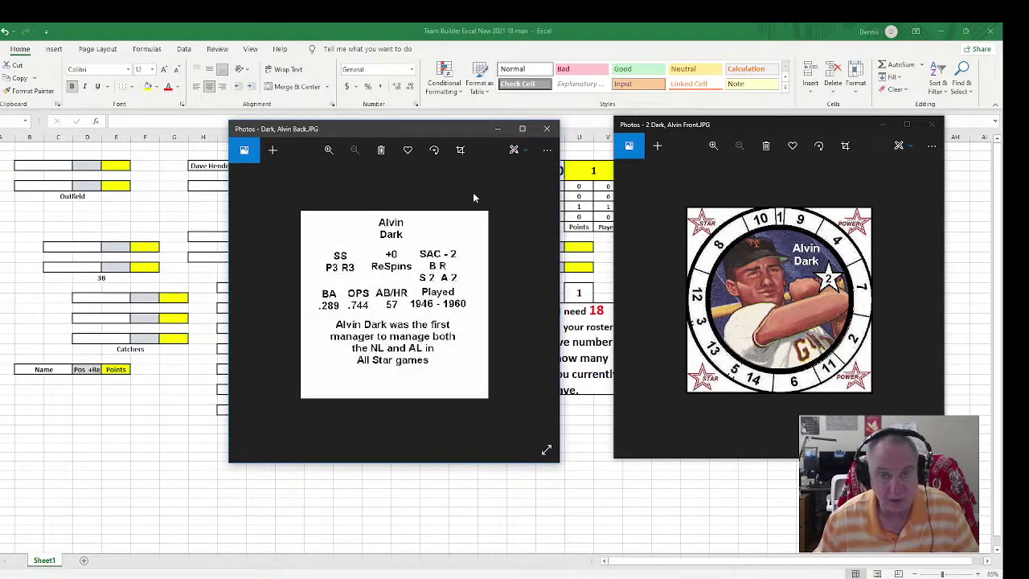
click(547, 129)
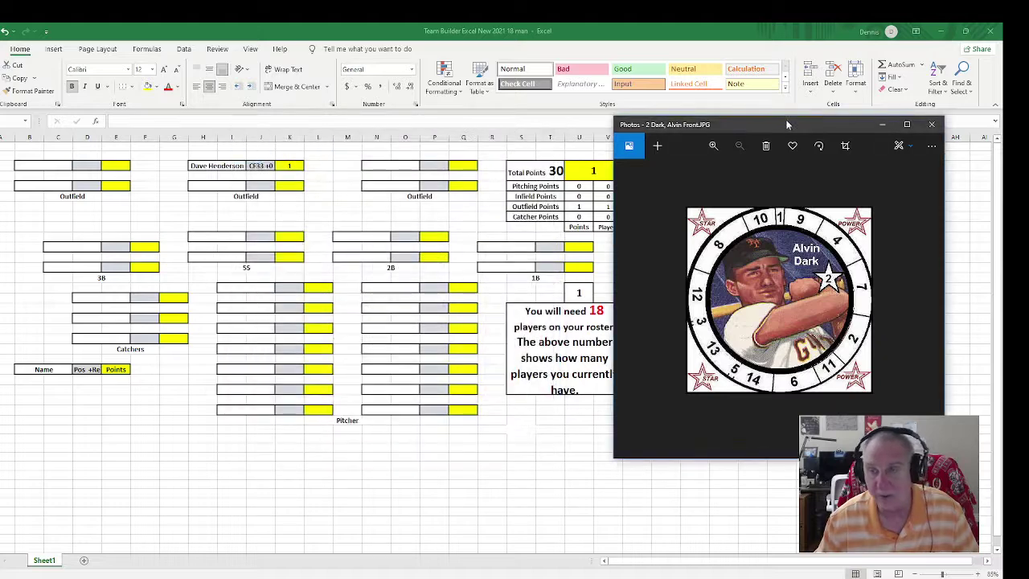
click(931, 124)
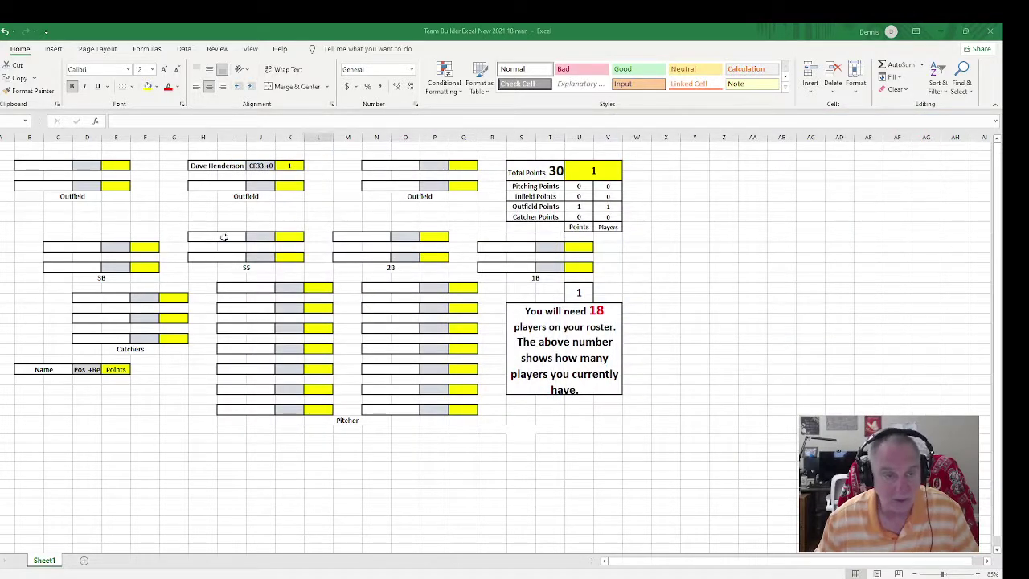
Enter Alvin Dark in the first row of the SS block with rating SS33 +0 and 2 points.
click(217, 235)
text(Al)
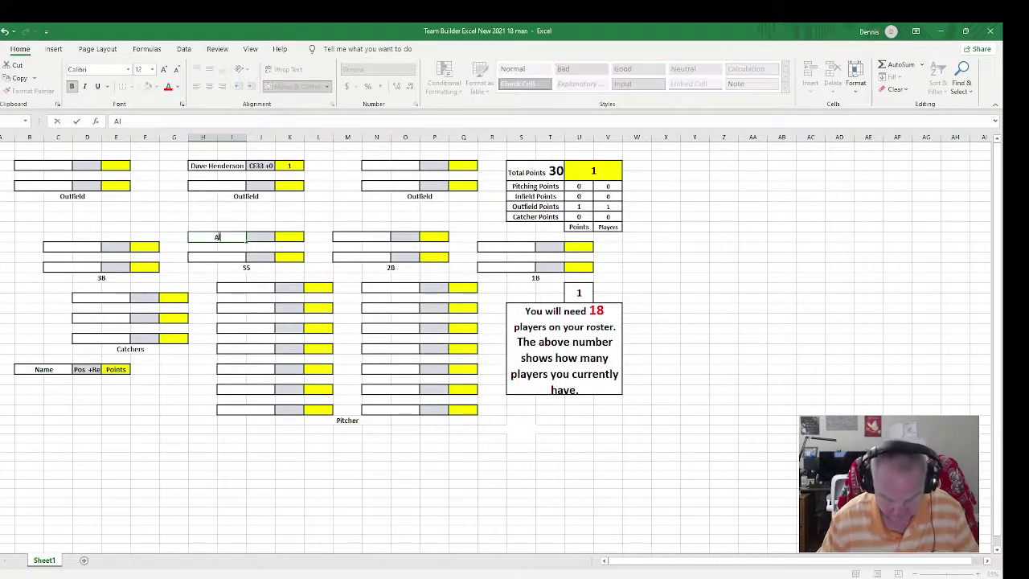
text(vin Dar)
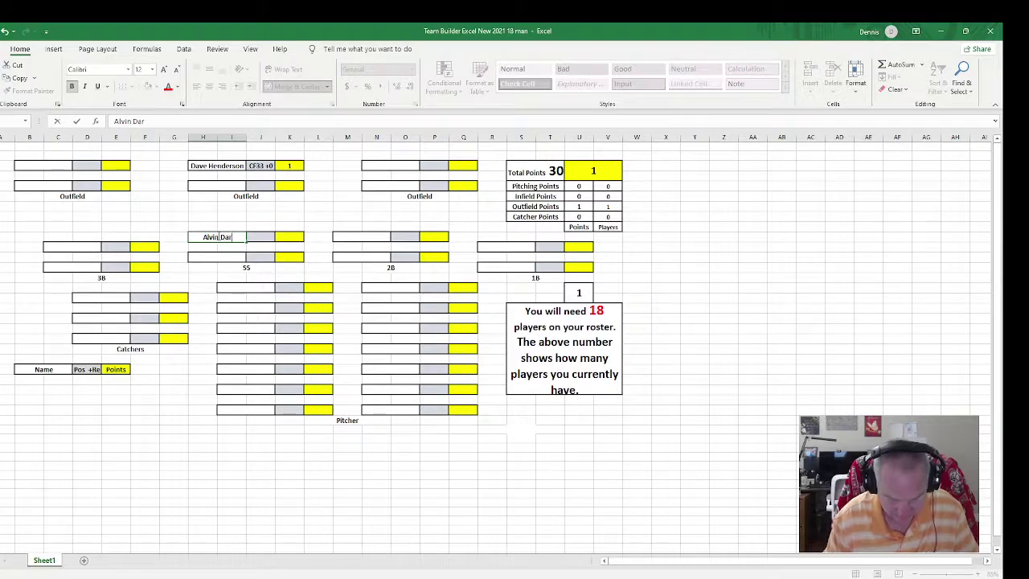
text(k)
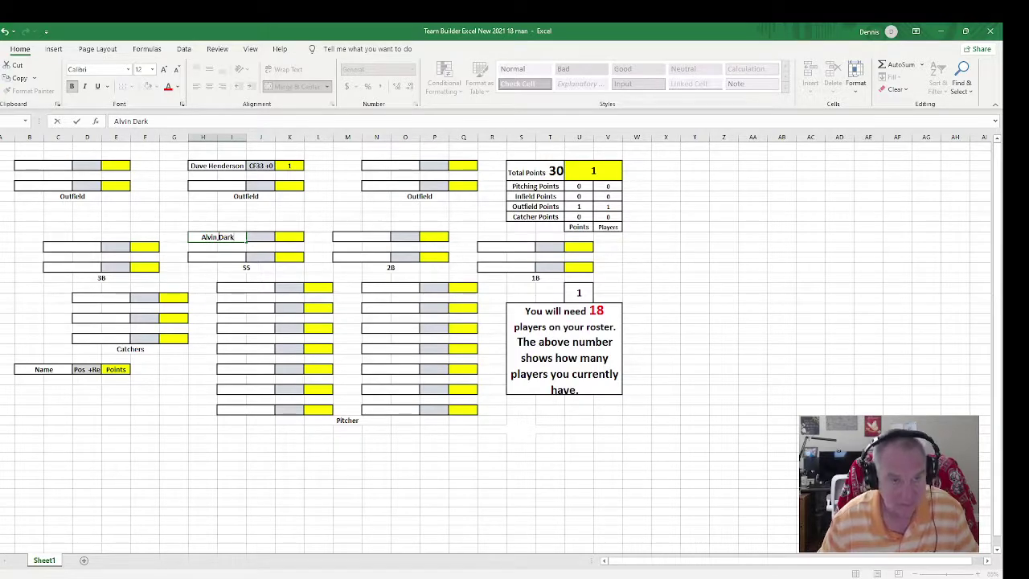
key(Tab)
text(SS33)
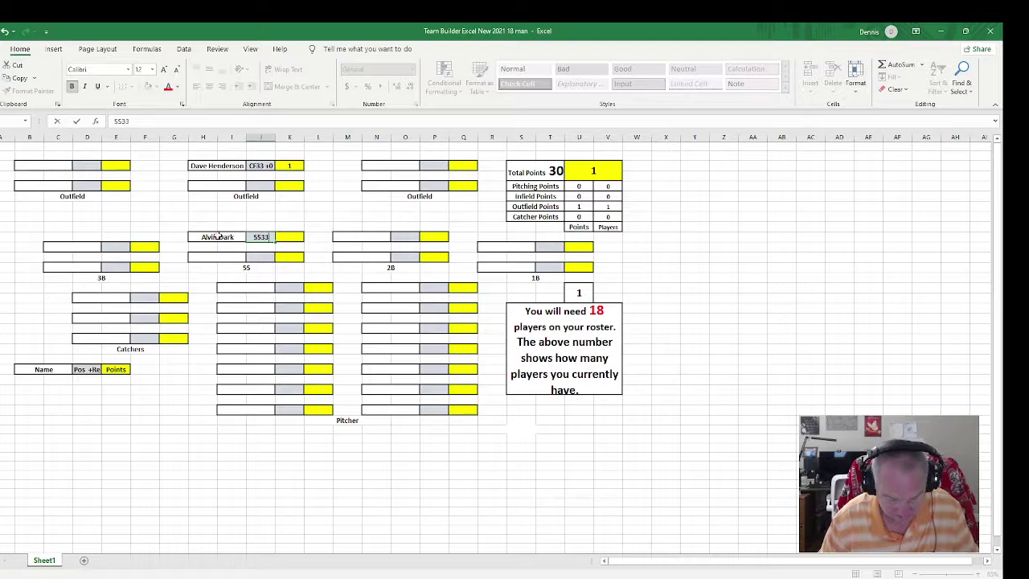
text( +0)
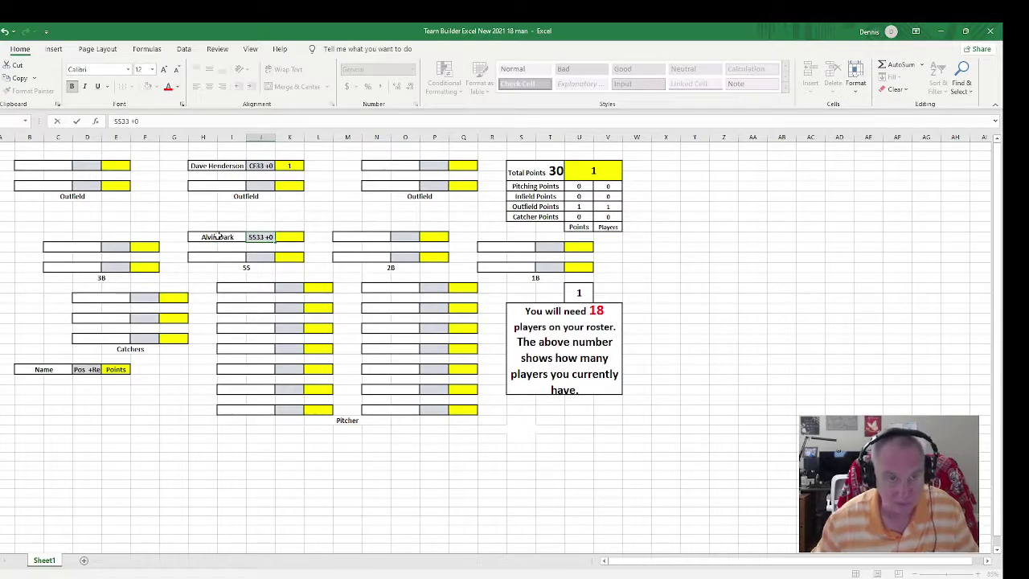
key(Tab)
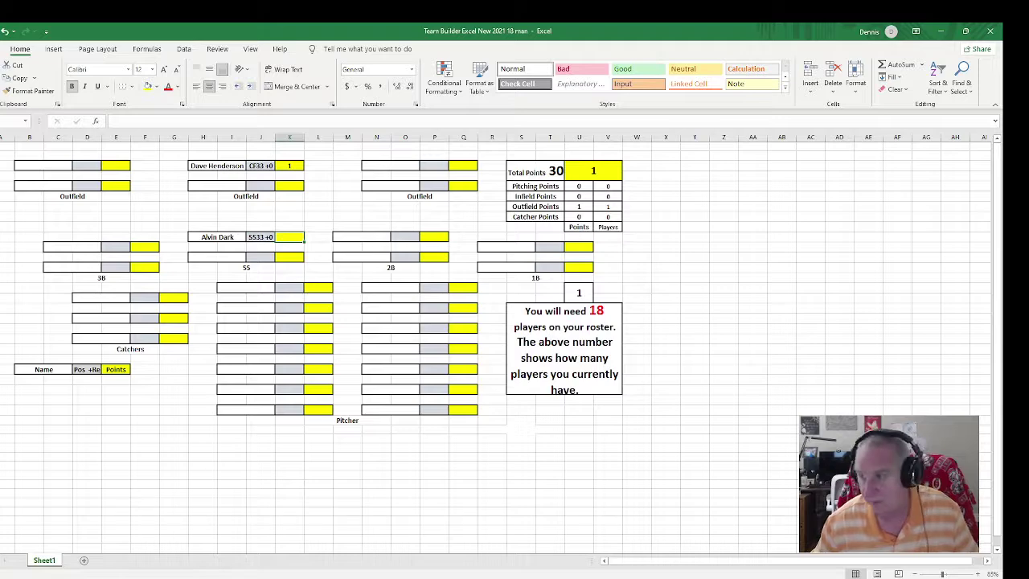
key(alt+Tab)
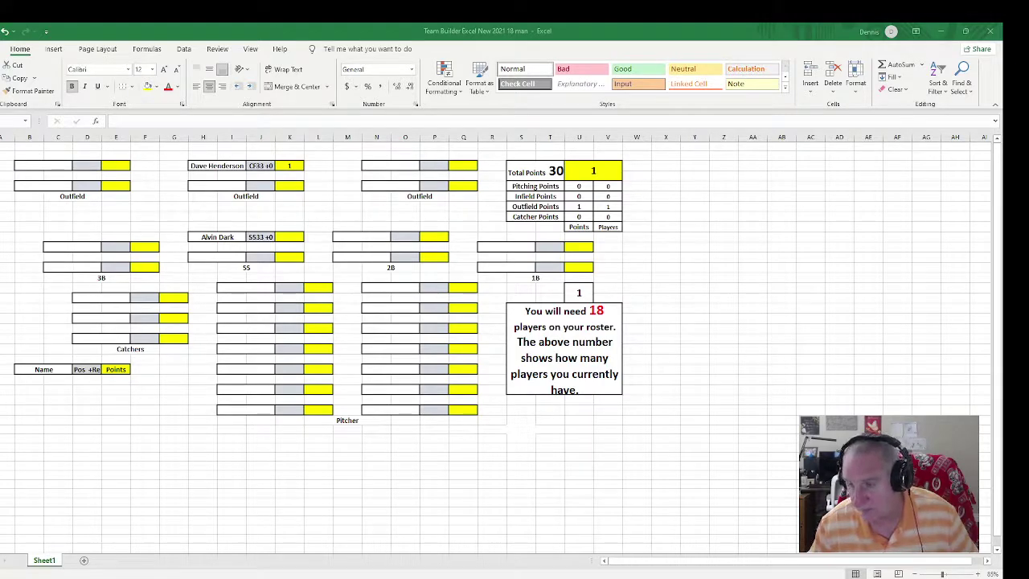
click(291, 237)
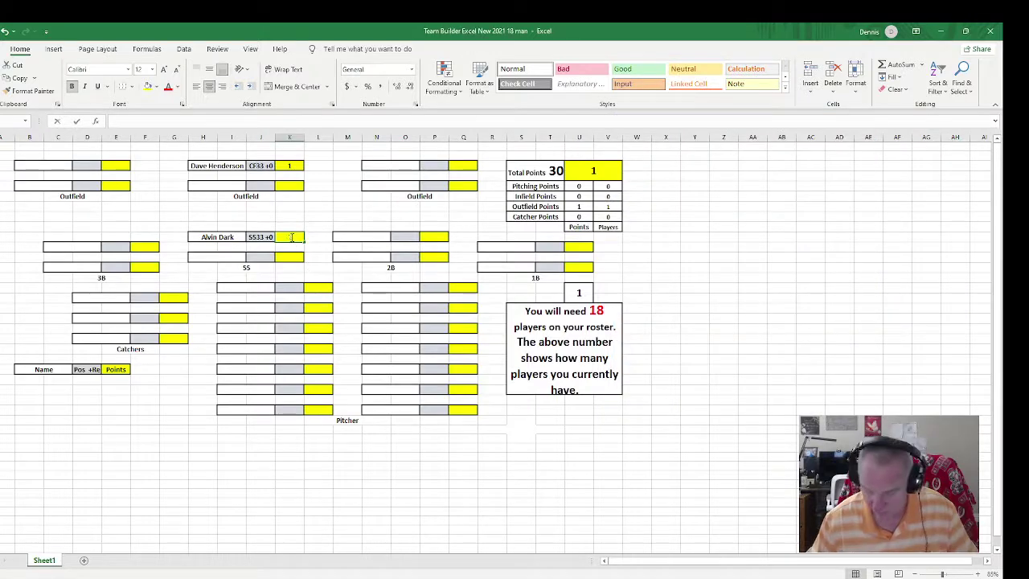
text(2)
key(Tab)
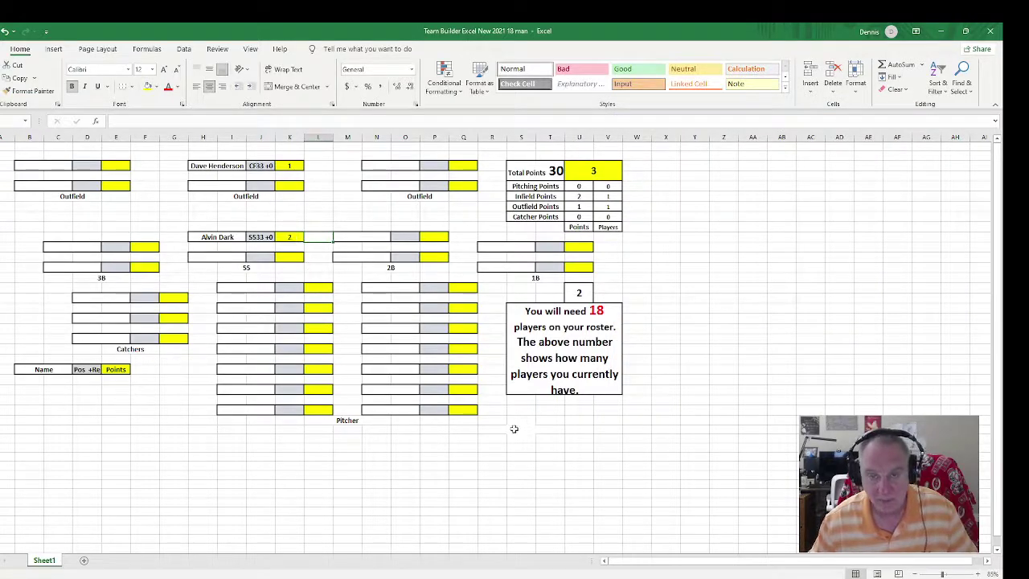
Close all the leftover Dark, Henderson and Hendricks card image windows.
click(487, 577)
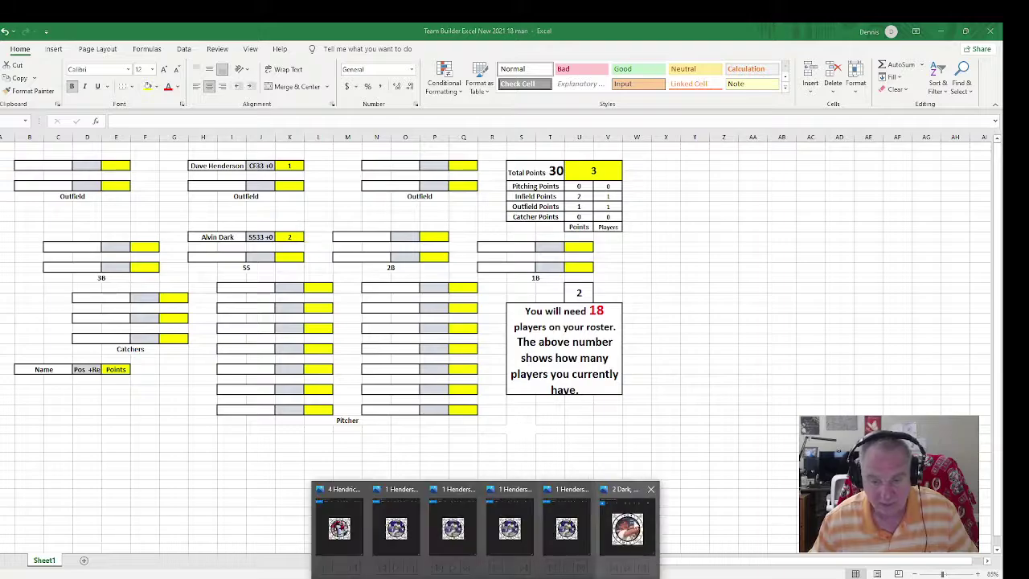
click(650, 492)
click(638, 493)
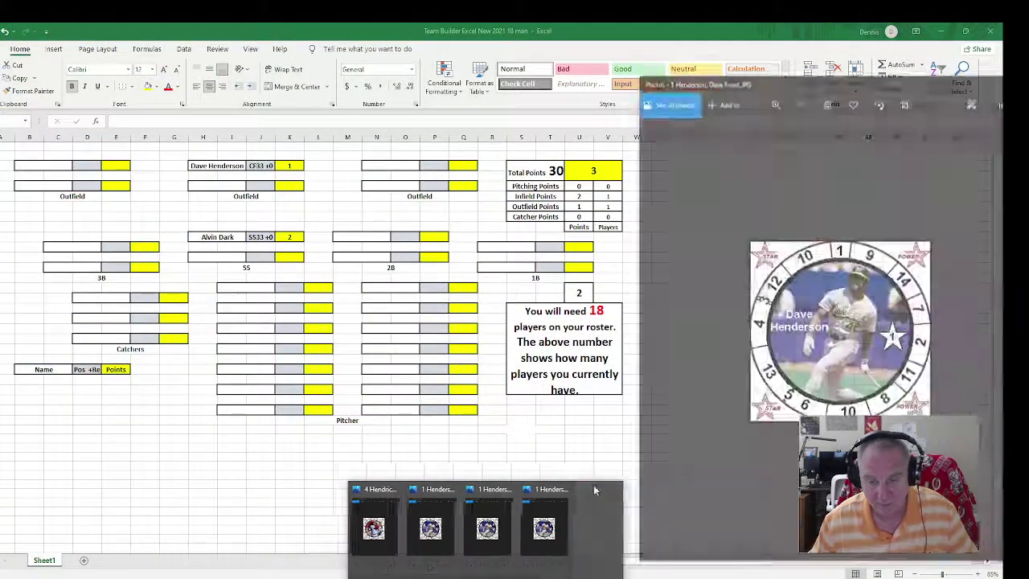
click(589, 490)
click(566, 489)
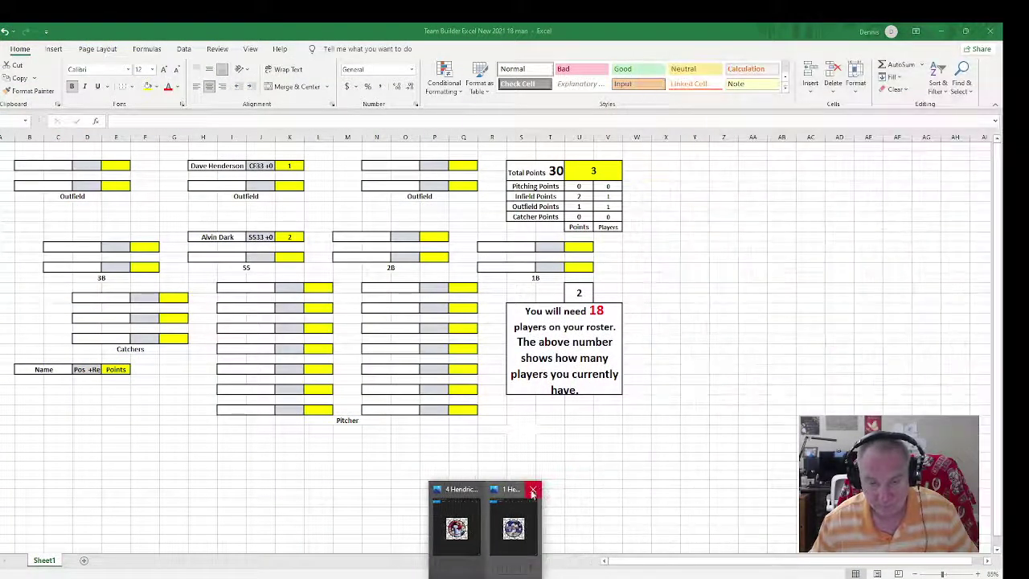
click(540, 489)
click(504, 489)
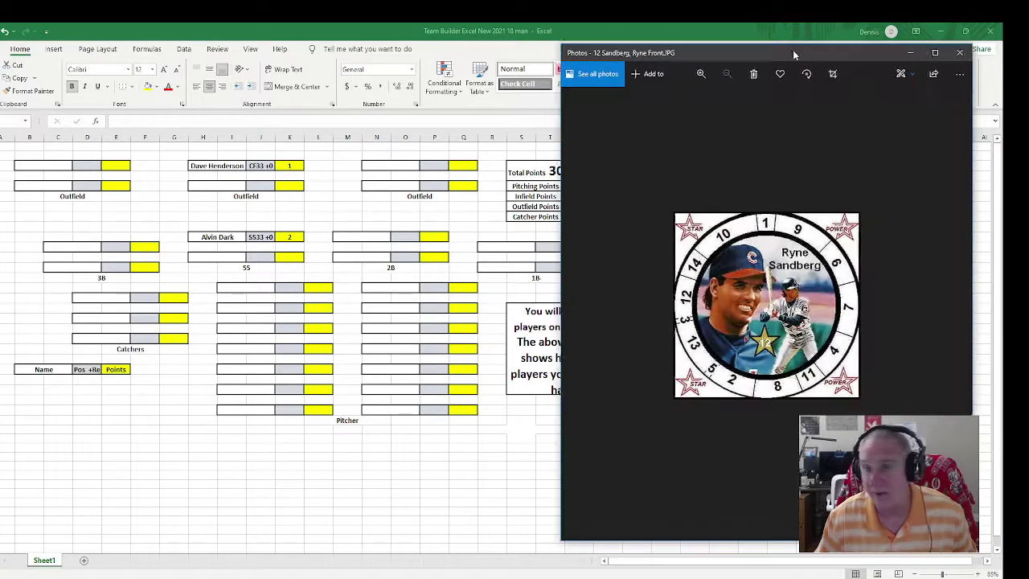
Move the Ryne Sandberg front card window aside and shrink it to uncover the spreadsheet's points table.
drag(793, 49, 840, 53)
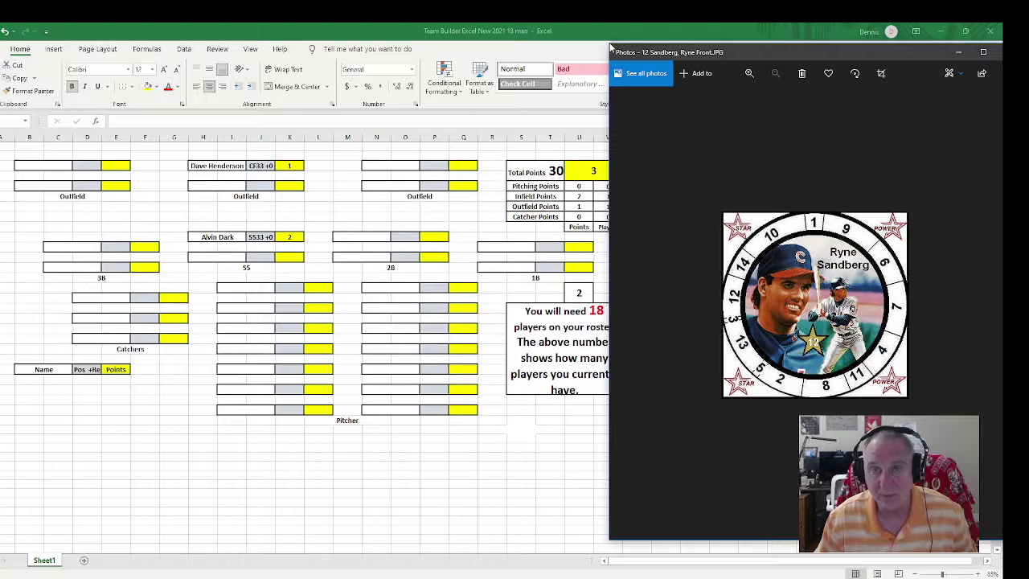
drag(609, 45, 707, 169)
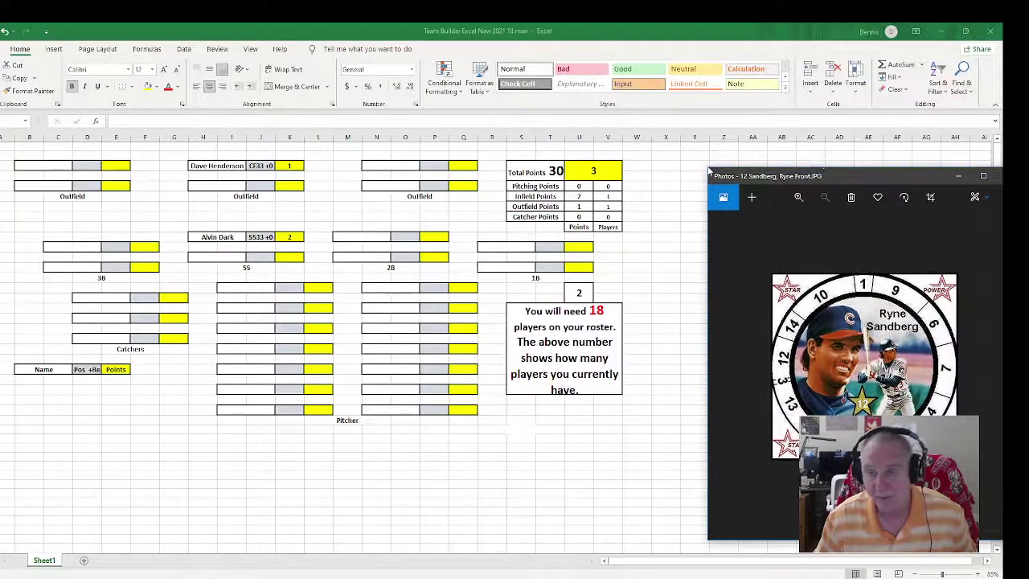
Find the Hunter Pence back card and arrange it with his front card and the Ryne Sandberg card for comparison.
drag(850, 176, 812, 135)
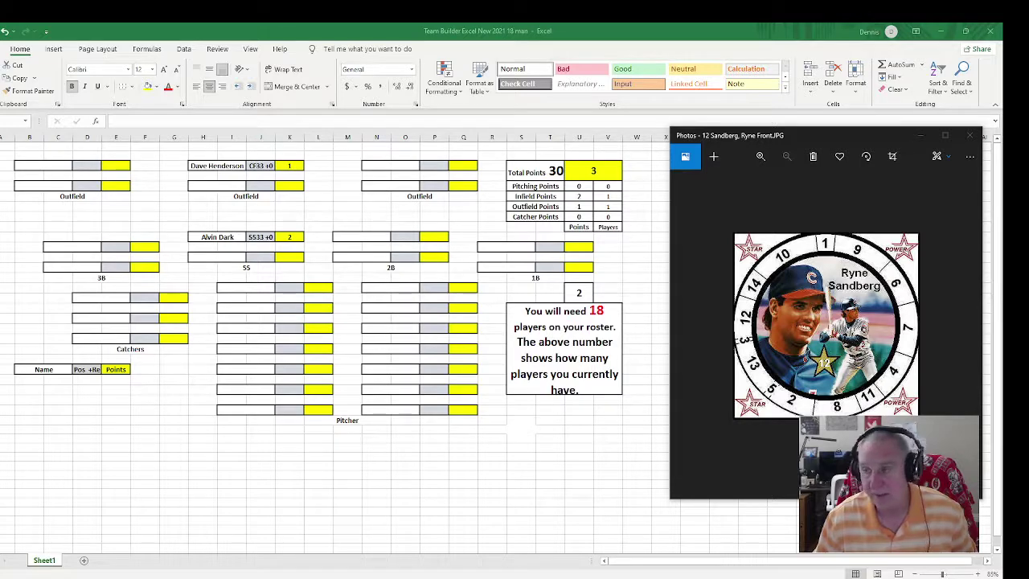
drag(1002, 99, 851, 79)
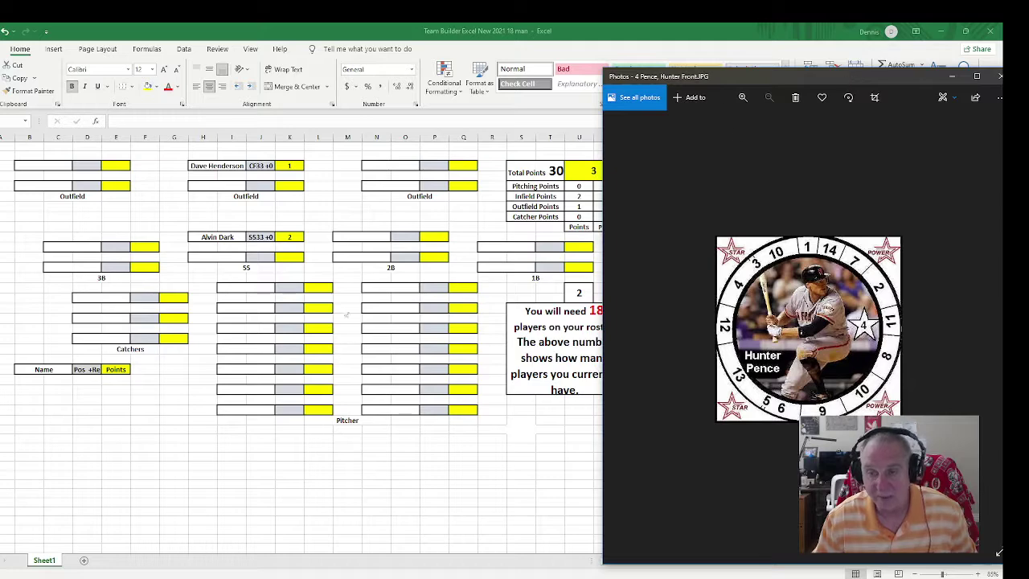
click(34, 573)
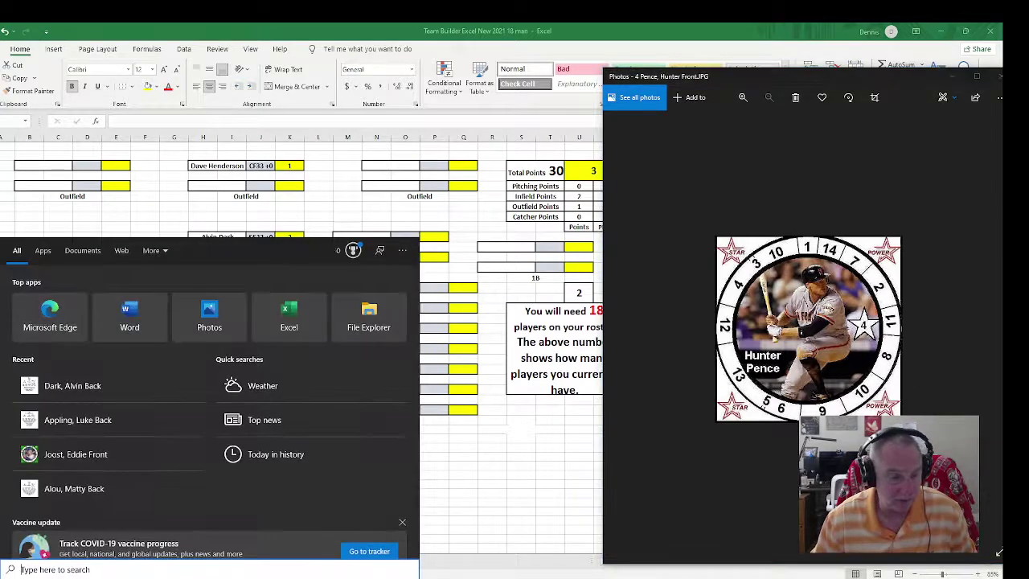
text(P)
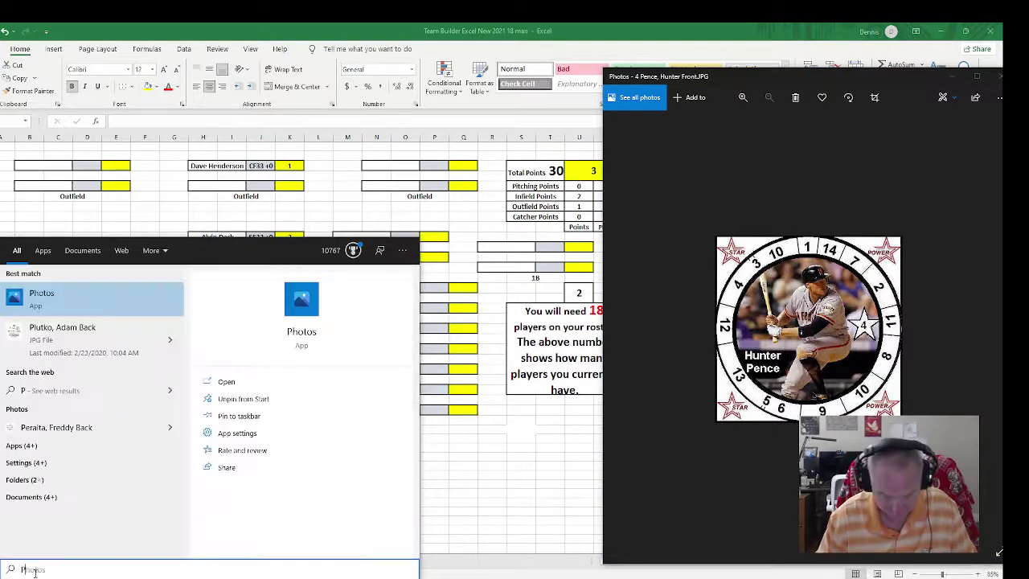
text(ence, H)
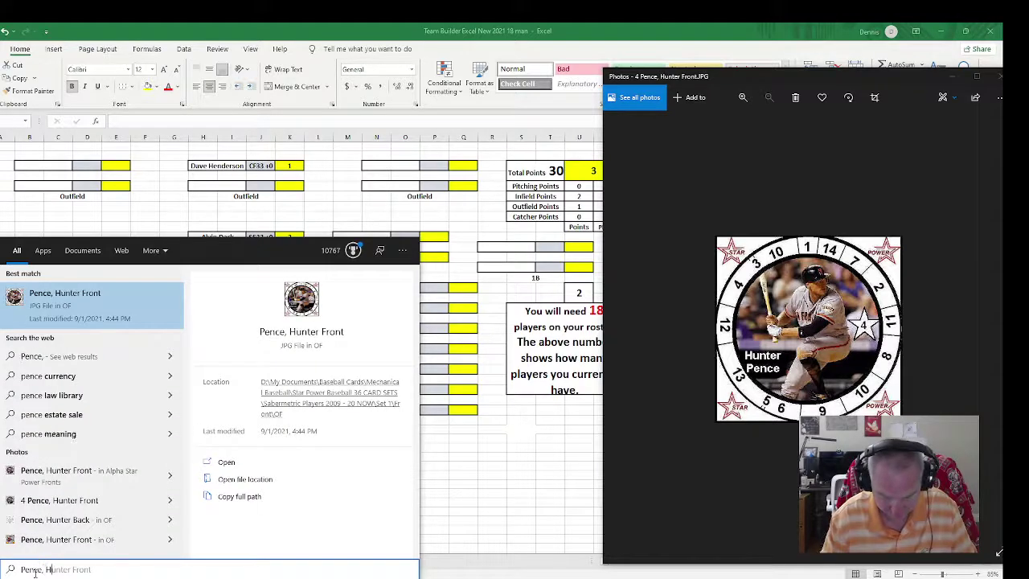
text(unter back)
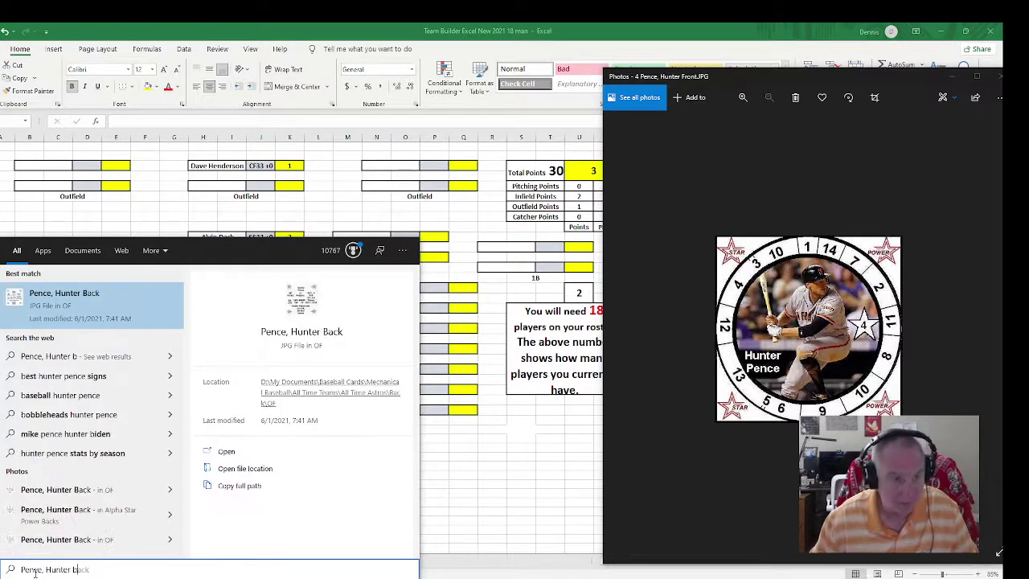
click(87, 297)
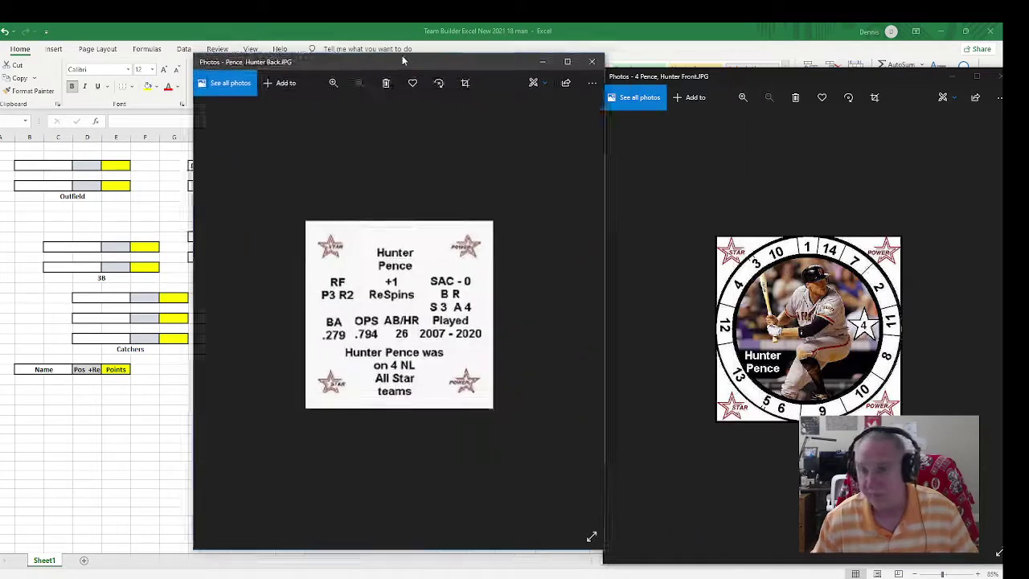
drag(420, 61, 312, 66)
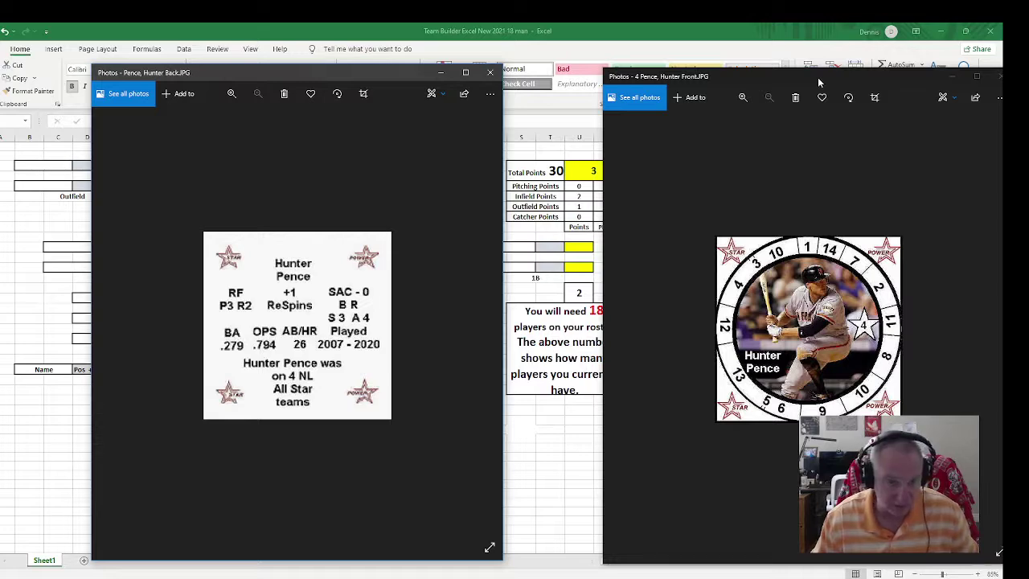
drag(819, 83, 503, 92)
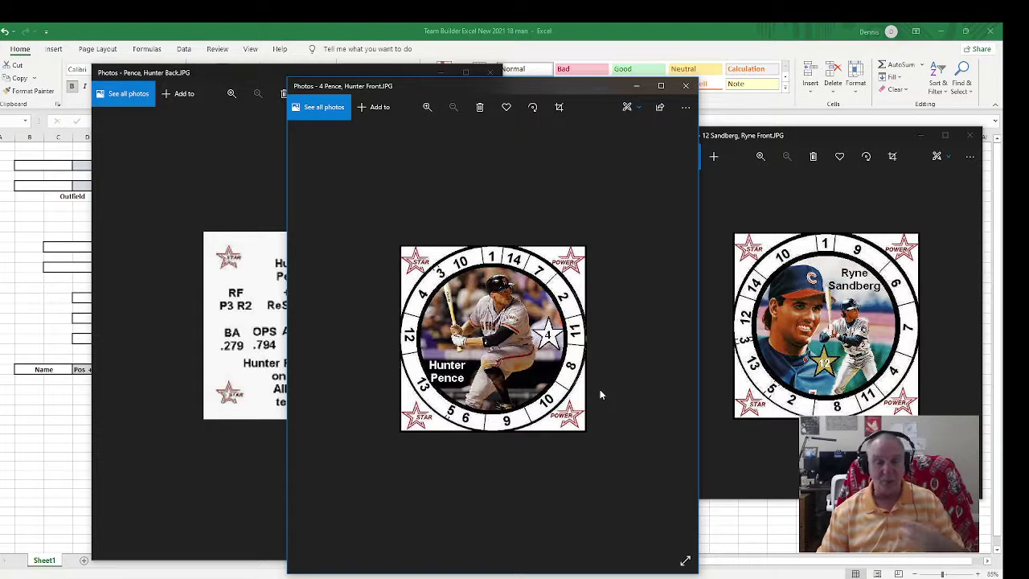
Close both Hunter Pence card images and the Ryne Sandberg front card.
click(684, 88)
click(491, 72)
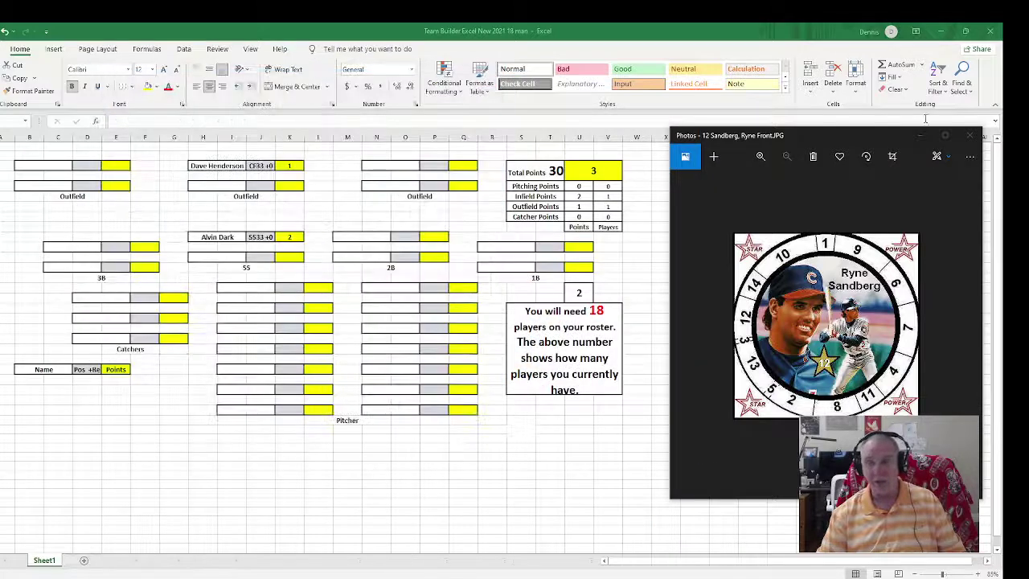
click(970, 135)
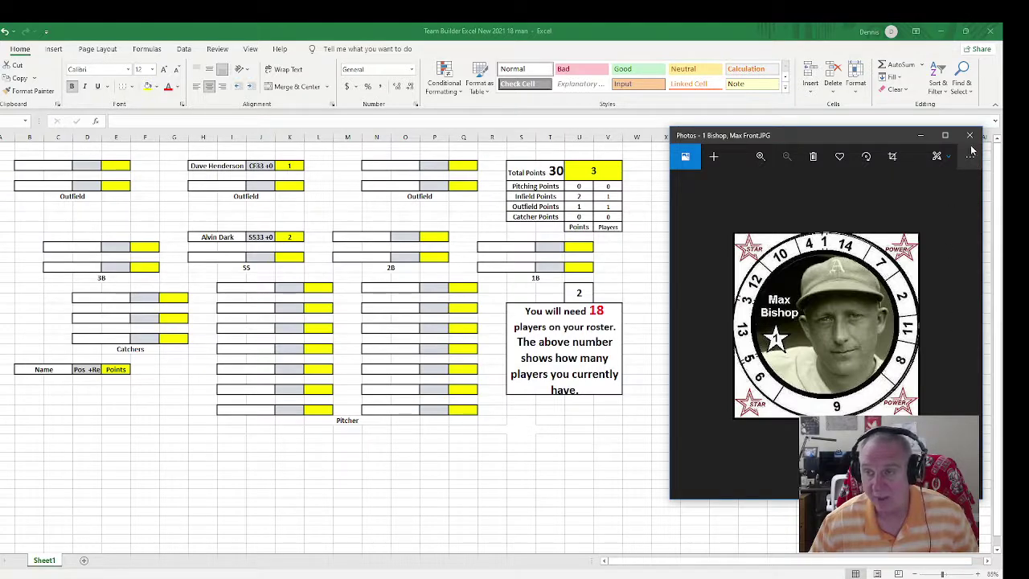
Find the Max Bishop back card, read it beside his front card, and close both images.
click(40, 569)
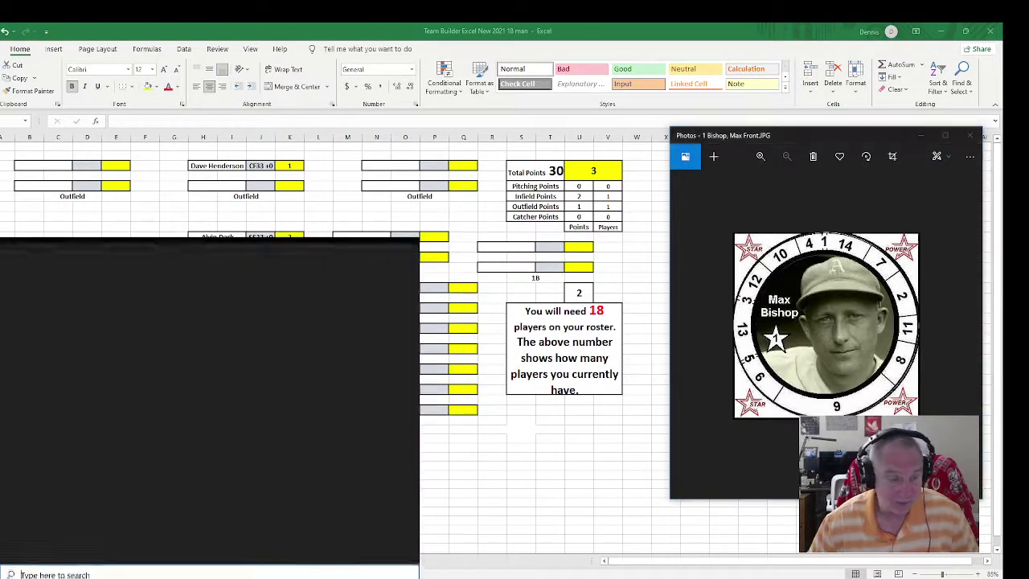
text(Bis)
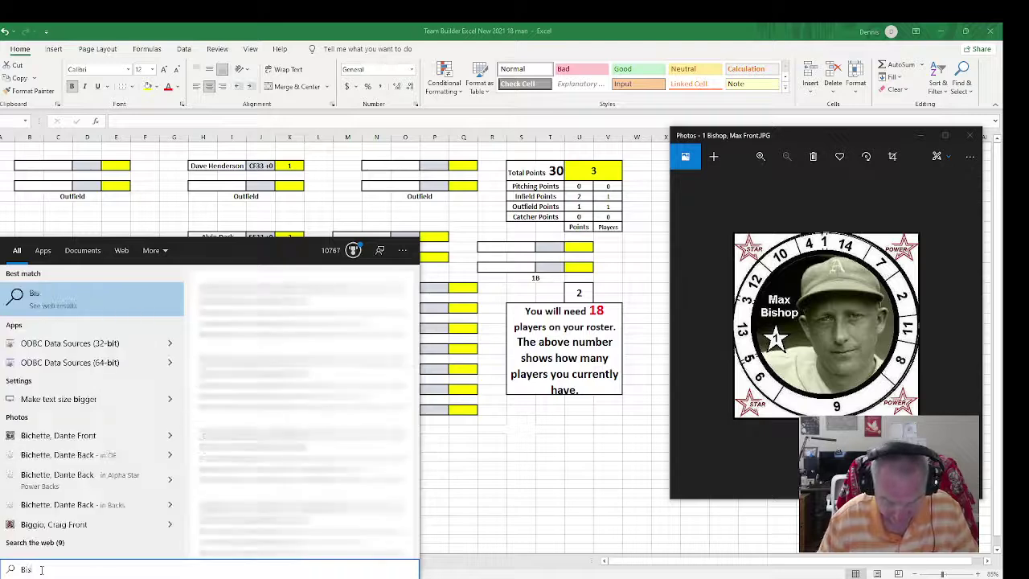
text(hop)
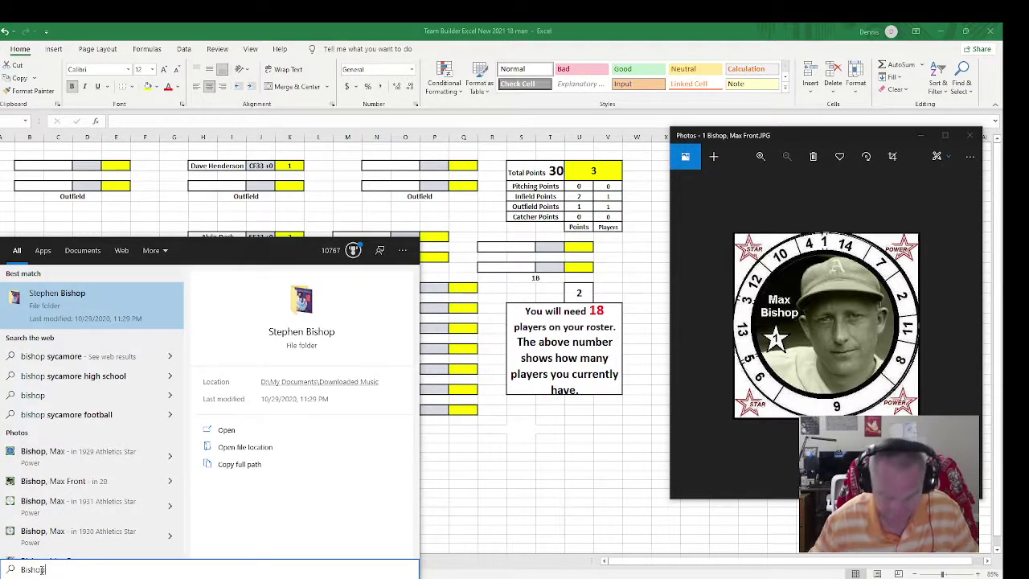
text(, Max)
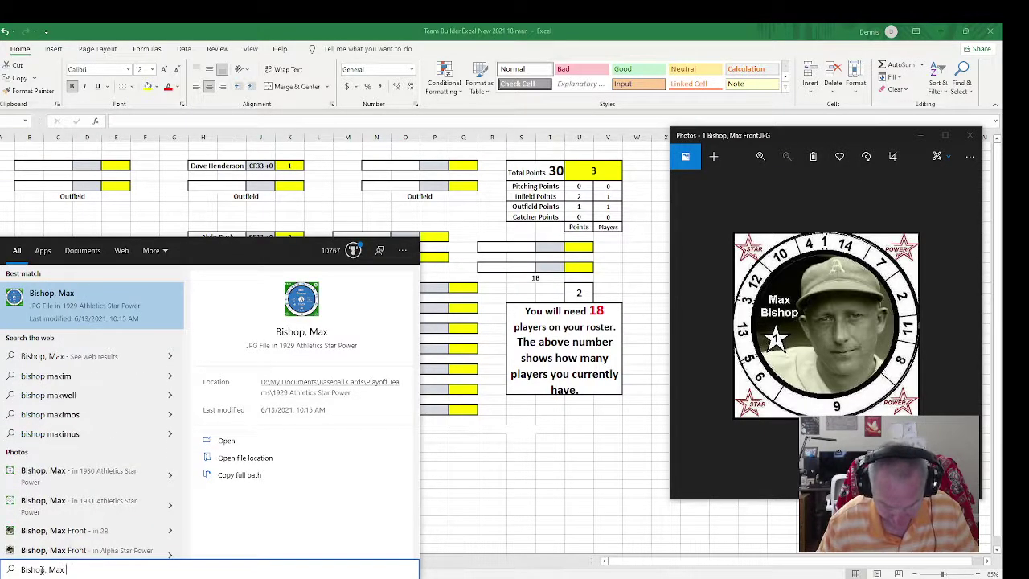
text( Back)
key(Return)
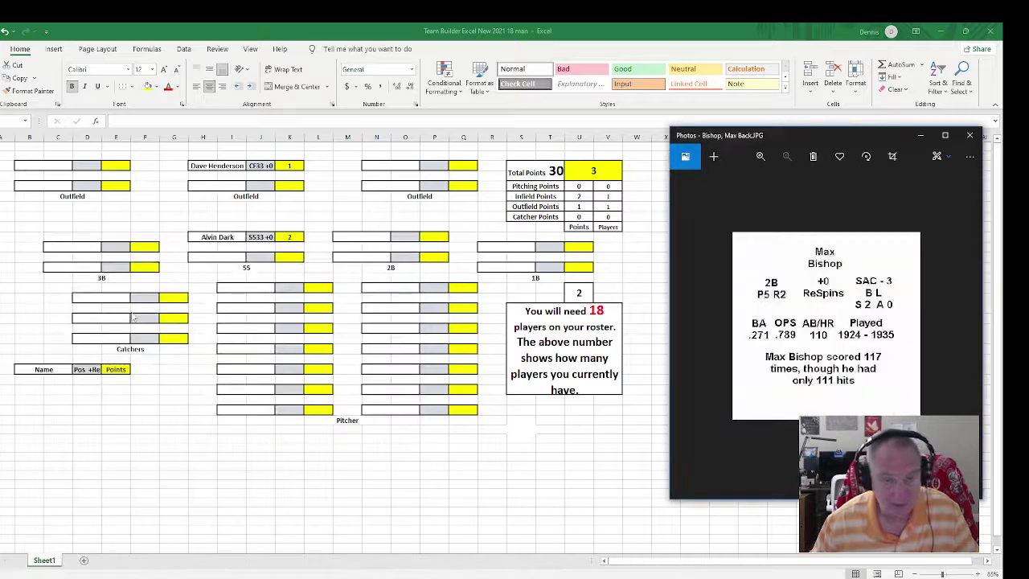
drag(823, 141, 391, 135)
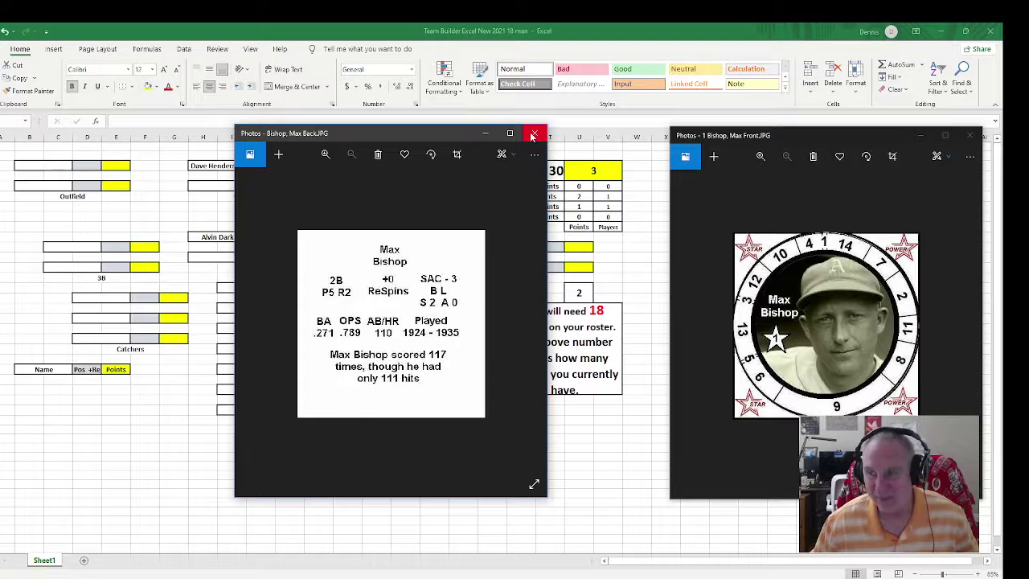
click(532, 135)
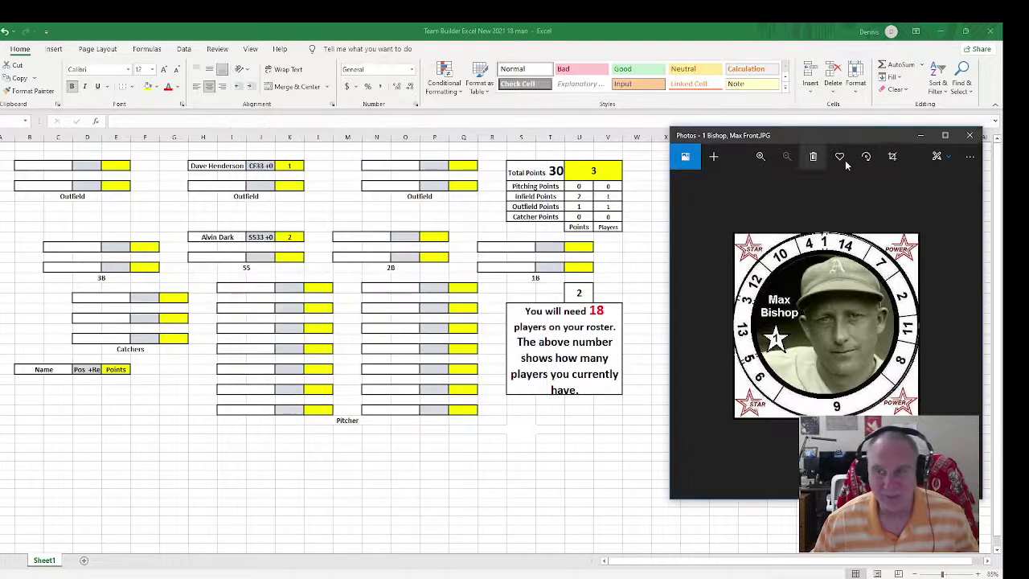
click(969, 139)
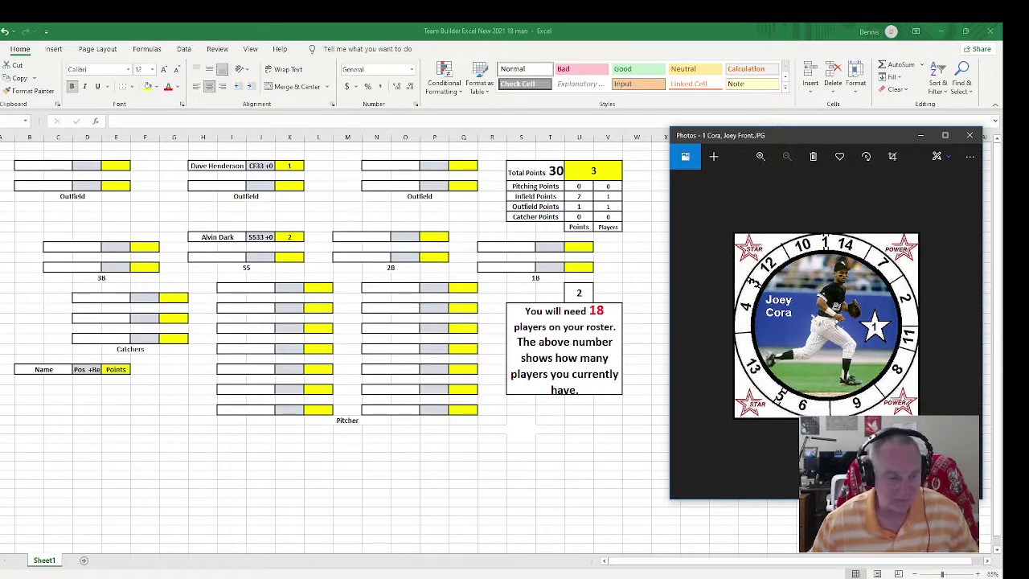
Find the Joey Cora back card, compare it with his front card, and close both images.
click(33, 569)
text(c)
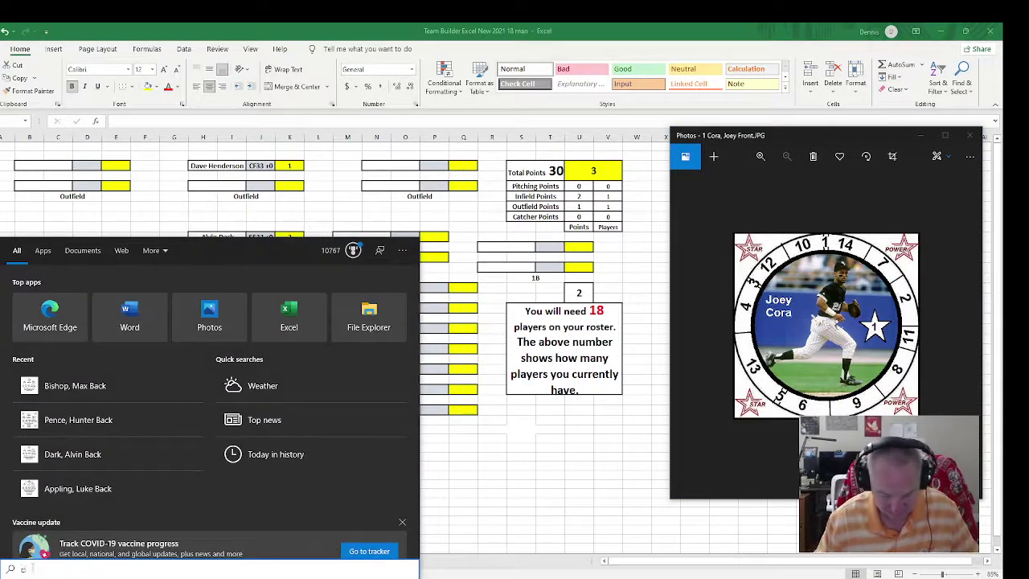
text(ora, jo)
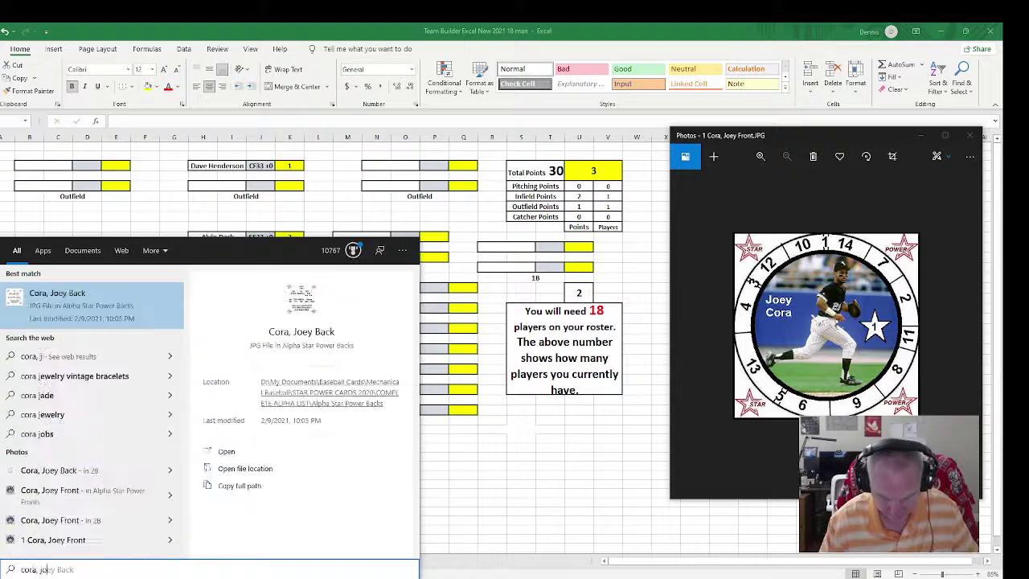
text(ey b)
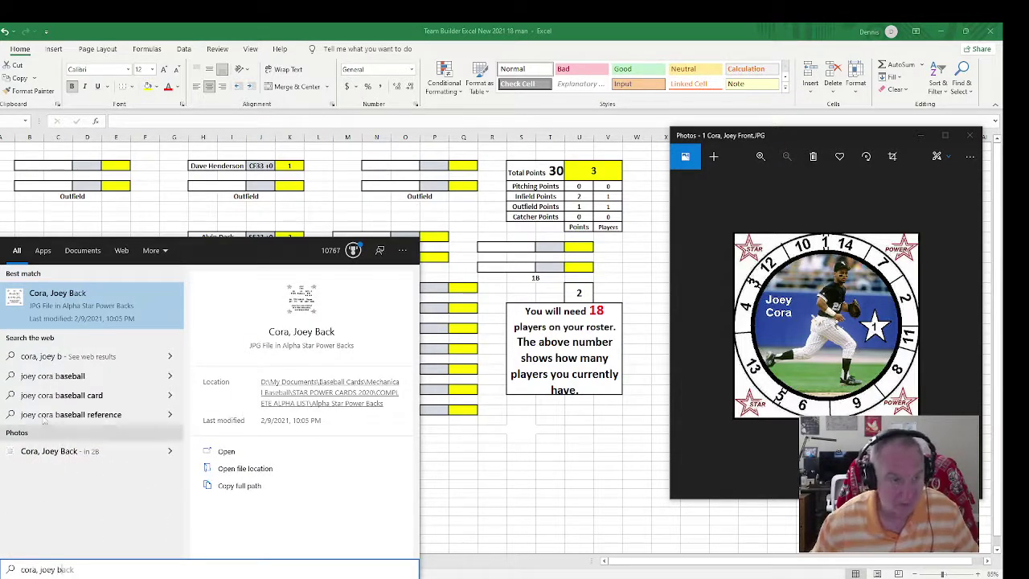
click(56, 299)
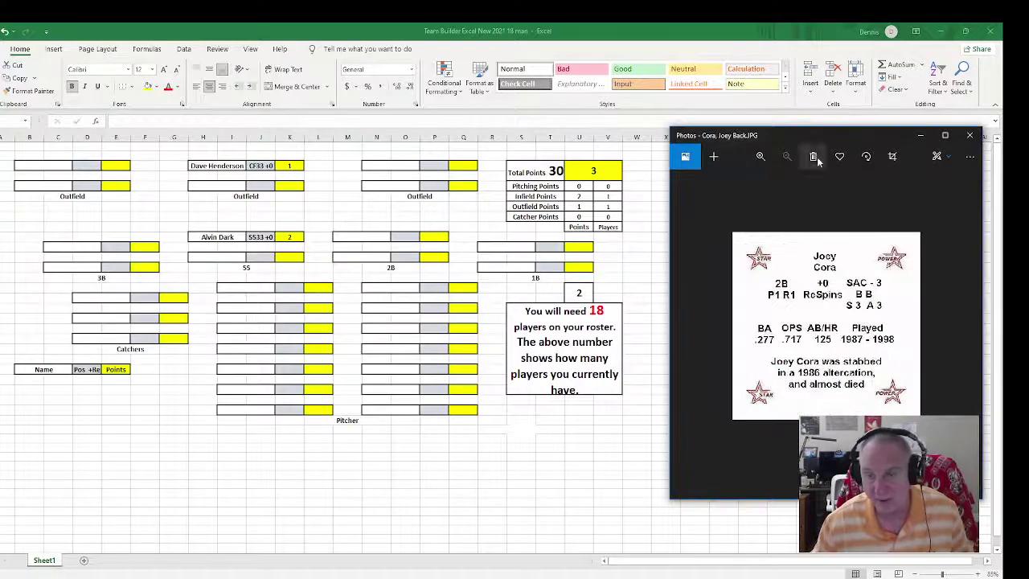
drag(818, 135, 493, 137)
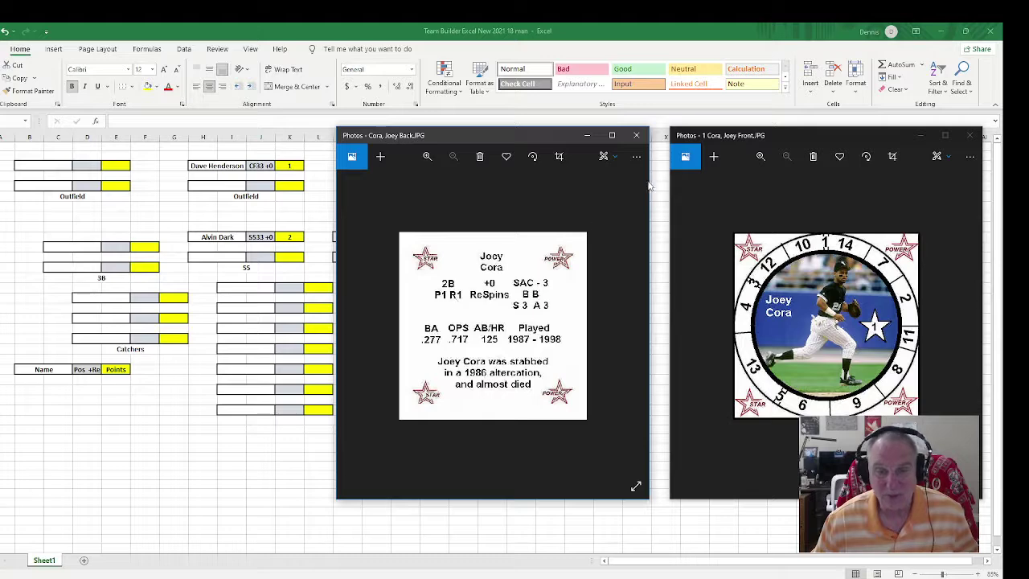
click(636, 135)
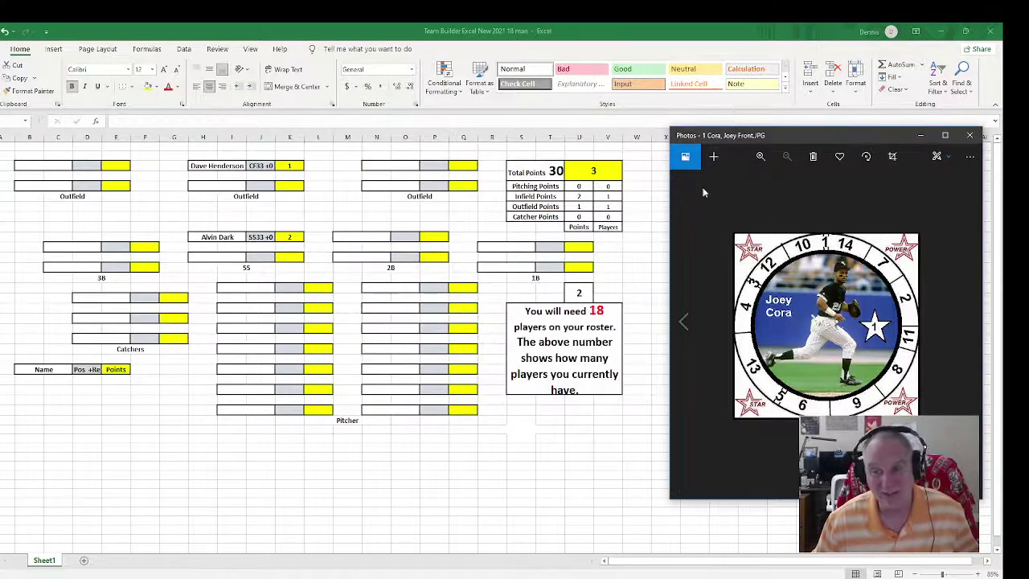
click(970, 135)
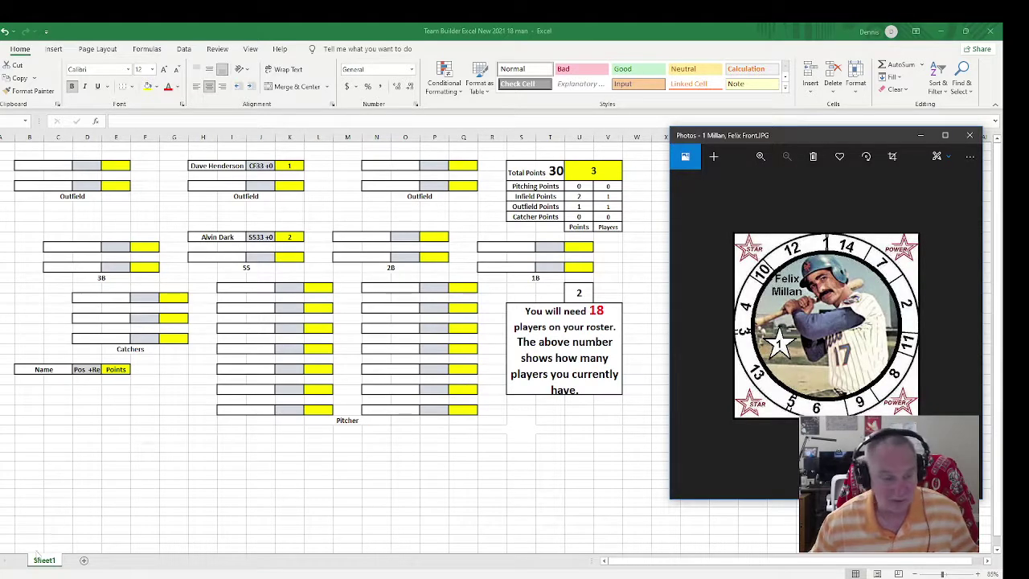
Find the Felix Millan back card, read it beside his front card, and close the card images.
click(49, 570)
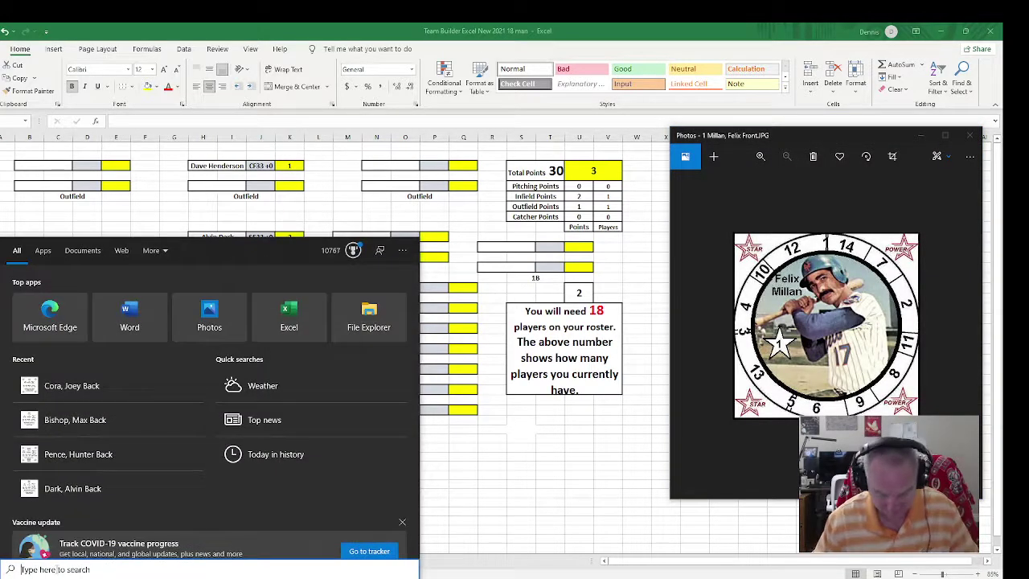
text(milan, felix b)
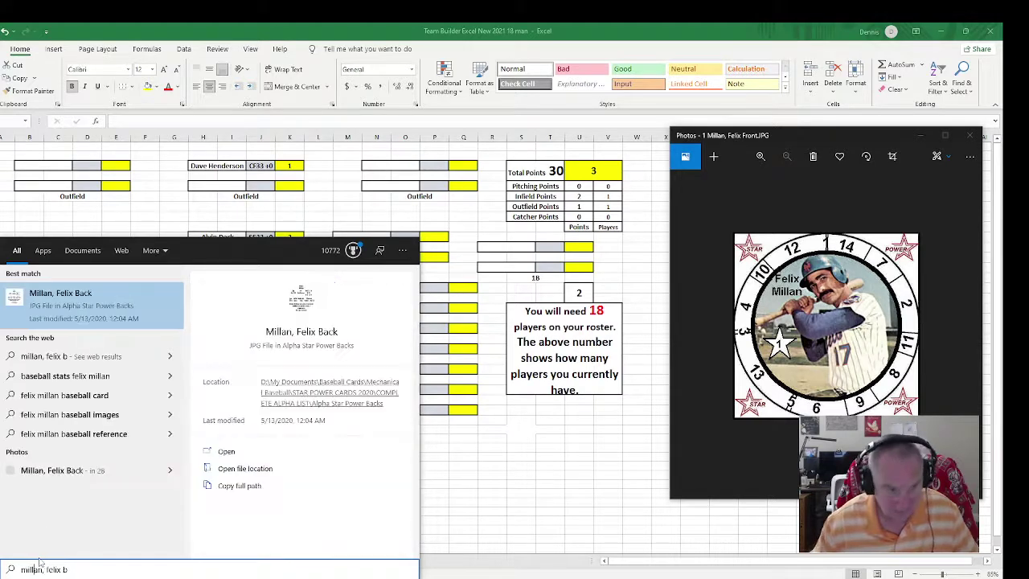
click(106, 299)
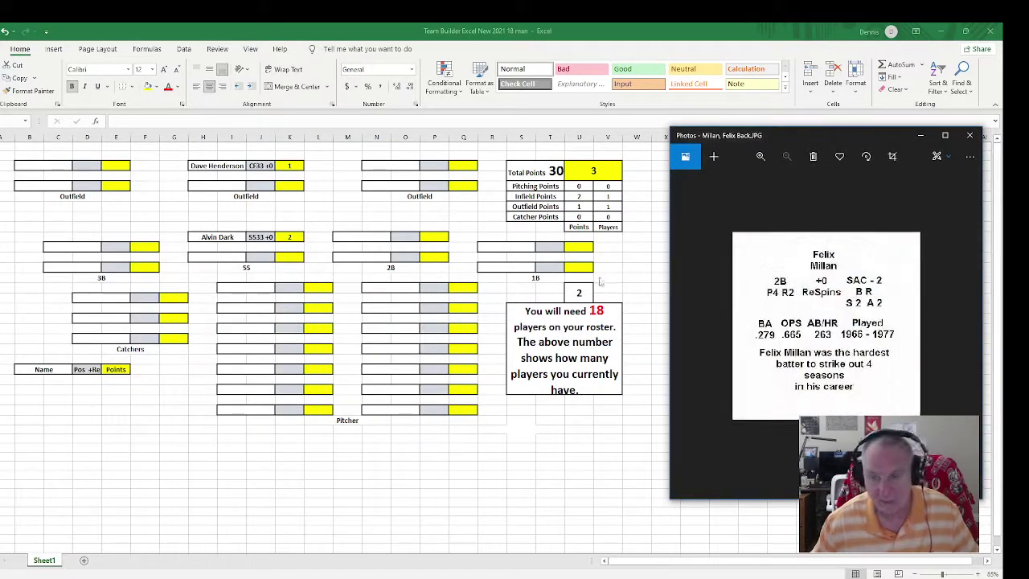
drag(838, 130, 462, 129)
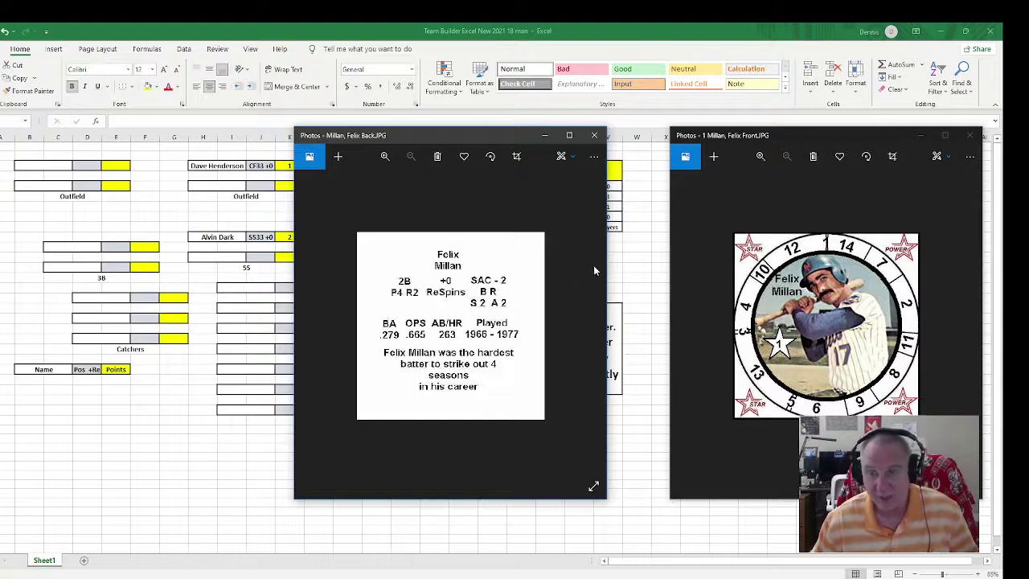
click(593, 137)
Enter Felix Milan as the name in the first second-base (2B) roster slot.
click(362, 236)
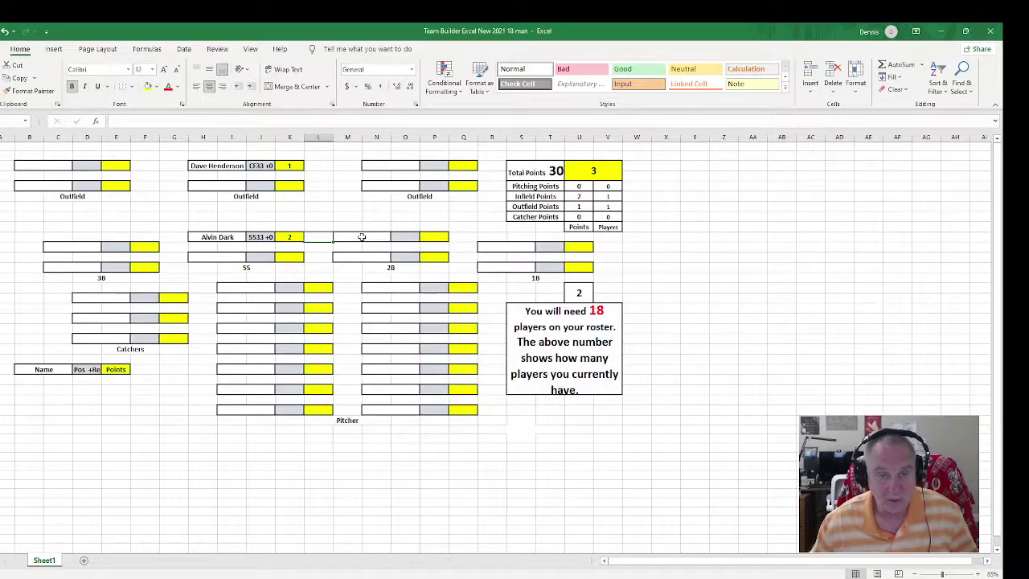
text(D)
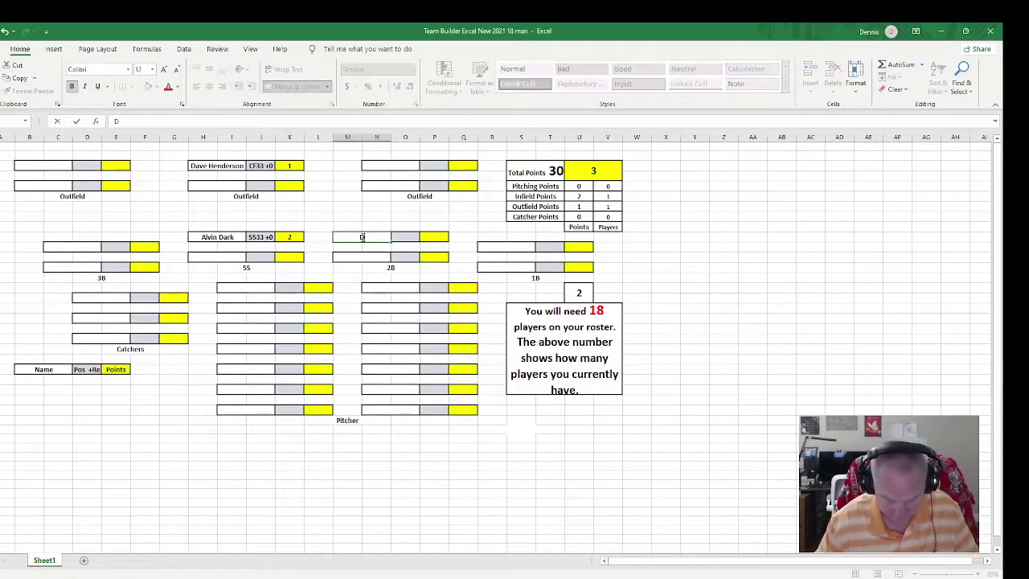
key(BackSpace)
text(Felix)
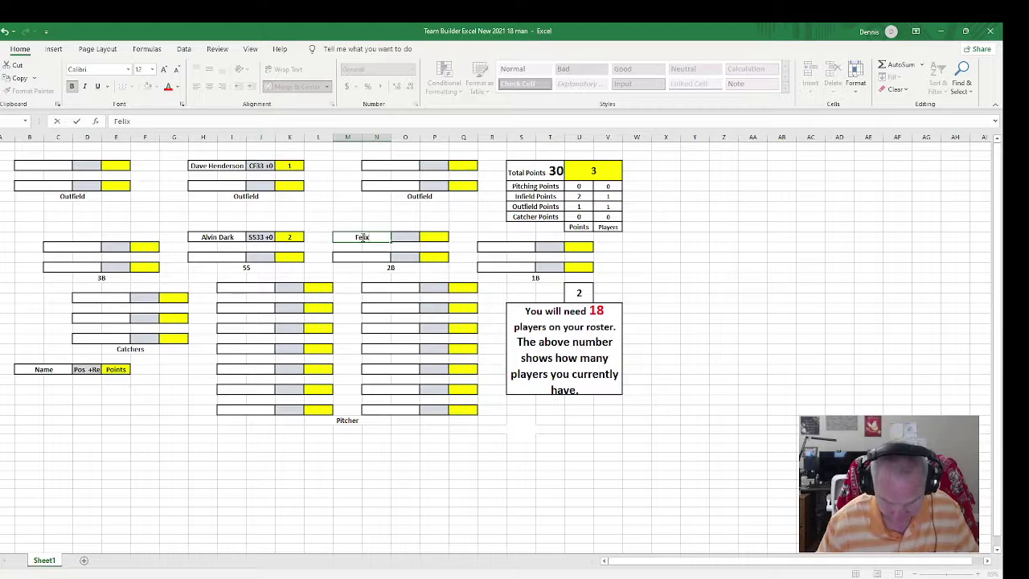
text( Millan)
key(Tab)
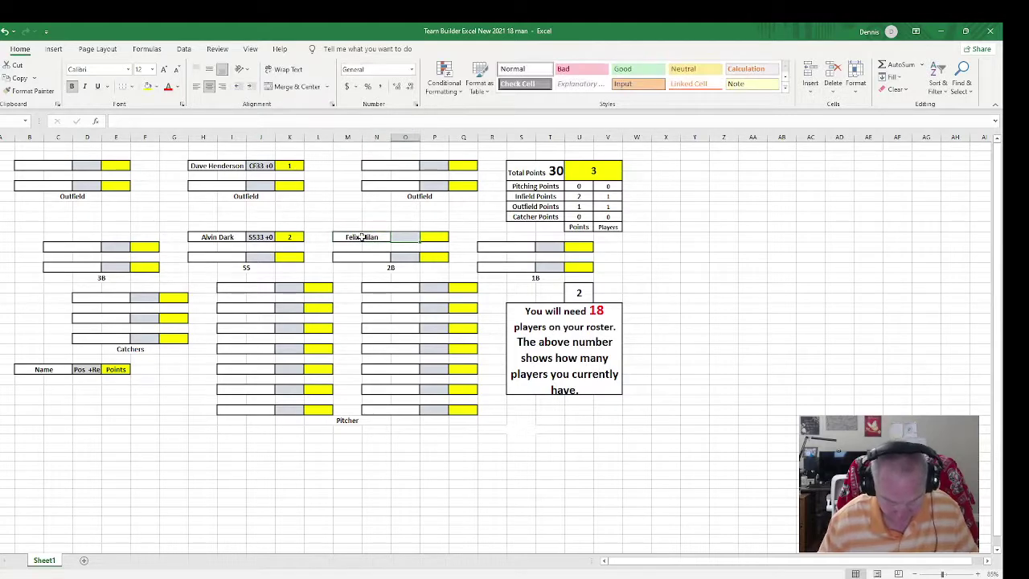
Fill in the second baseman's position rating as 2B42 +0 and his points as 1.
text(2B 42)
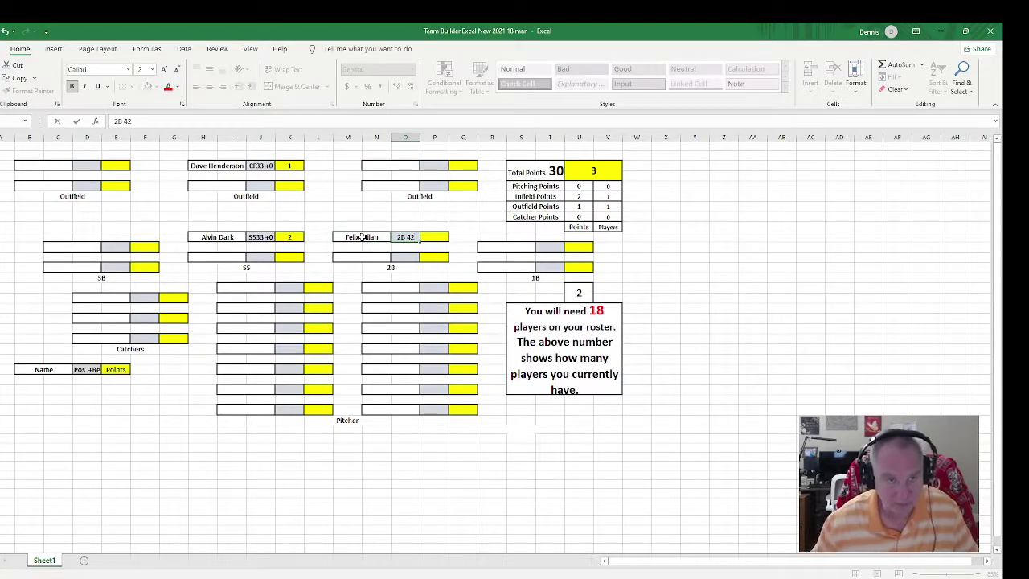
click(404, 237)
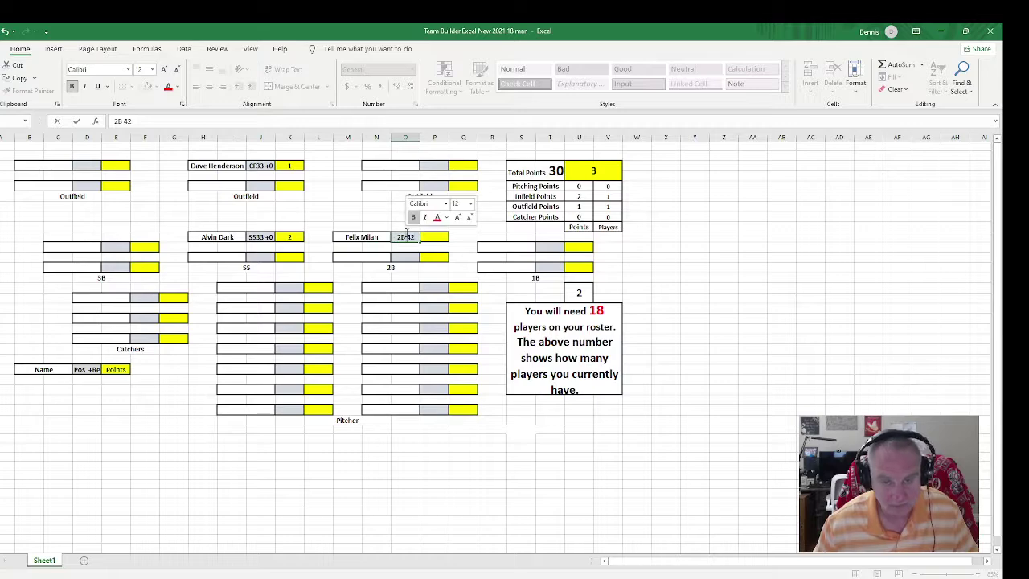
key(BackSpace)
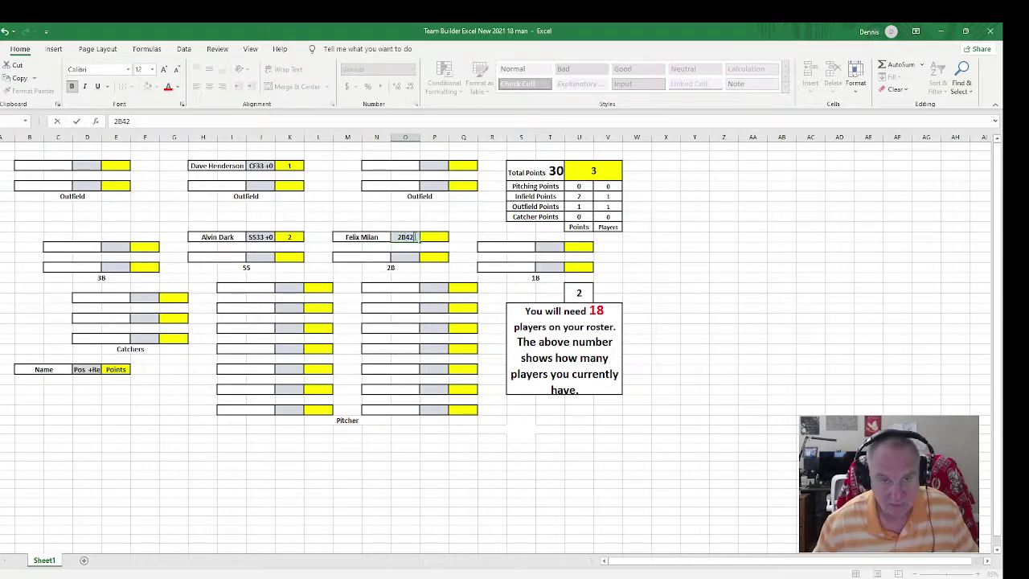
text(+0)
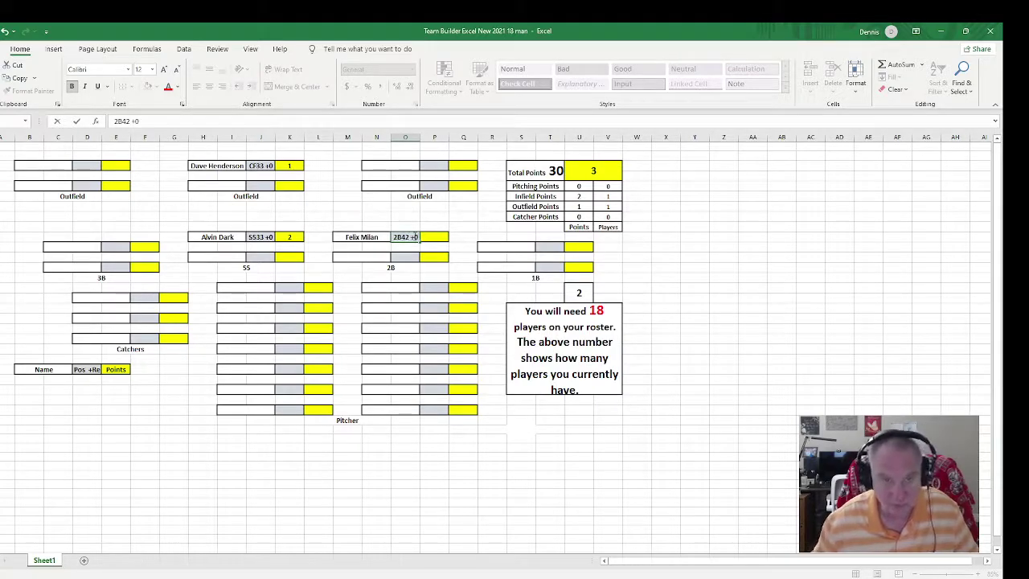
click(433, 237)
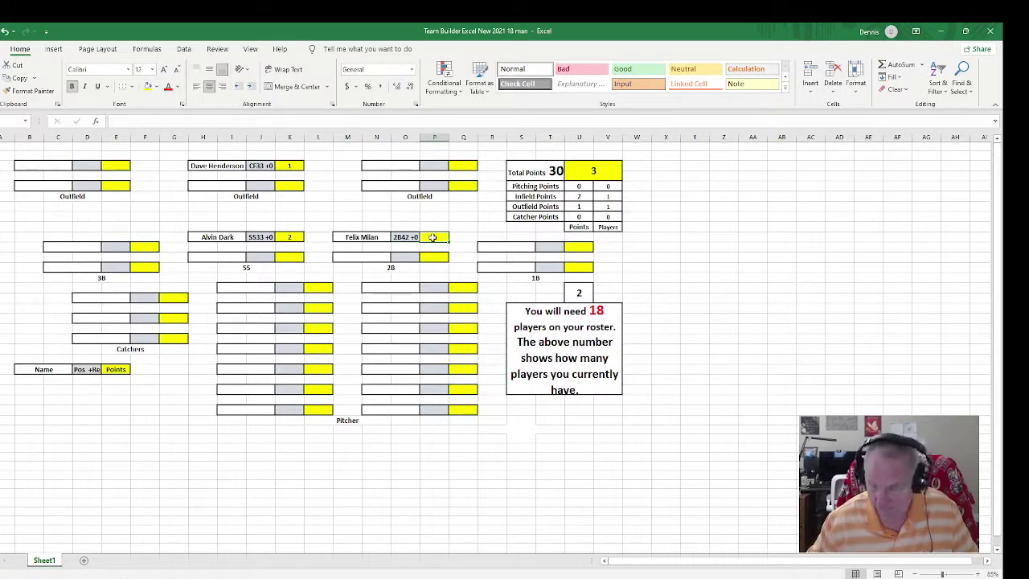
text(1)
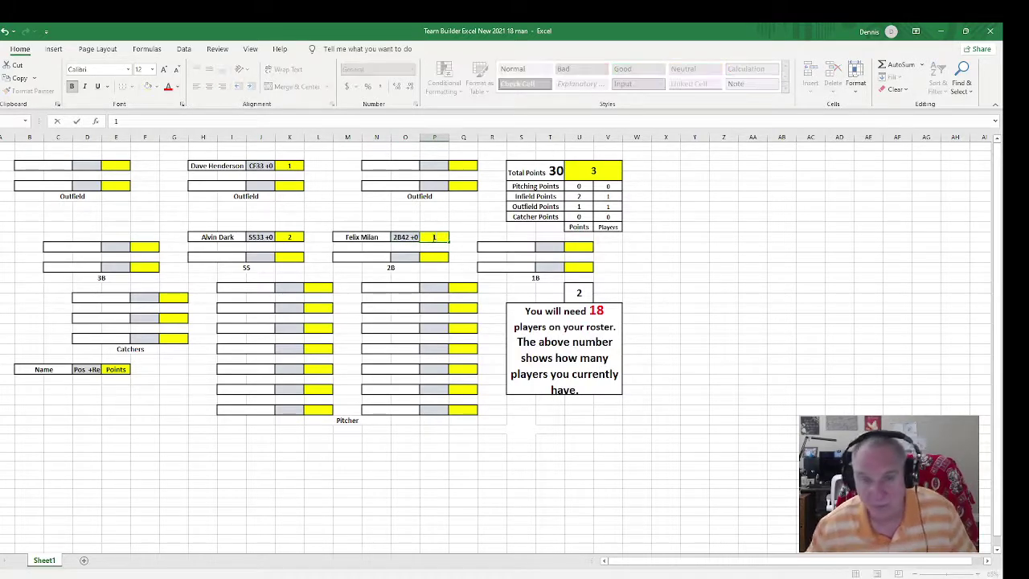
key(Tab)
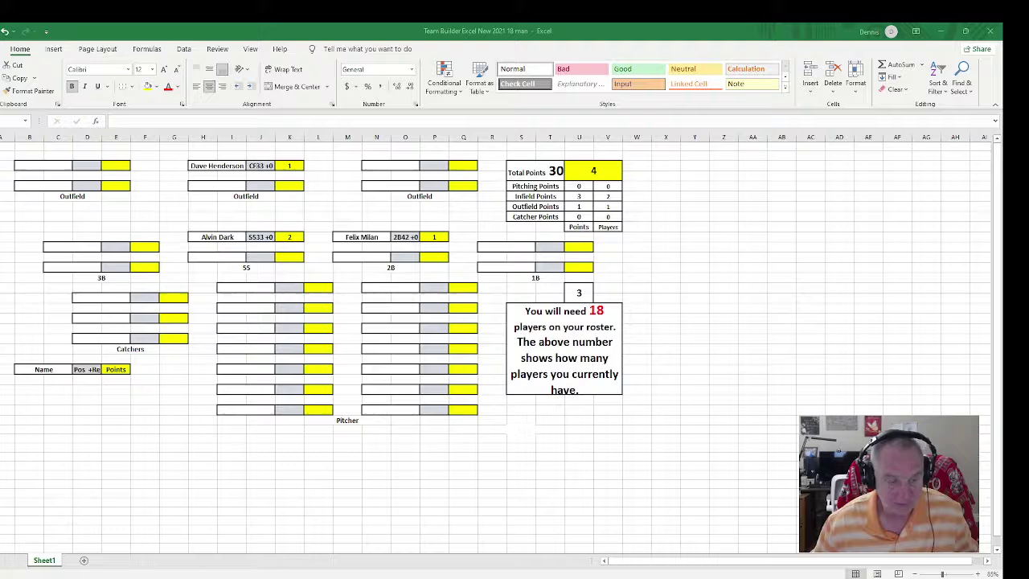
View the Dann Bilardello and Kirt Manwaring front cards side by side to compare the catchers.
mouse_move(193, 575)
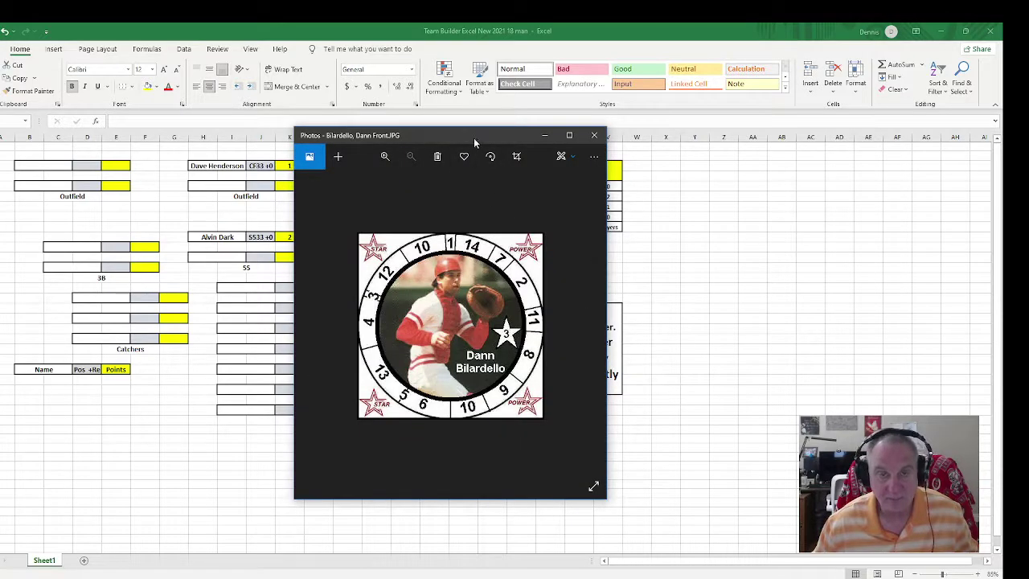
drag(477, 142, 815, 138)
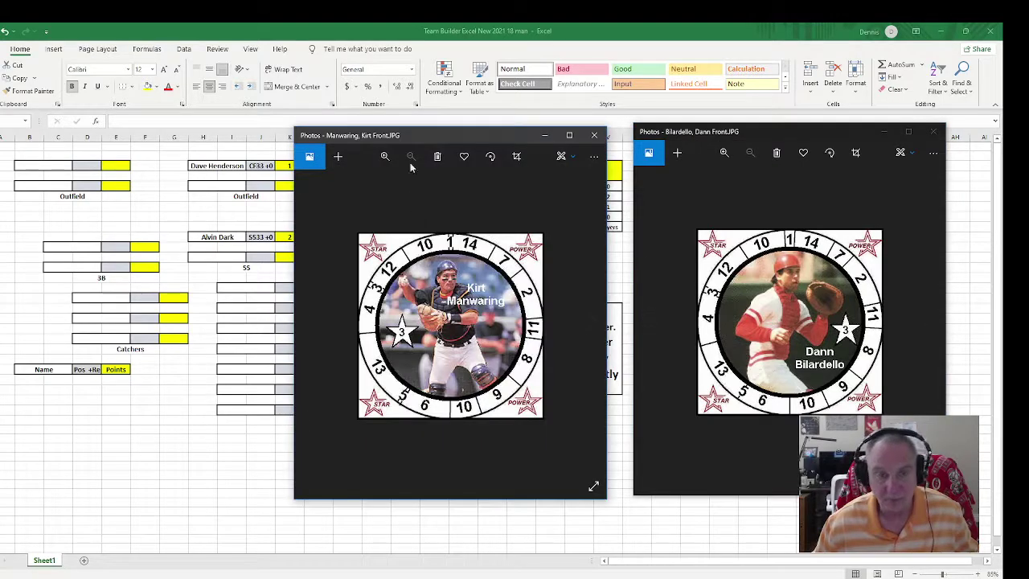
drag(438, 137, 459, 137)
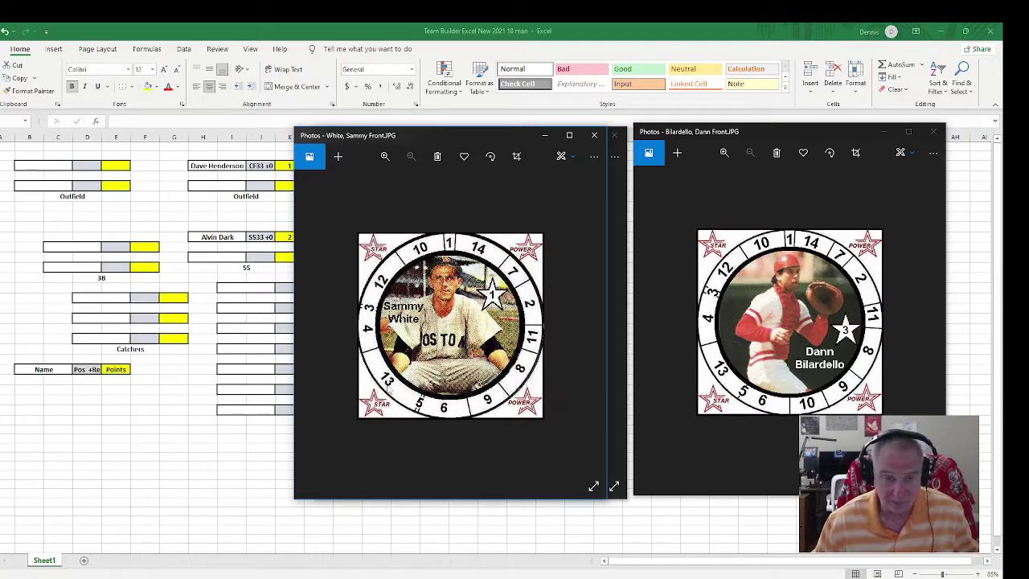
Find the Sammy White back card, read it beside his front card, and close both images.
click(33, 569)
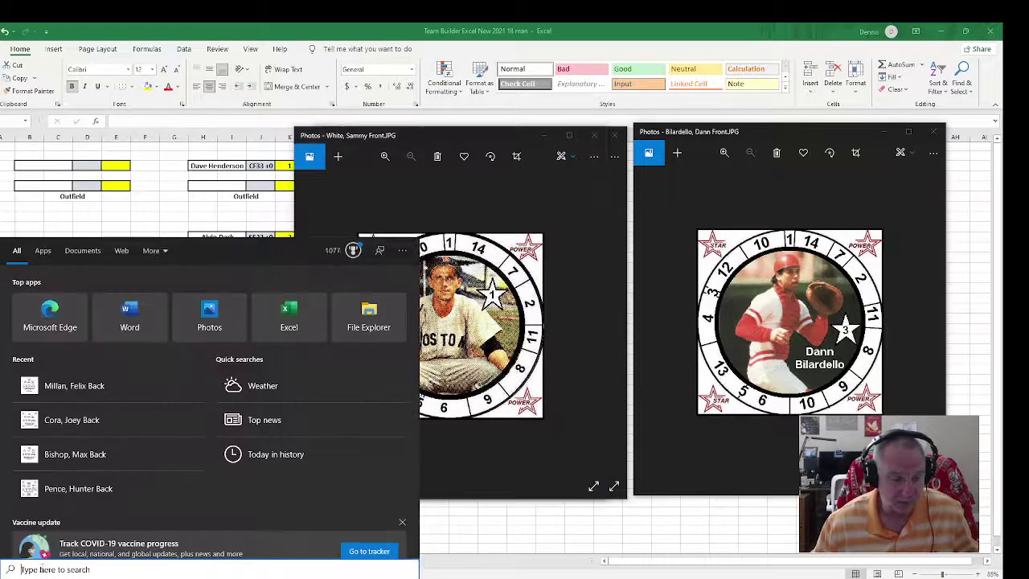
text(White)
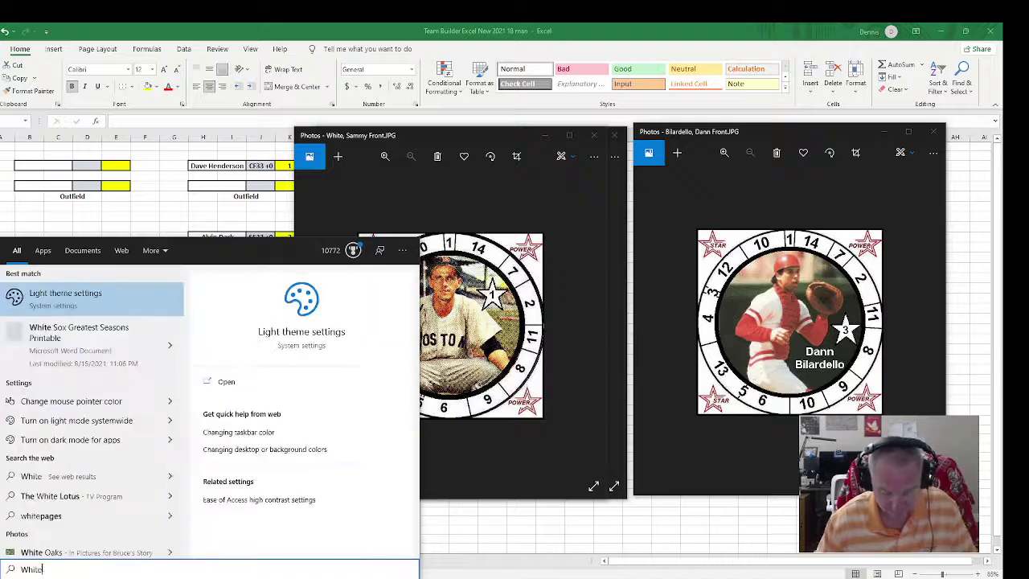
text(, Sa)
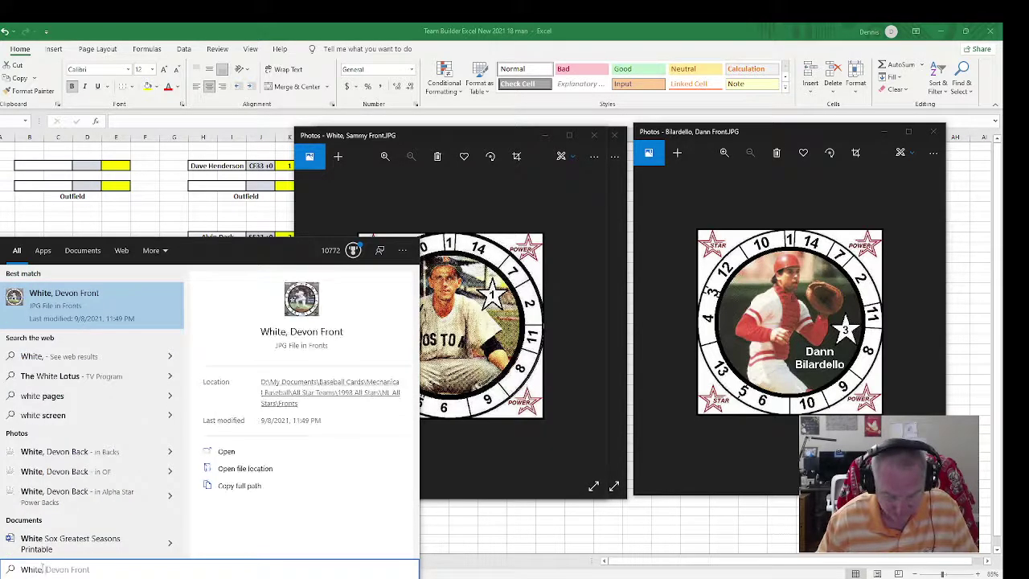
text(mmy )
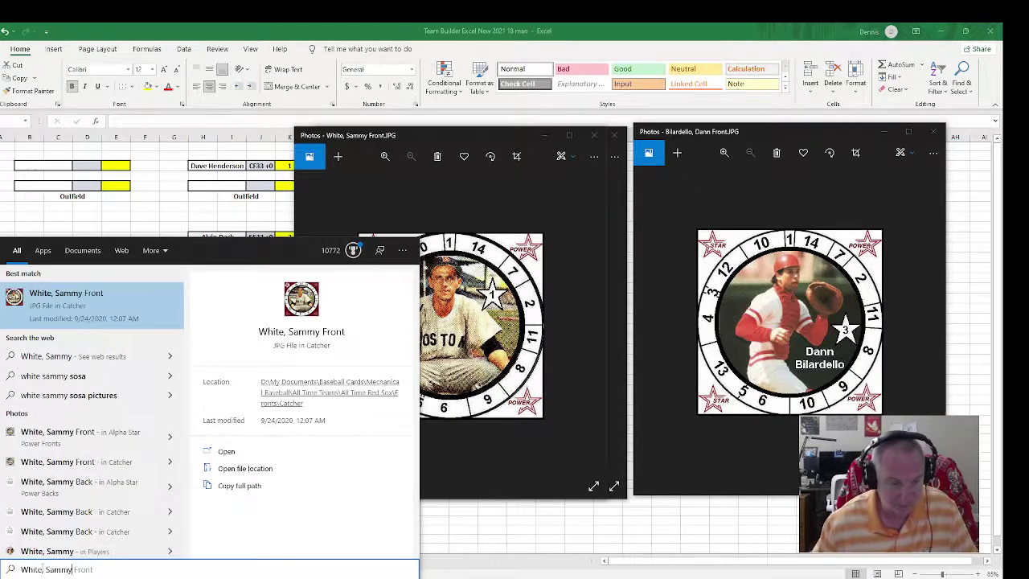
text(back)
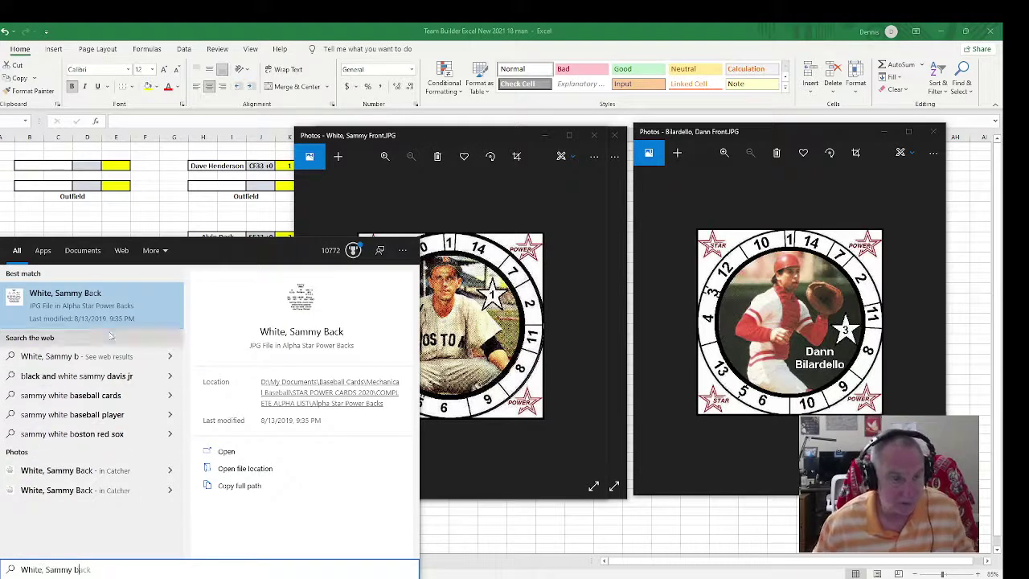
click(95, 301)
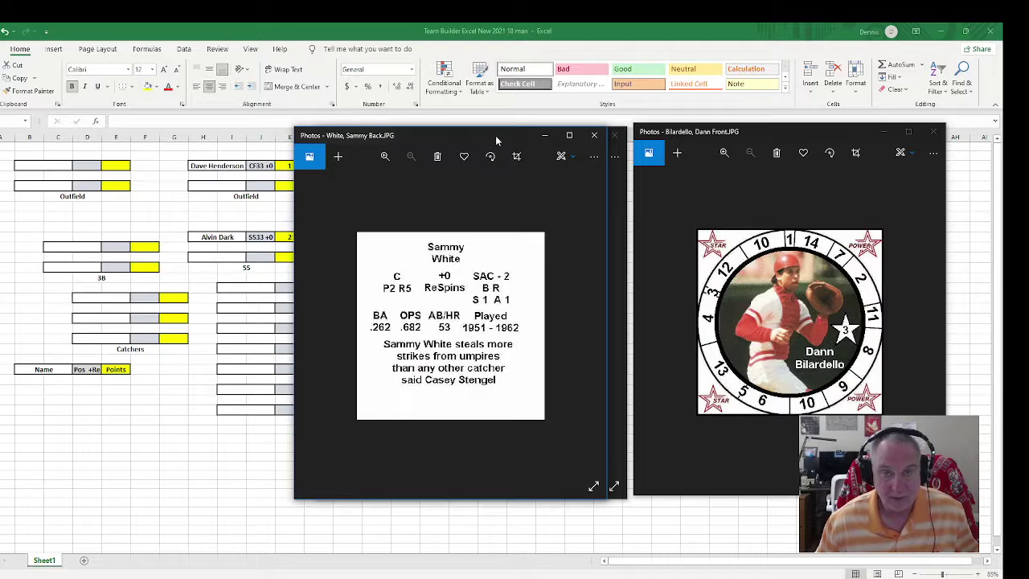
drag(496, 136, 223, 150)
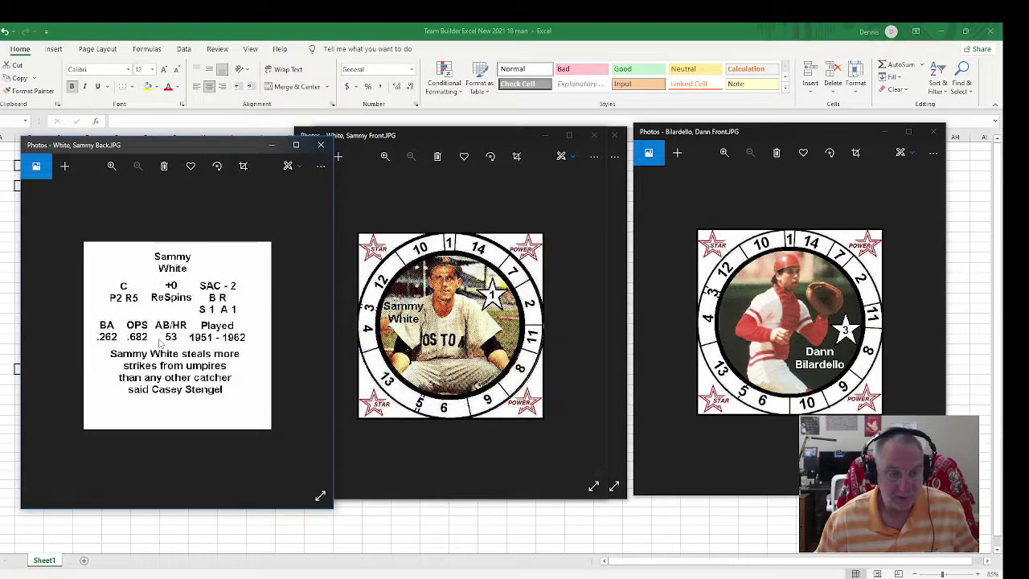
click(321, 144)
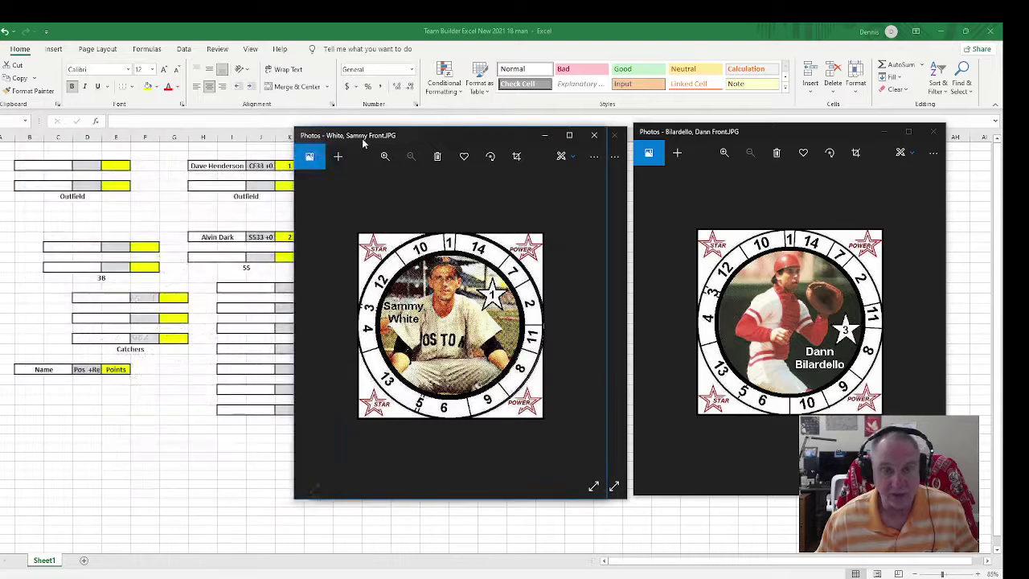
click(594, 135)
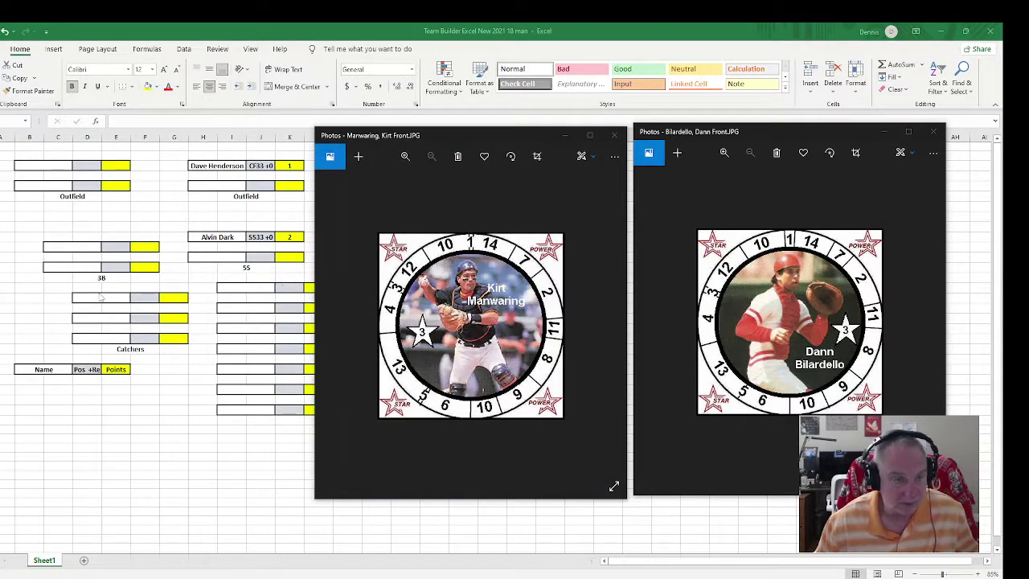
Enter Sammy White as the name in the first catcher slot of the roster.
click(99, 297)
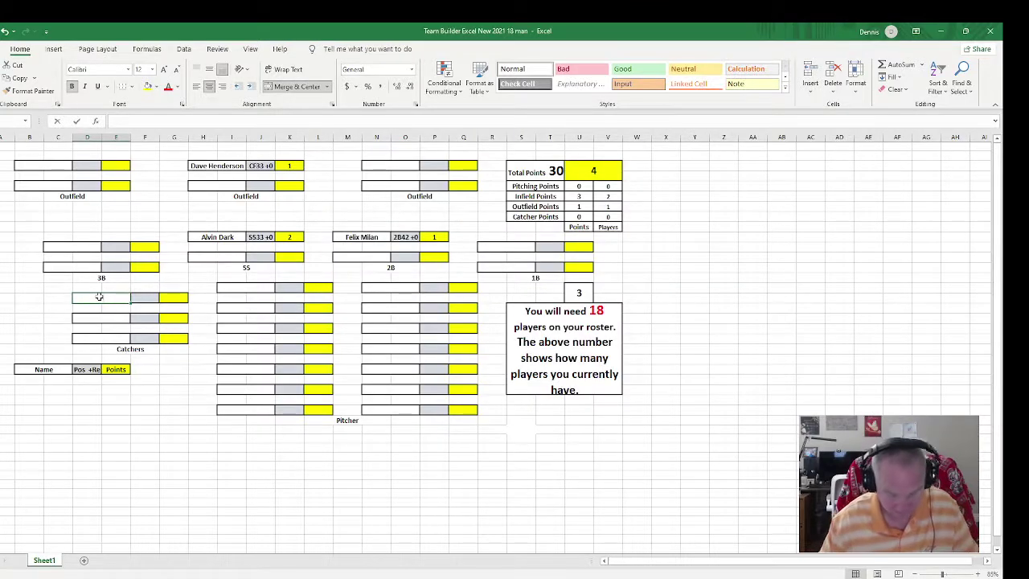
text(Sammy White)
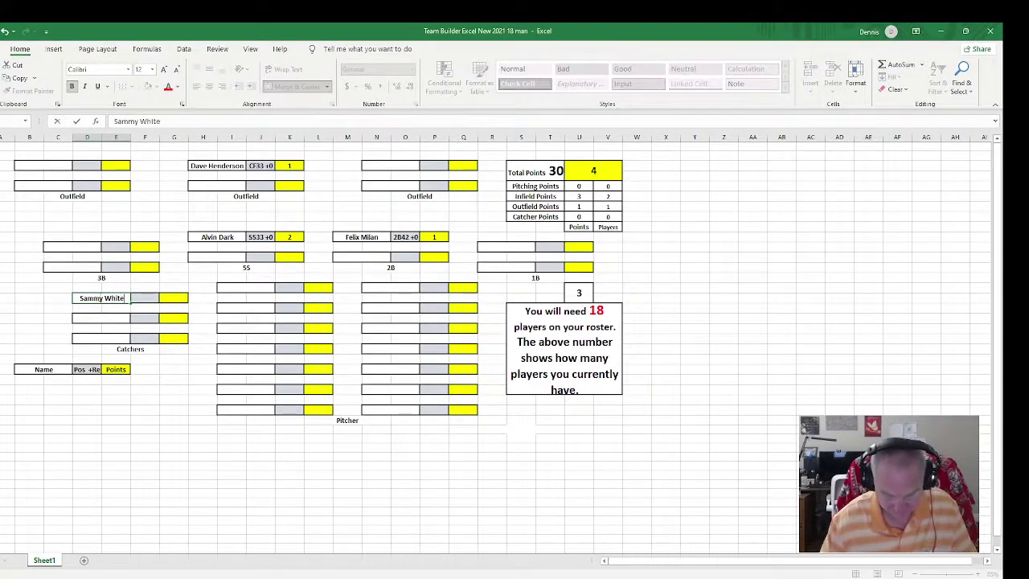
key(Tab)
Fill in Sammy White's position rating as C52 +0 and his points as 1.
text(C52)
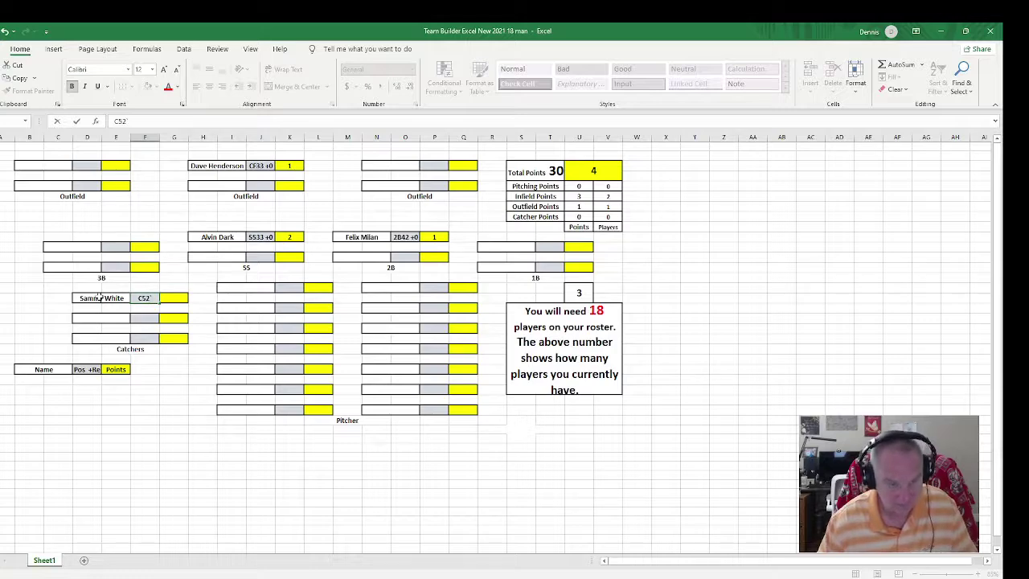
text( +0)
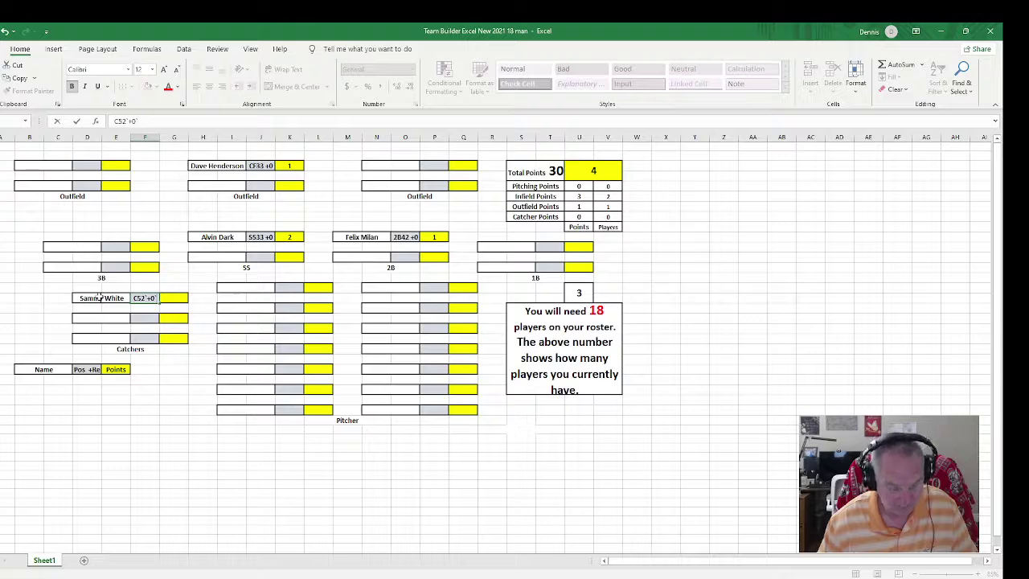
key(BackSpace)
key(BackSpace)
key(BackSpace)
key(BackSpace)
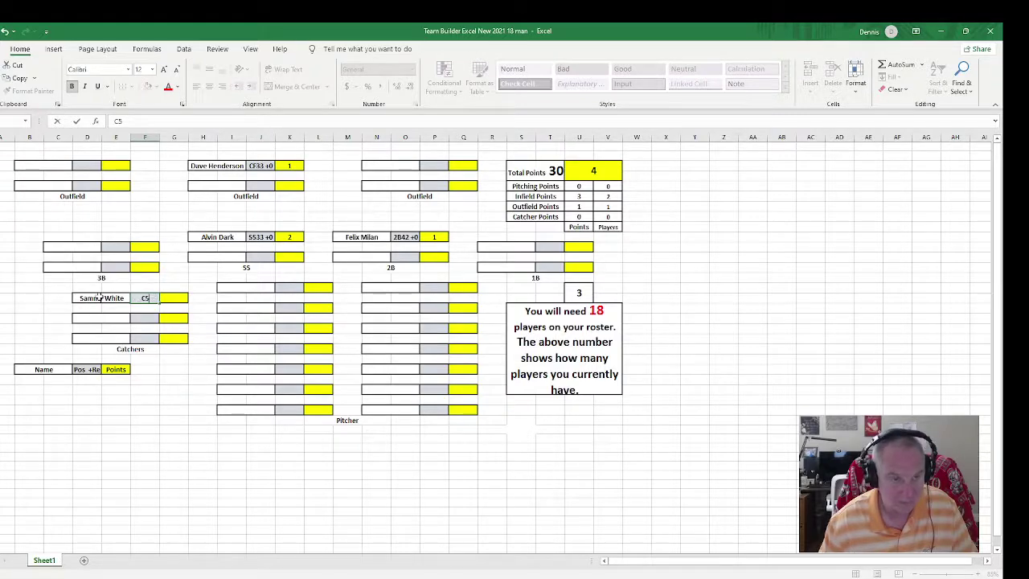
text(2)
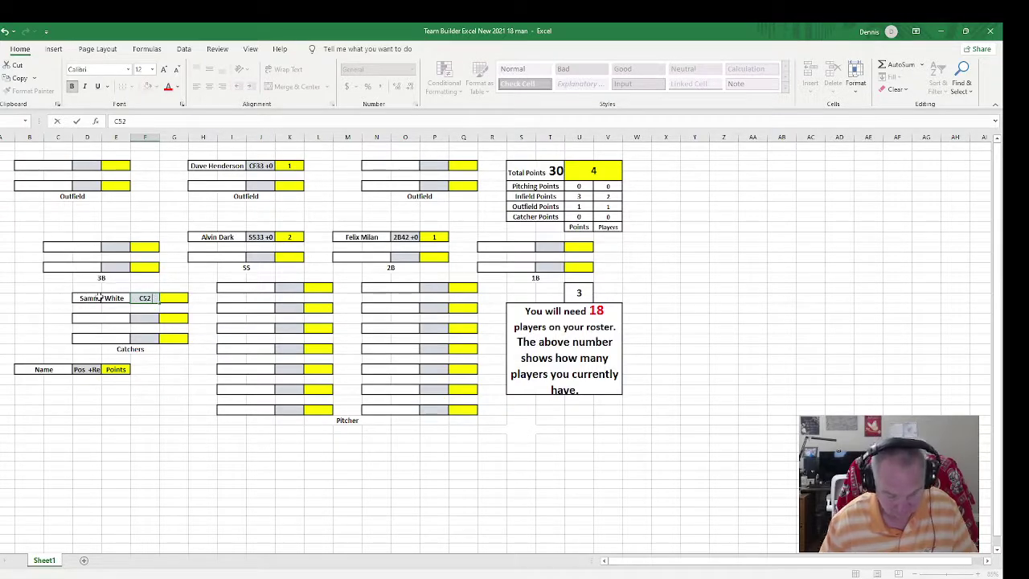
text( +0)
key(Tab)
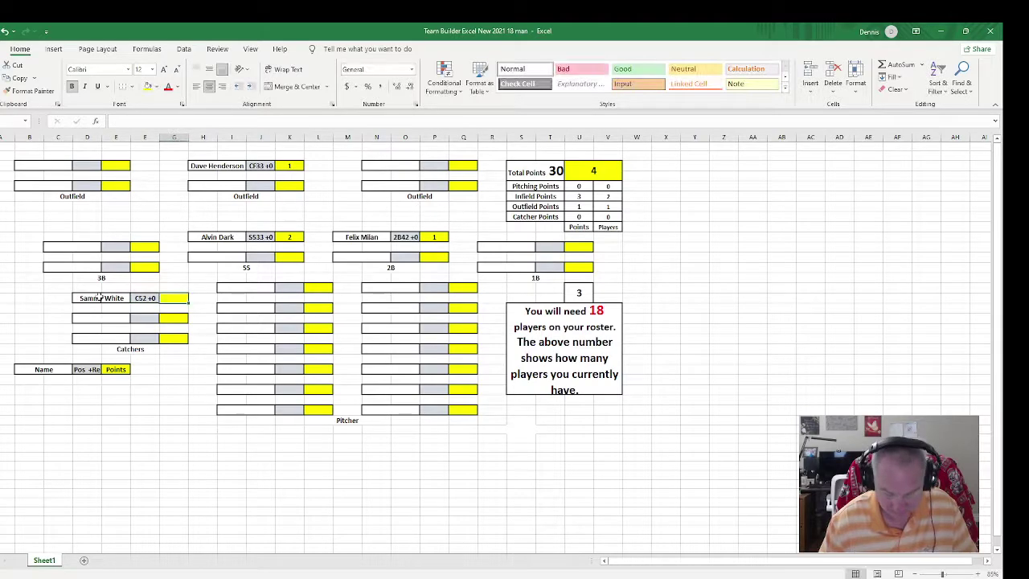
text(1)
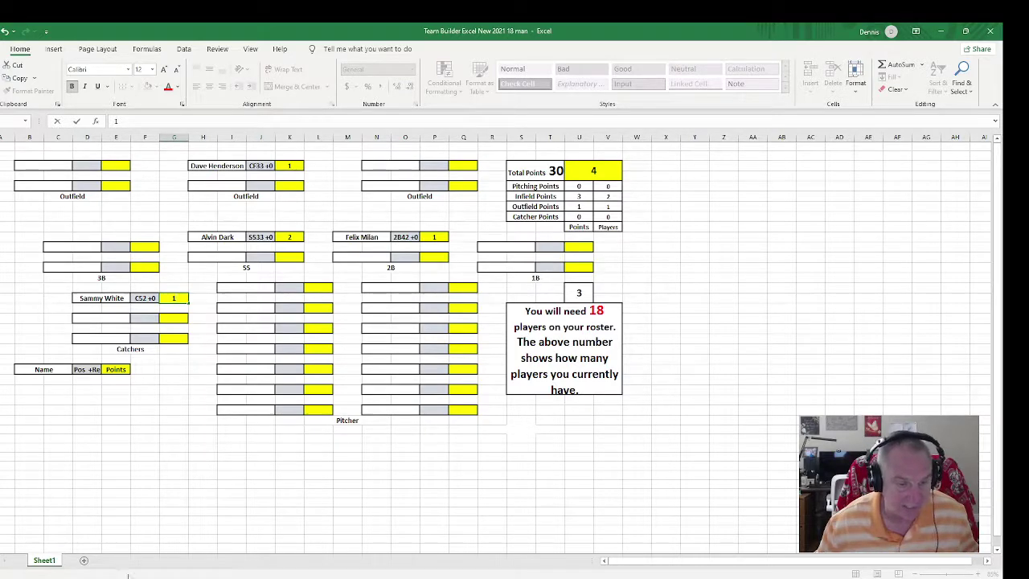
View the Peach Pie O'Connor, Mike Kahoe and Muddy Ruel front cards one after another, closing each image.
mouse_move(193, 577)
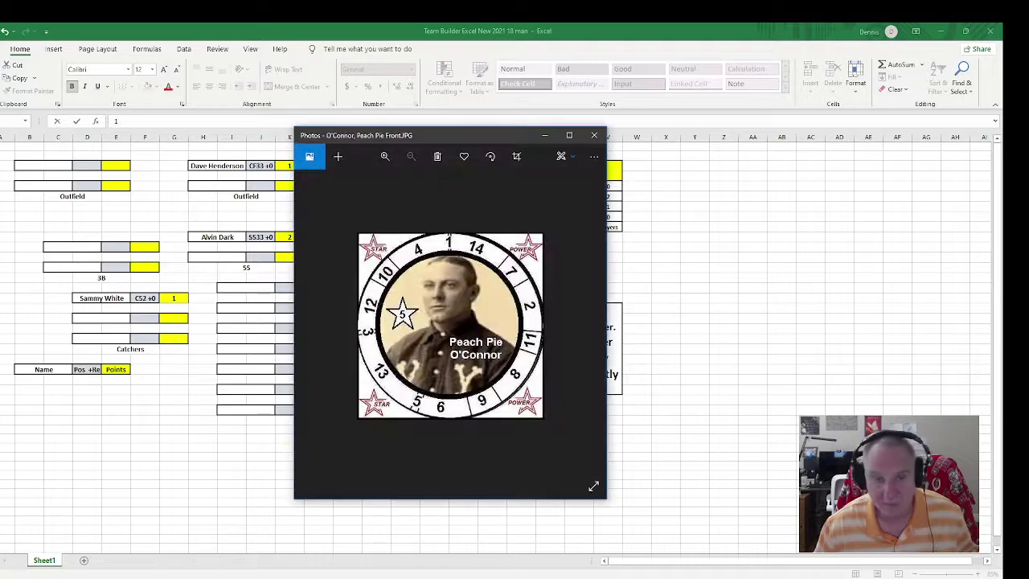
click(594, 135)
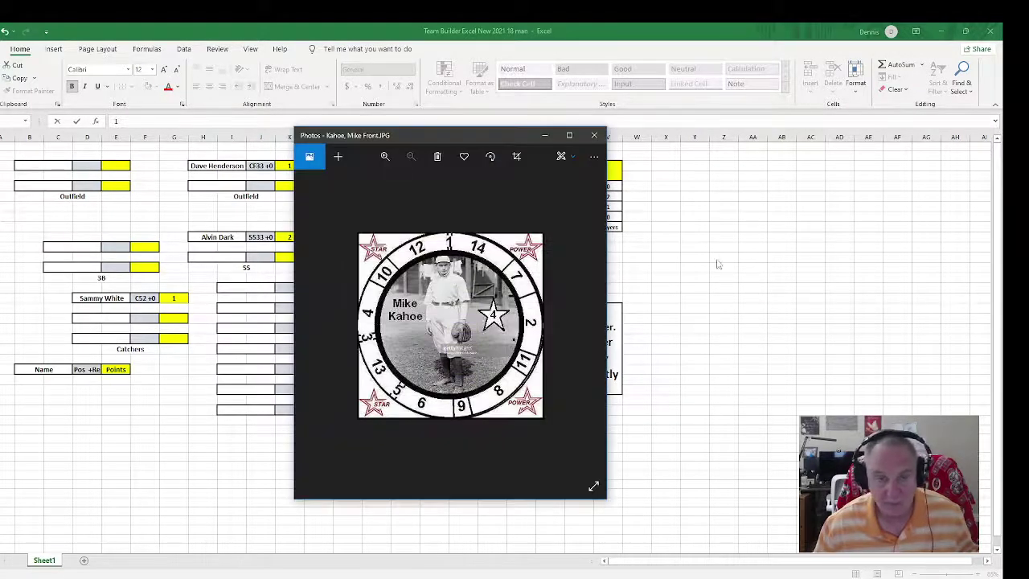
click(594, 135)
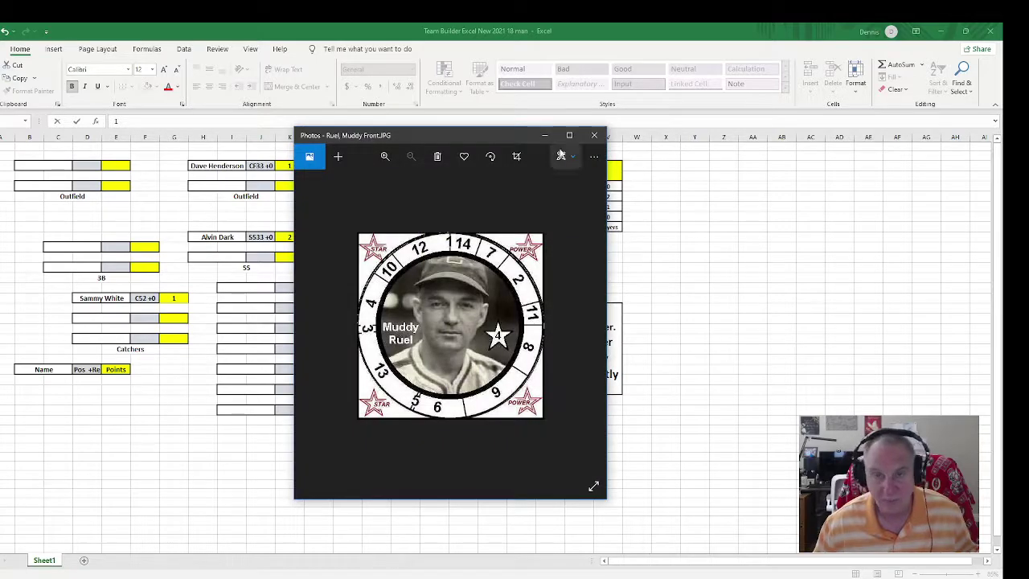
click(594, 134)
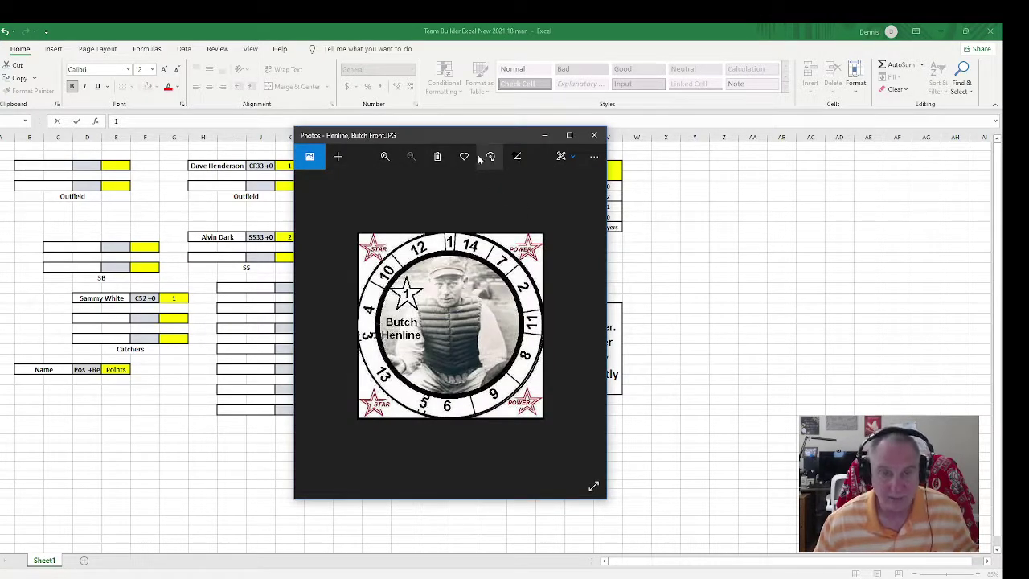
Find the Butch Henline back card, read it beside his front card, and close the back image.
drag(482, 135, 725, 135)
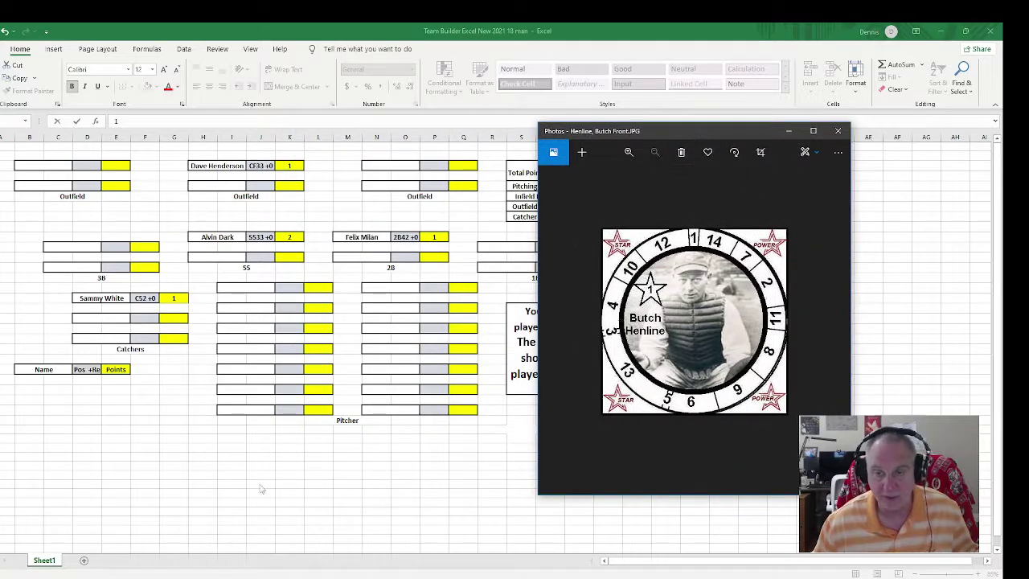
click(39, 571)
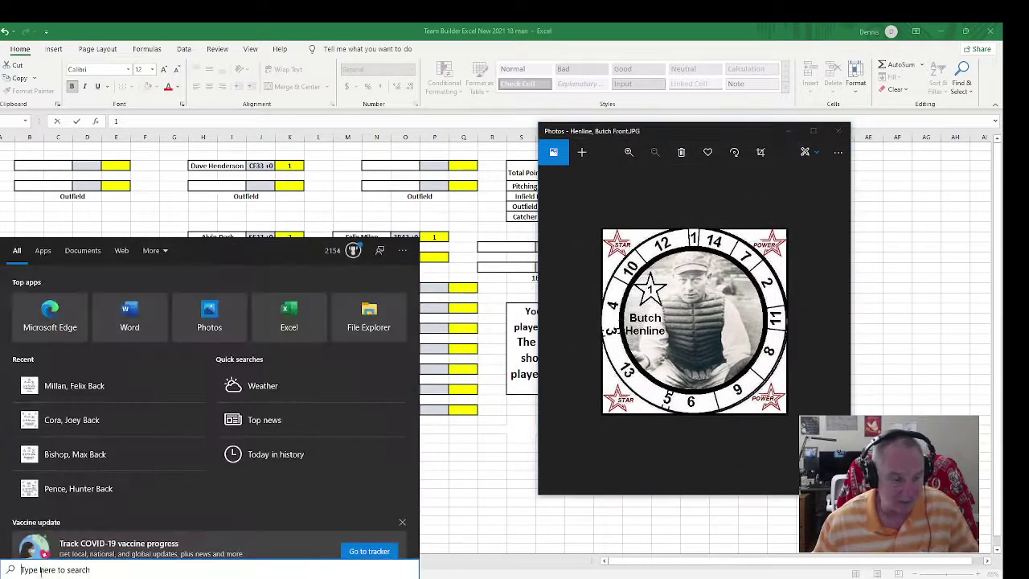
text(henl)
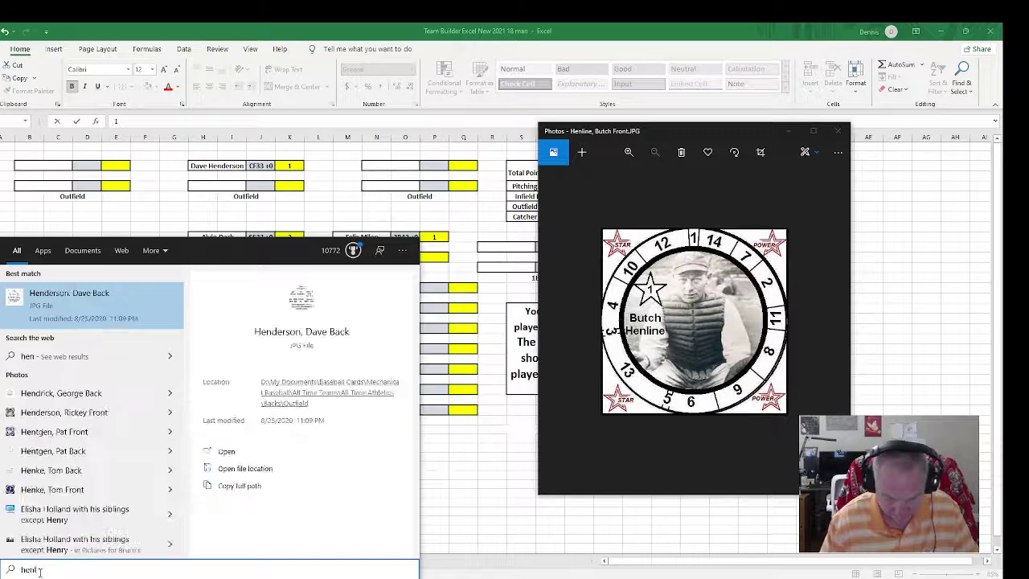
text(ine, butch b)
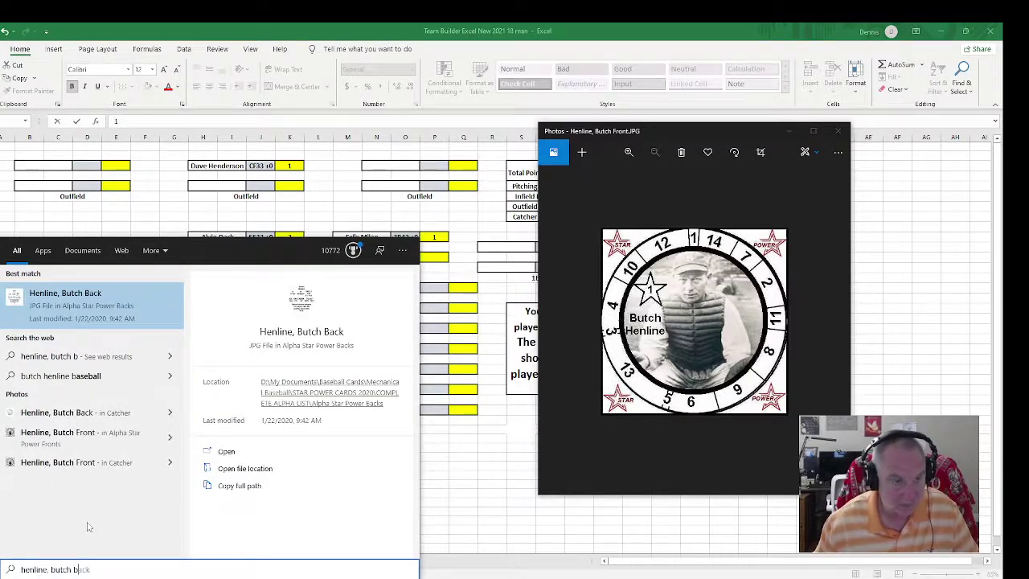
click(89, 312)
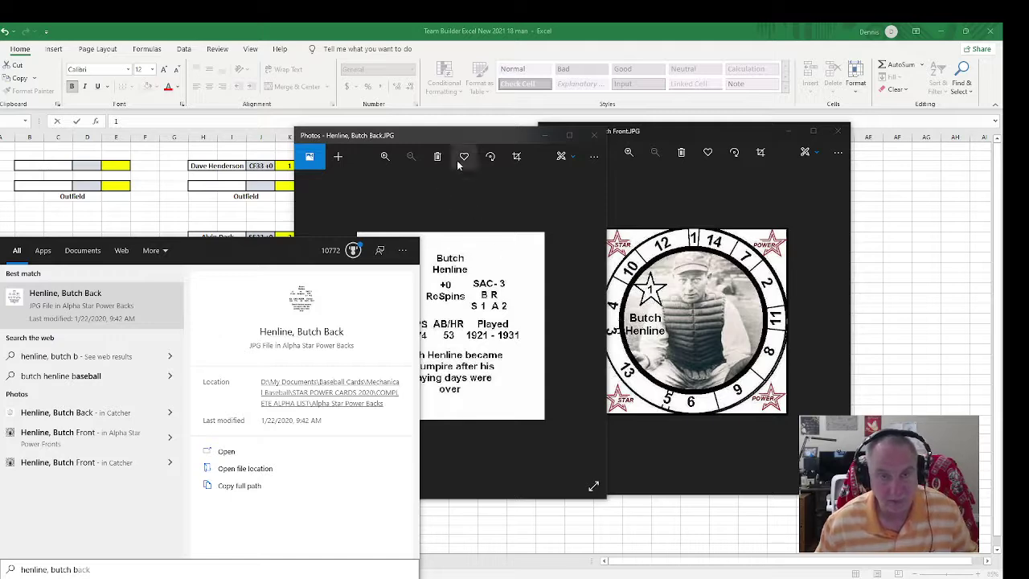
click(469, 135)
drag(469, 135, 318, 138)
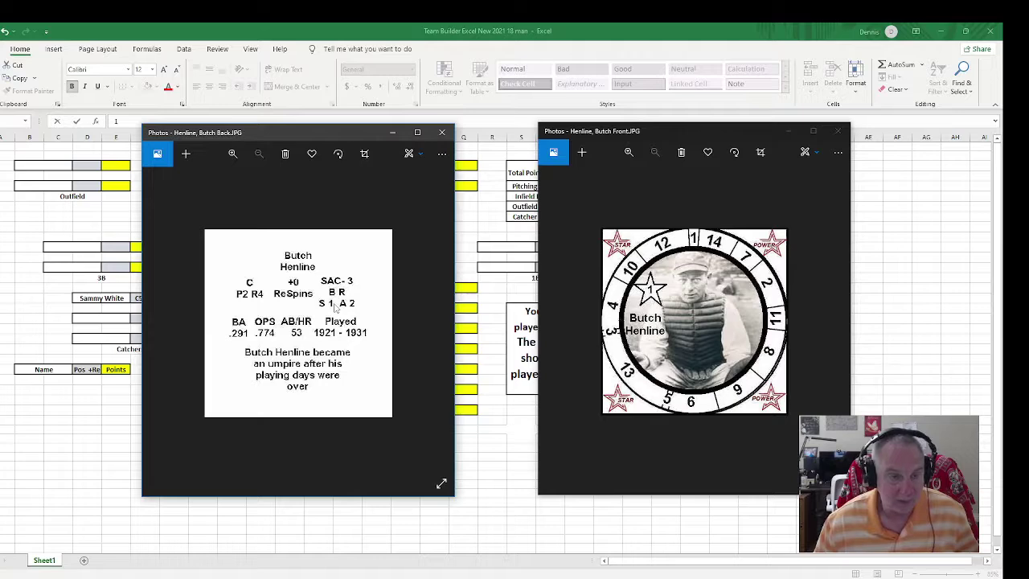
click(441, 132)
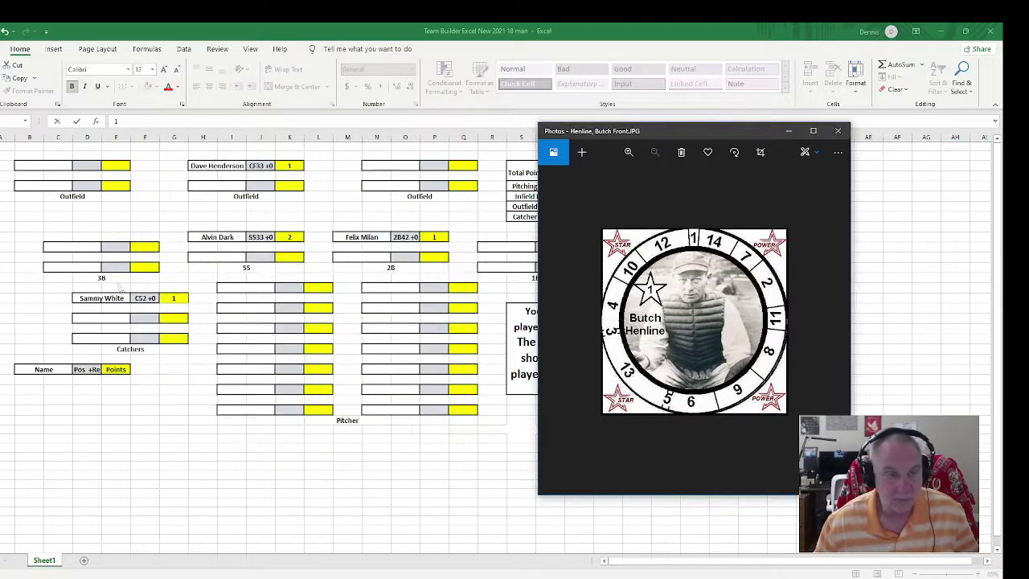
Fill the second catcher slot with Butch Henline, position rating C24 +0 and 1 point.
click(90, 318)
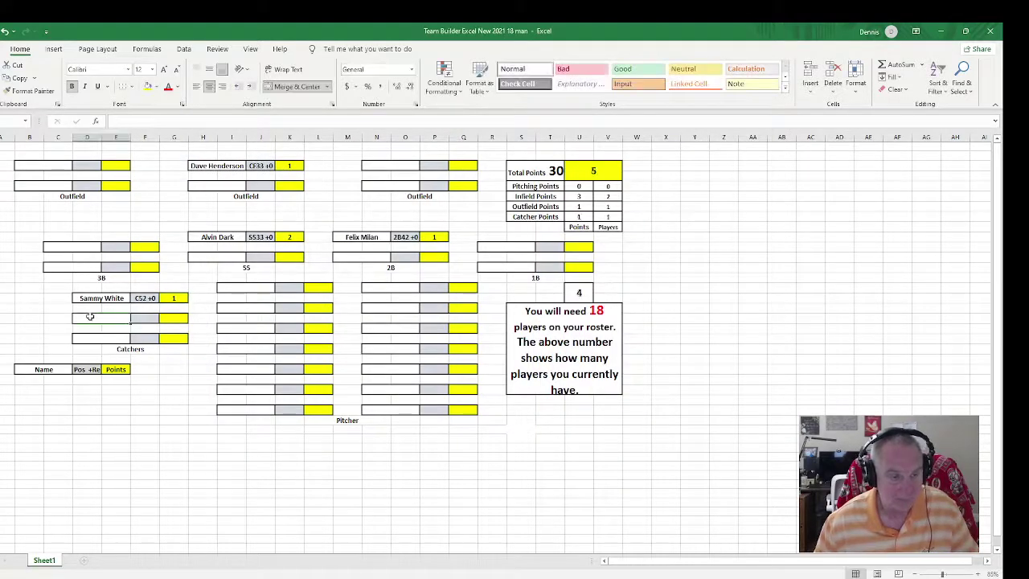
text(Butch)
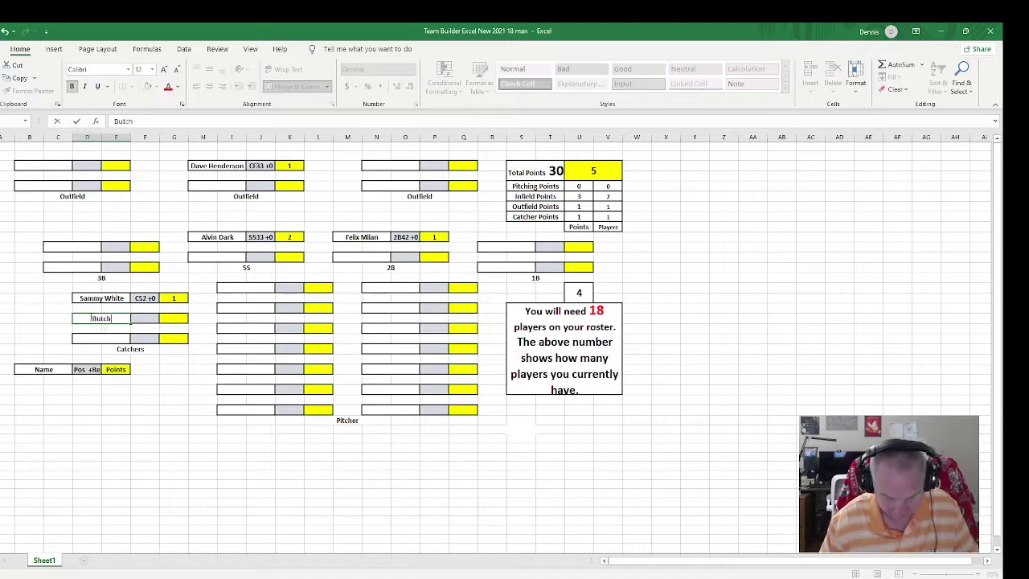
text( Henline)
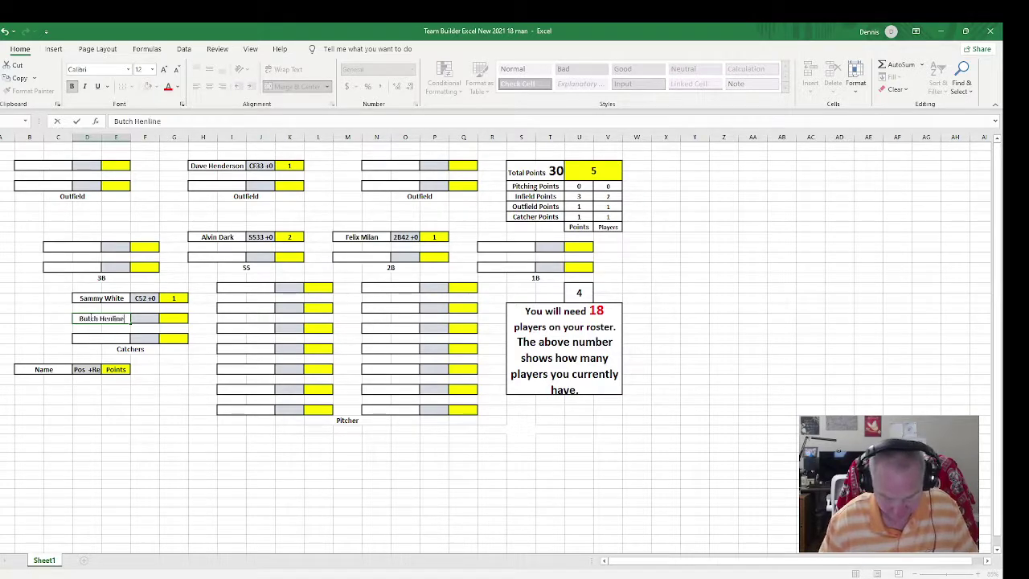
key(Tab)
text(C24)
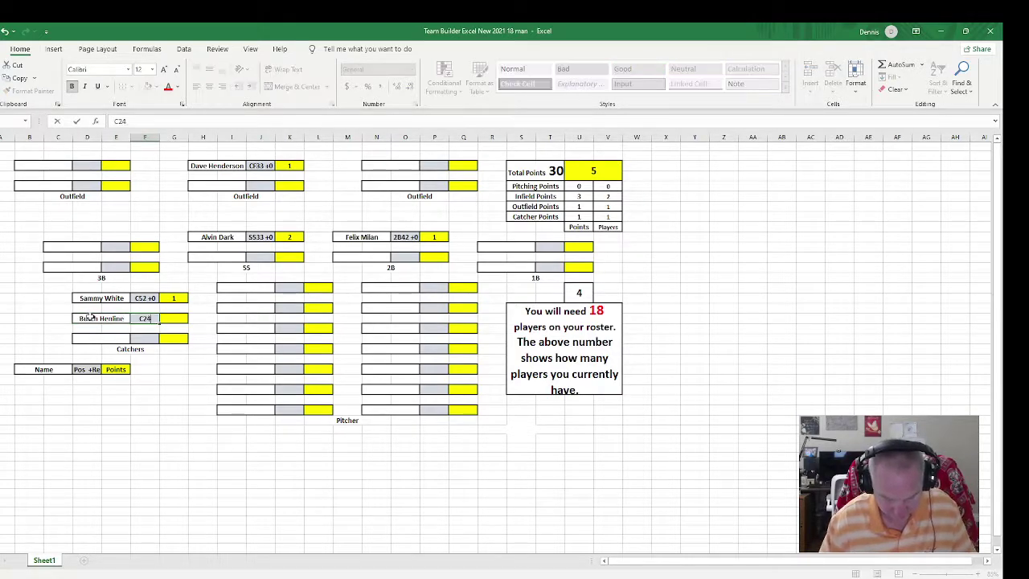
key(Tab)
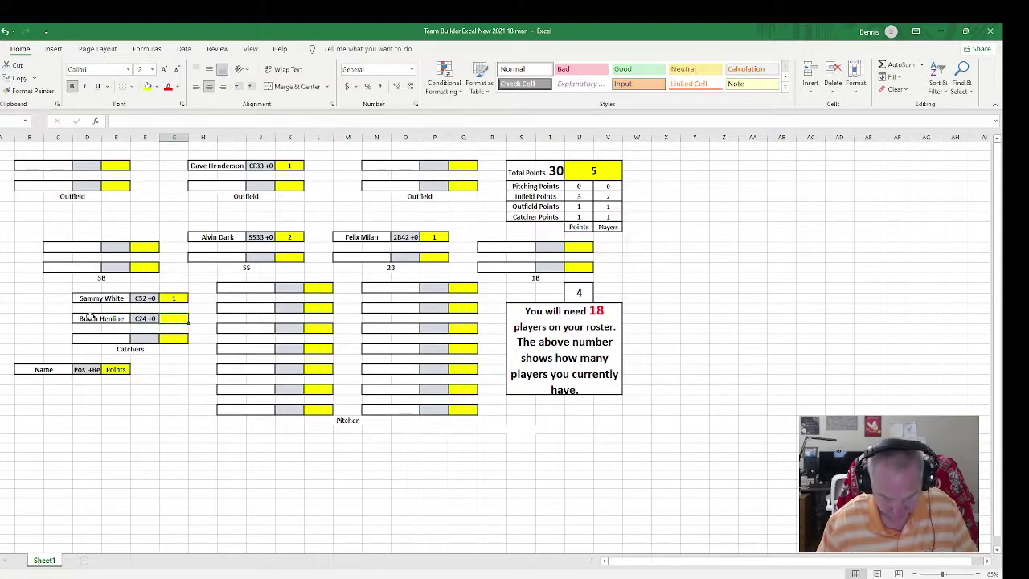
text(1)
key(Tab)
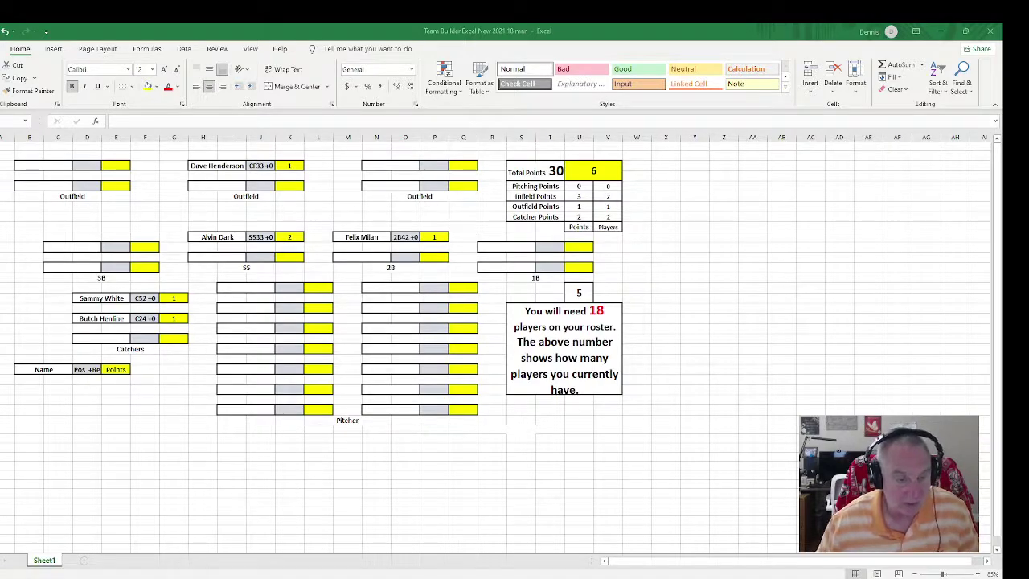
Compare the Jim Rice, Greg Luzinski, Heinie Manush and Jesse Burkett outfielder front cards, closing the images no longer needed.
mouse_move(120, 556)
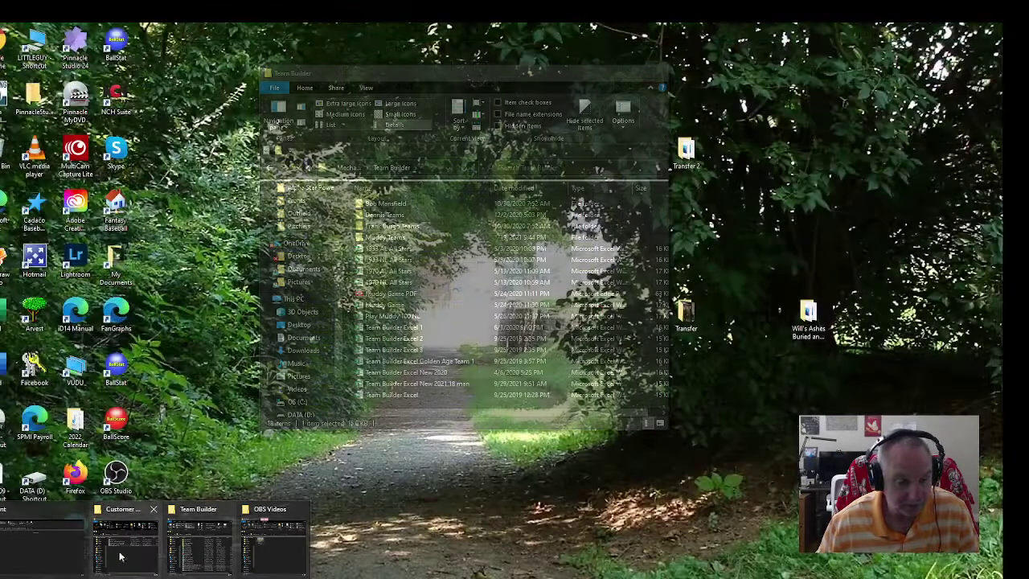
click(38, 556)
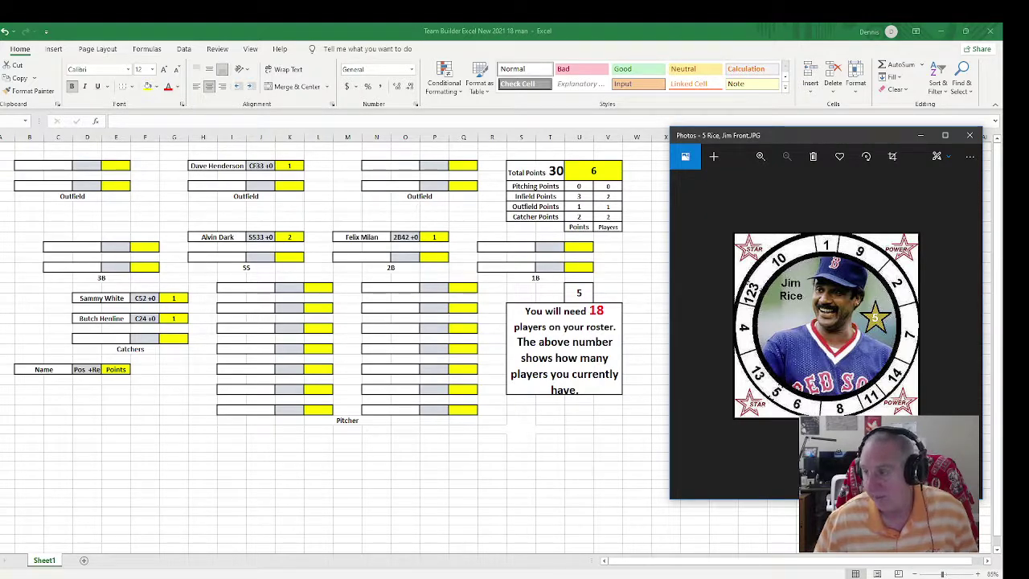
key(Right)
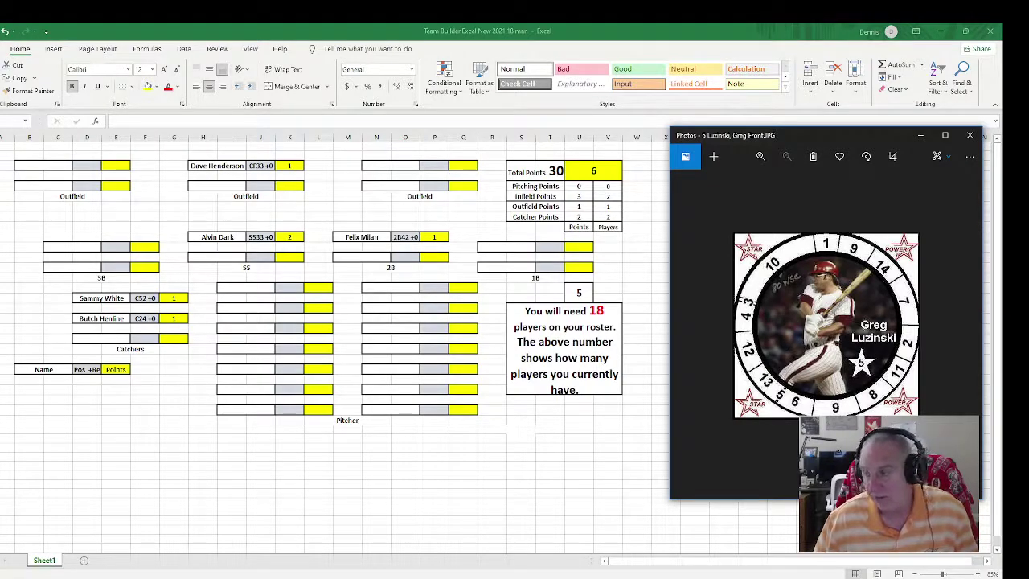
click(968, 322)
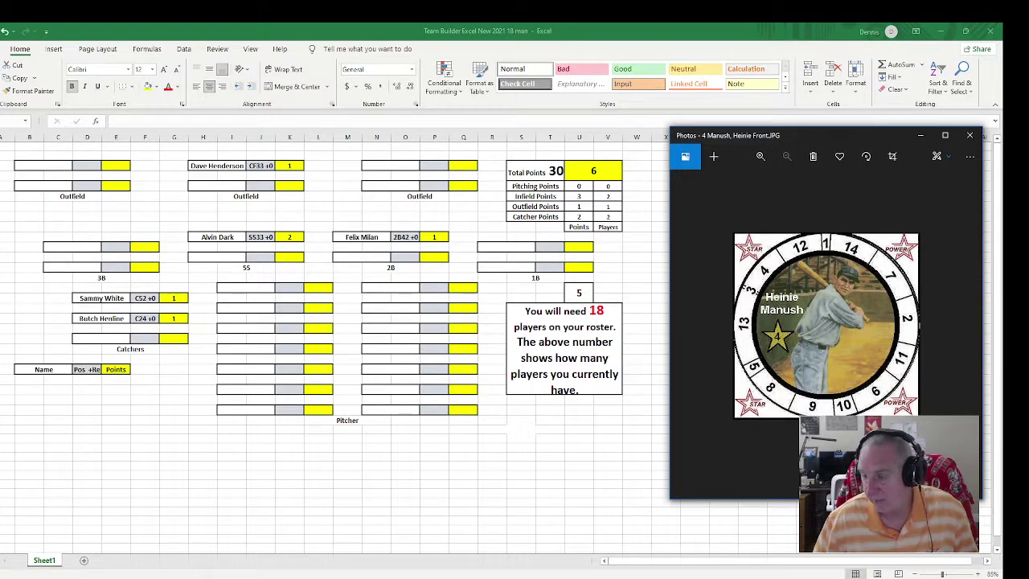
key(Right)
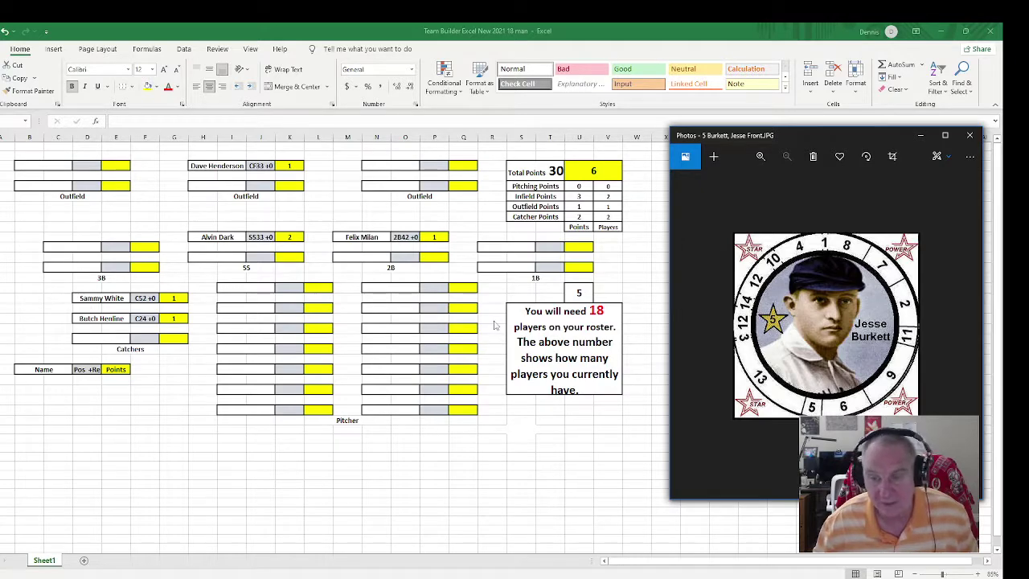
click(970, 136)
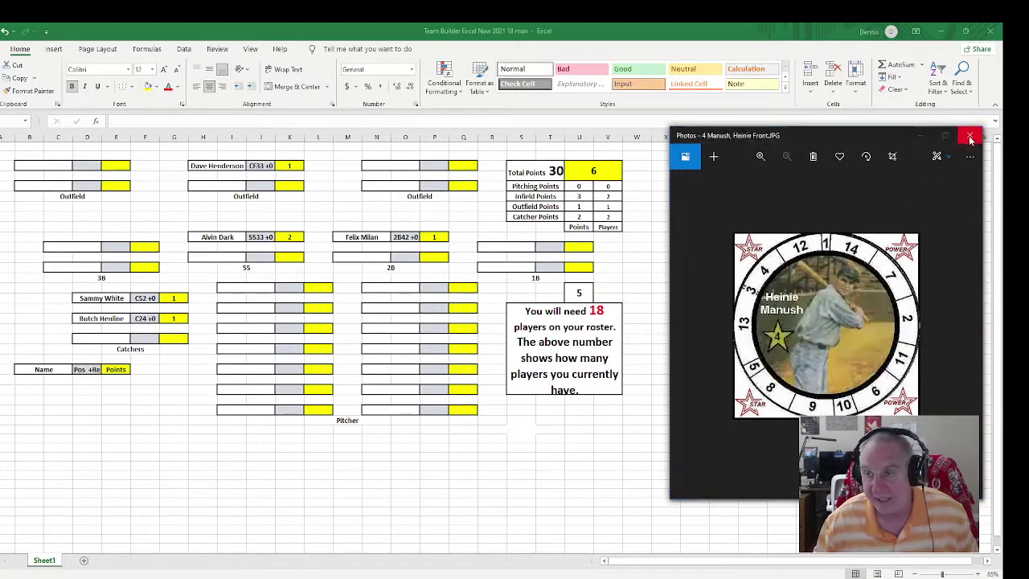
click(970, 136)
click(970, 135)
click(971, 136)
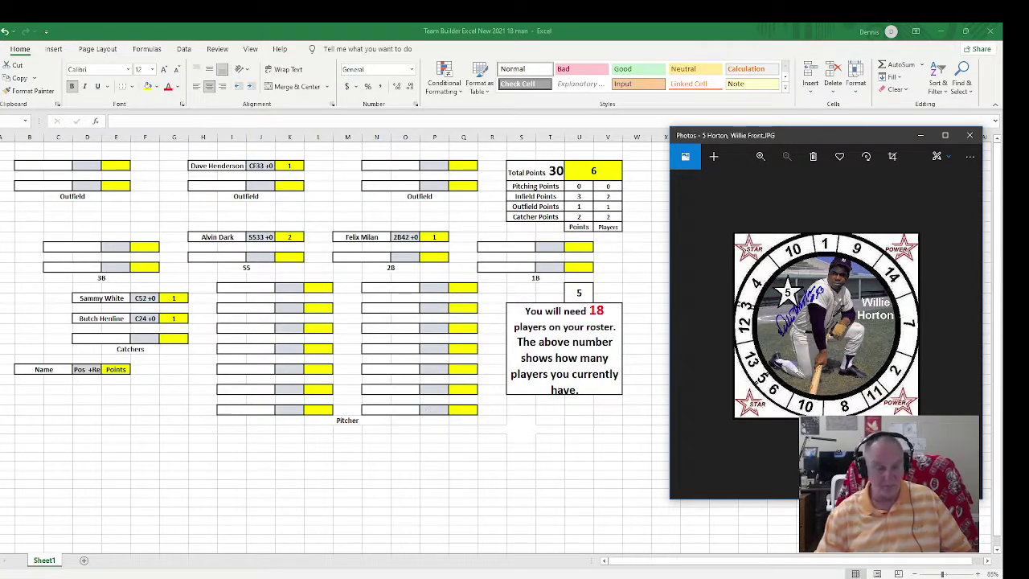
Find the Willie Horton back card, read it beside his front card, and close the back image.
click(34, 569)
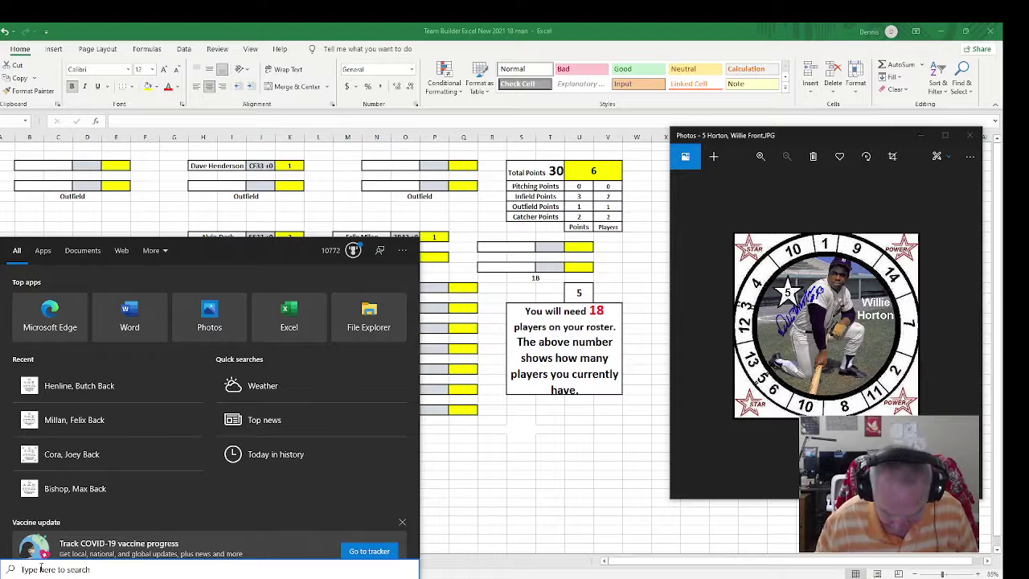
text(Horton, )
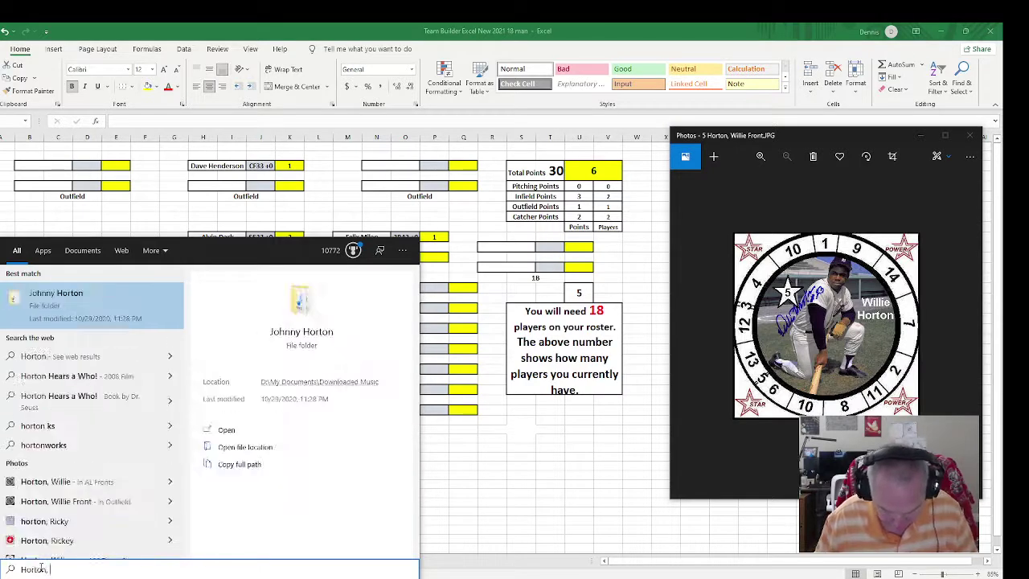
text(Willie Back)
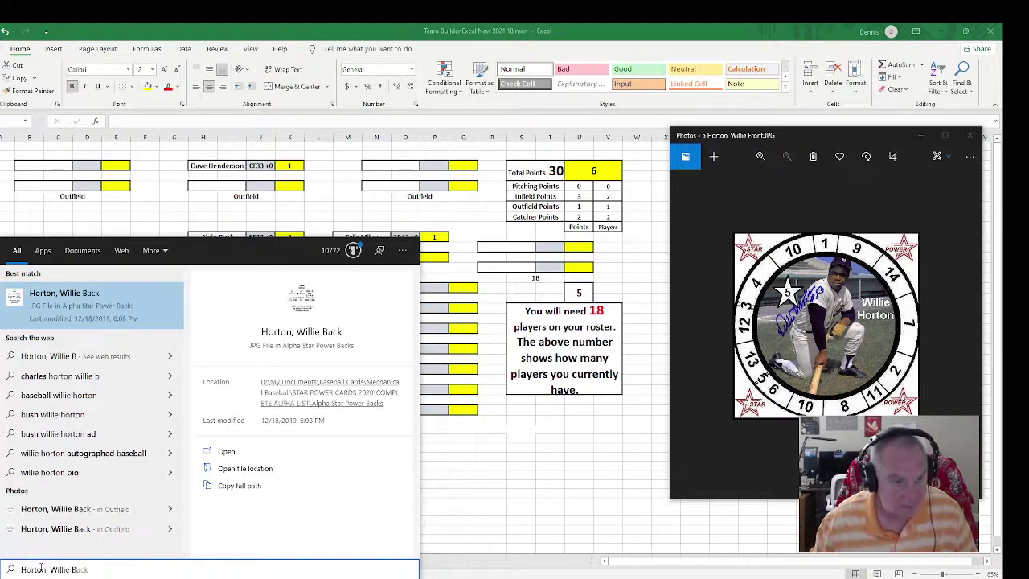
key(Return)
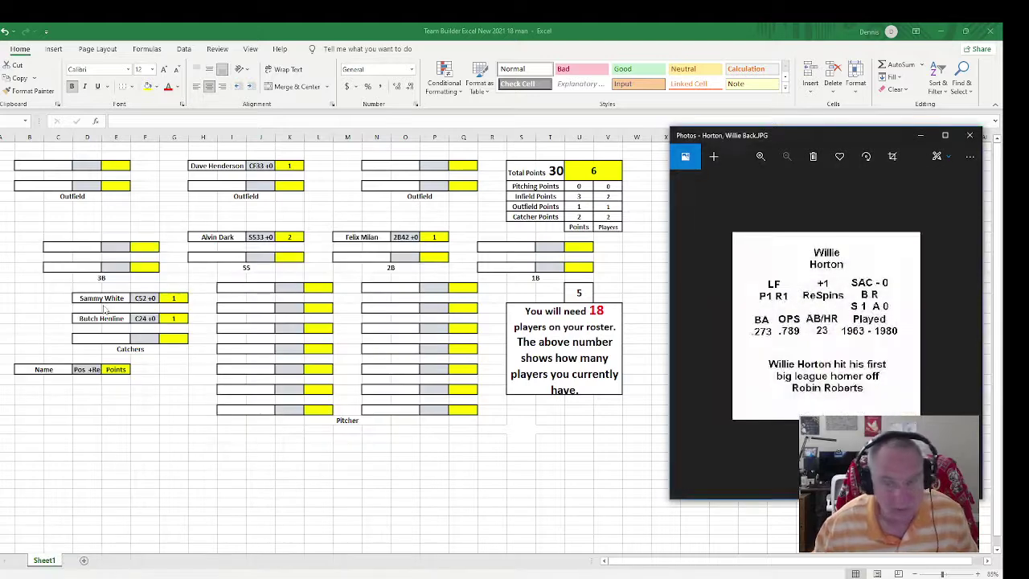
drag(833, 144, 495, 147)
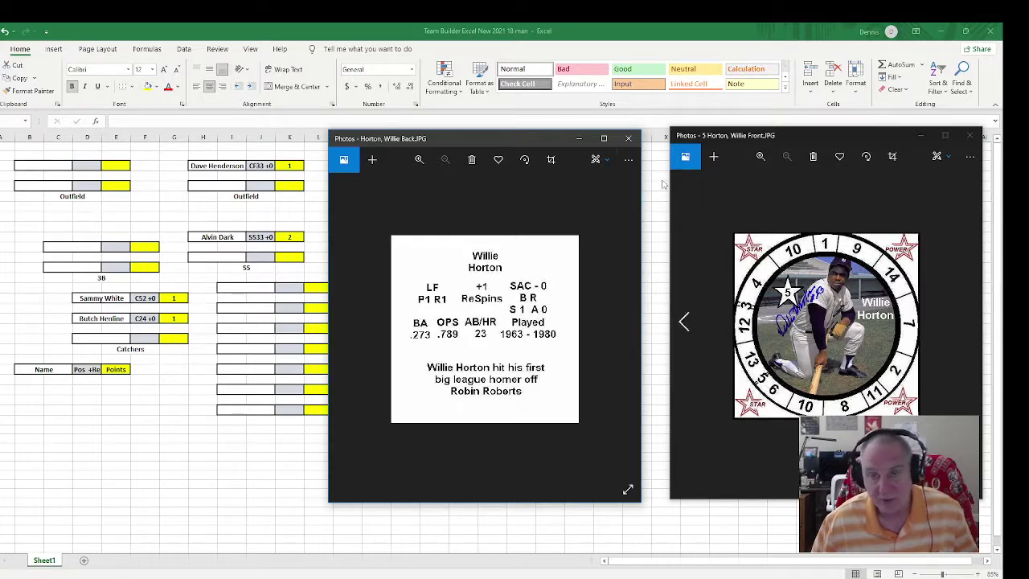
click(628, 140)
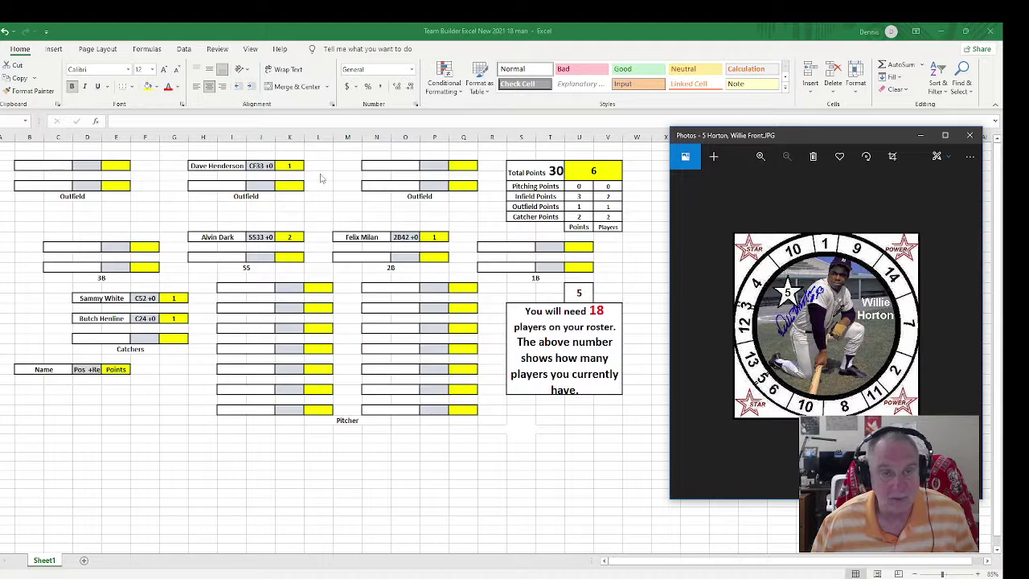
Fill the top slot of the first outfield group with Willie Horton, position rating LF11 +1 and 5 points.
click(54, 166)
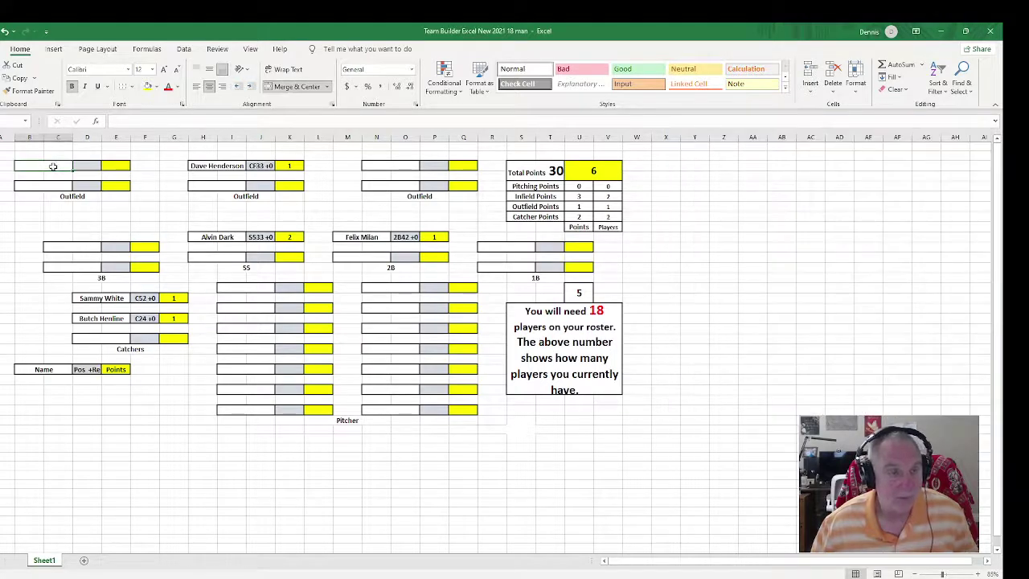
text(Willie)
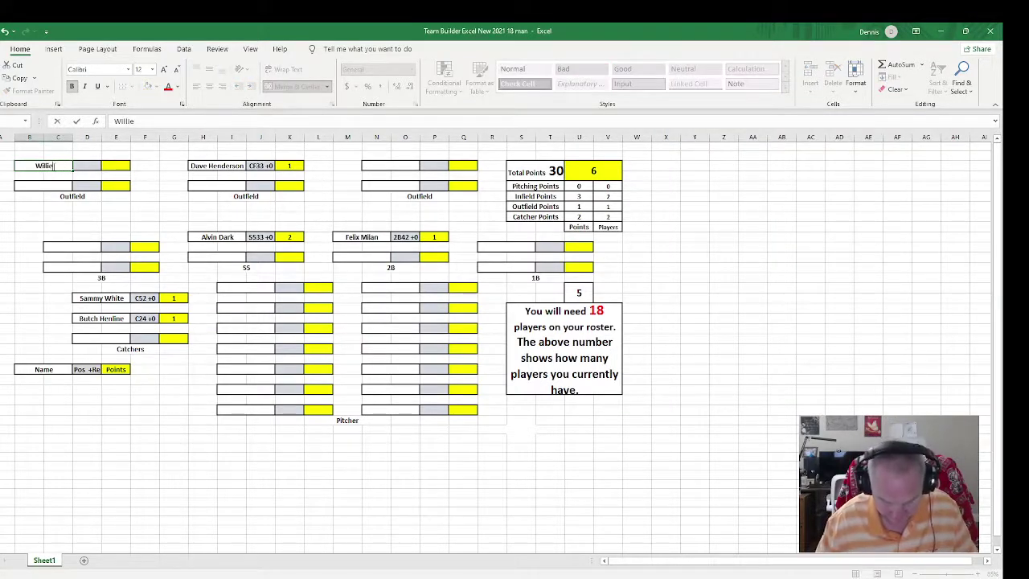
text( Horton)
key(Tab)
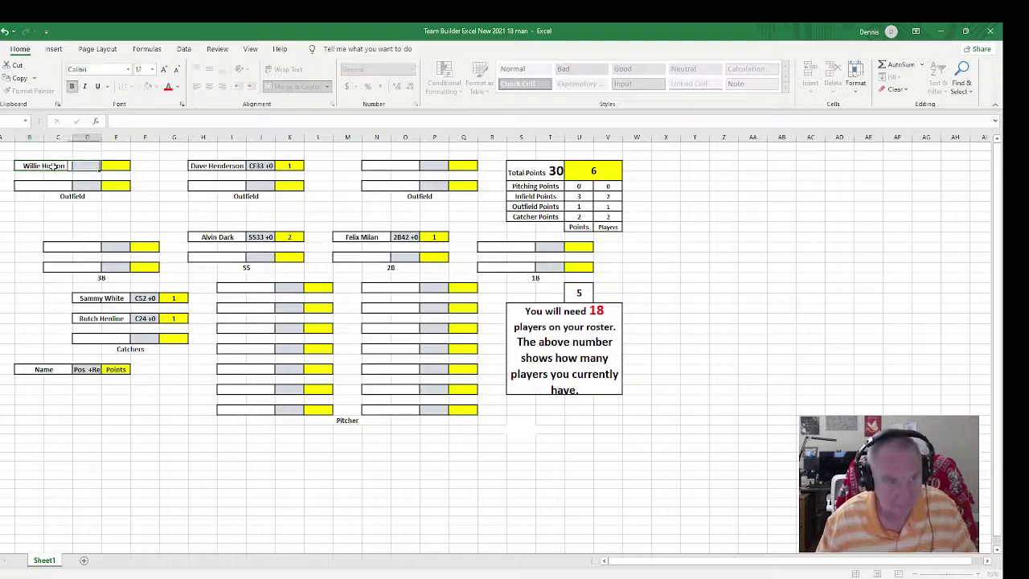
text(LF)
text(11 +1)
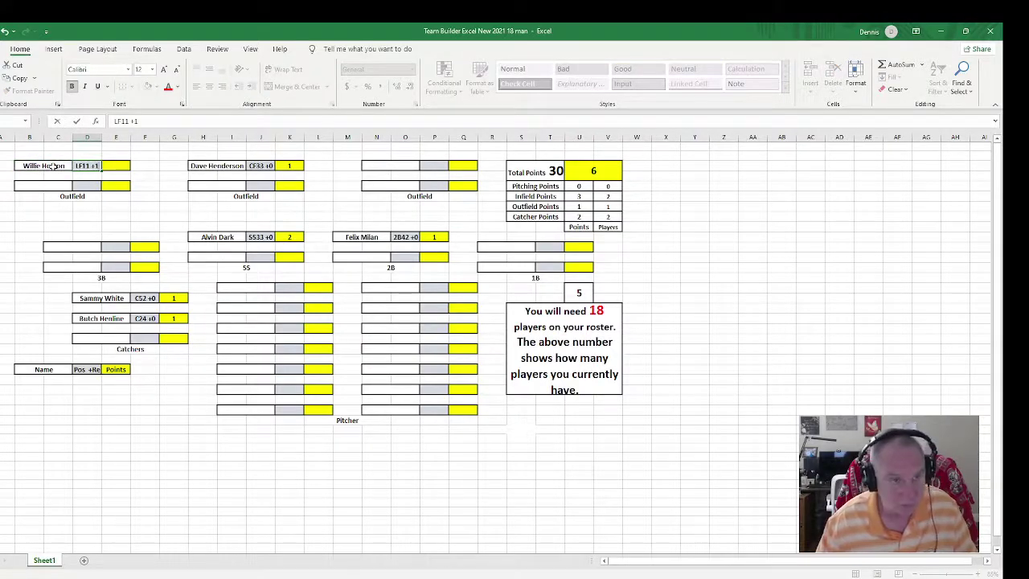
key(Tab)
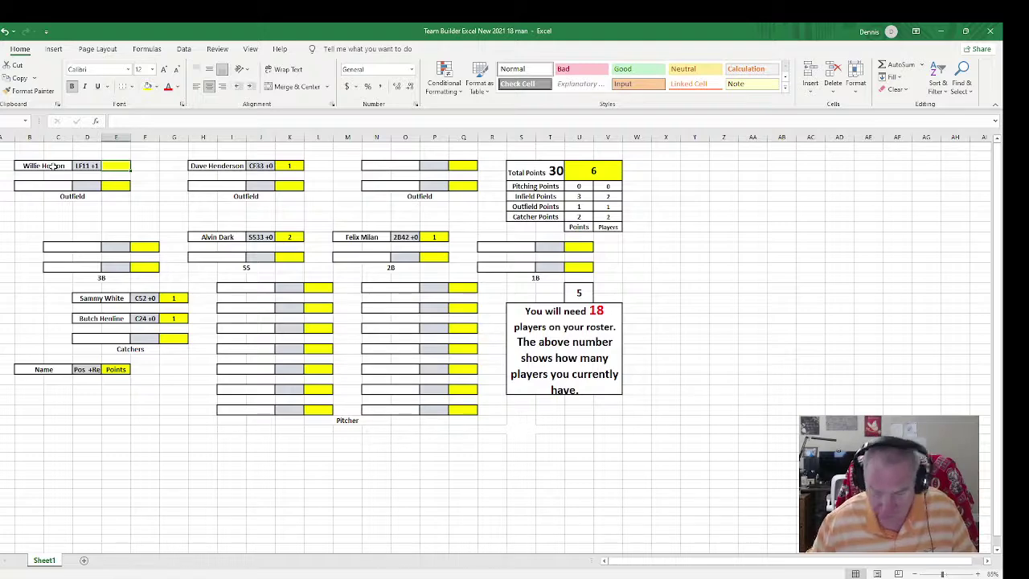
text(5)
key(Tab)
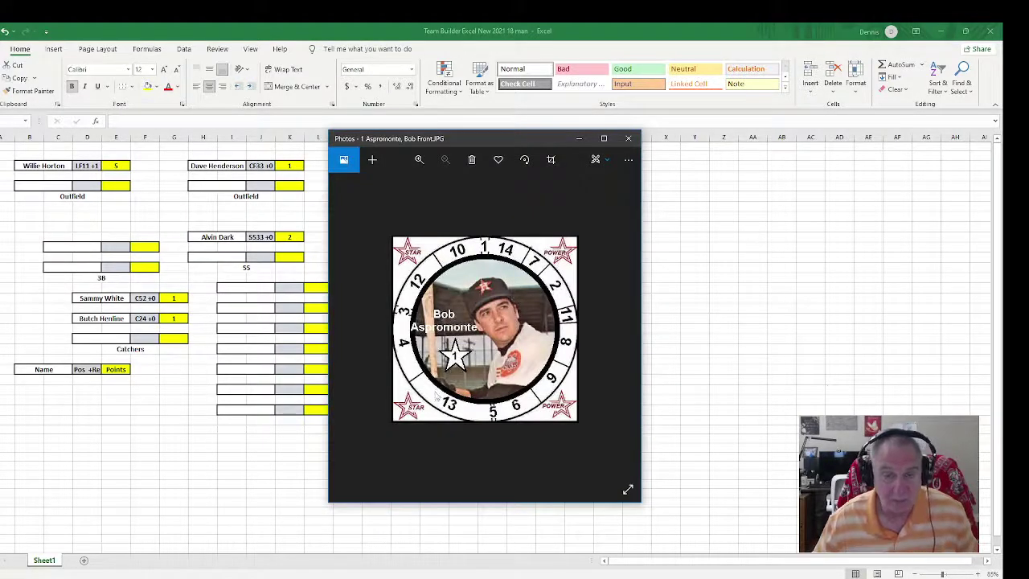
Place the Bob Aspromonte front card beside the roster and close the Willie Horton front card.
drag(511, 143, 820, 140)
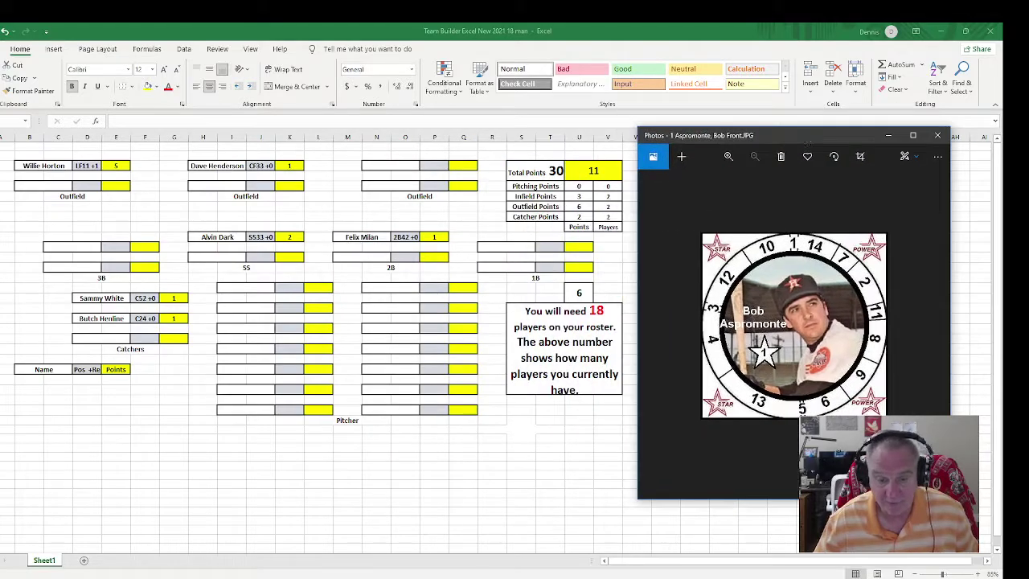
click(512, 577)
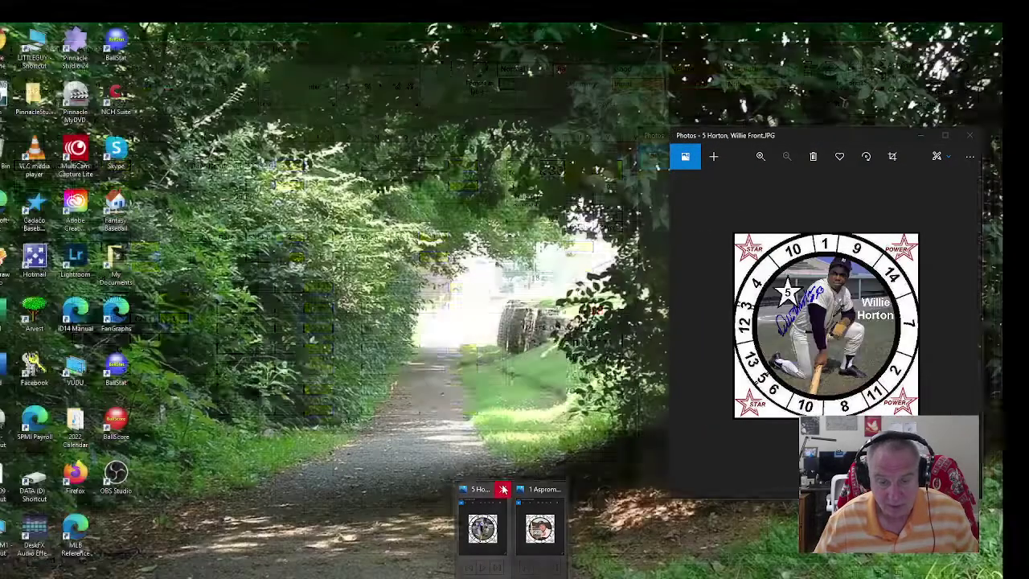
click(504, 488)
mouse_move(152, 577)
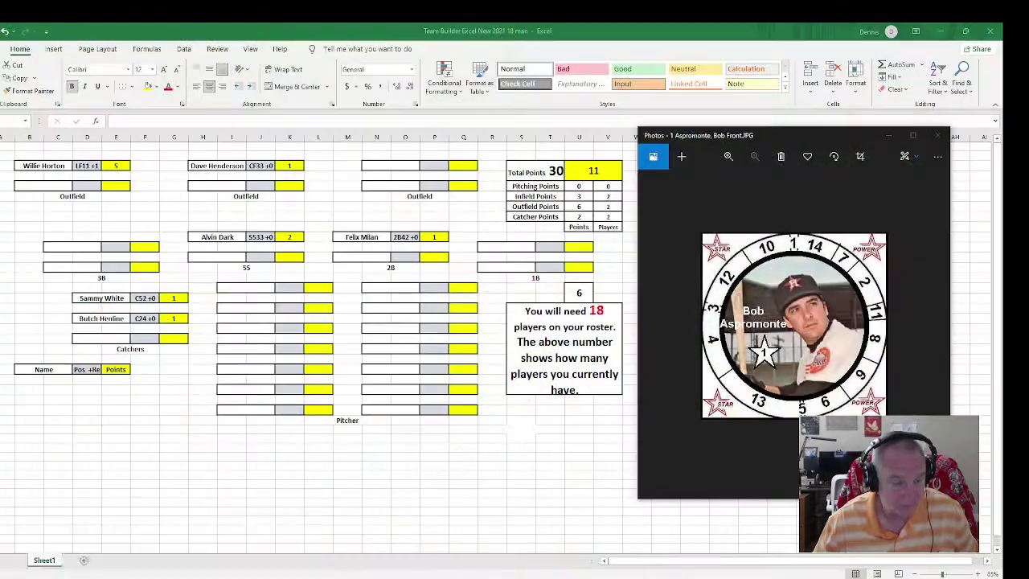
Find the Bob Aspromonte back card, read it beside his front card, and close both images.
click(24, 569)
text(Asp)
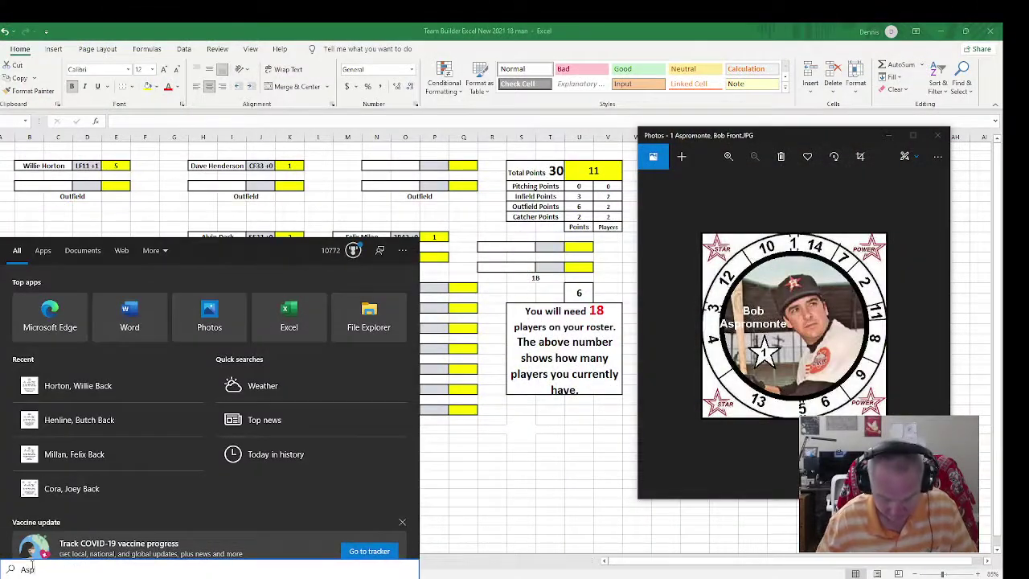
text(romonte, )
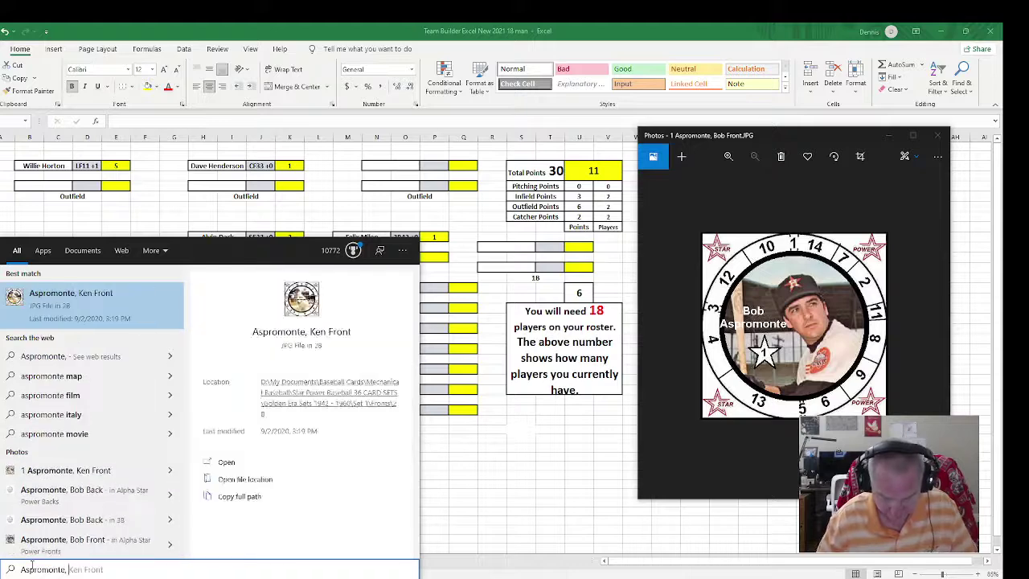
text(Bob B)
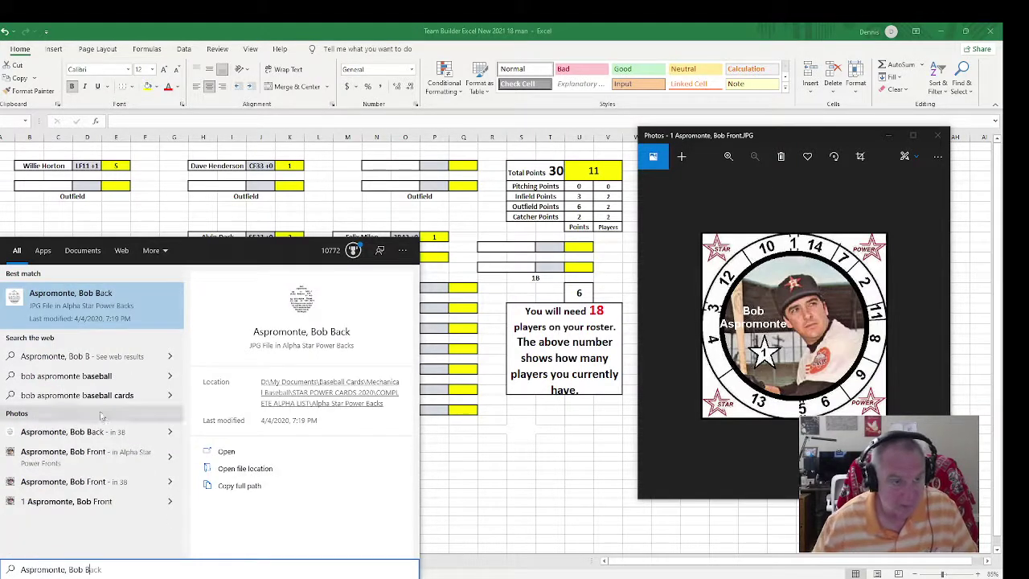
click(80, 304)
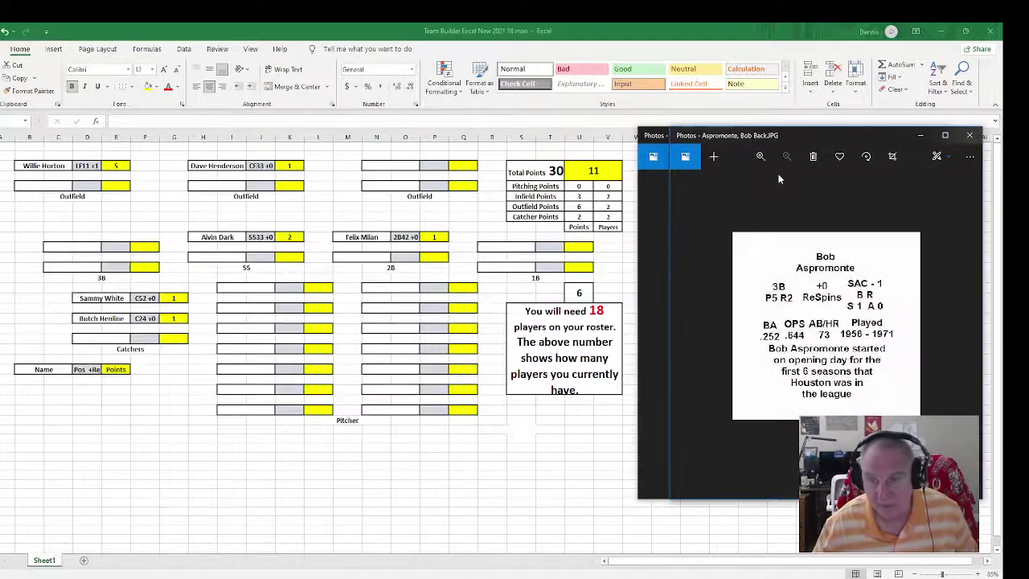
drag(825, 134, 379, 136)
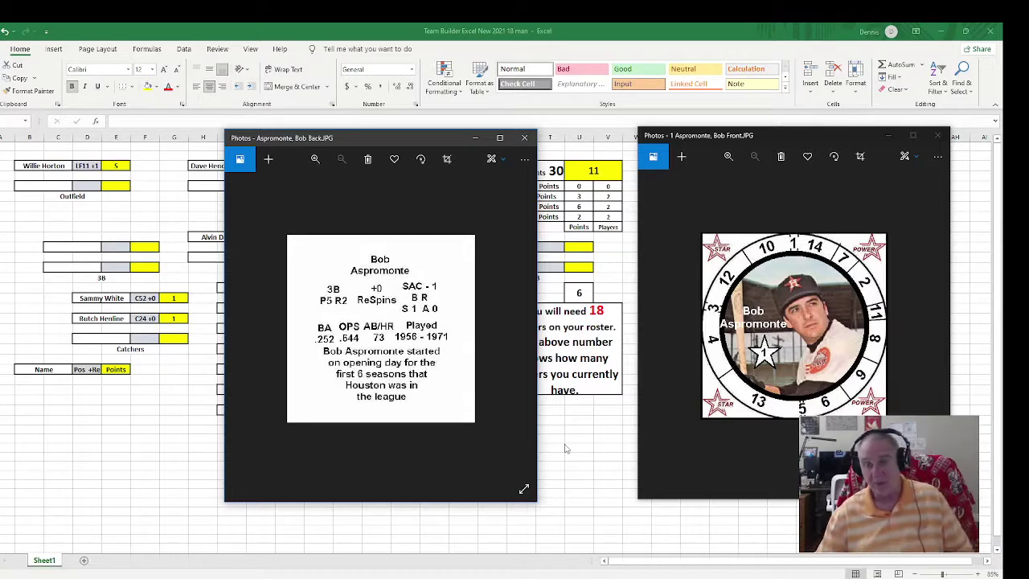
click(940, 136)
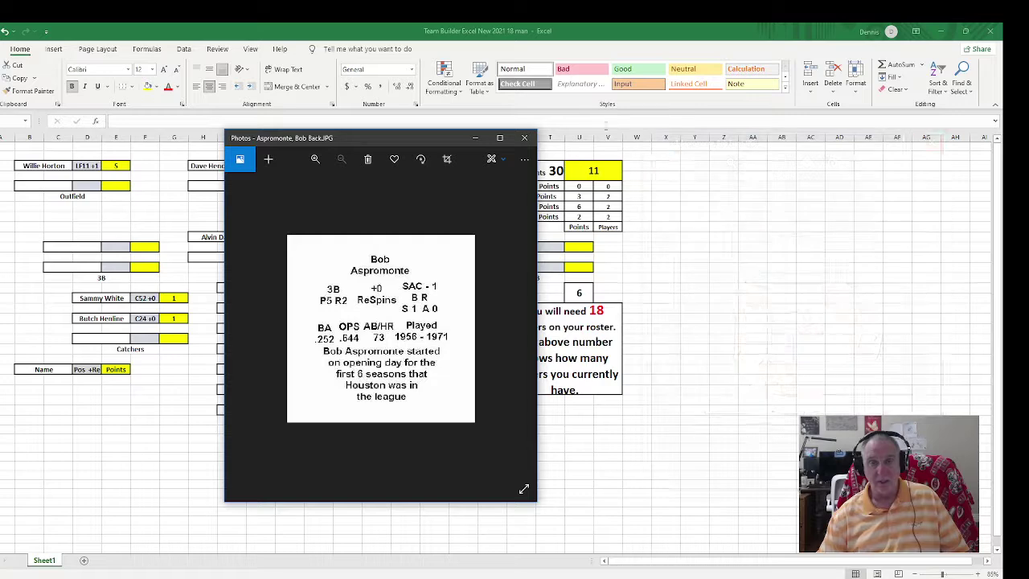
click(526, 139)
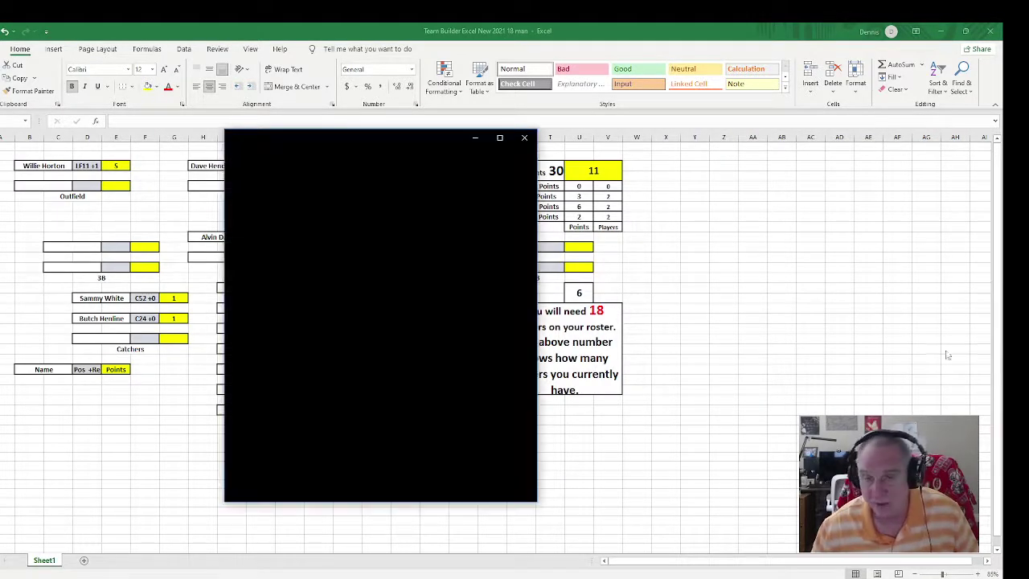
Place the Nicholas Castellanos front card beside the roster, find and read his back card, and close both images.
drag(408, 141, 777, 139)
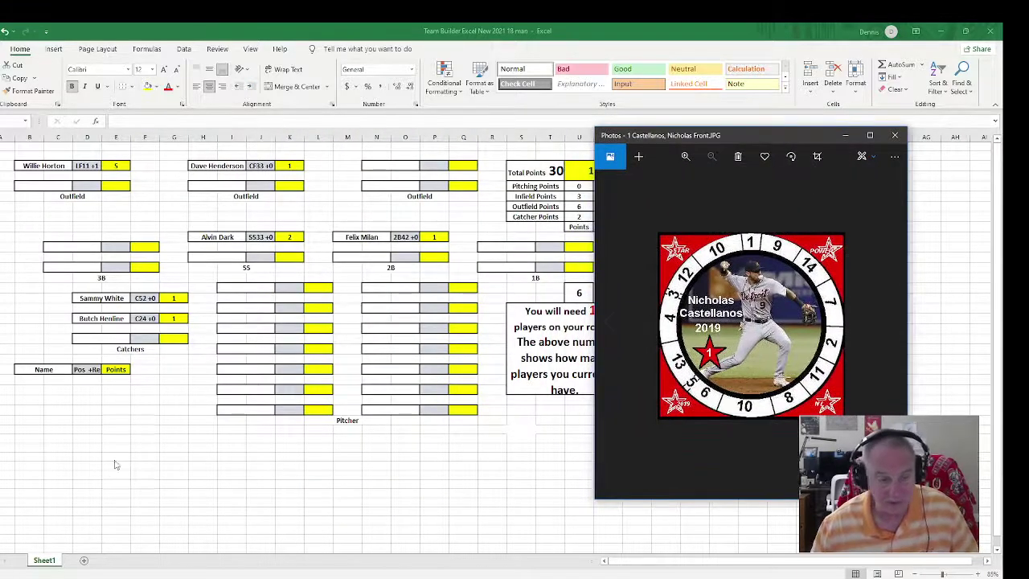
click(24, 571)
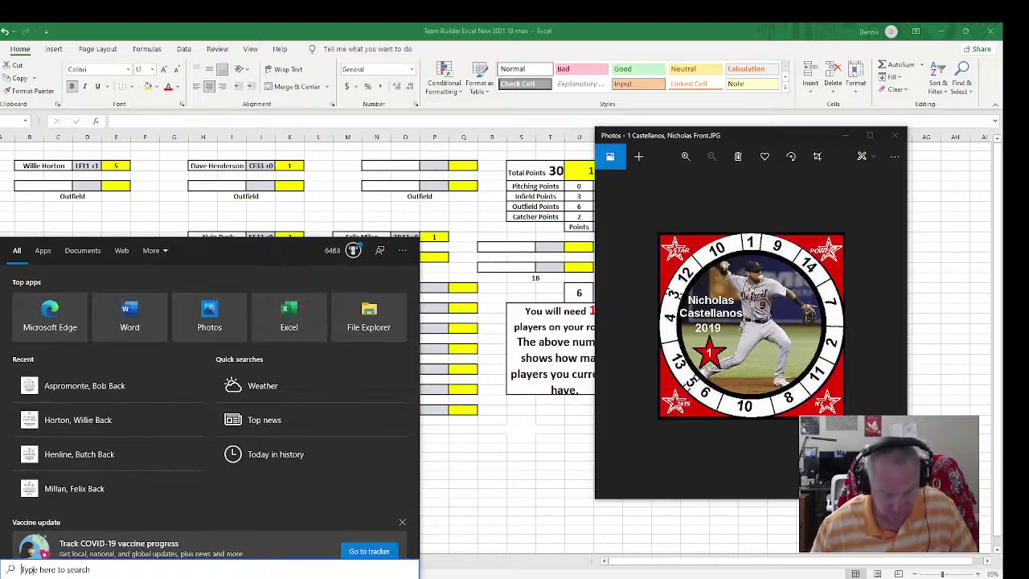
text(castellan)
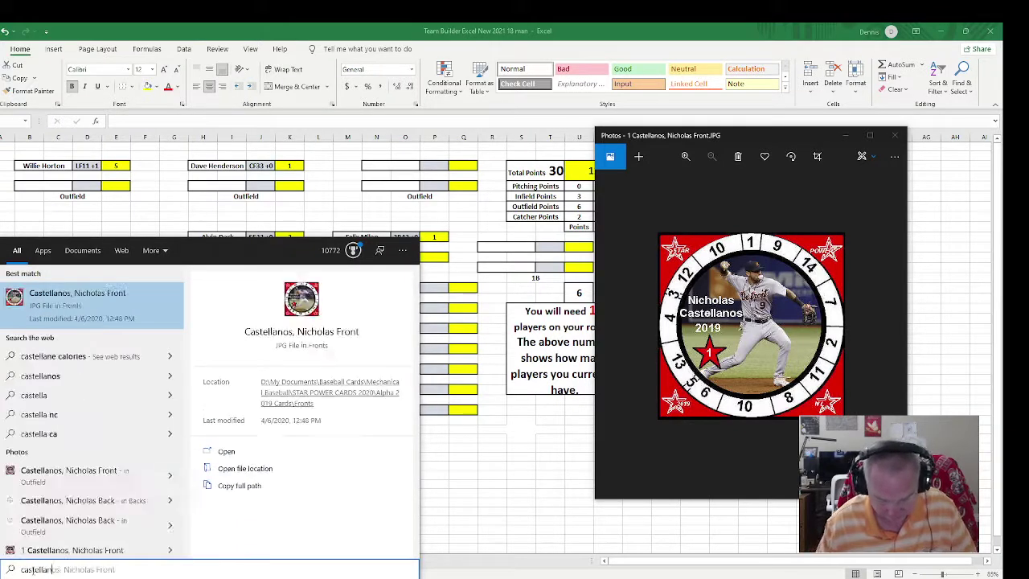
text(os, Nick)
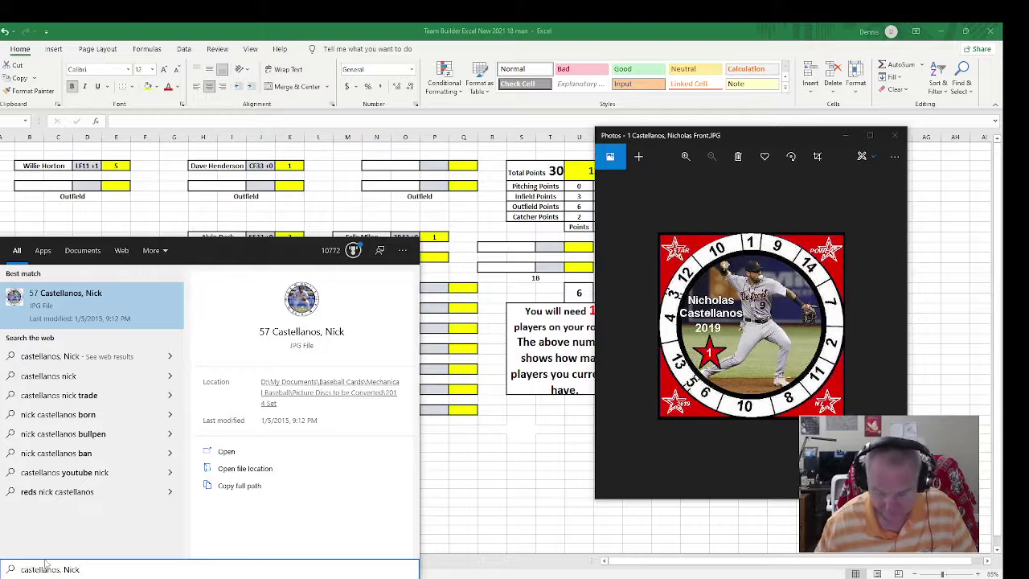
key(BackSpace)
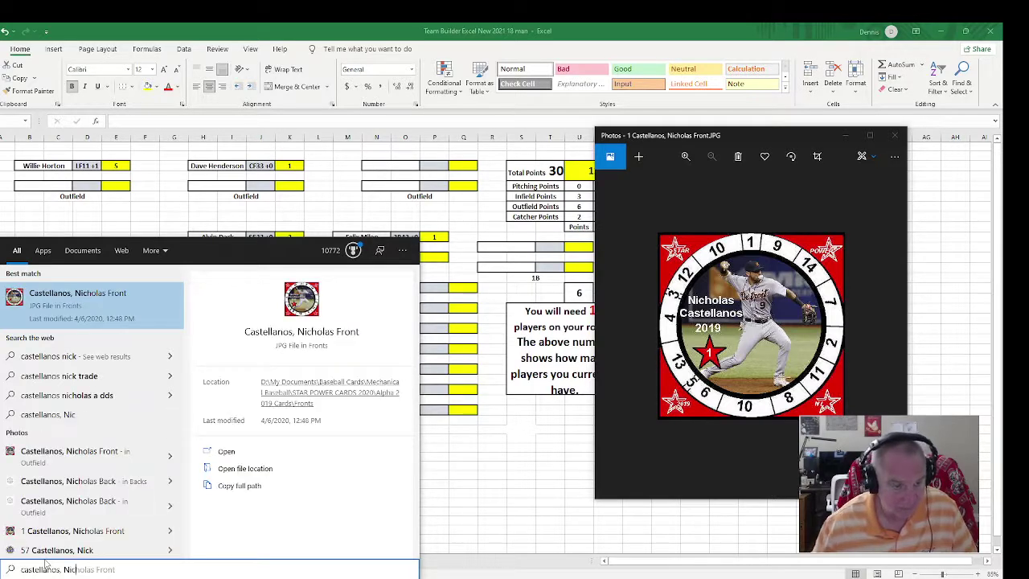
click(69, 455)
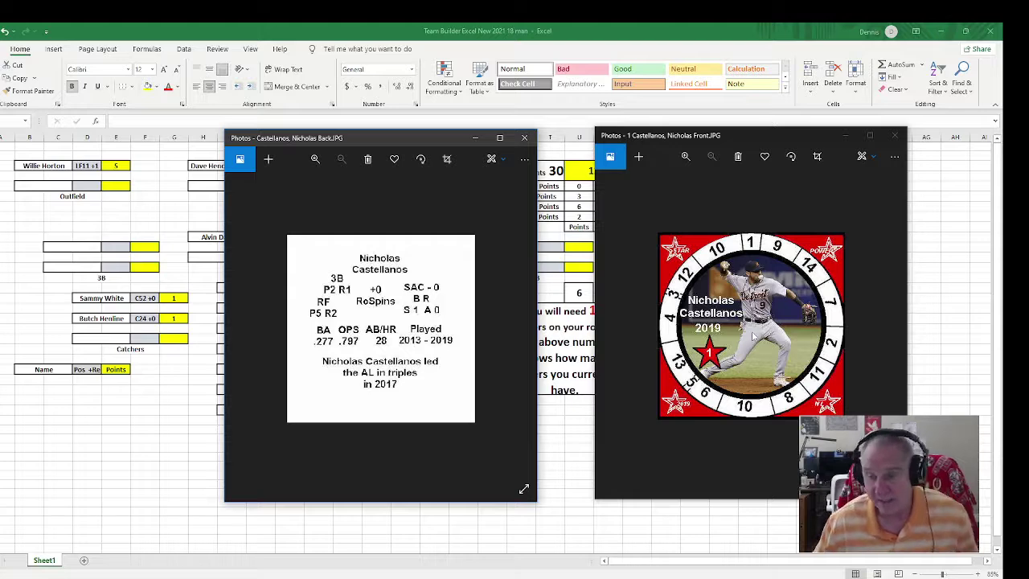
click(526, 140)
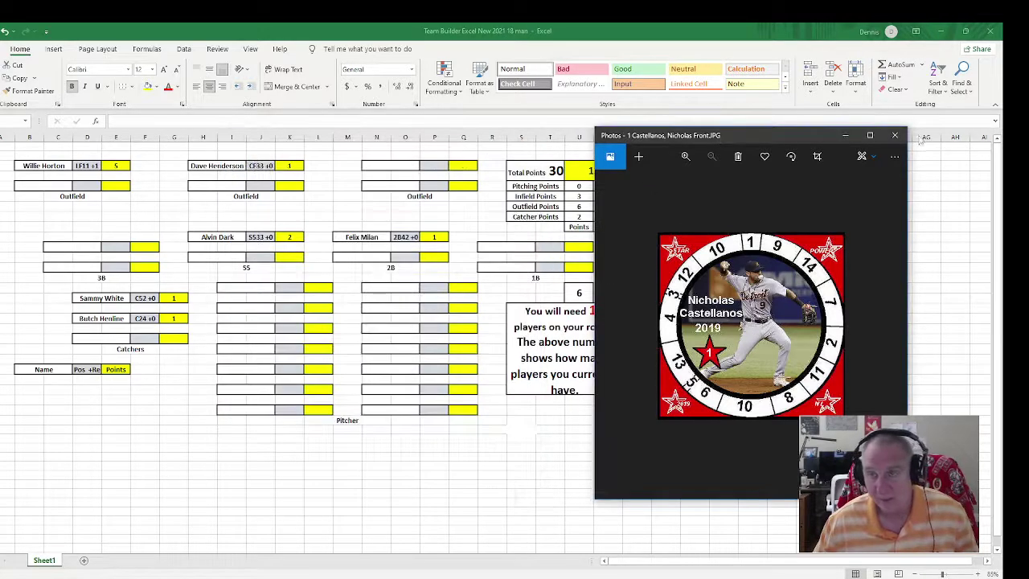
click(892, 137)
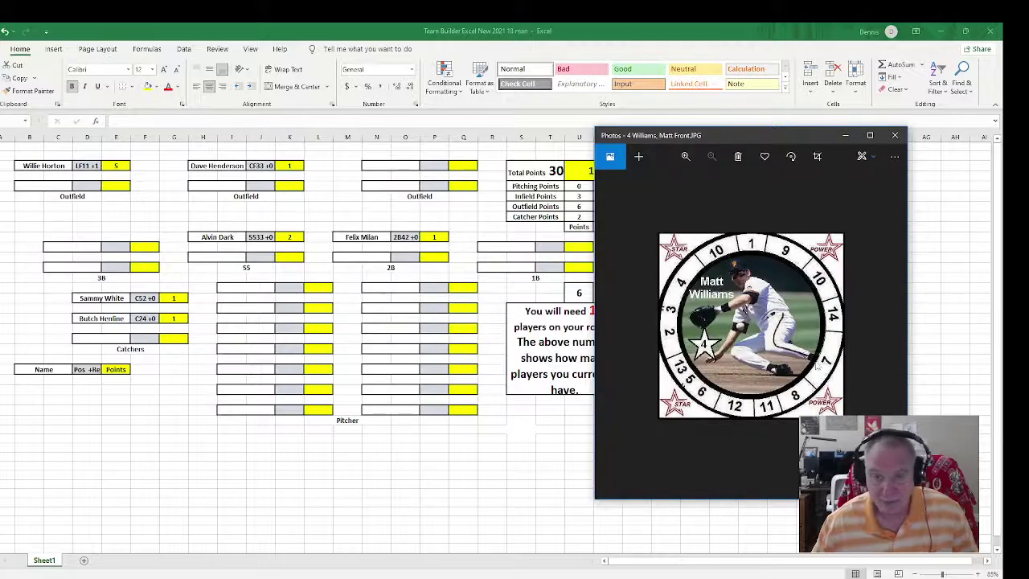
Compare the Matt Williams, David Bote and Jim Davenport third-base front cards, and close the Davenport image.
drag(765, 135, 814, 133)
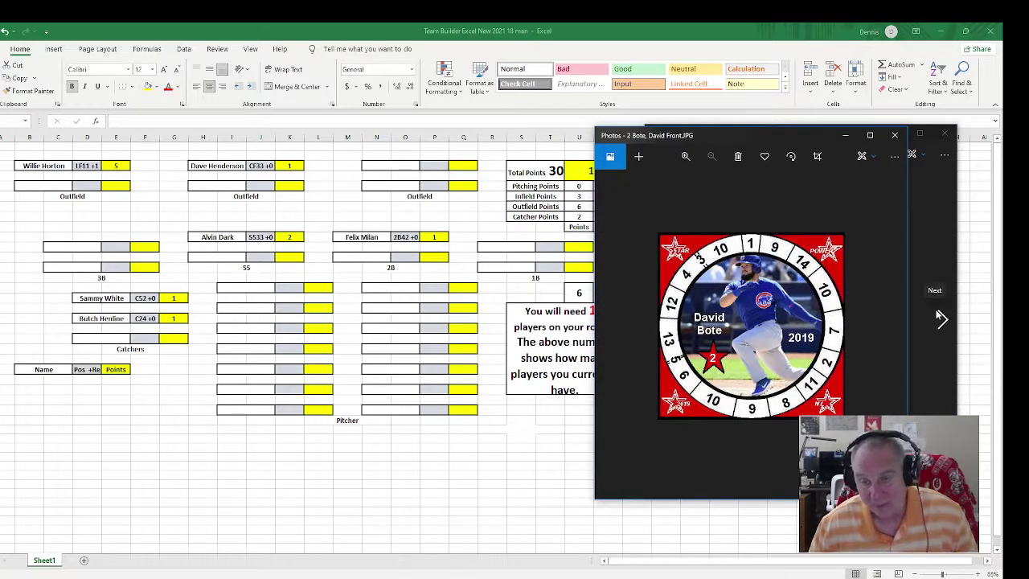
drag(805, 139, 539, 138)
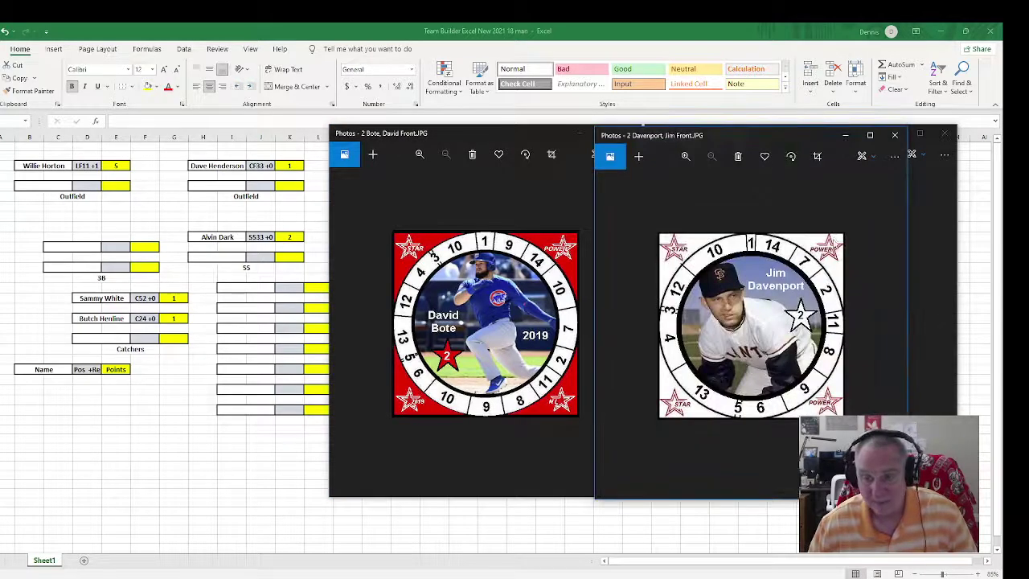
click(895, 136)
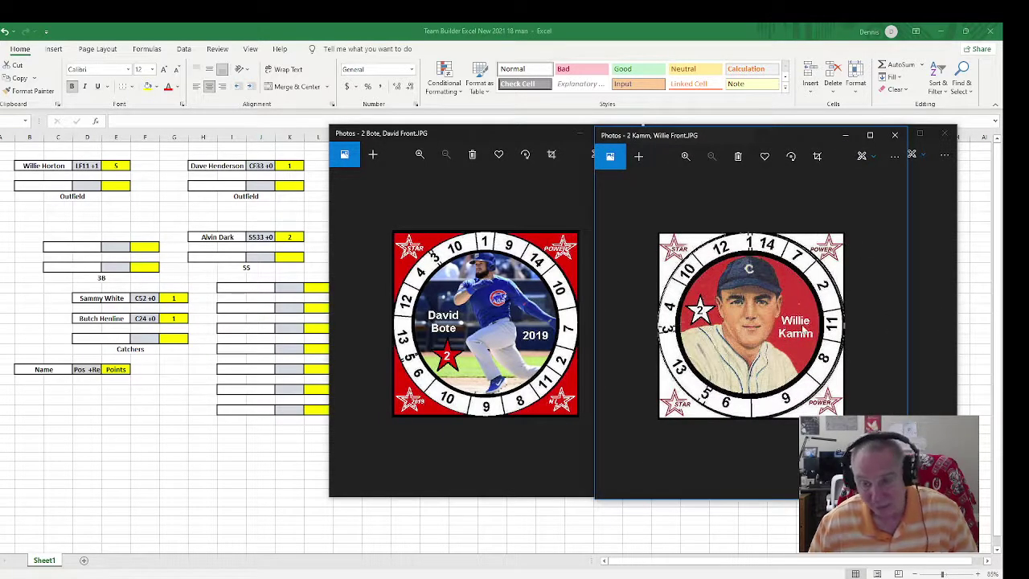
Find the Willie Kamm back card and read it beside his front card.
key(super)
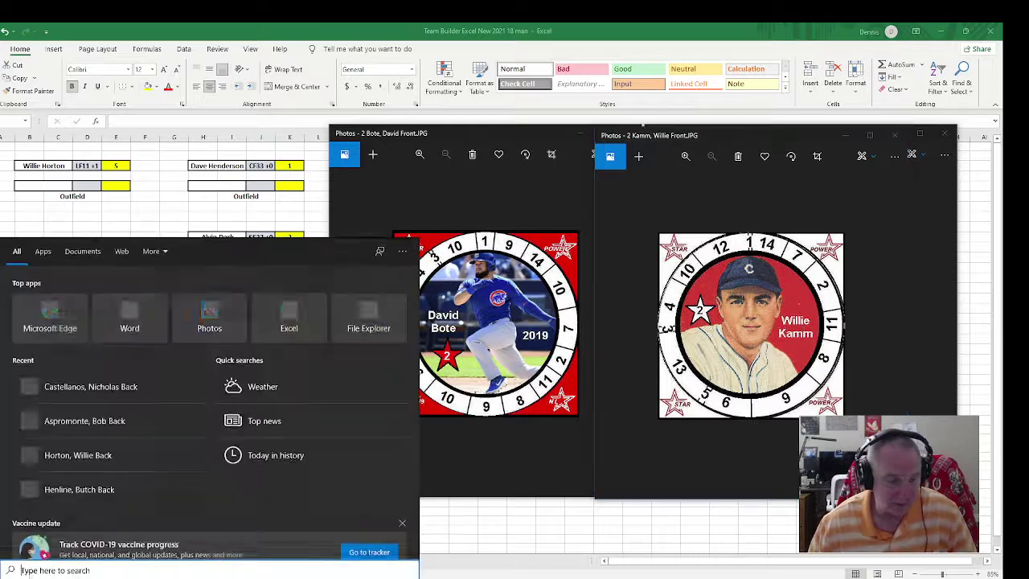
text(Kamm)
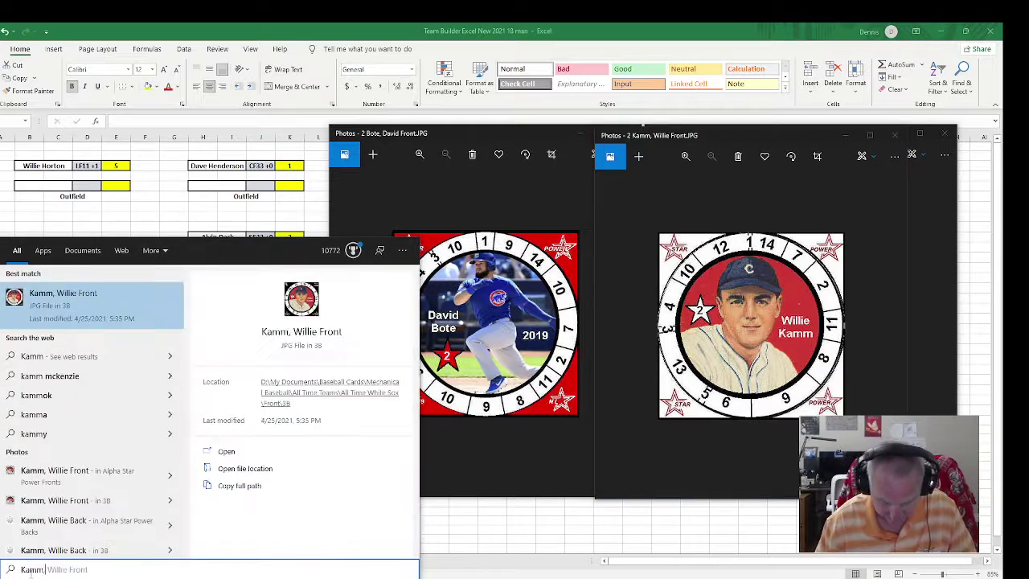
text(, Willie back)
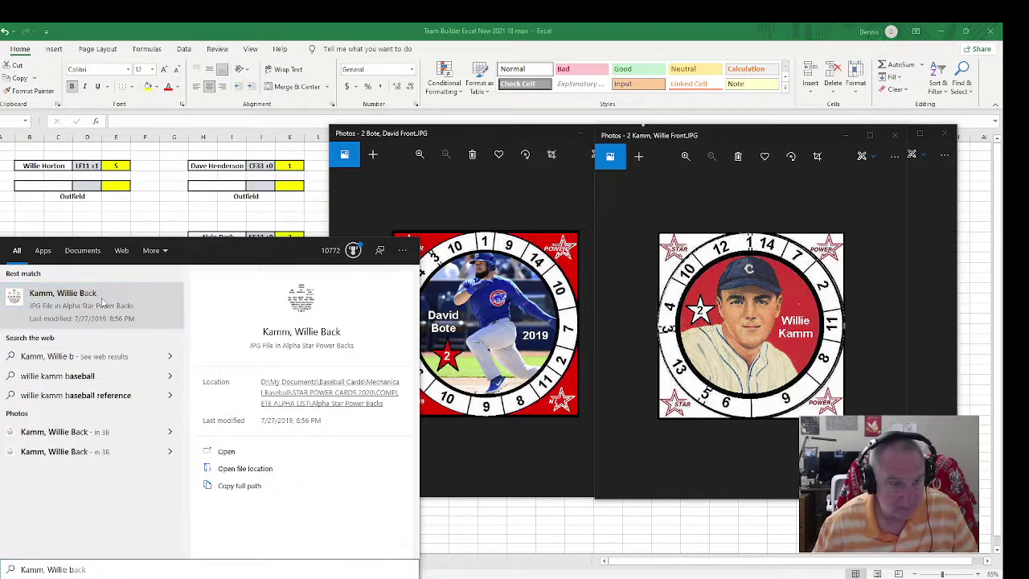
click(102, 301)
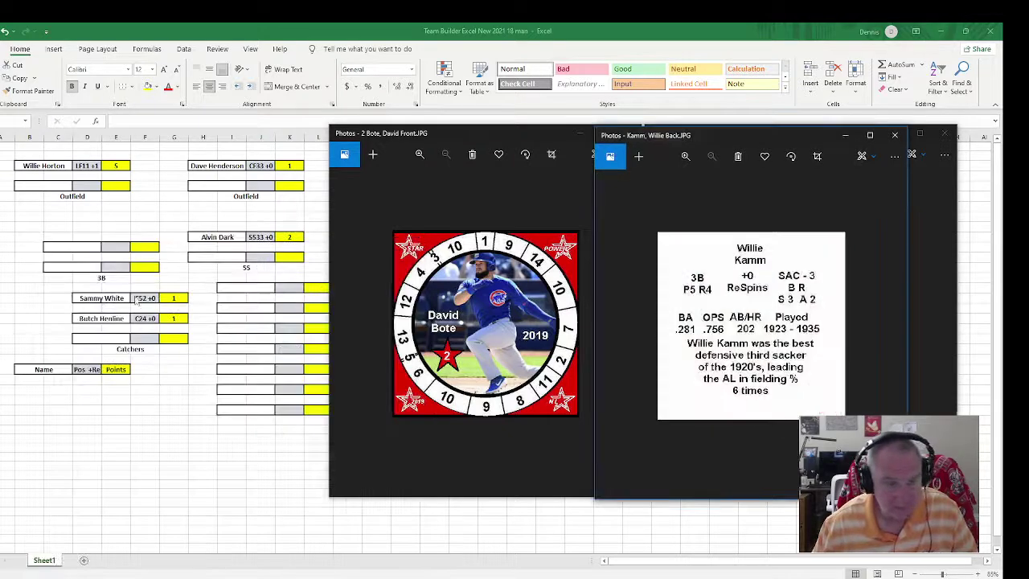
drag(763, 136, 499, 141)
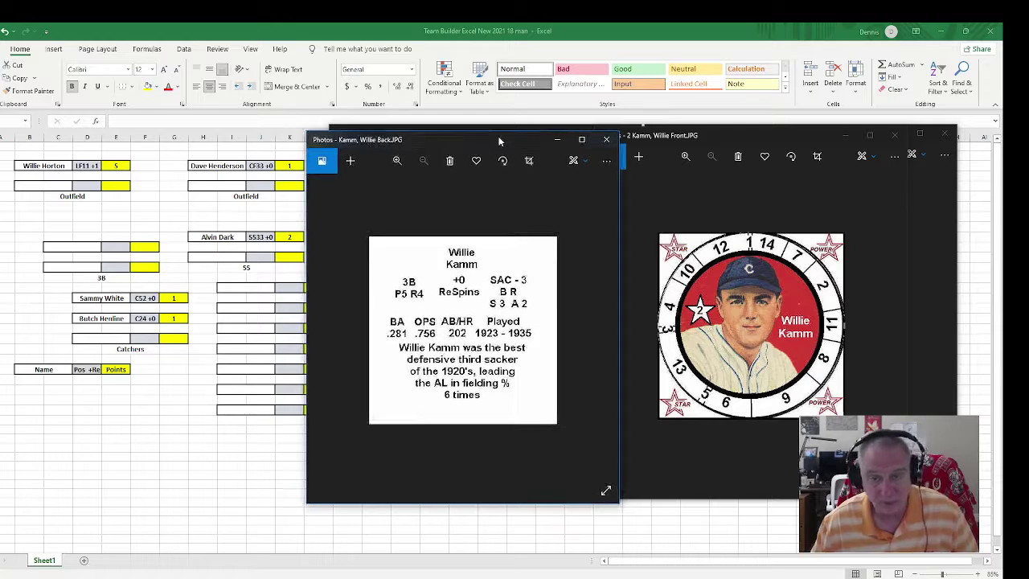
Enter Willie Kamm in the top 3B slot and begin filling in his position rating.
click(74, 248)
text(W)
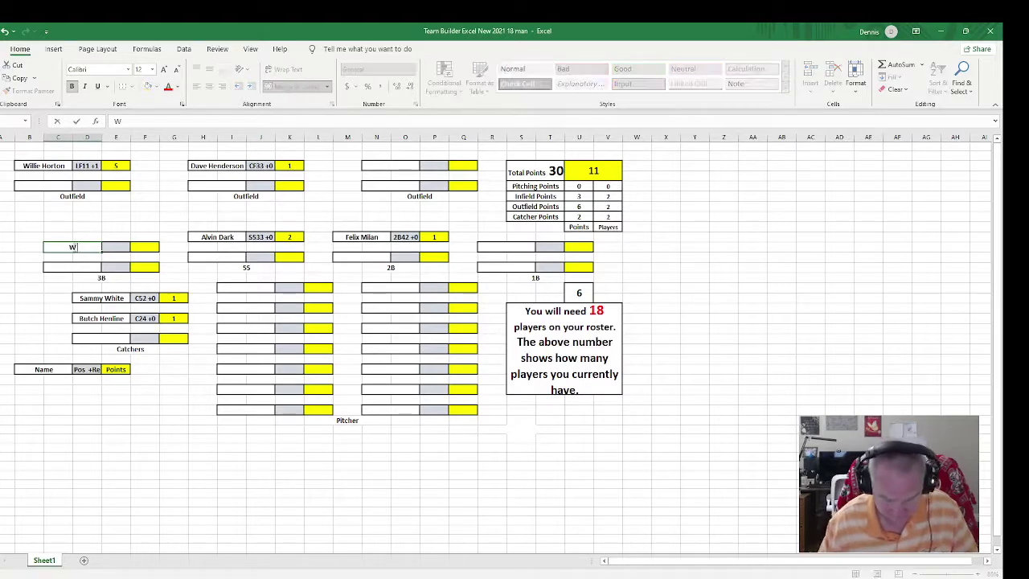
text(illie Kamm)
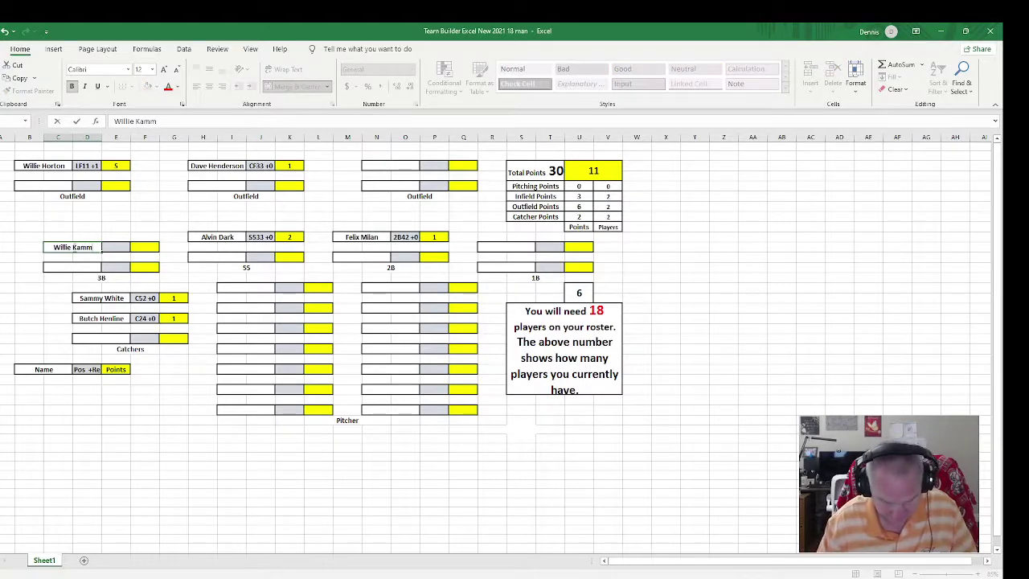
key(Tab)
text(35)
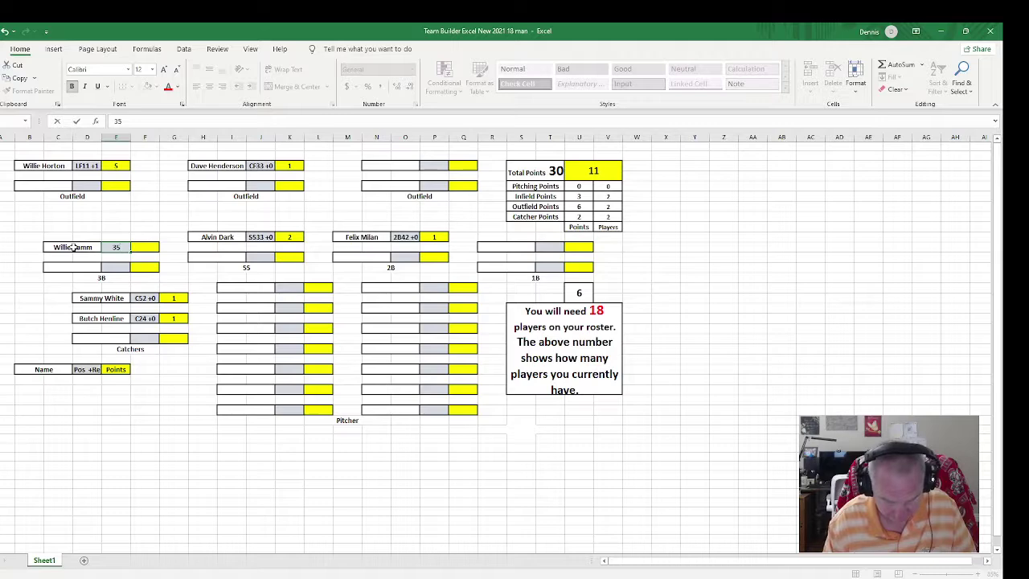
text(54)
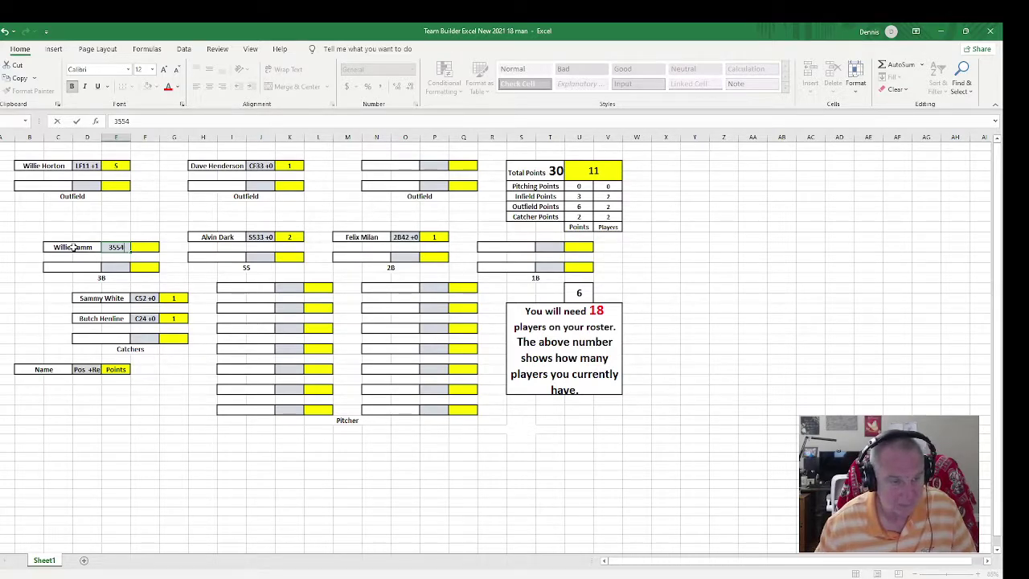
key(BackSpace)
key(BackSpace)
key(BackSpace)
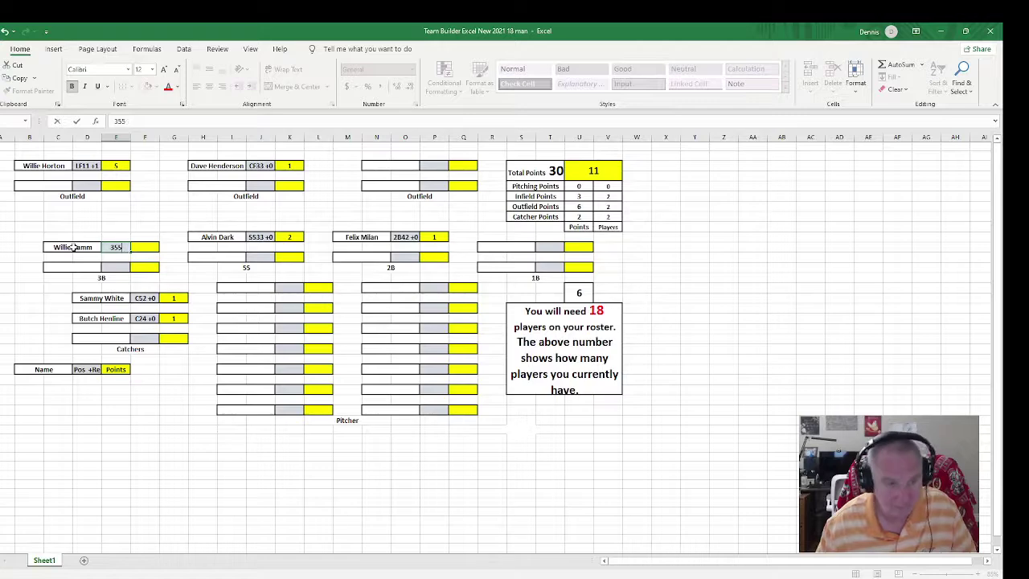
Enter 3B54 as Willie Kamm's position rating and 2 as his points, using his front card for the points.
text(B54)
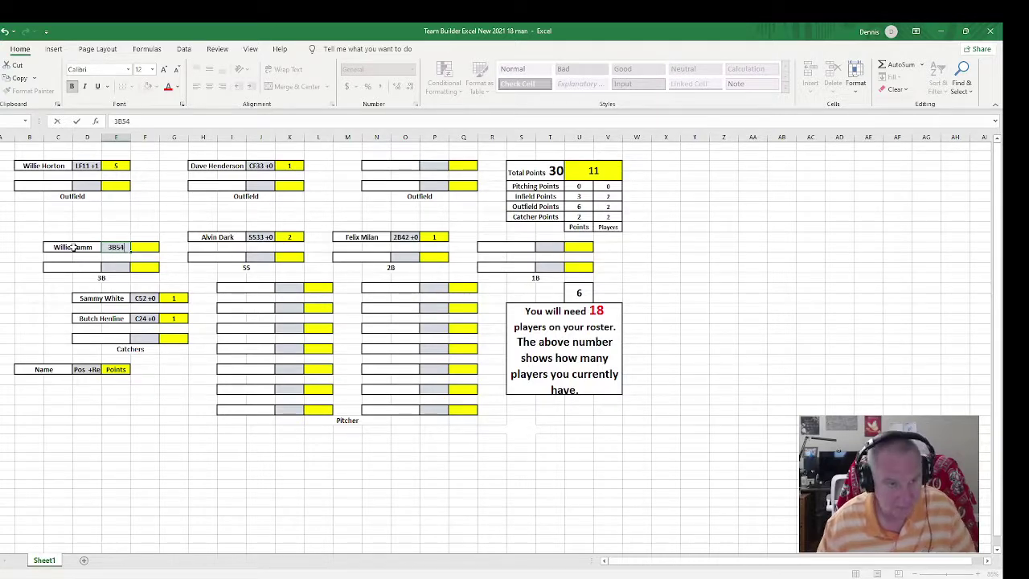
key(Tab)
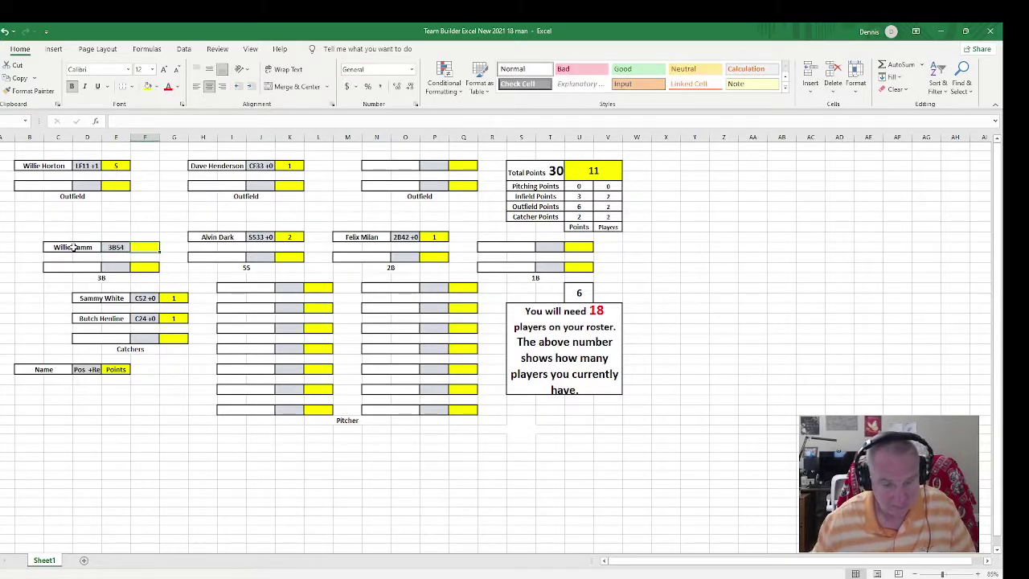
click(520, 571)
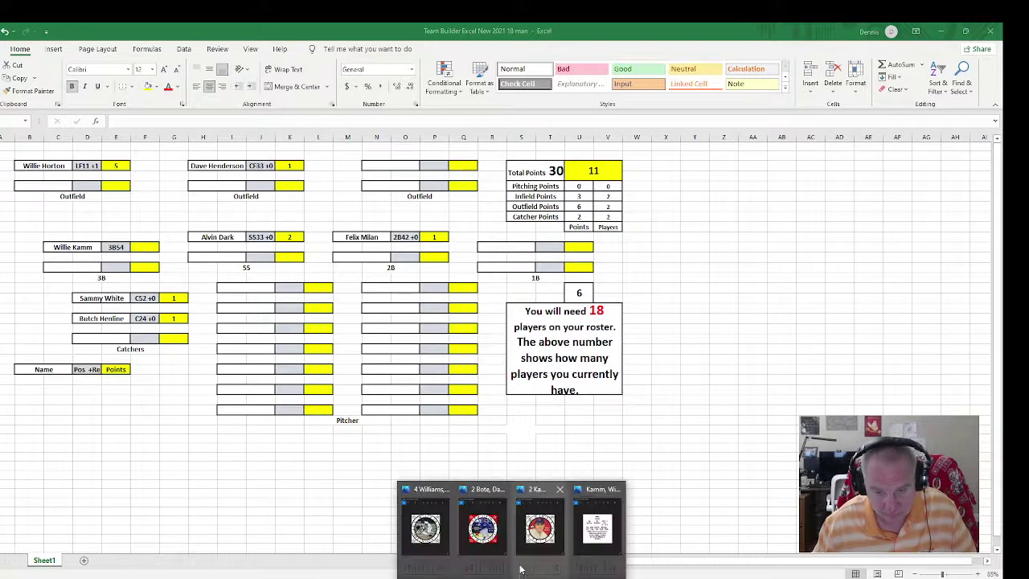
click(539, 526)
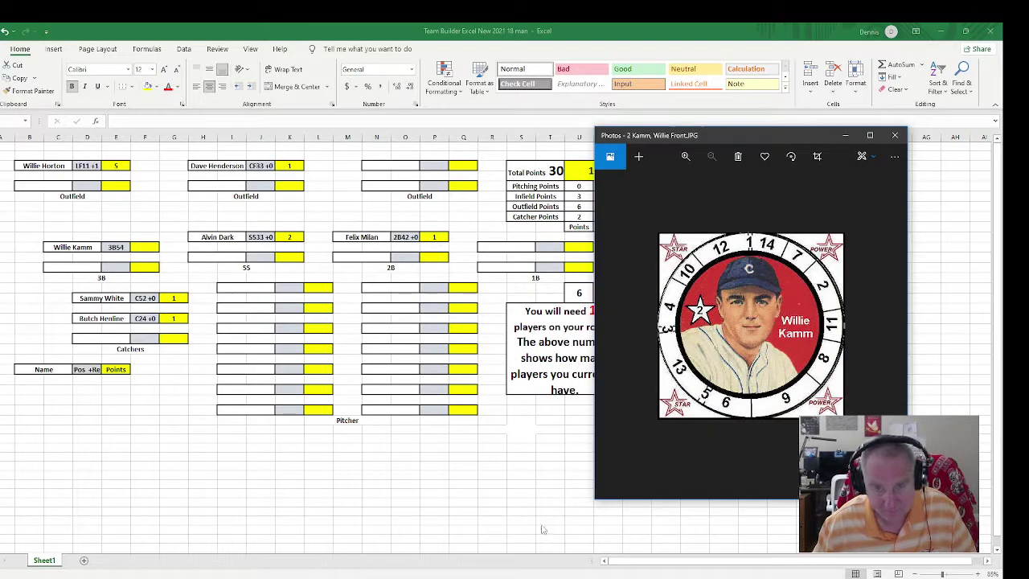
click(146, 246)
text(2)
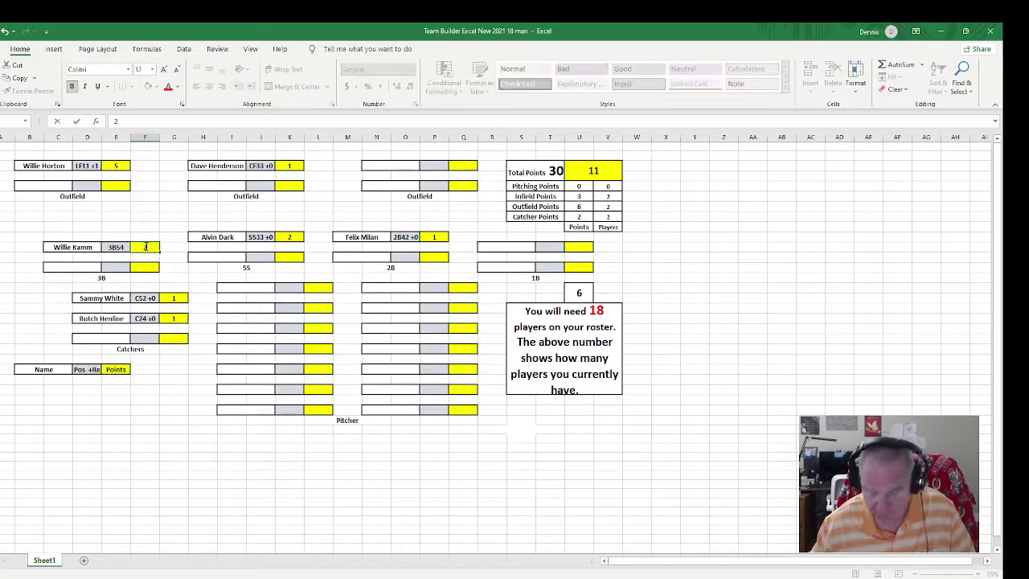
key(Tab)
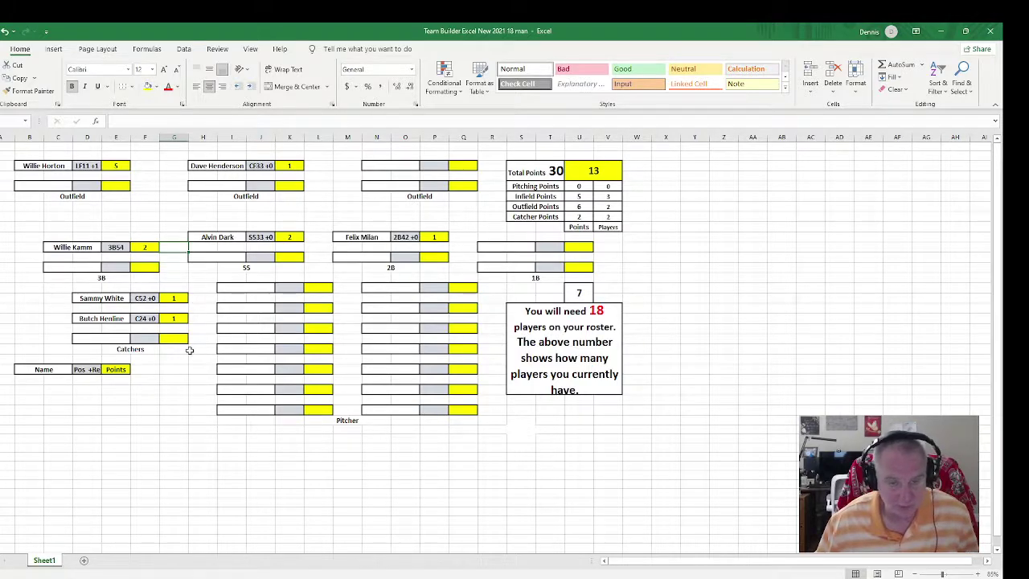
Close all the open player card photos for Kamm, Bote and Williams.
click(511, 578)
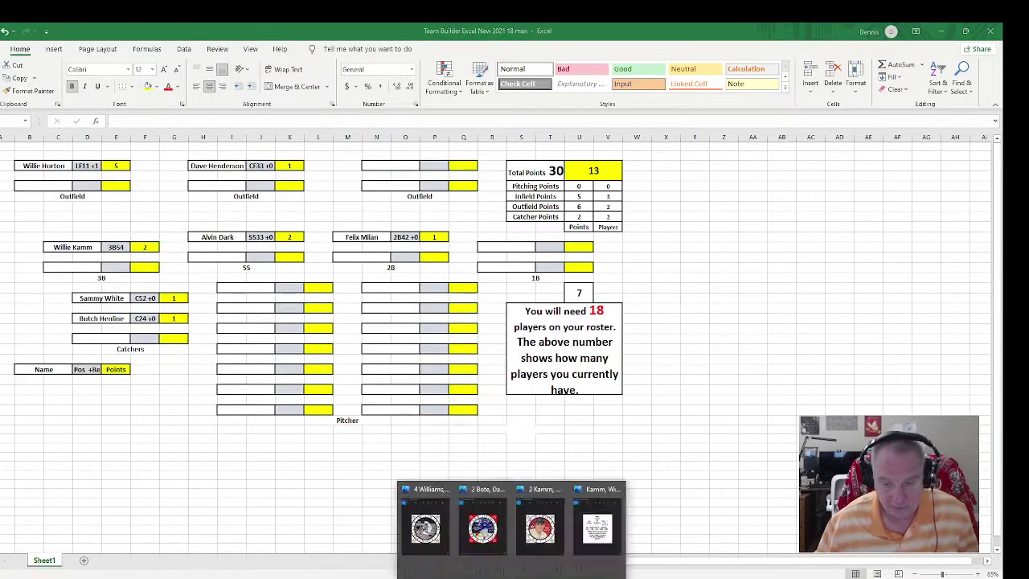
click(617, 492)
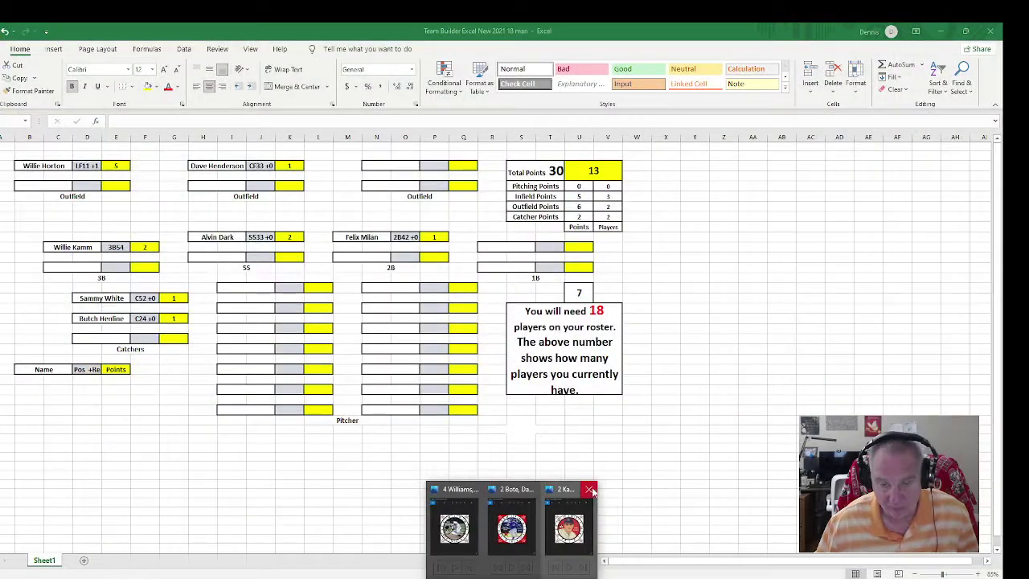
click(593, 490)
click(560, 490)
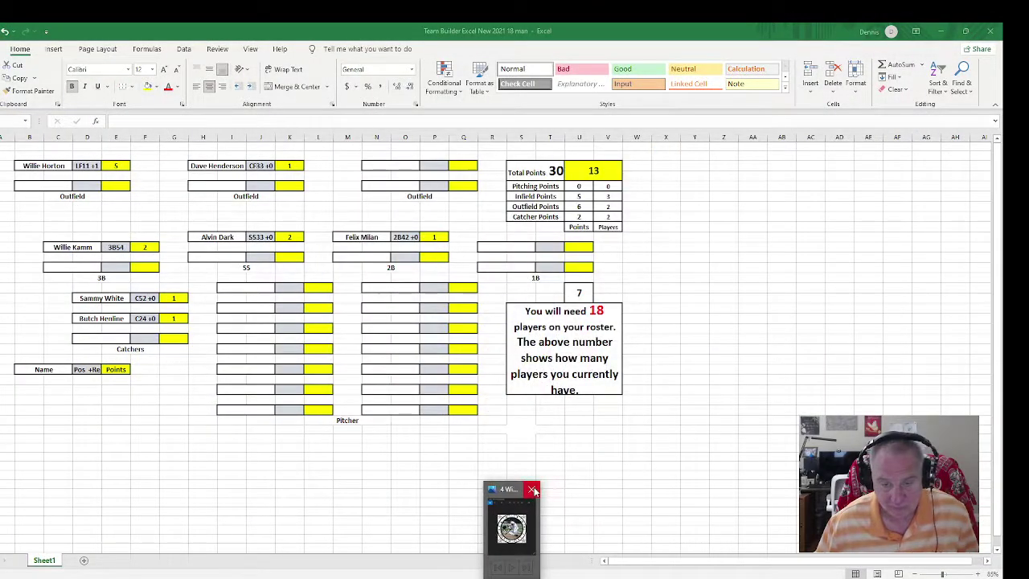
click(533, 488)
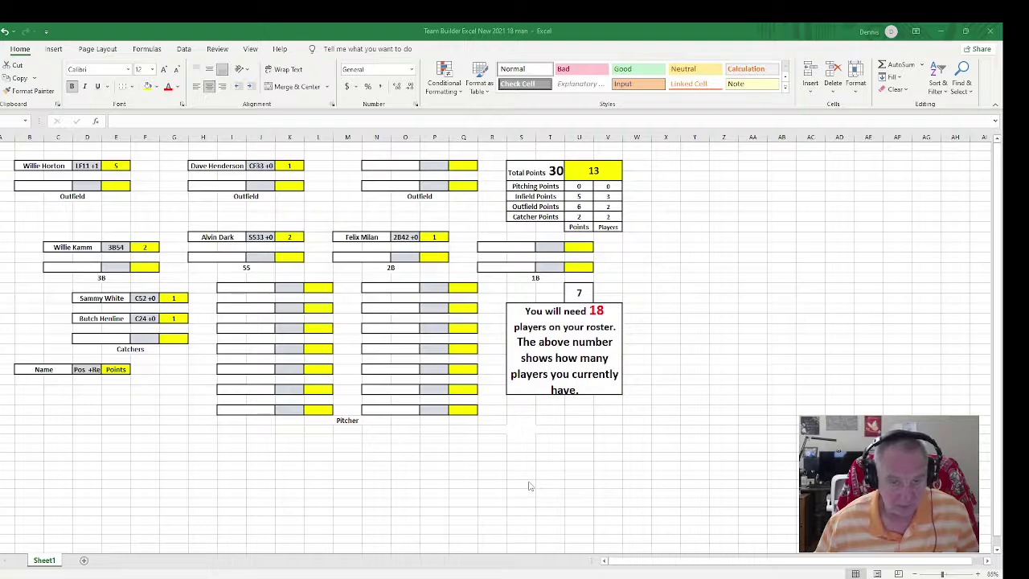
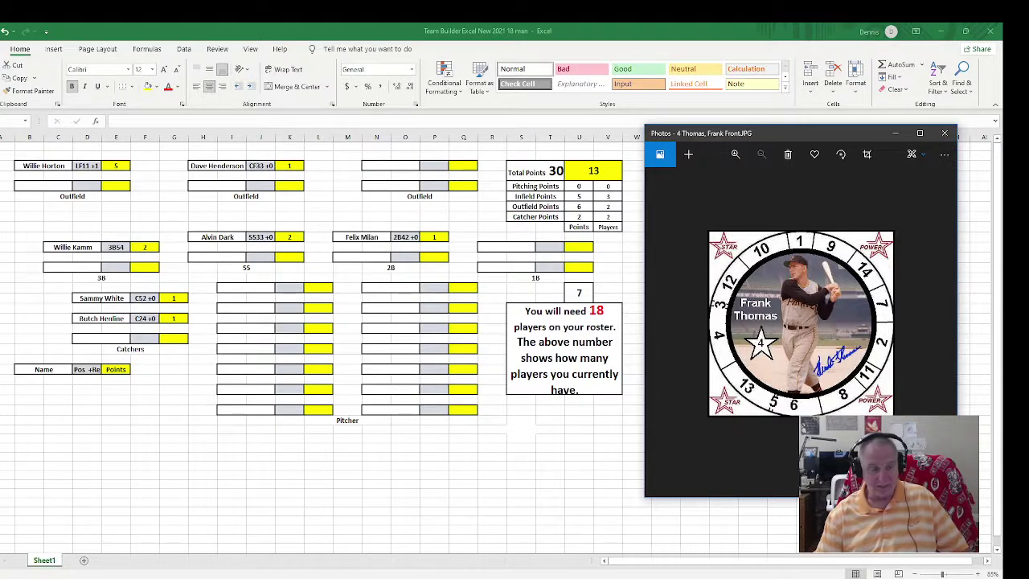
Search the computer for "thomas, frank b", view the outfield Frank Thomas back card, and close both of his cards.
key(super)
text(th)
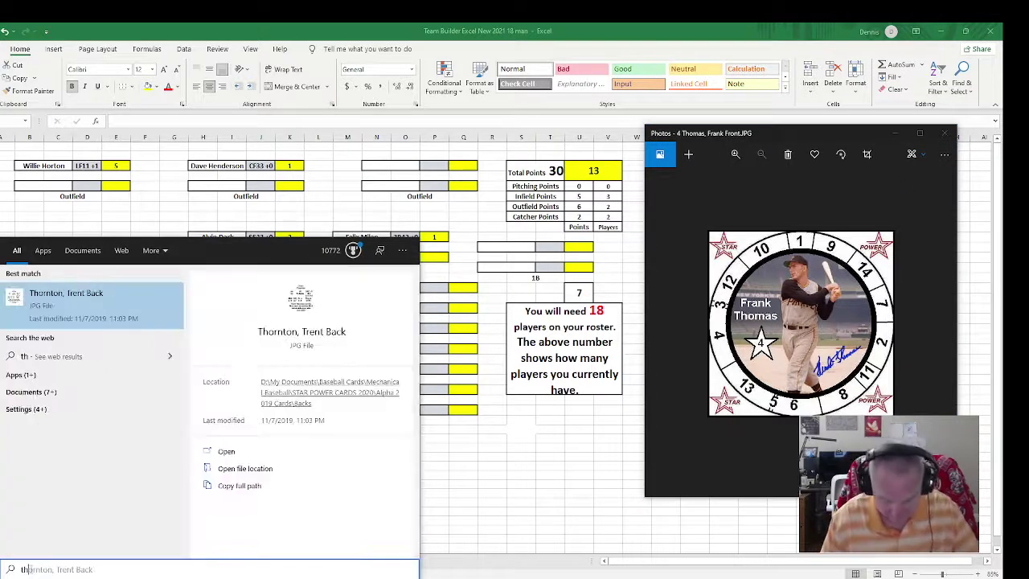
text(omas, fr)
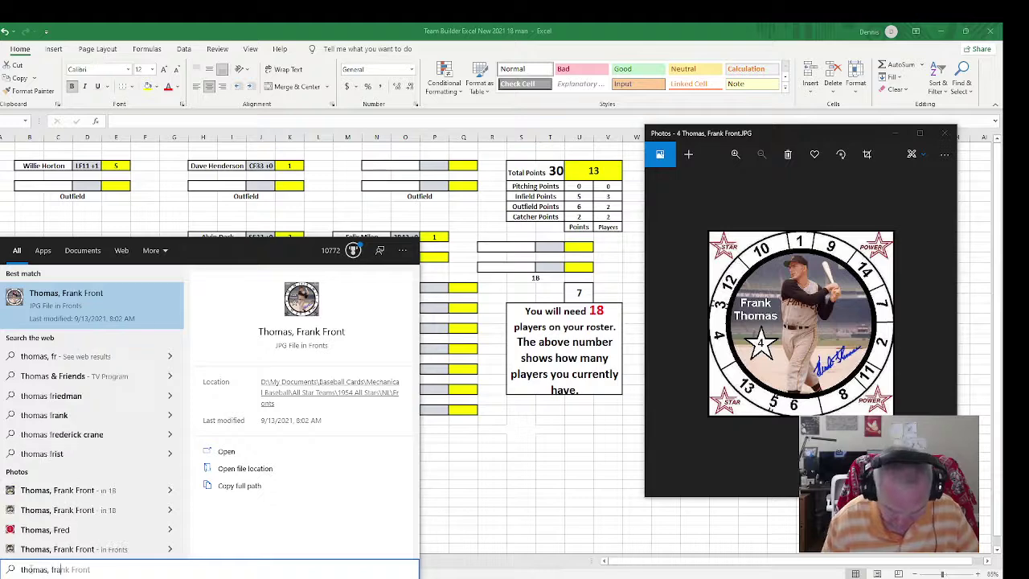
text(ank)
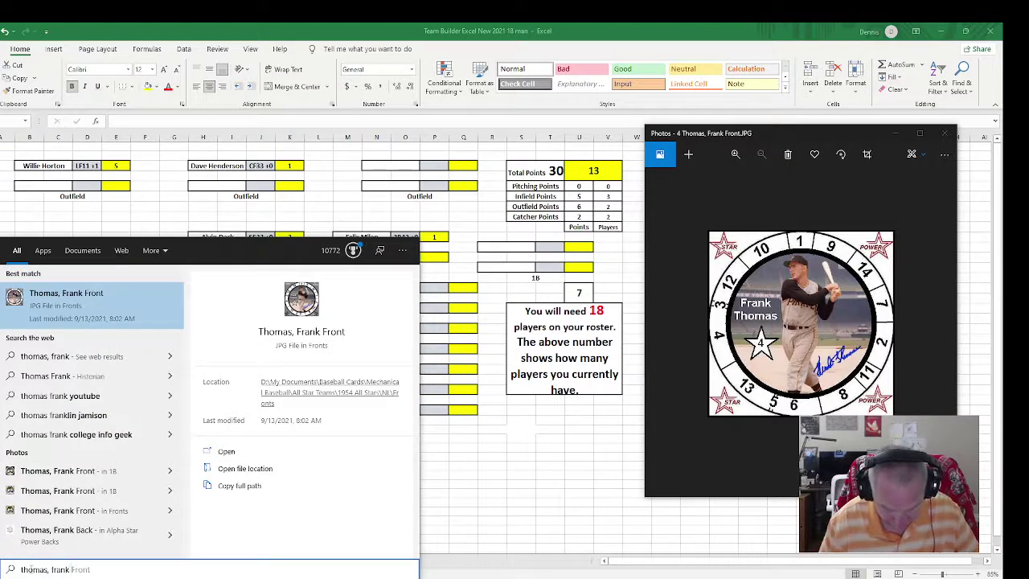
text( b)
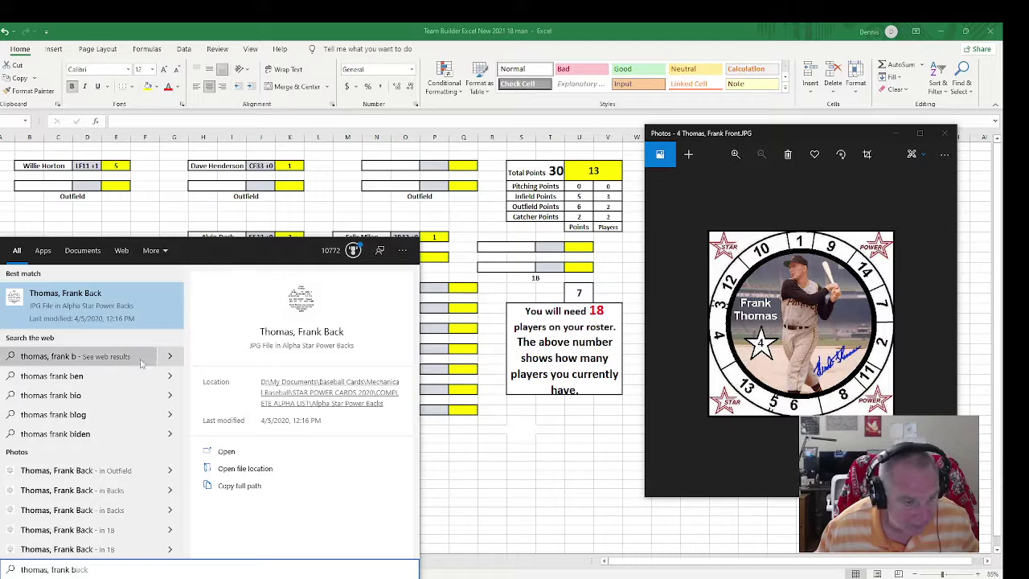
click(165, 471)
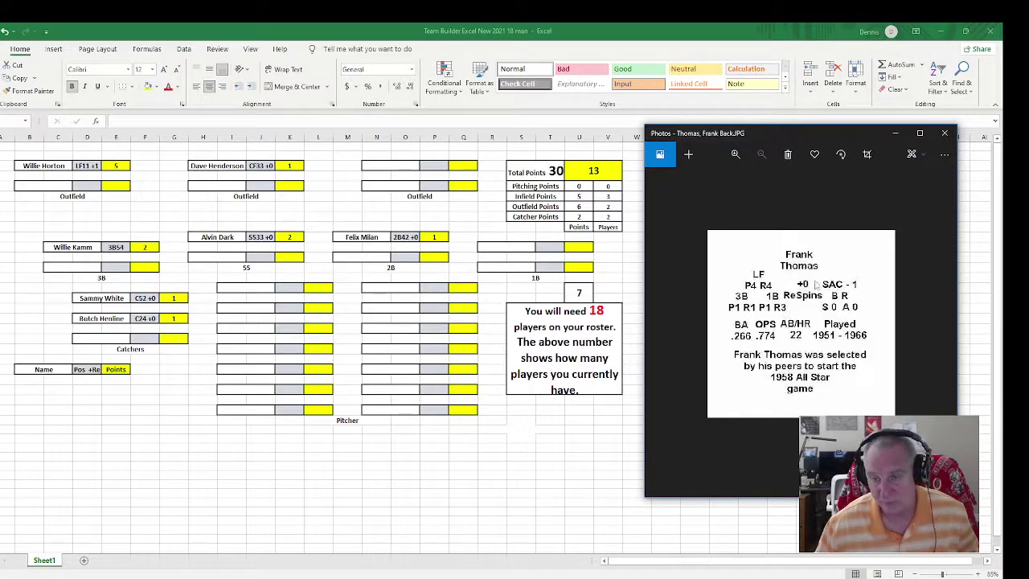
click(945, 133)
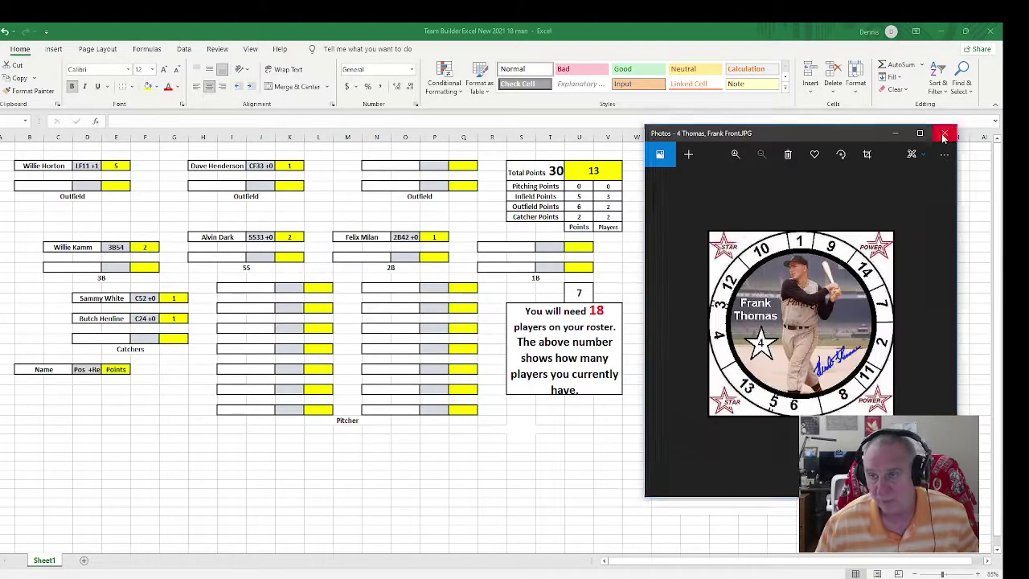
click(944, 133)
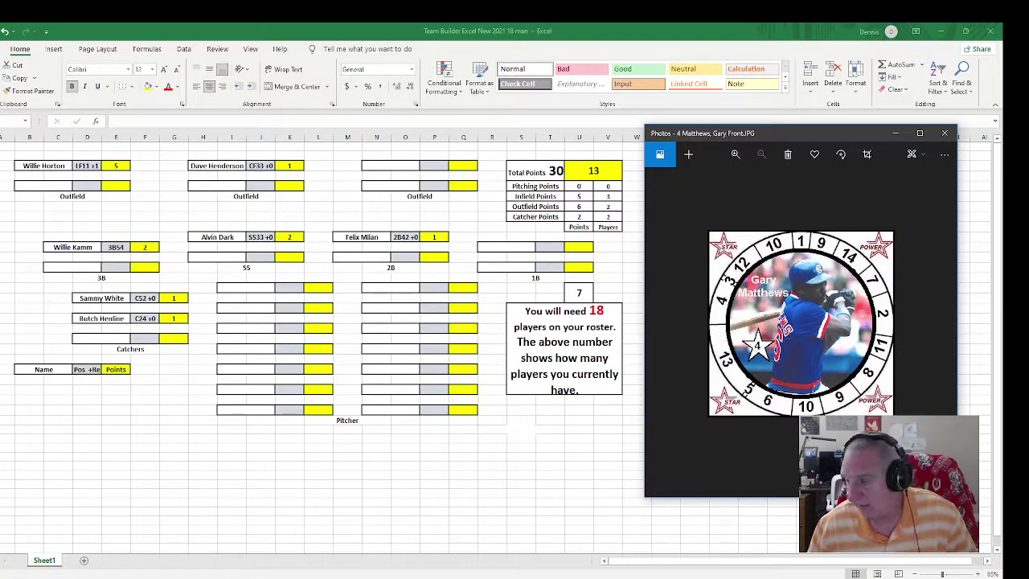
Advance from the Gary Matthews front card to Dusty Baker's, close it, and open Jeff Burroughs' front card.
key(Right)
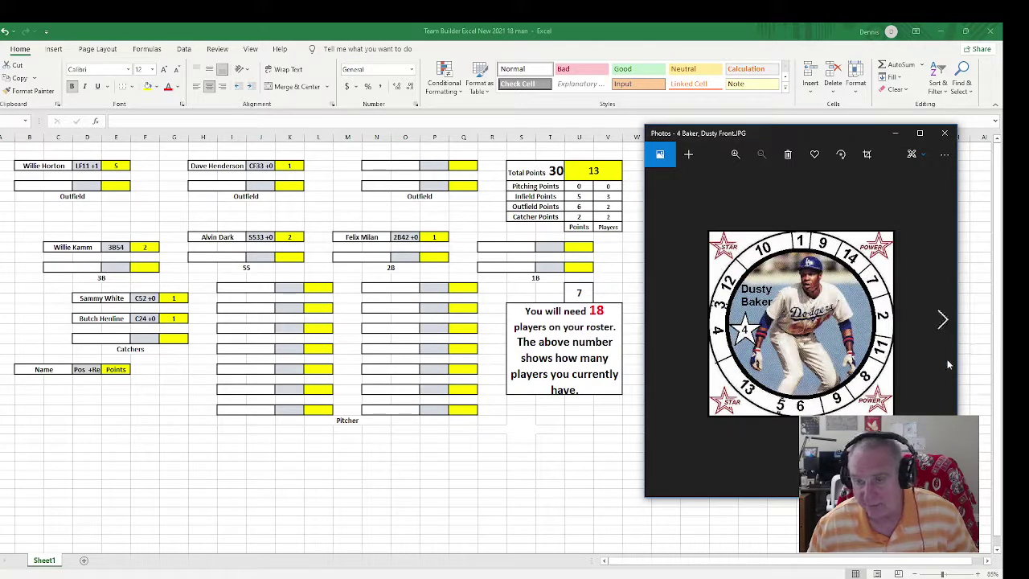
click(944, 133)
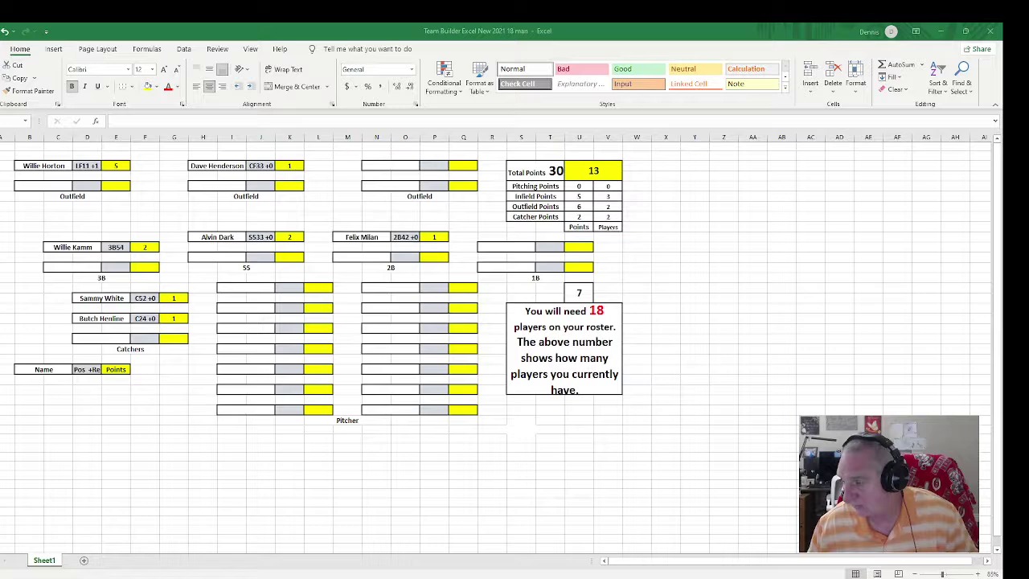
key(Return)
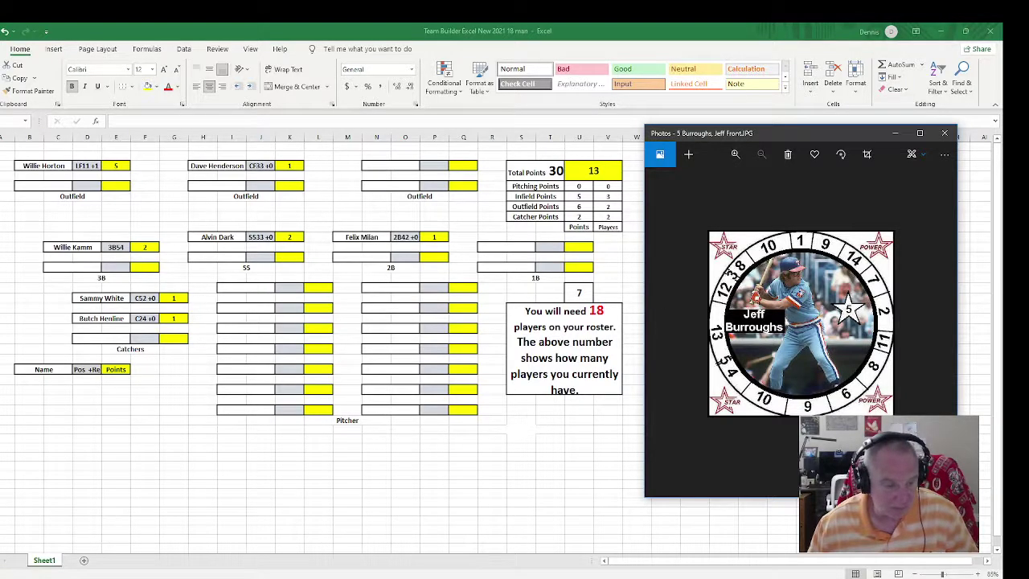
Search for "burroughs, jeff b", examine the outfield Jeff Burroughs back card beside his front card, and close the back card.
click(31, 569)
text(b)
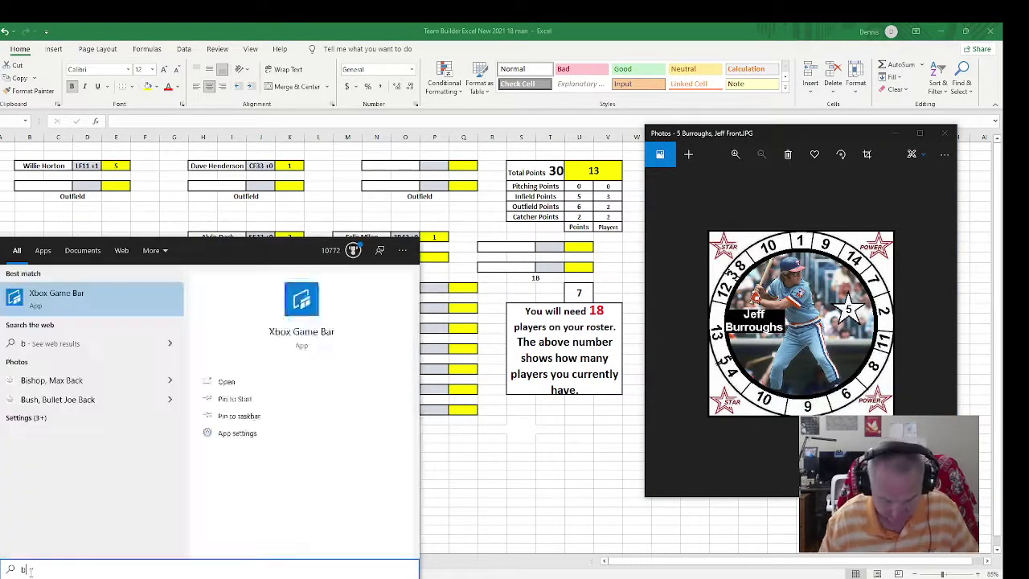
text(urroughs,)
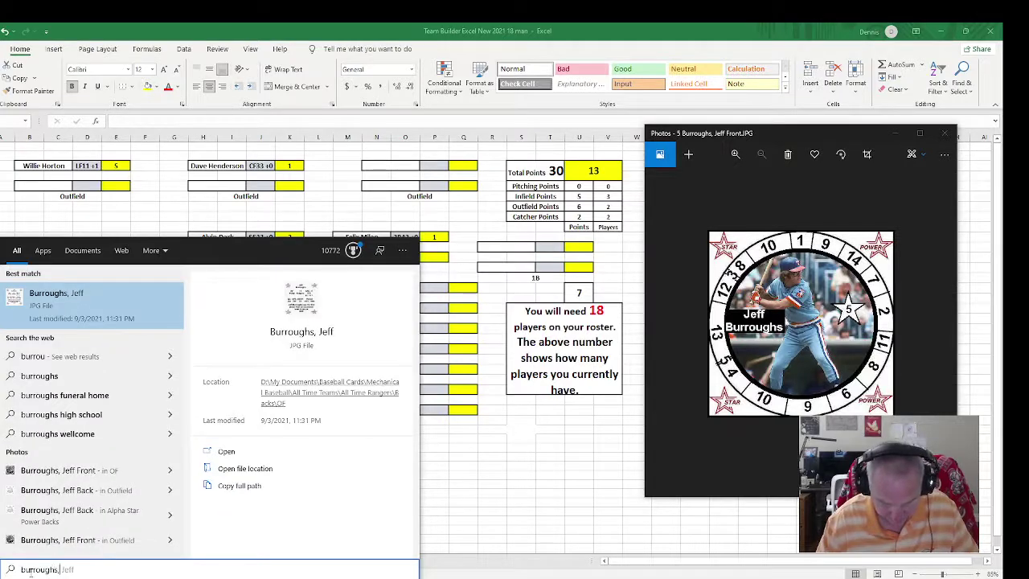
text( jeff b)
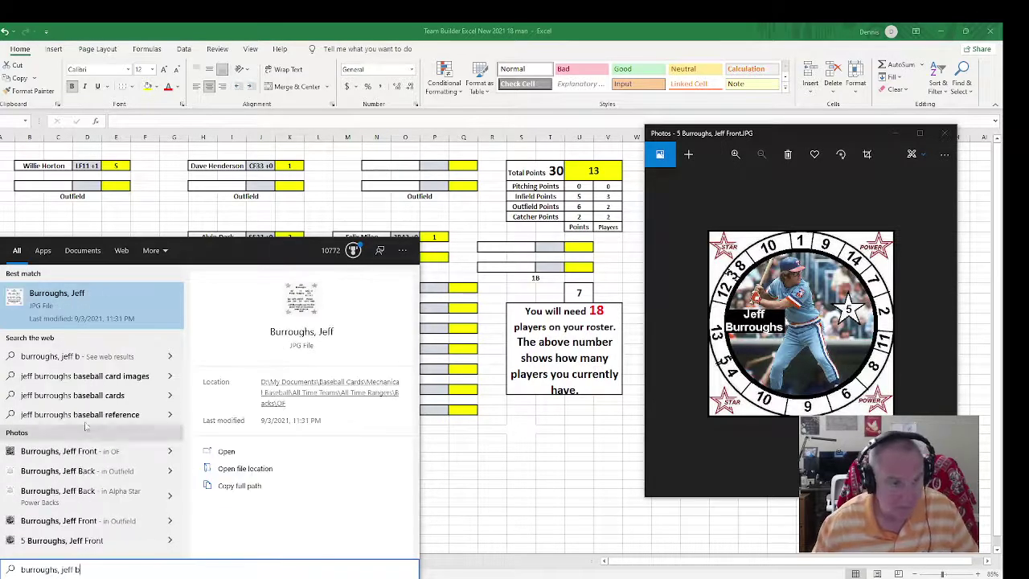
click(103, 477)
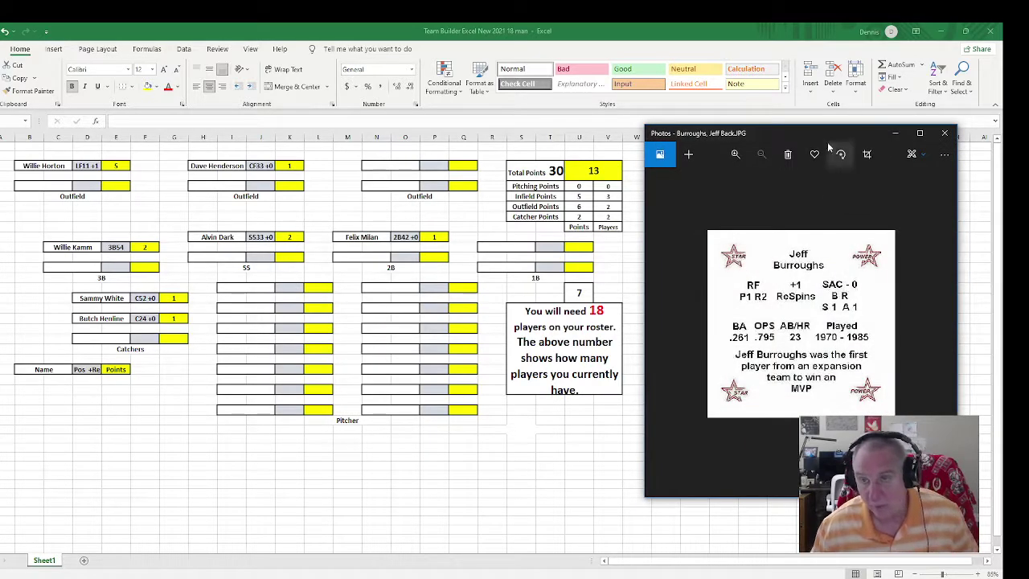
drag(826, 130, 409, 133)
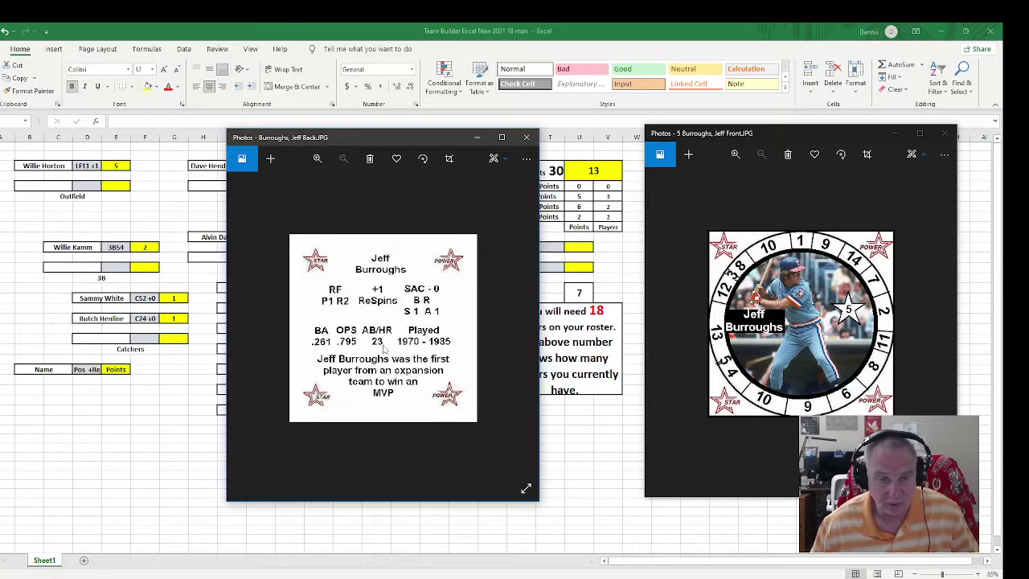
click(529, 139)
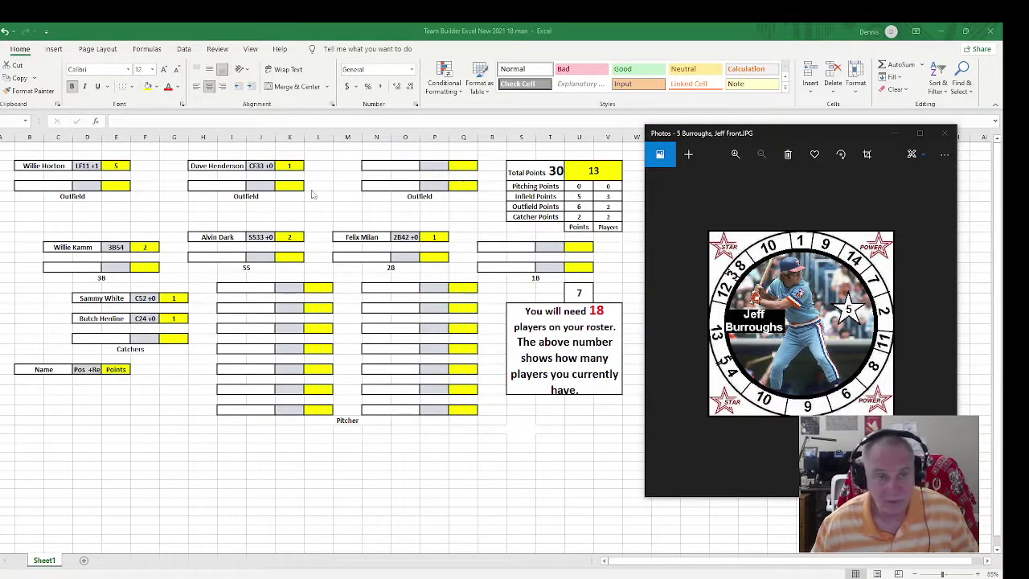
Enter Jeff Burroughs in the first slot of the third outfield group with position and re-spin value "RF12 +1".
click(369, 172)
click(374, 166)
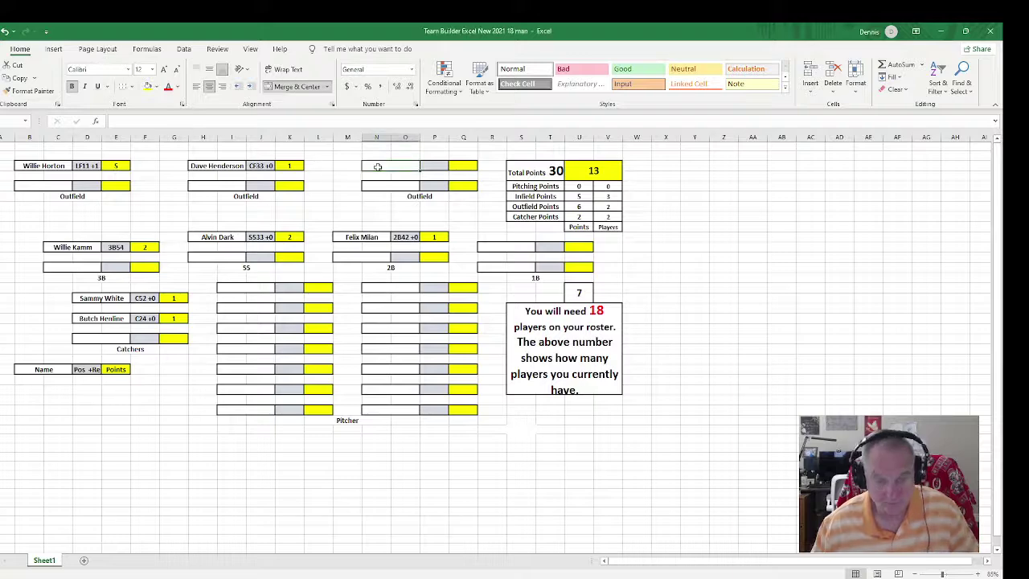
text(Jeff B)
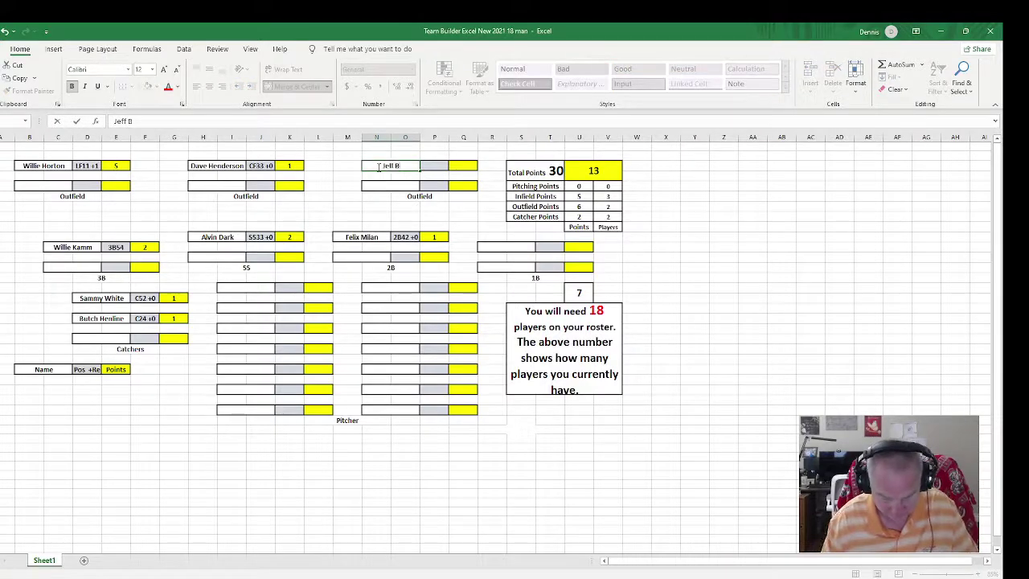
text(urroughs)
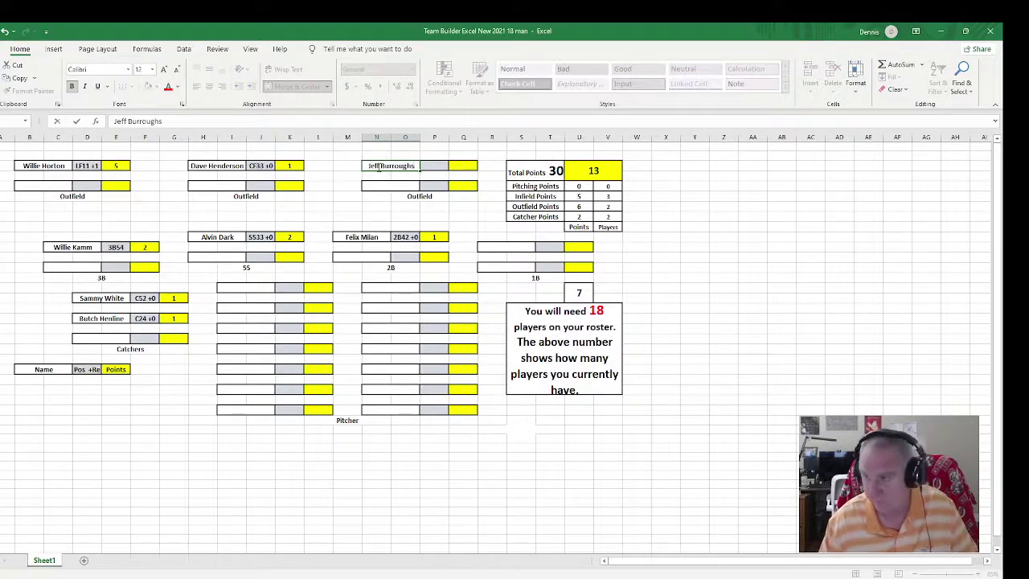
key(Tab)
text(RF)
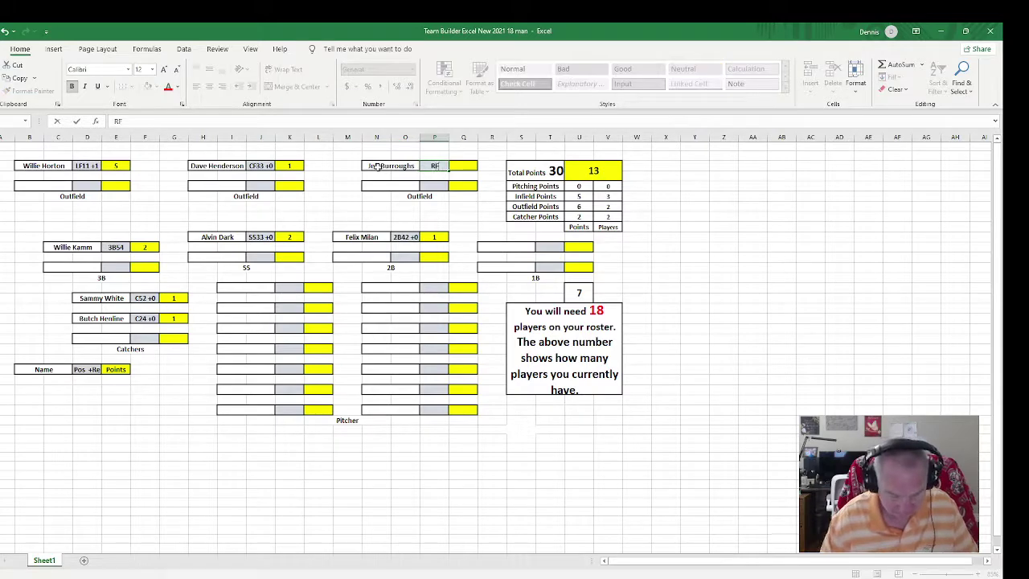
text(12 +1)
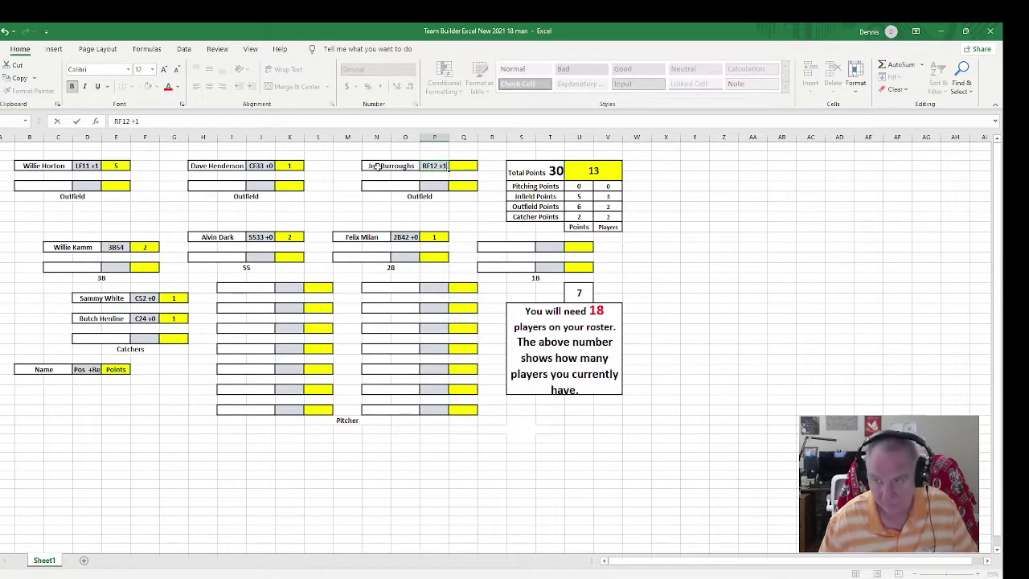
key(Tab)
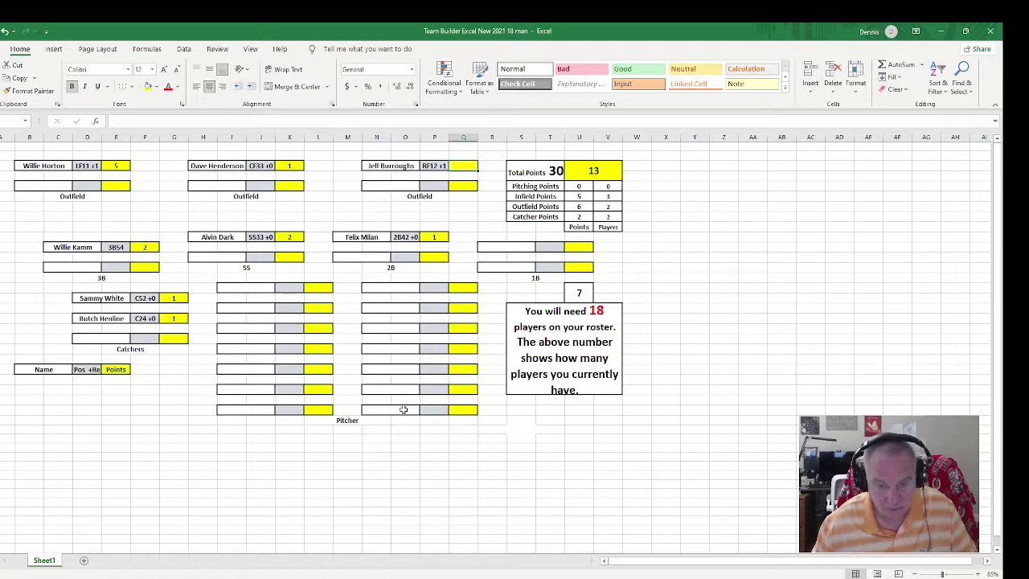
Close the Jeff Burroughs front card and set his points in the roster to 5.
click(545, 527)
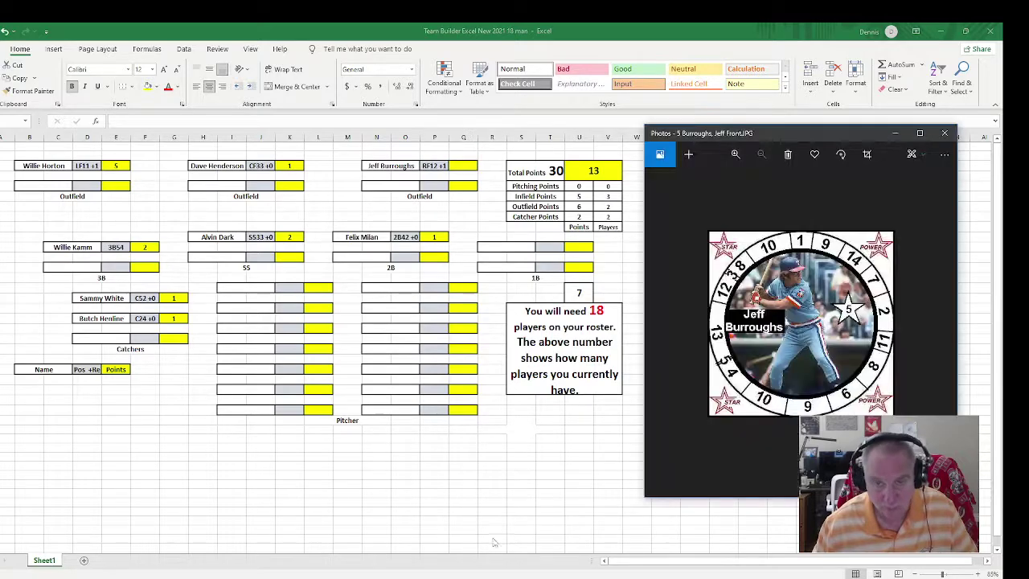
click(944, 133)
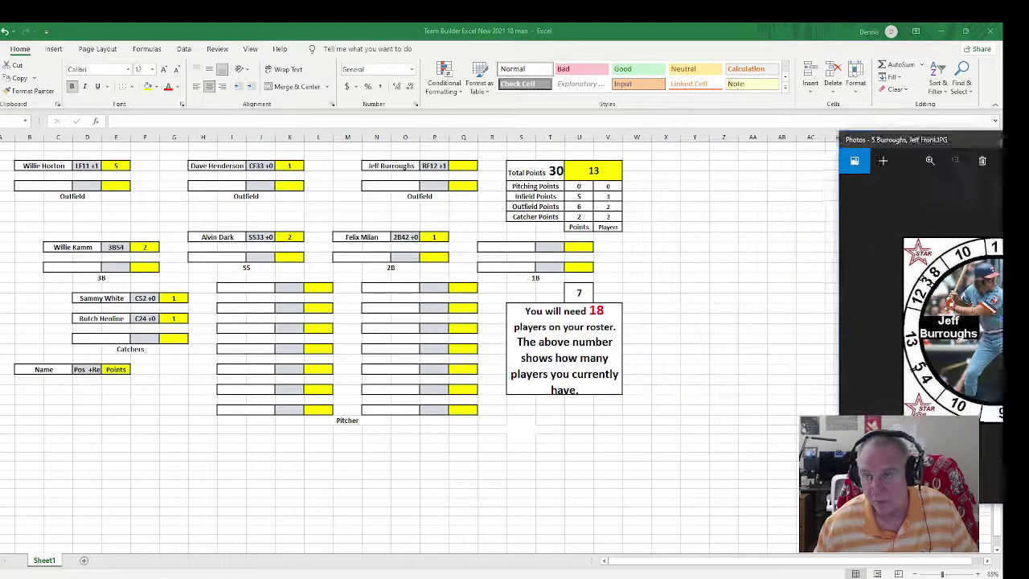
click(463, 166)
text(5)
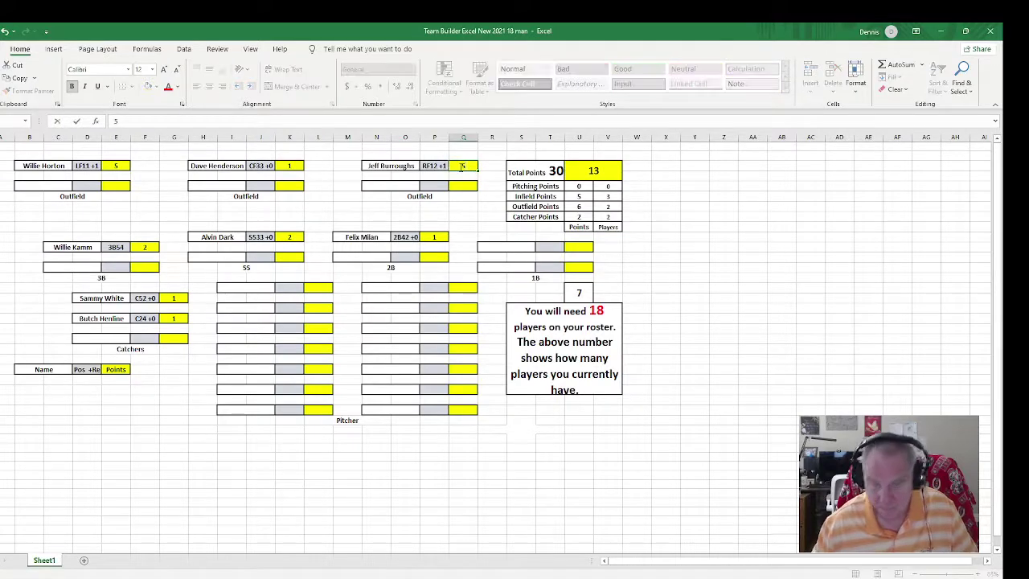
click(470, 205)
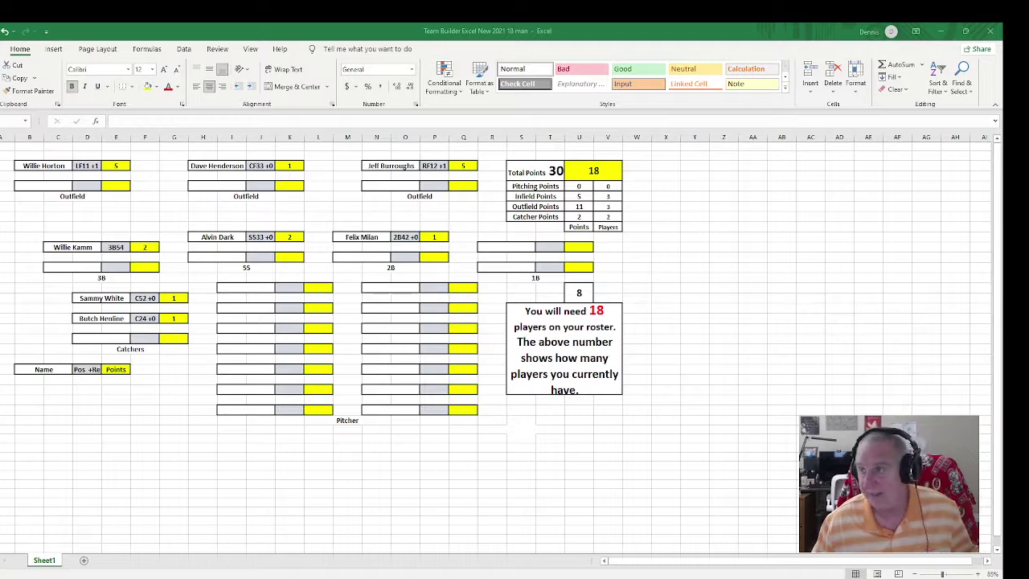
Place the Don Mattingly and Jim Bottomley front cards side by side, and advance from Bottomley to Will Clark's card.
drag(1028, 141, 810, 116)
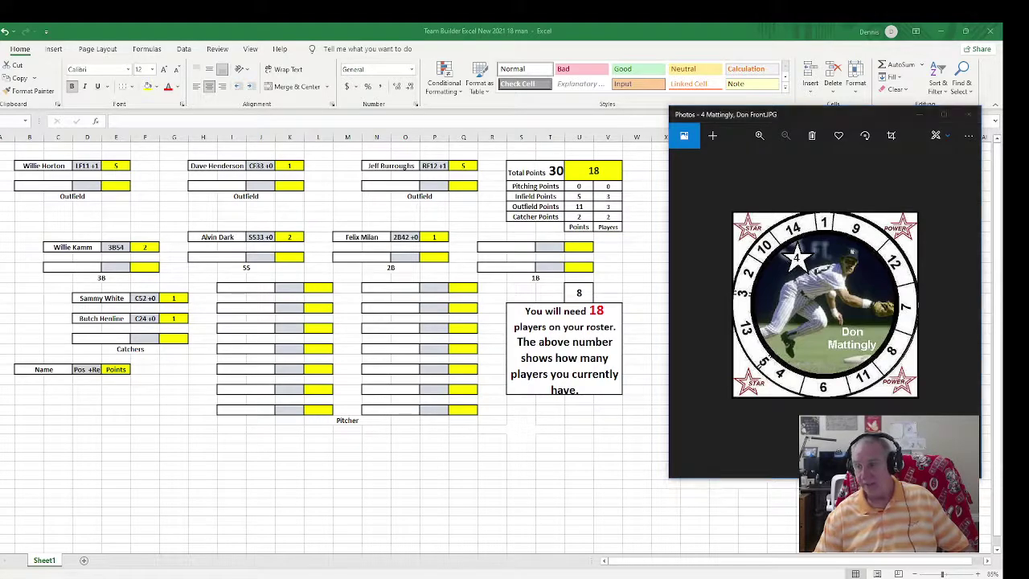
drag(853, 117, 535, 116)
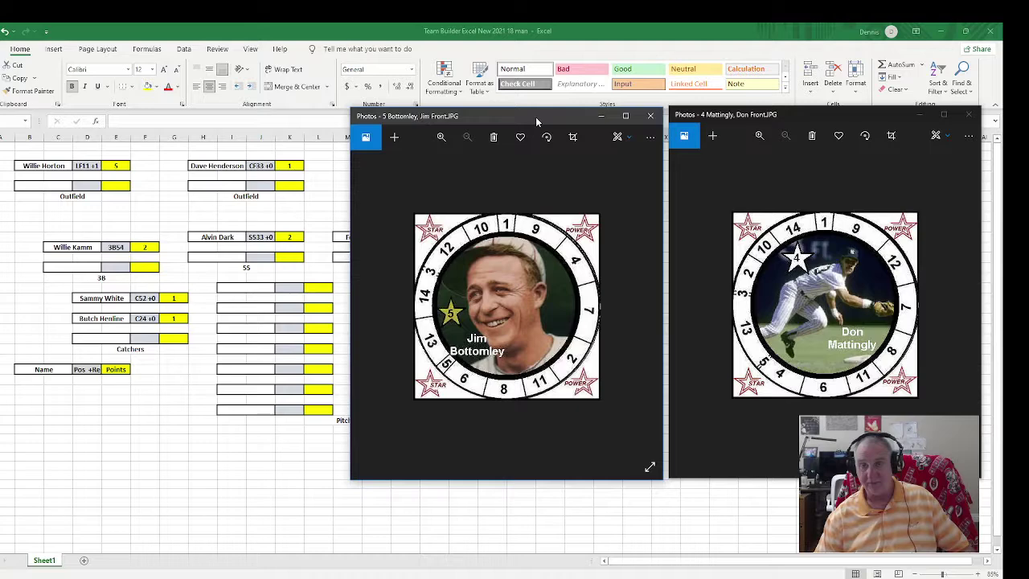
click(649, 303)
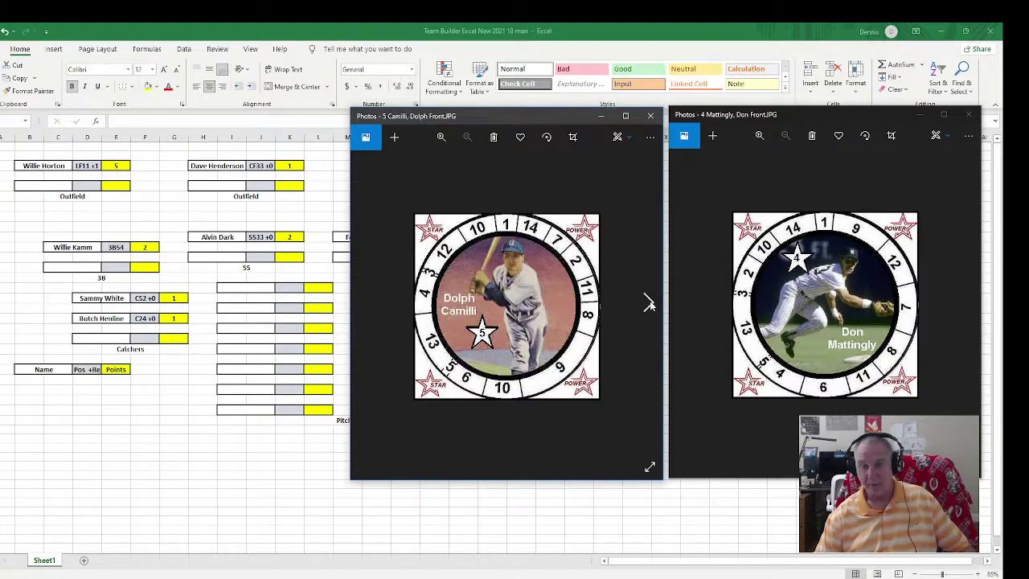
click(650, 303)
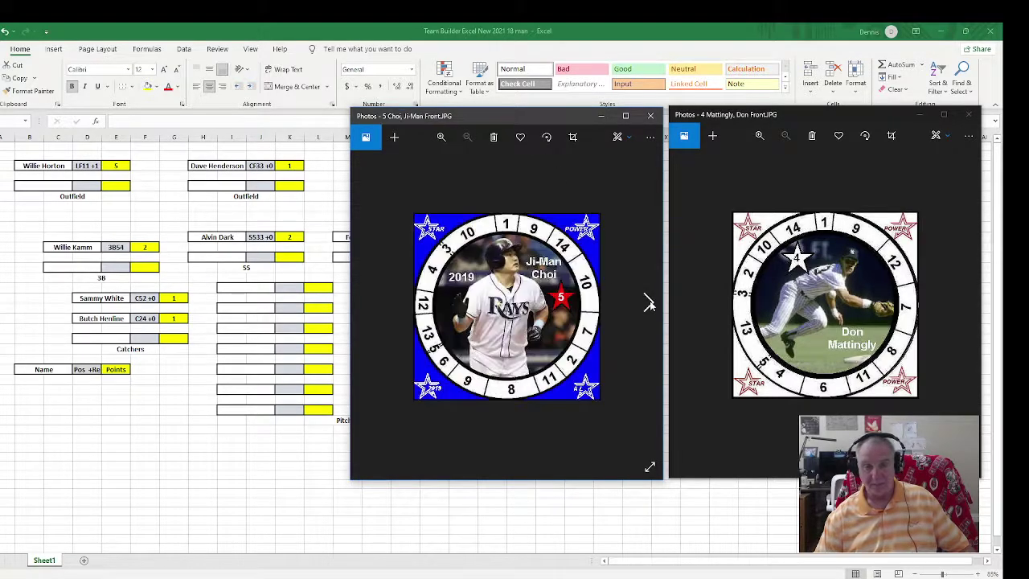
click(649, 303)
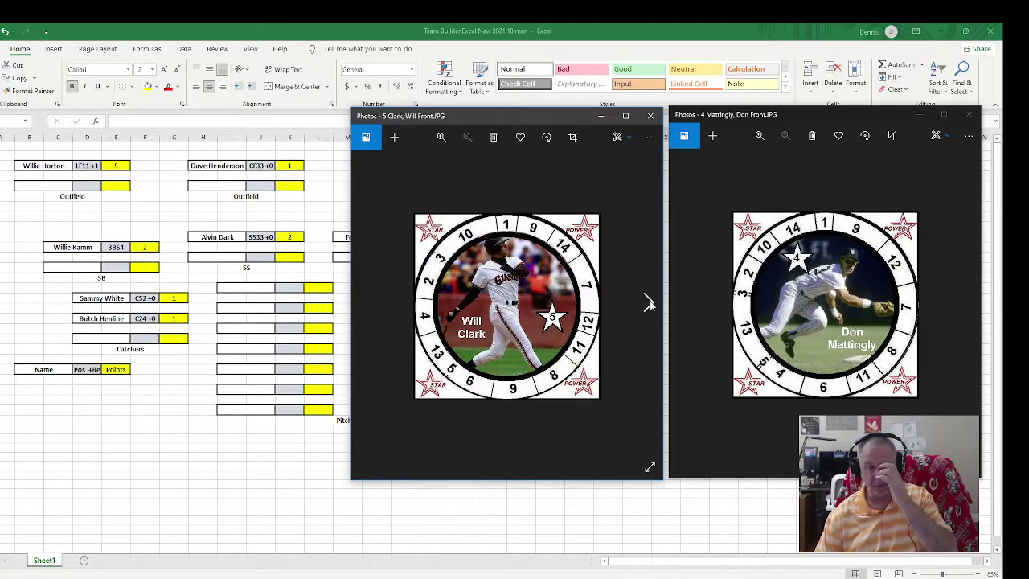
Browse the 4-point front cards back from Don Mattingly to Alvin Davis, and go forward to Ferris Fain.
click(683, 303)
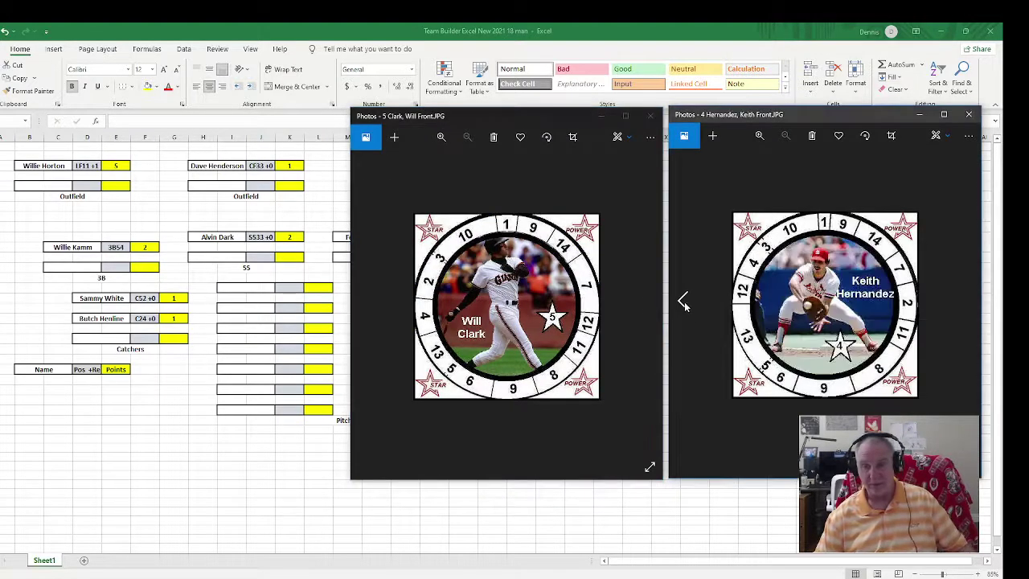
click(684, 303)
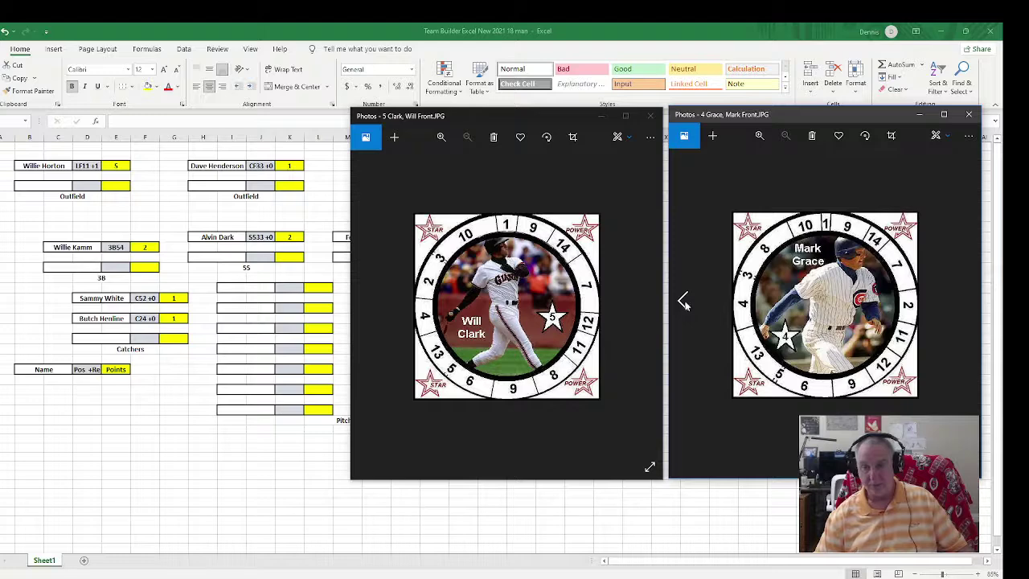
click(684, 303)
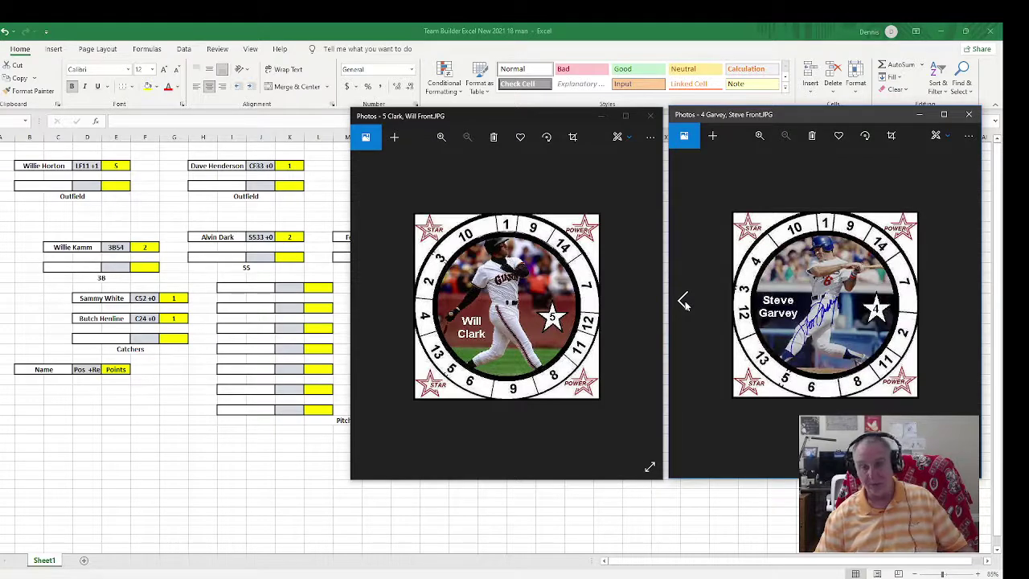
click(683, 303)
click(683, 303)
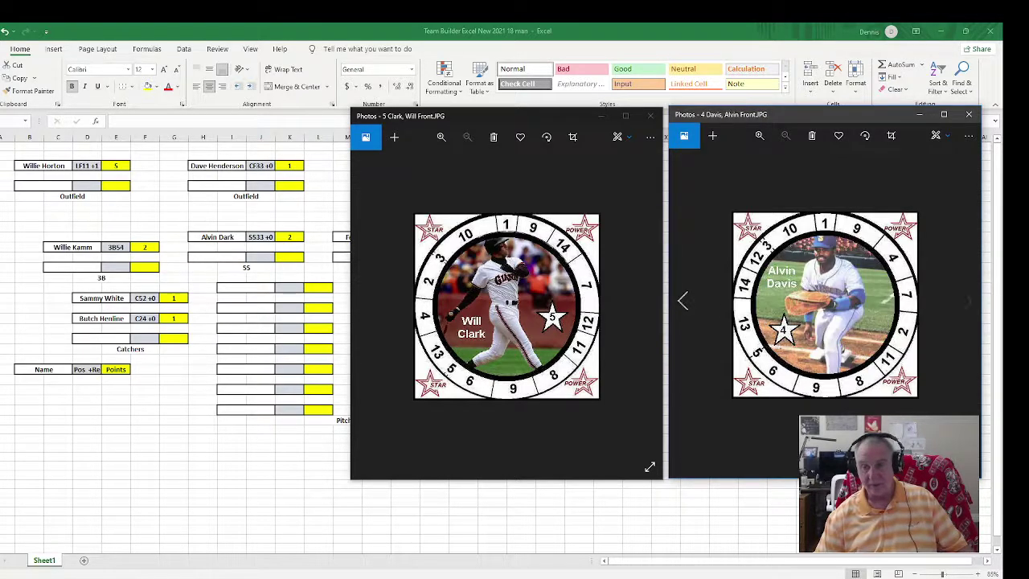
click(967, 300)
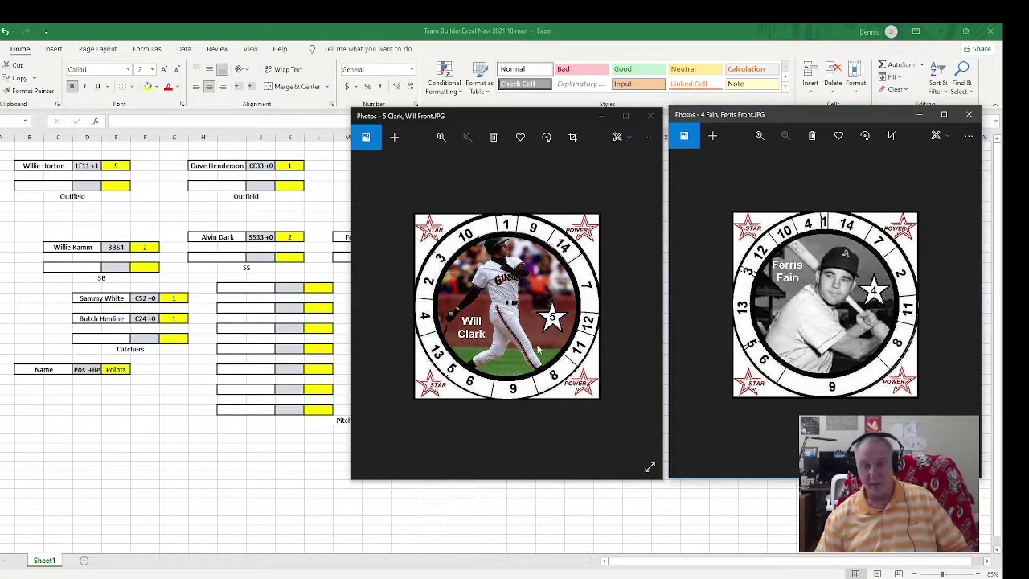
Browse the 5-point front cards from Will Clark forward to Bob Robertson, comparing them with Ferris Fain's card.
click(648, 303)
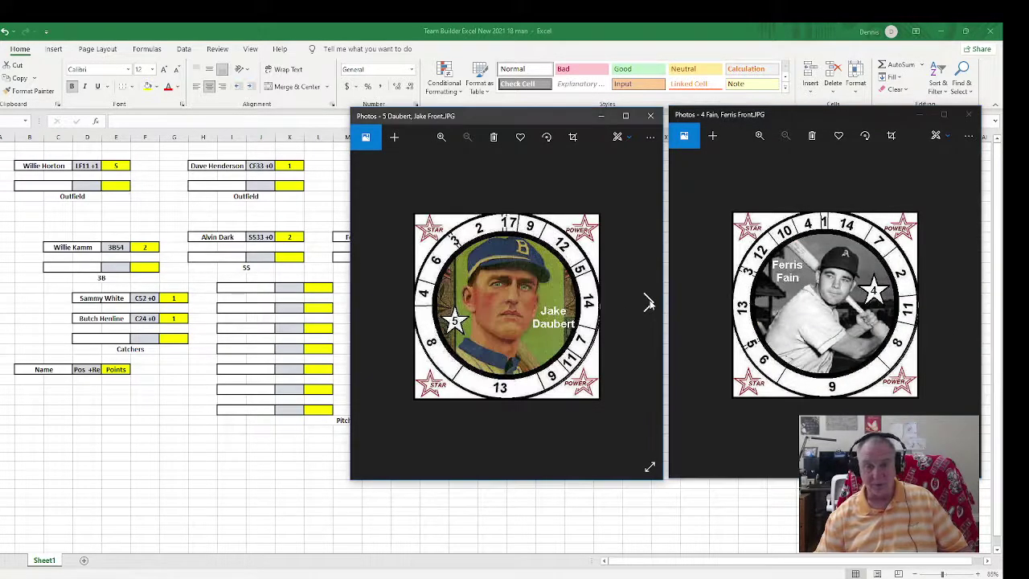
click(648, 303)
click(648, 303)
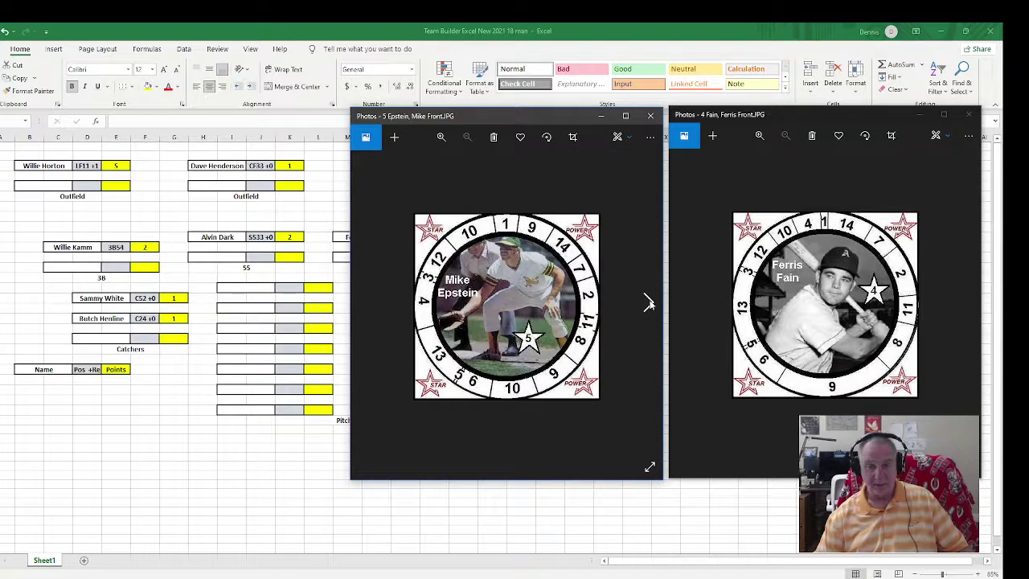
click(648, 303)
click(648, 303)
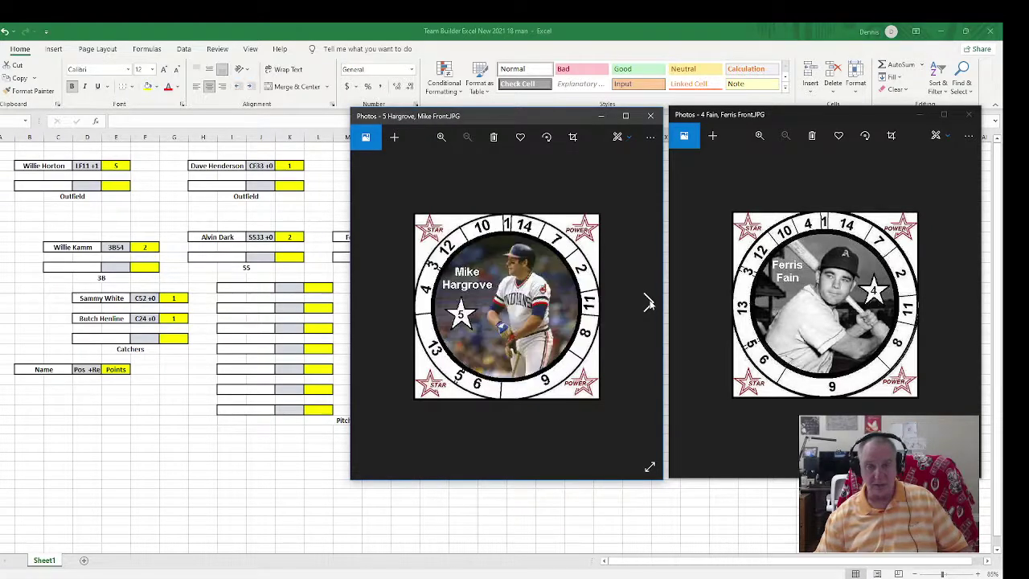
click(649, 303)
click(649, 303)
click(649, 303)
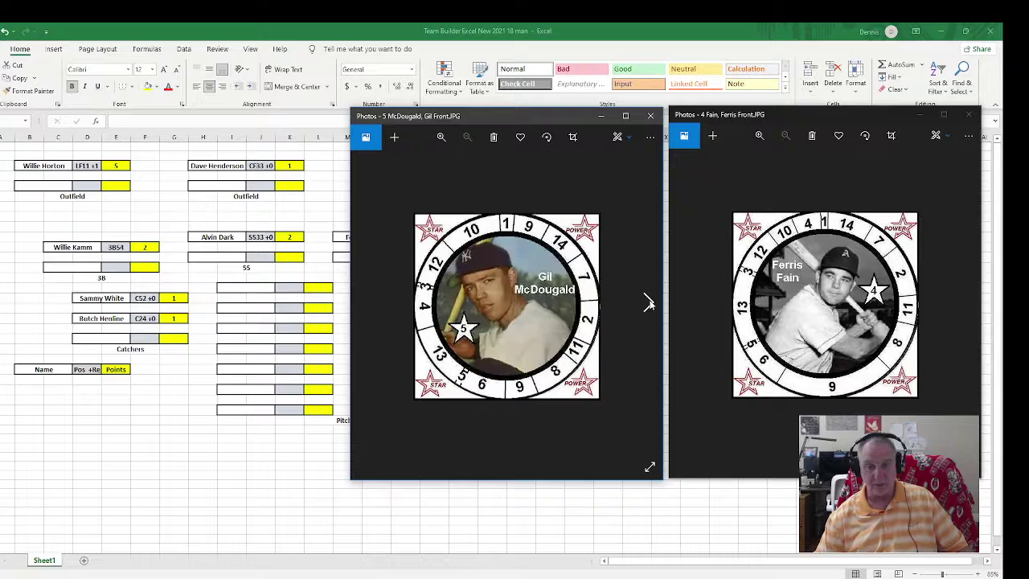
click(649, 303)
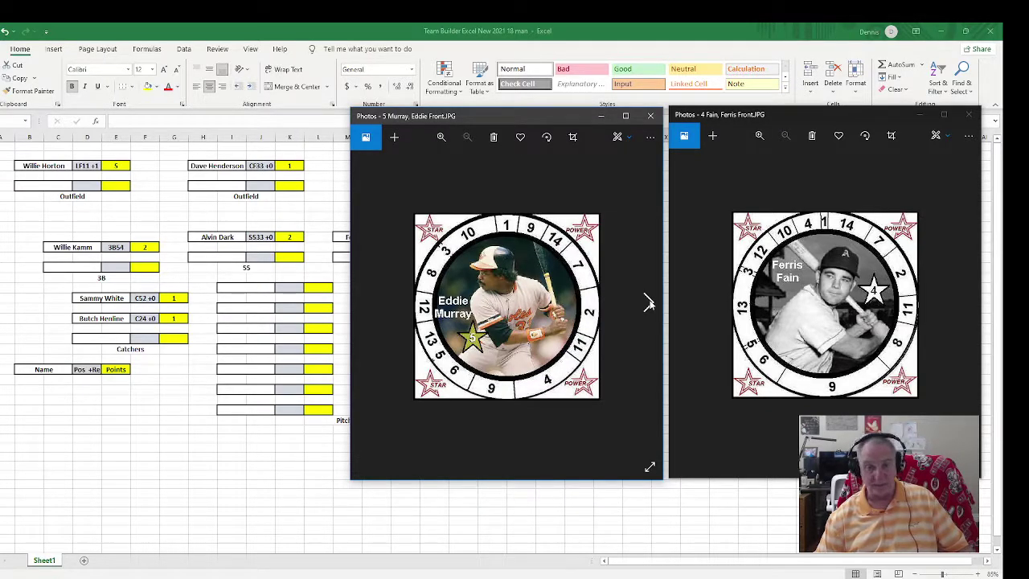
click(648, 303)
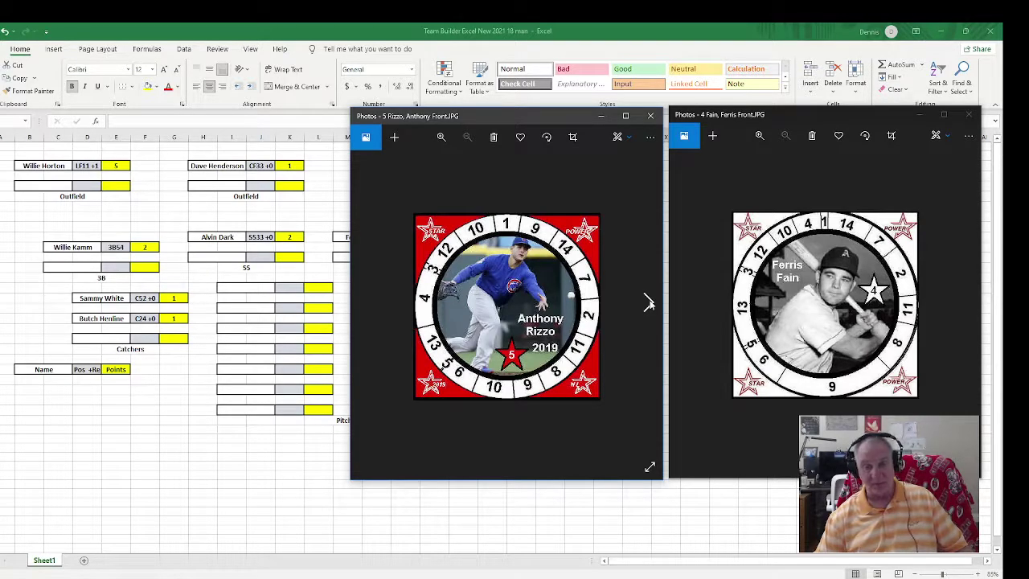
click(648, 302)
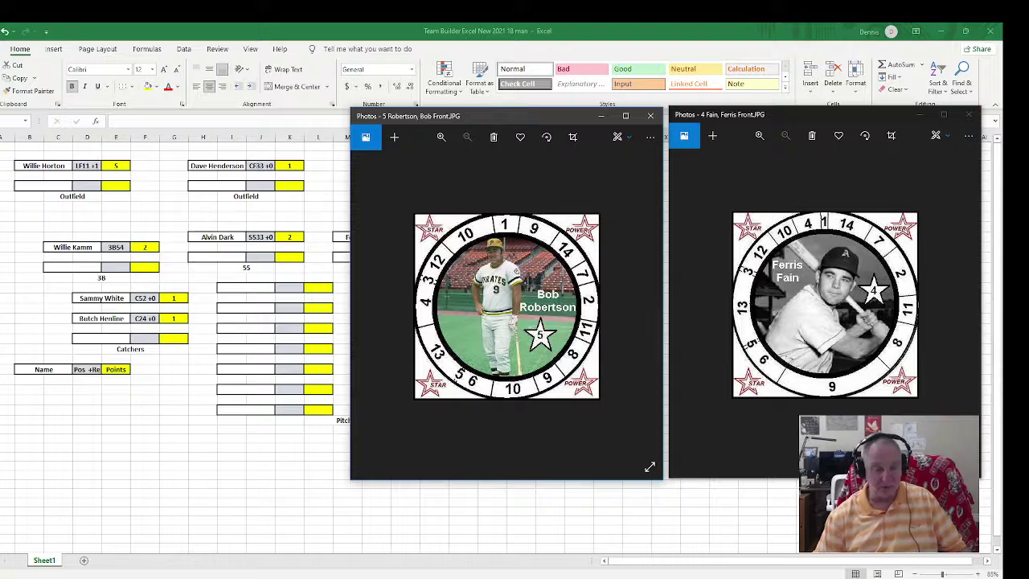
click(53, 570)
text(R)
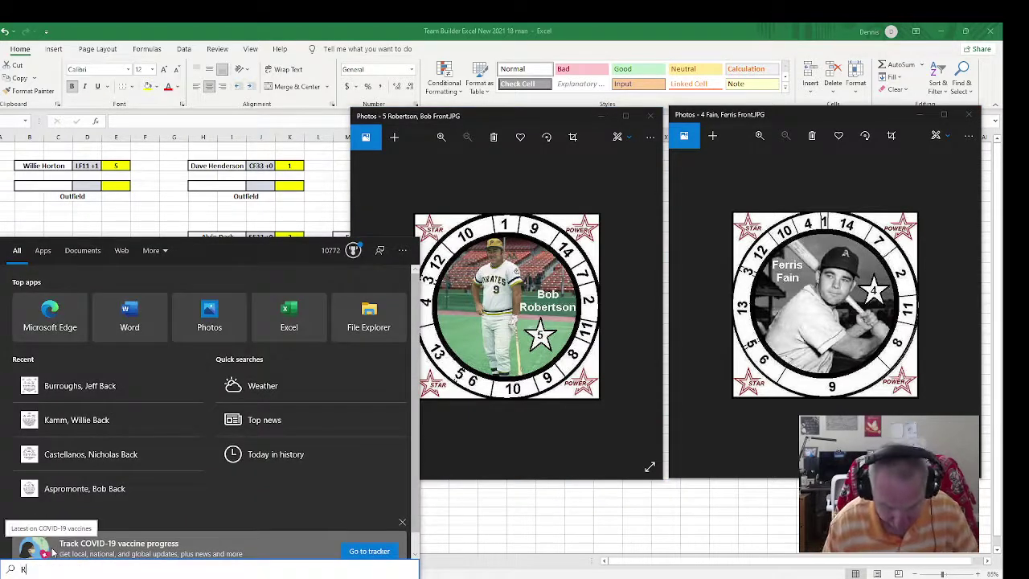
text(obertson, )
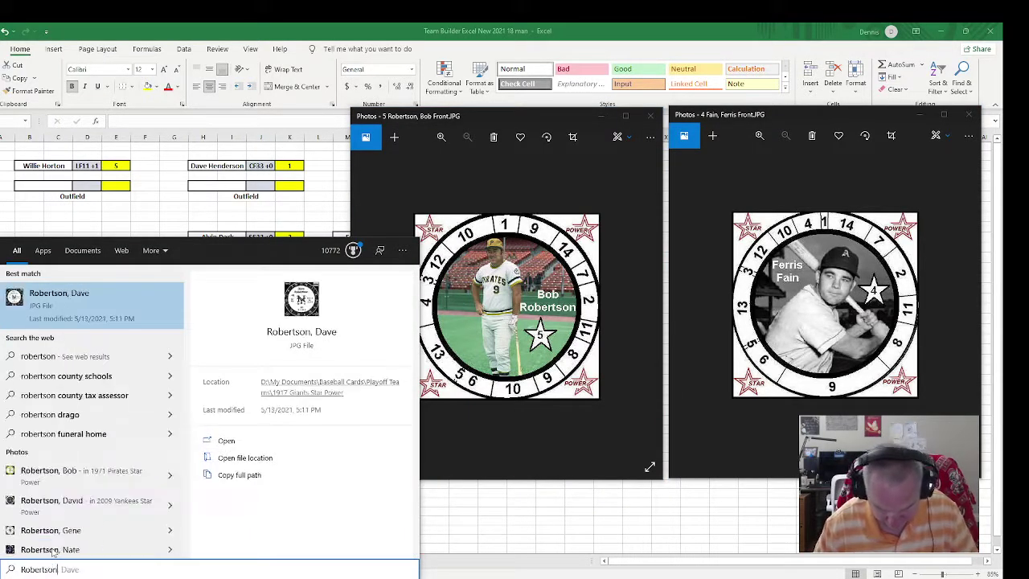
text(Bob b)
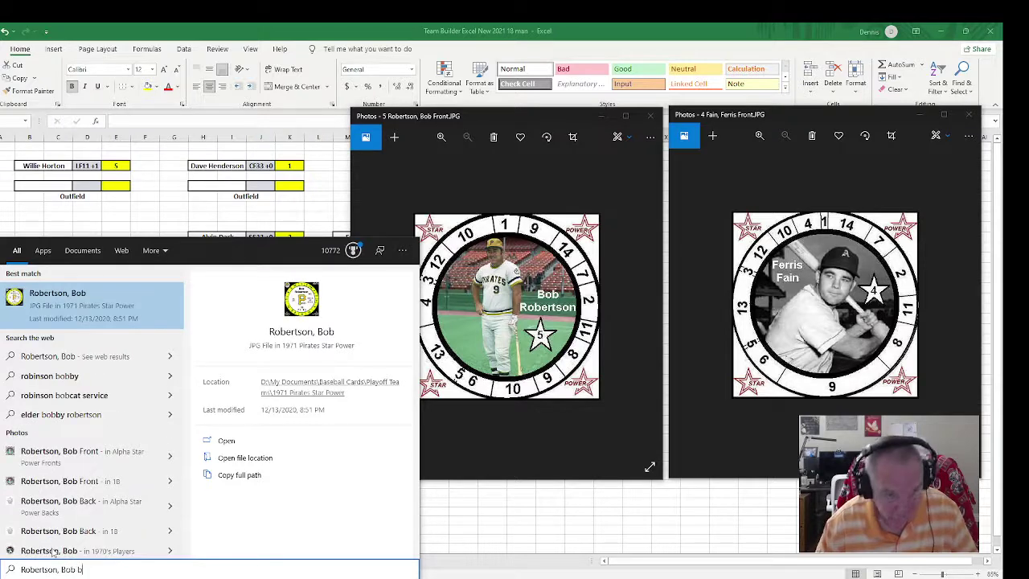
text(ack)
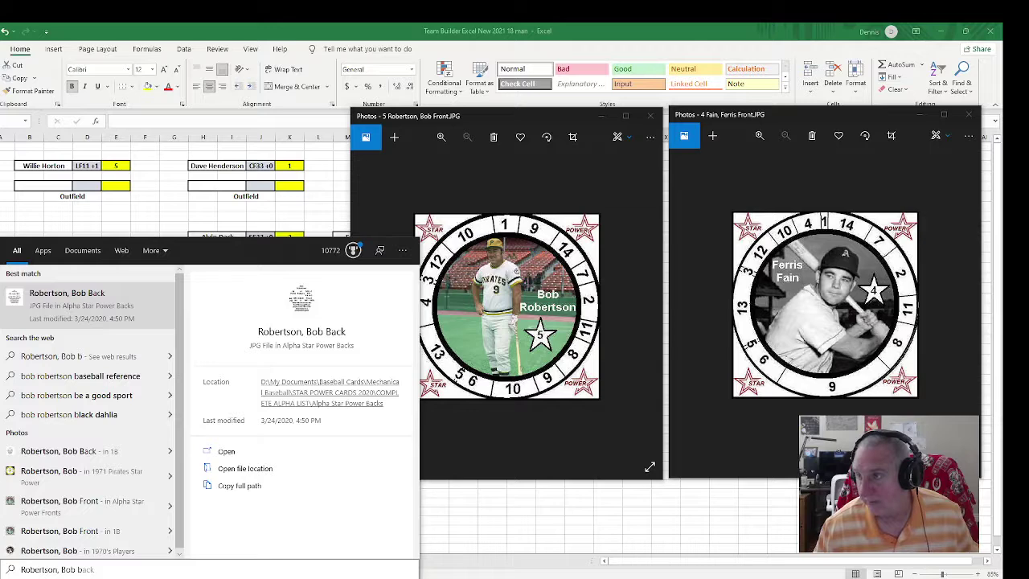
key(Return)
drag(179, 79, 193, 108)
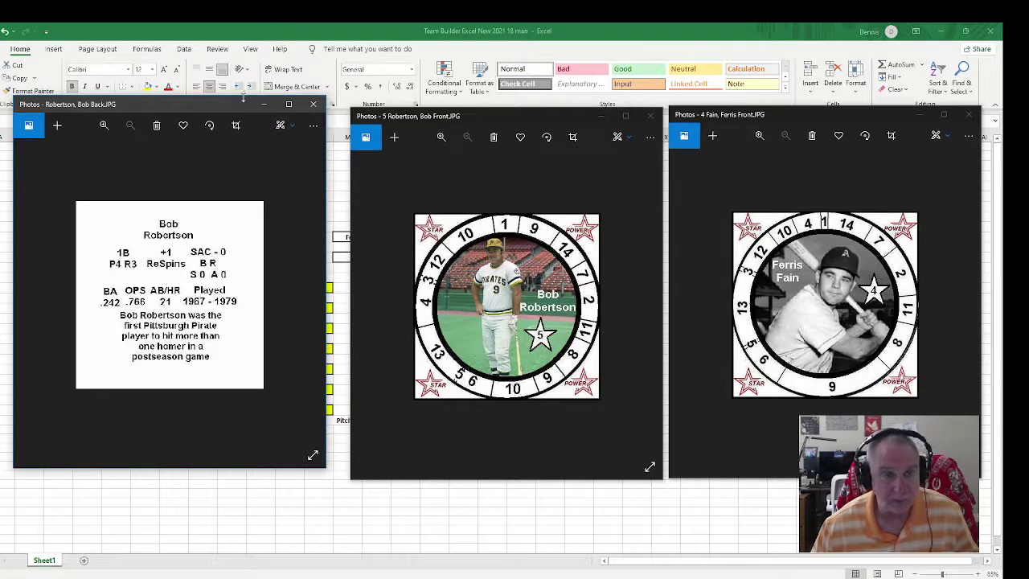
drag(224, 105, 221, 116)
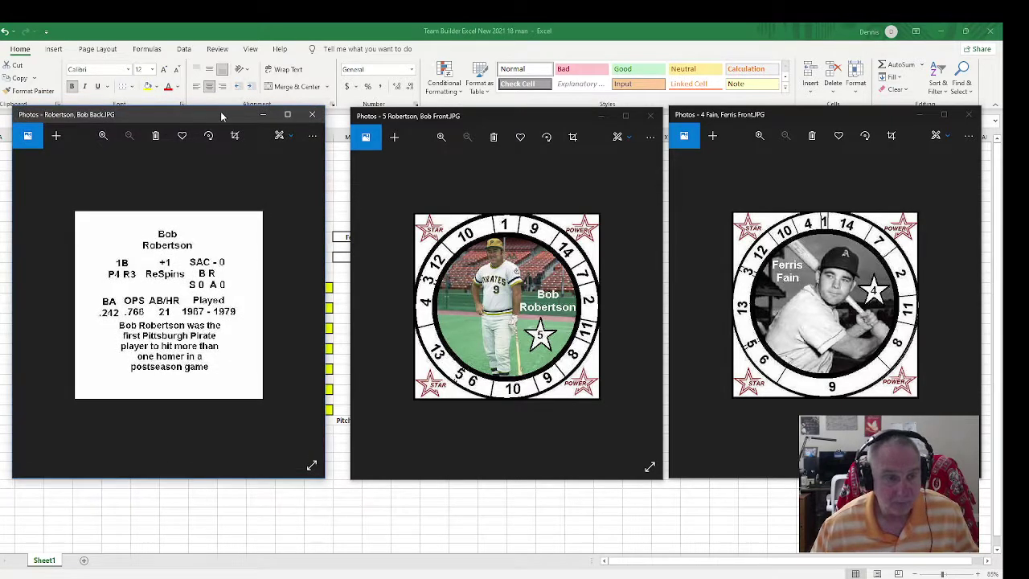
Add Bob Robertson to the first row of the 1B section with position and rating 1B43 +1 and 5 points.
click(487, 520)
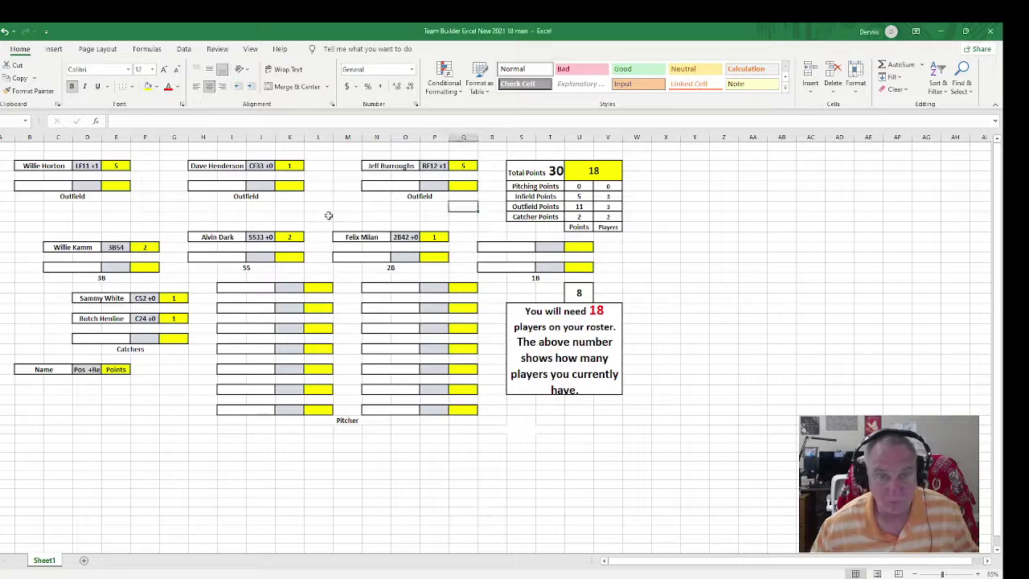
click(501, 244)
text(Bo)
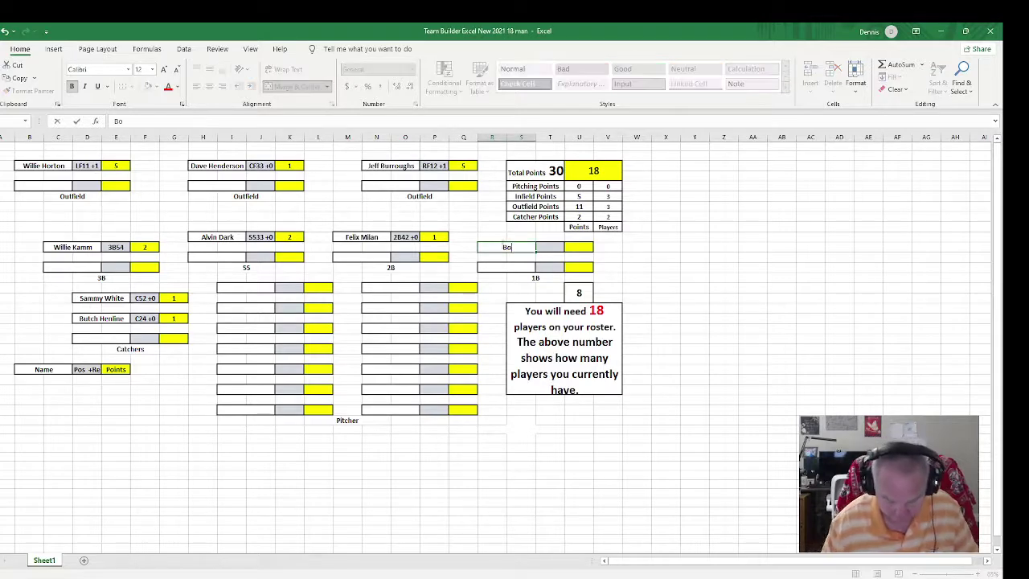
text(b Robertson)
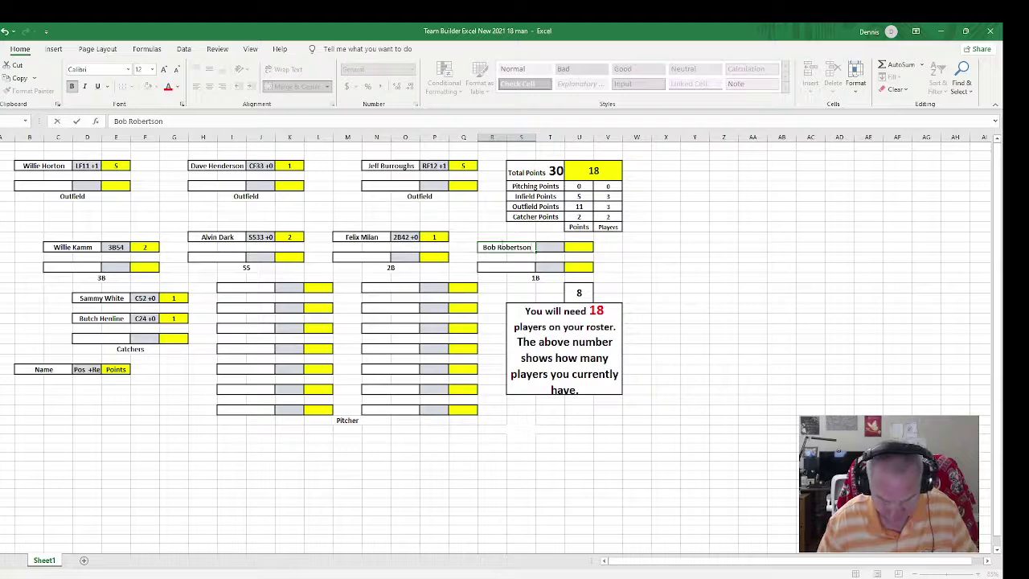
key(Tab)
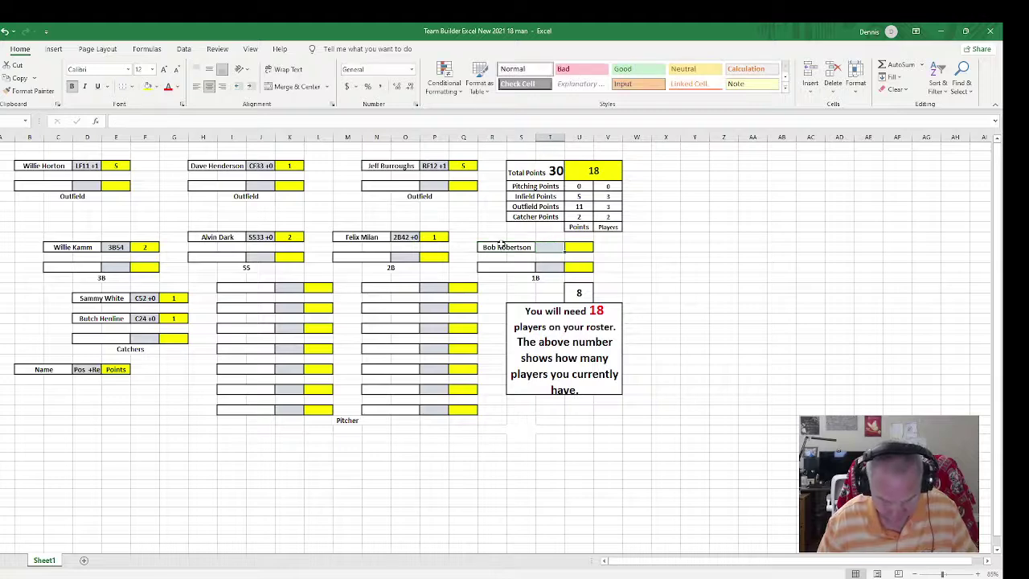
text(1B43 +)
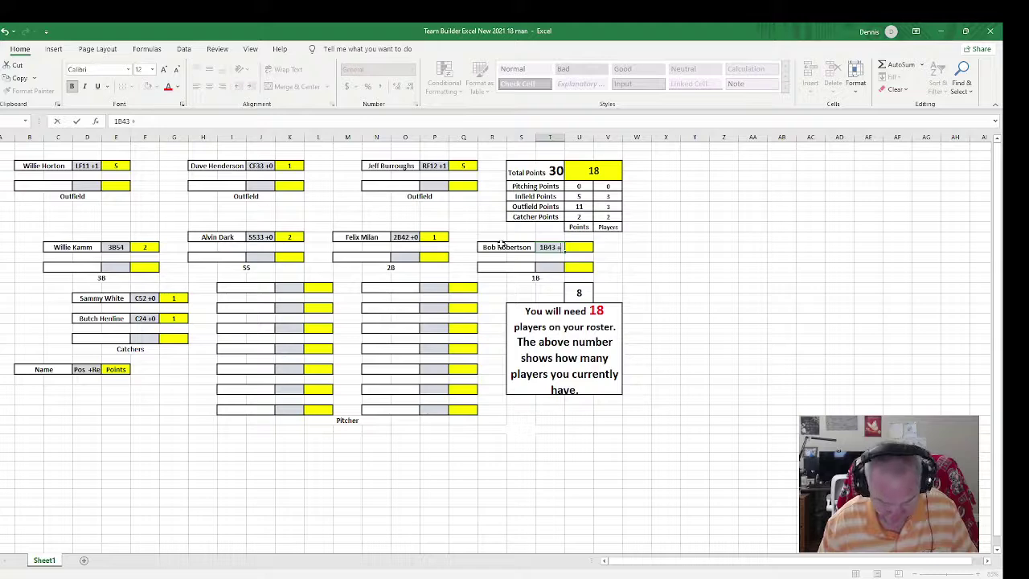
key(Tab)
text(5)
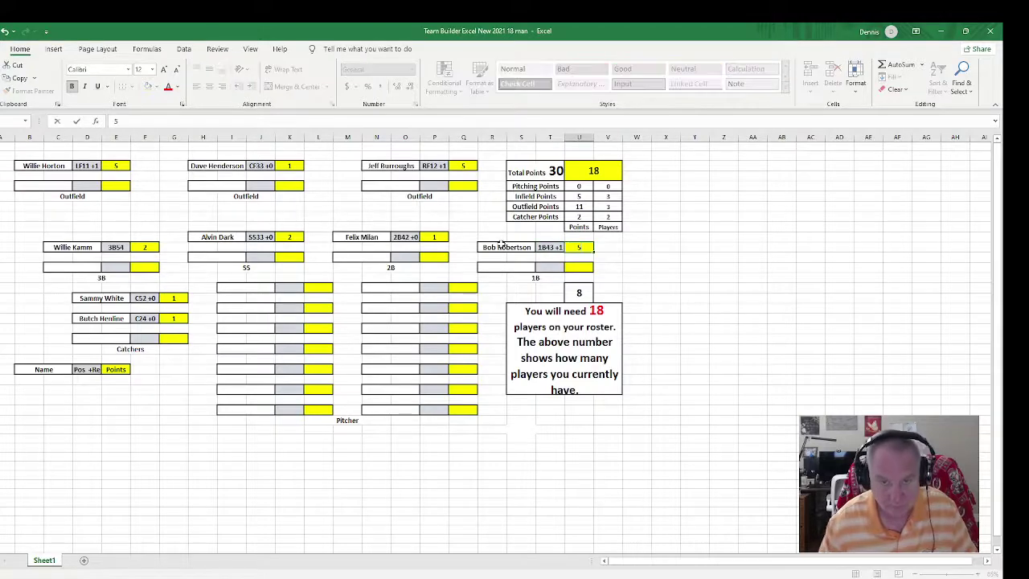
click(516, 278)
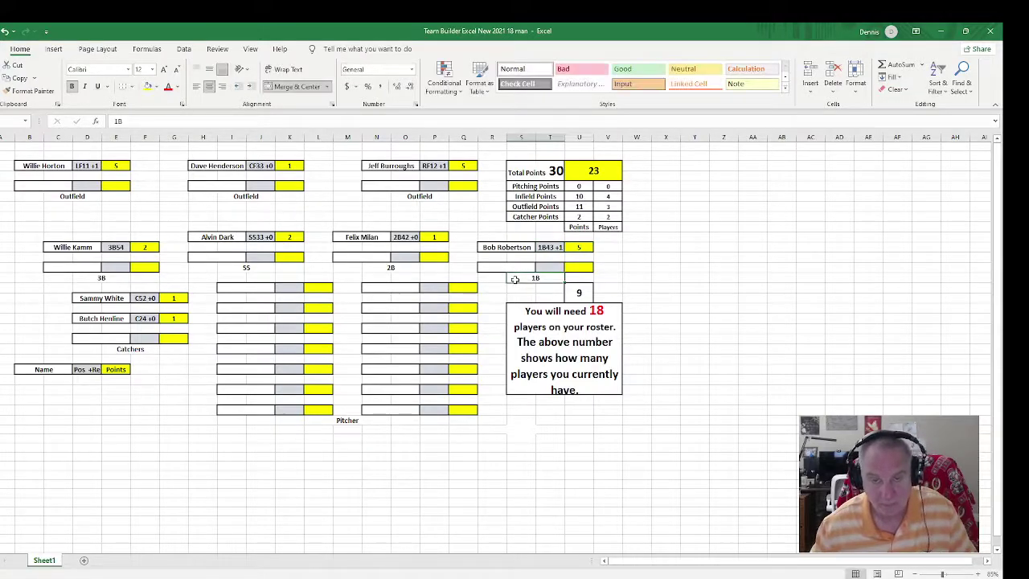
click(511, 575)
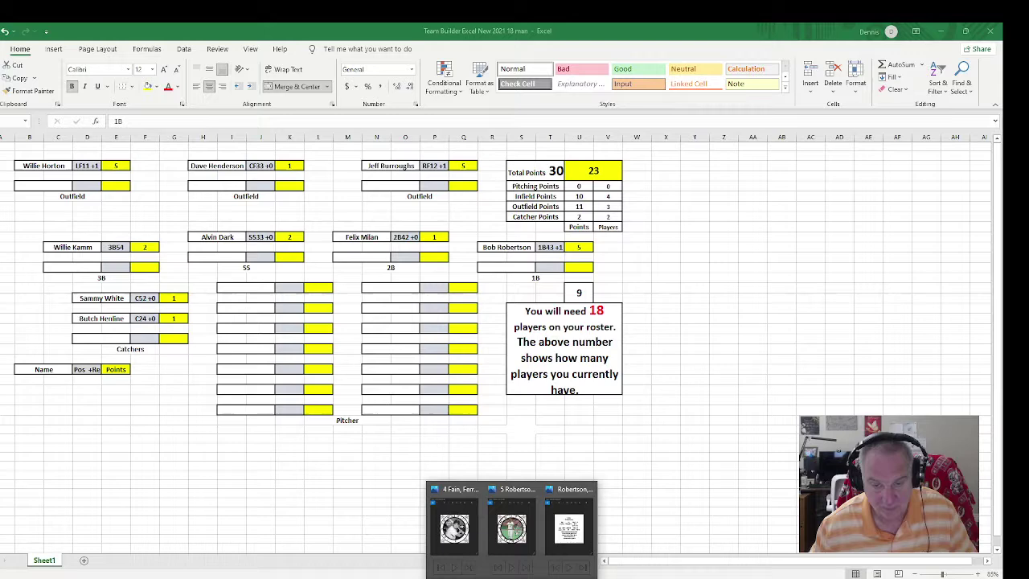
click(502, 533)
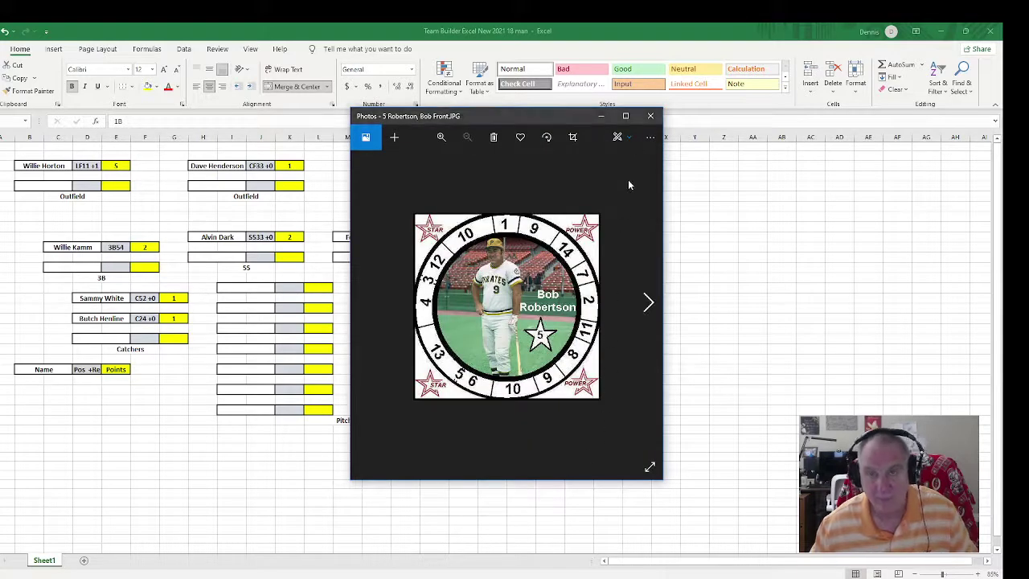
click(651, 118)
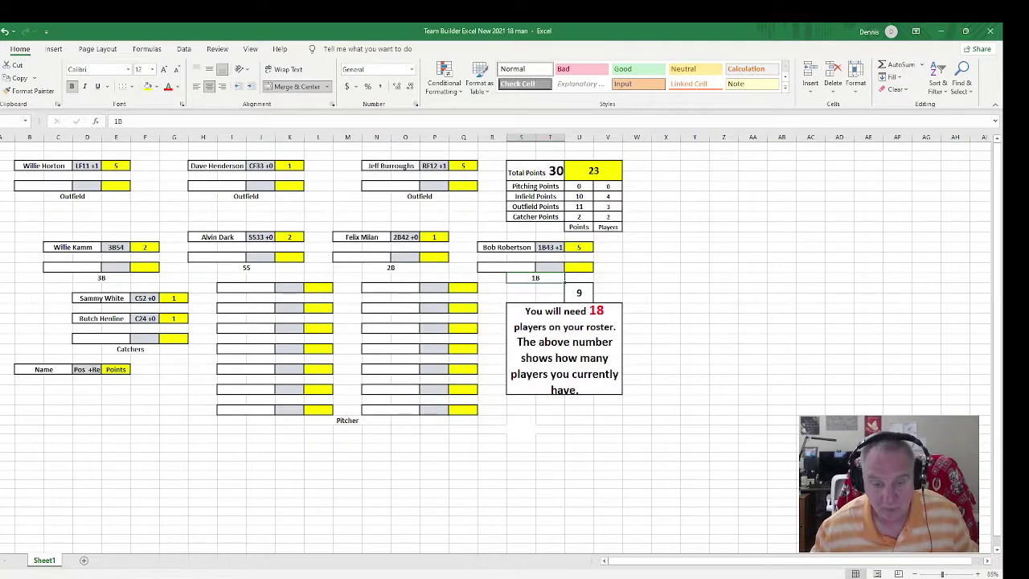
Browse the 5-point pitcher front cards from Freddy Garcia forward to Waite Hoyt.
click(512, 575)
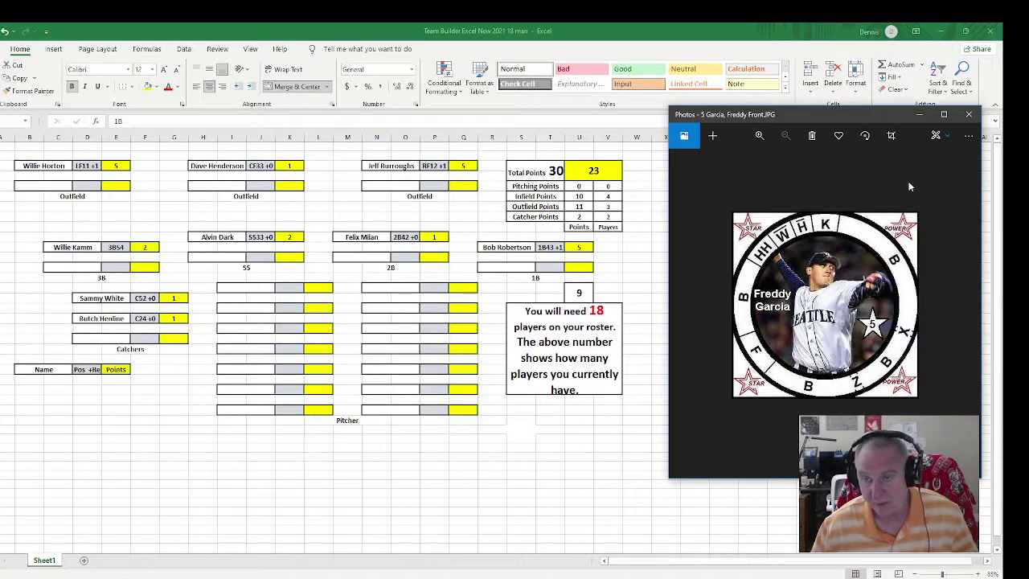
click(968, 301)
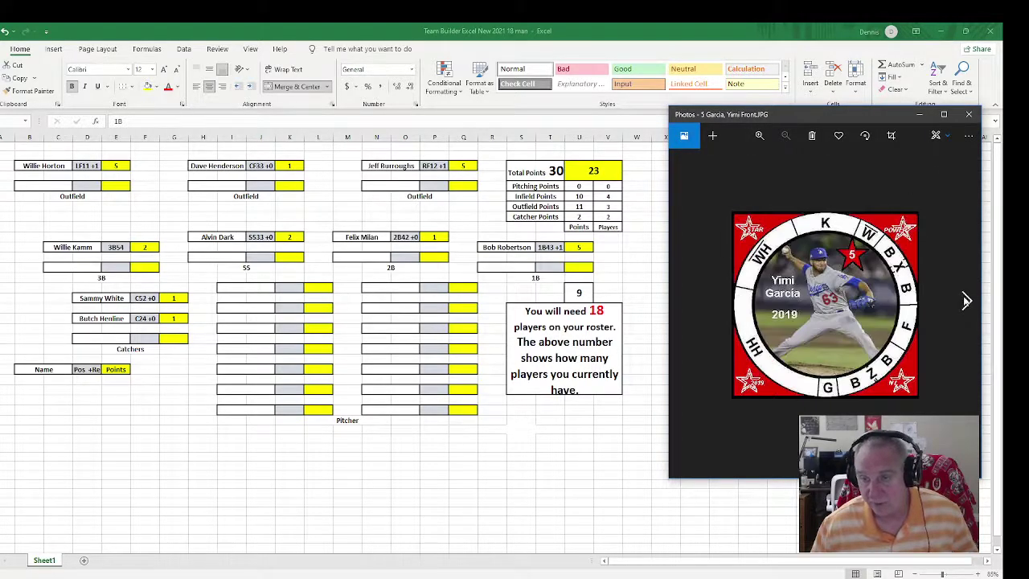
click(967, 301)
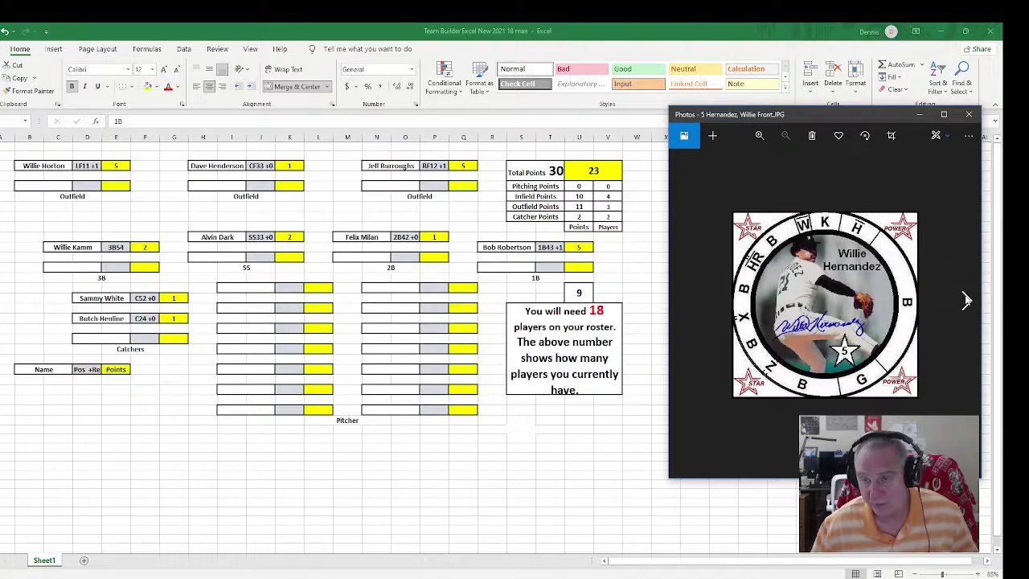
click(967, 301)
click(967, 301)
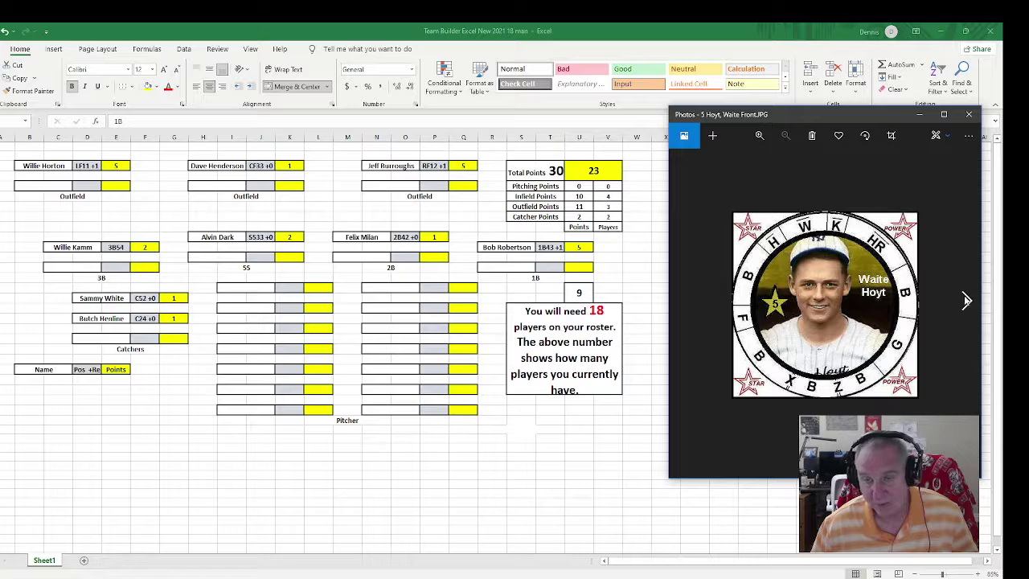
Add Waite Hoyt to the first row of the Pitcher section with 5 points.
click(245, 288)
click(246, 288)
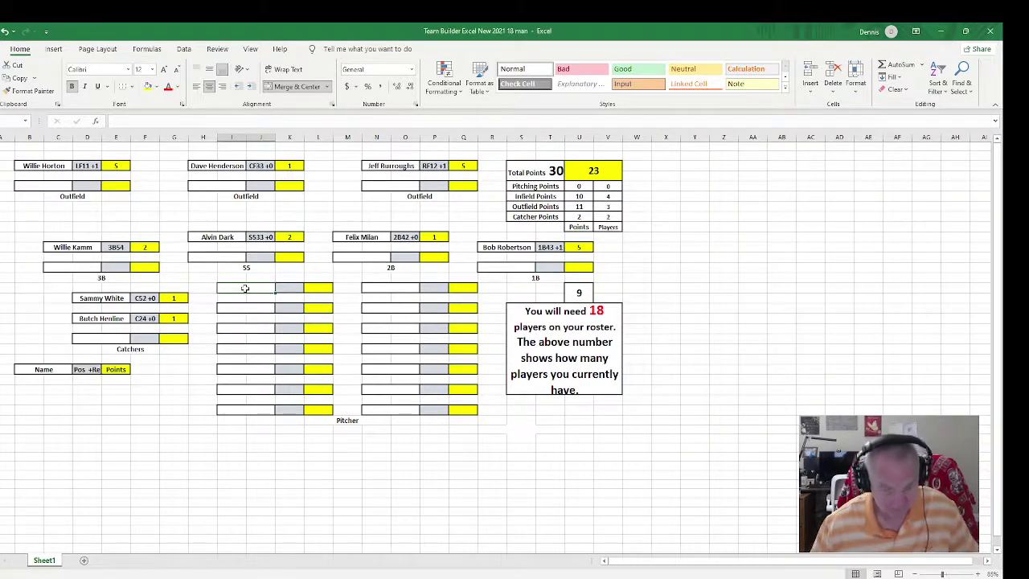
text(Waite Hoyt)
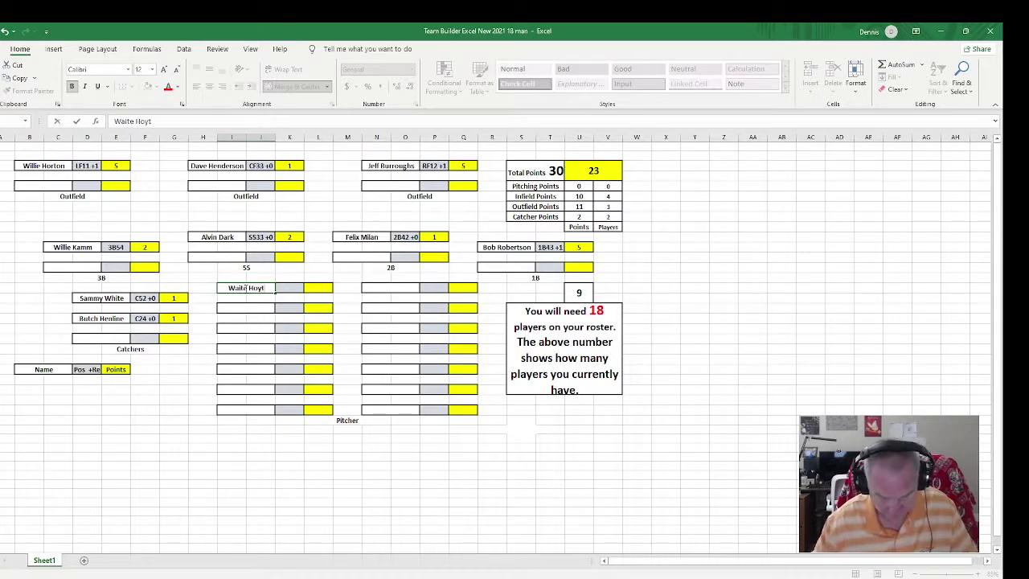
key(Tab)
key(Tab)
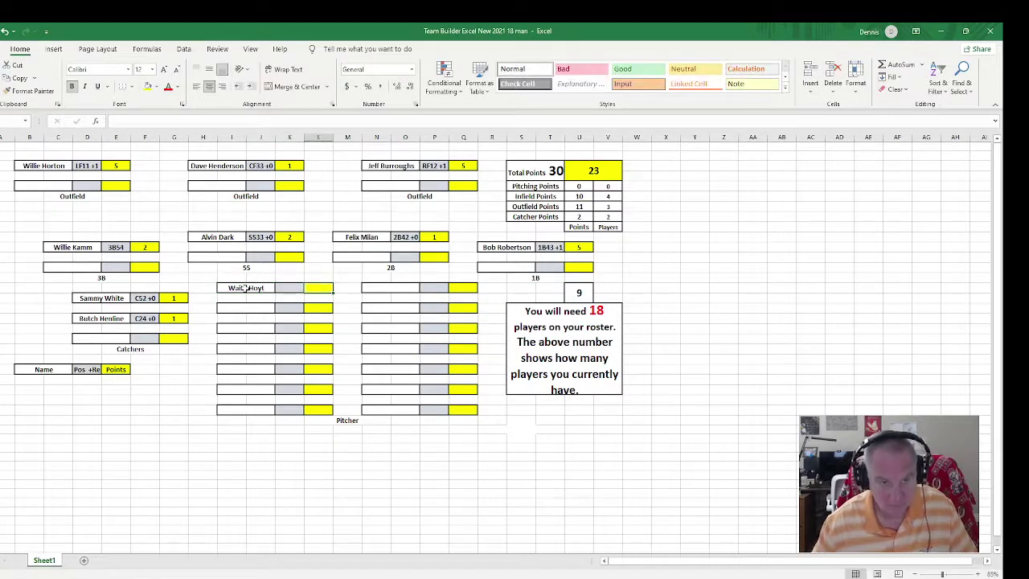
text(5)
key(Tab)
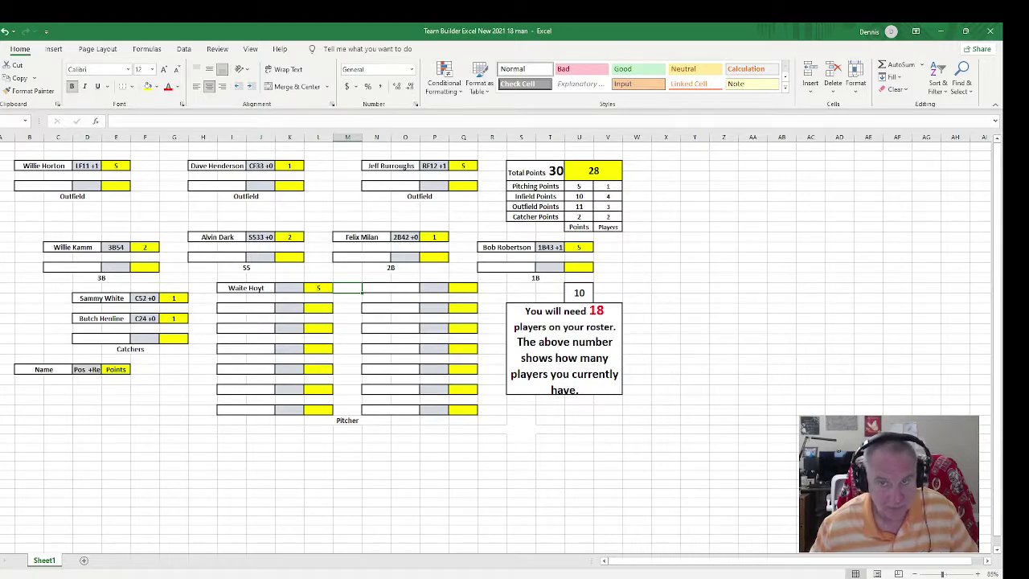
Search the computer for Waite Hoyt's back card and open it to read his pitching ratings.
click(50, 571)
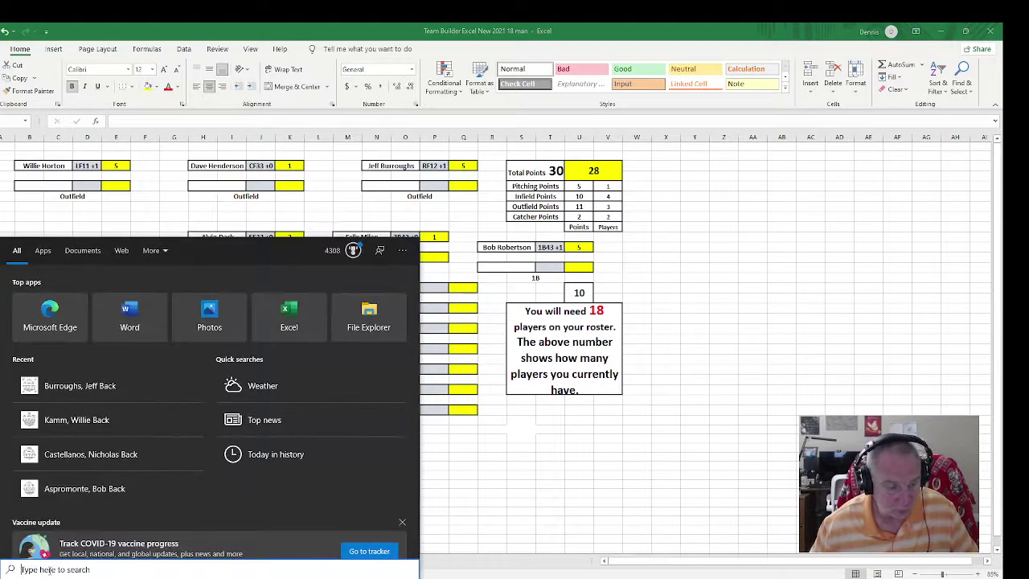
text(Hoyt)
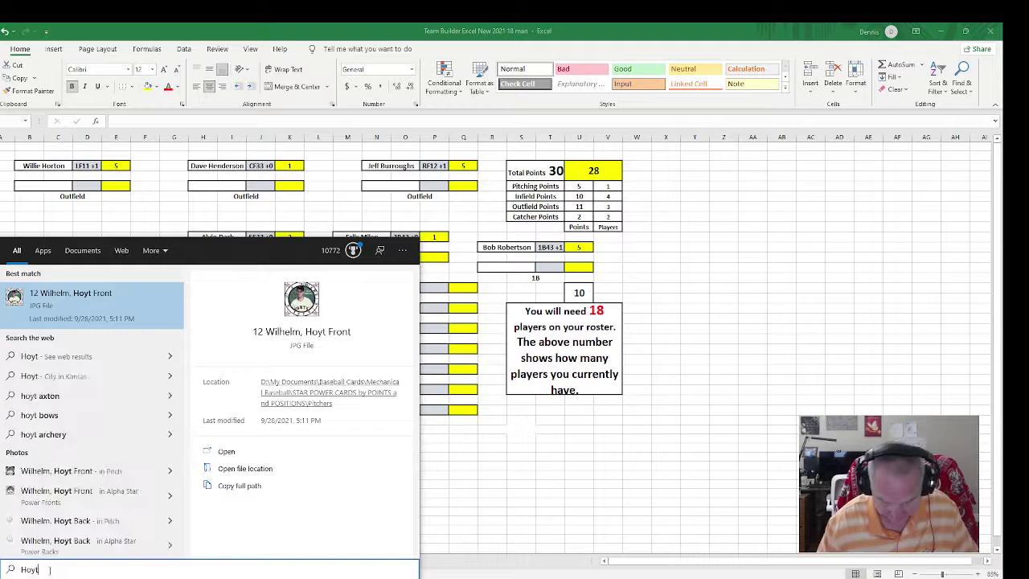
text(, Waite)
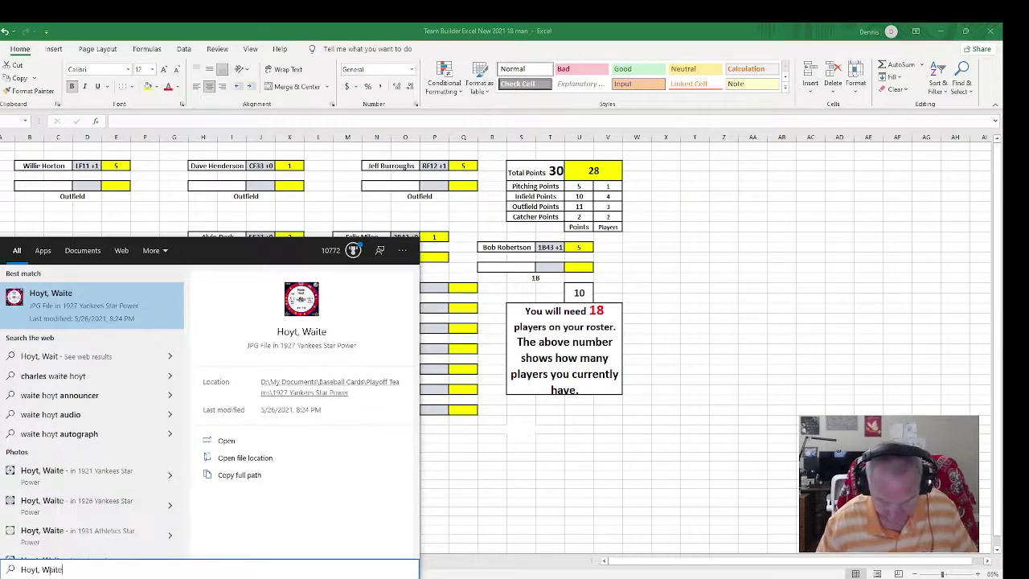
text( b)
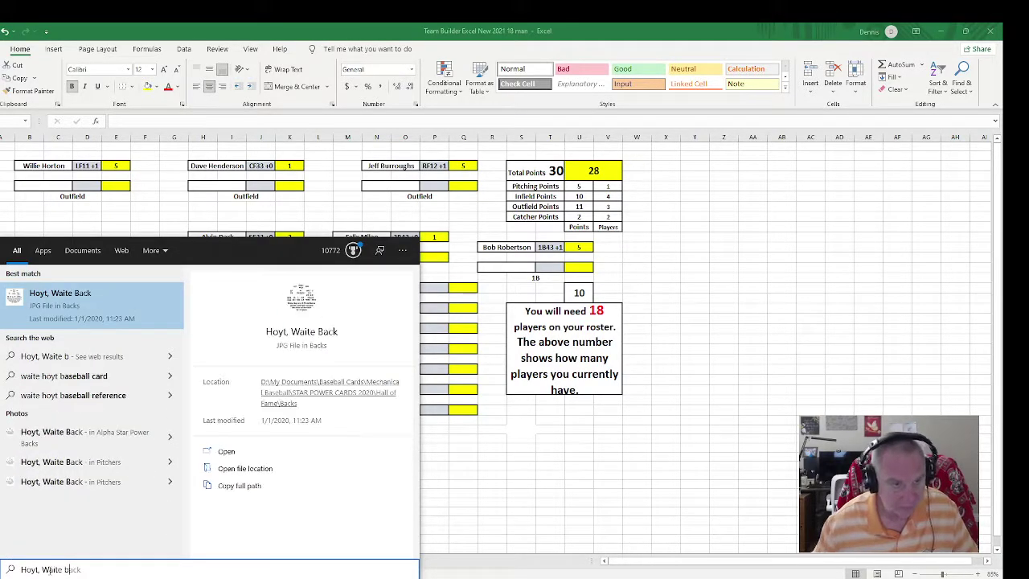
click(93, 321)
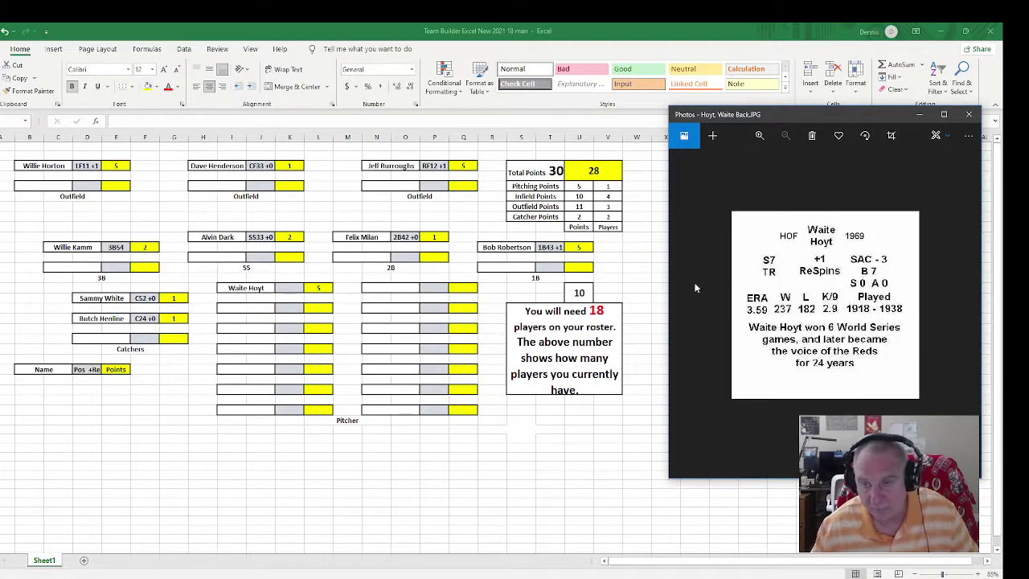
Close the Waite Hoyt back card and enter 7R +1 as his position and rating.
key(alt+F4)
click(289, 288)
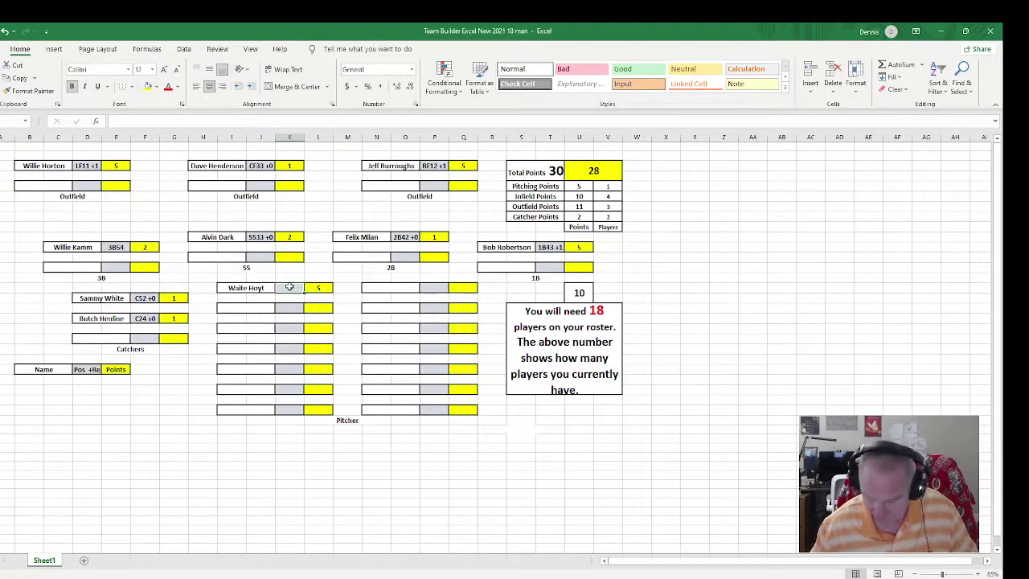
text(7R +1)
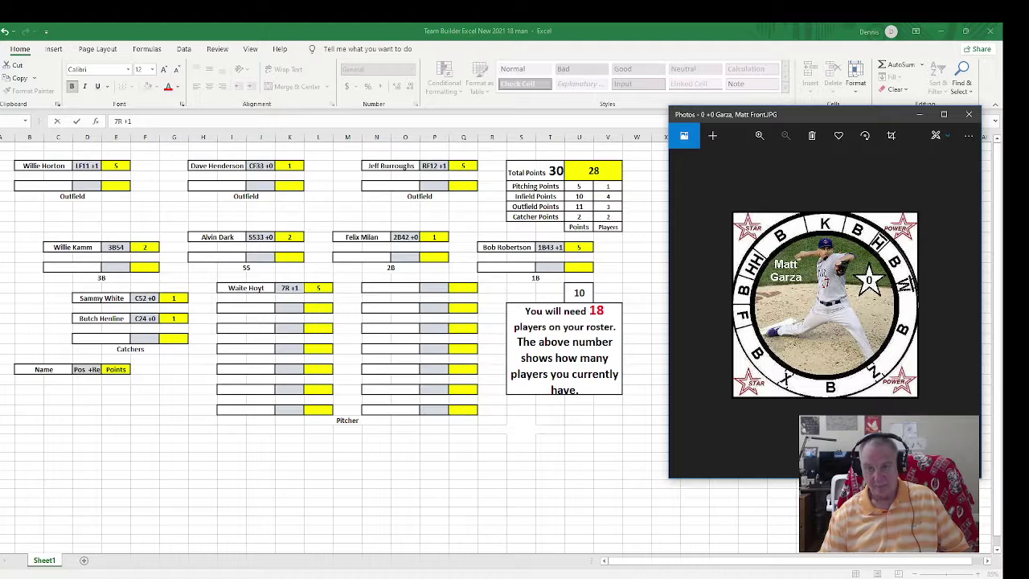
Add Matt Garza to the second pitcher row with 0 points, leaving his position and rating blank.
click(239, 310)
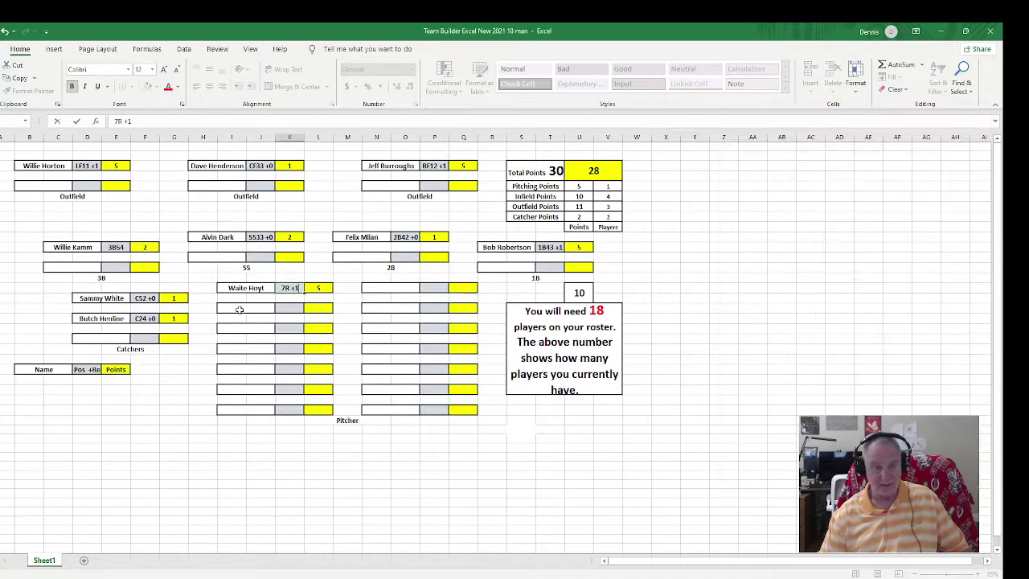
text(Ma)
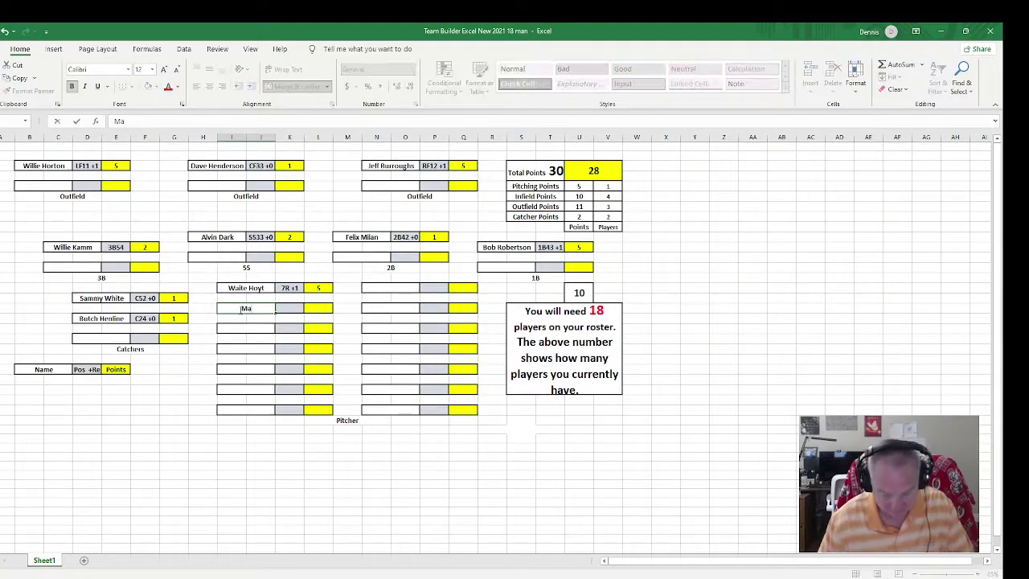
text(tt Garza)
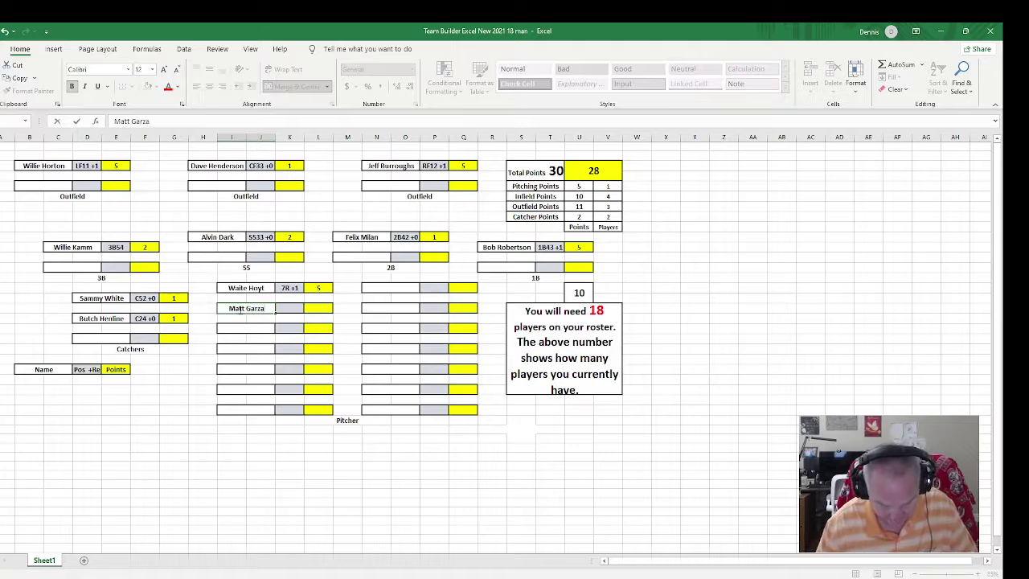
key(Tab)
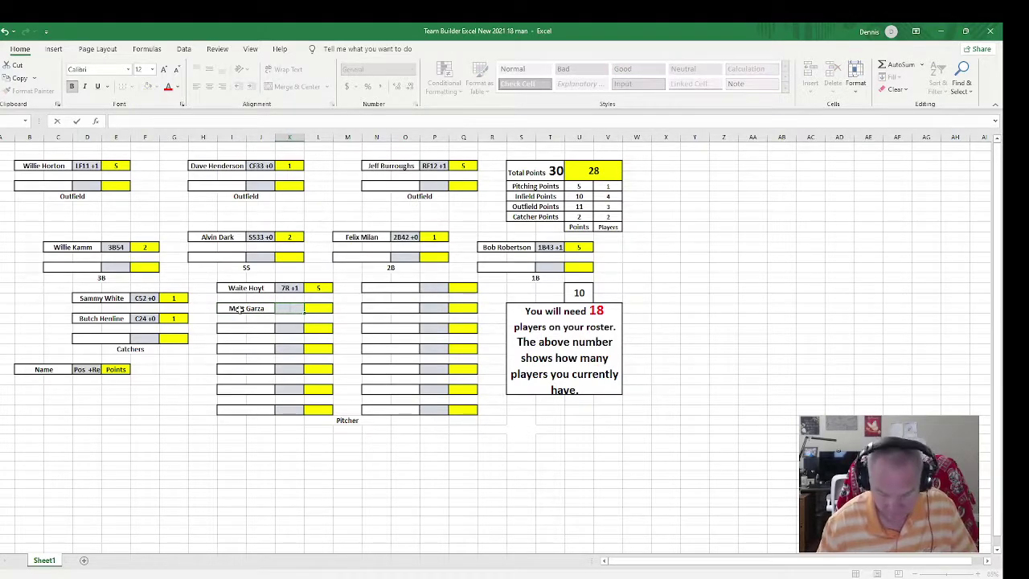
key(Tab)
text(0)
key(Tab)
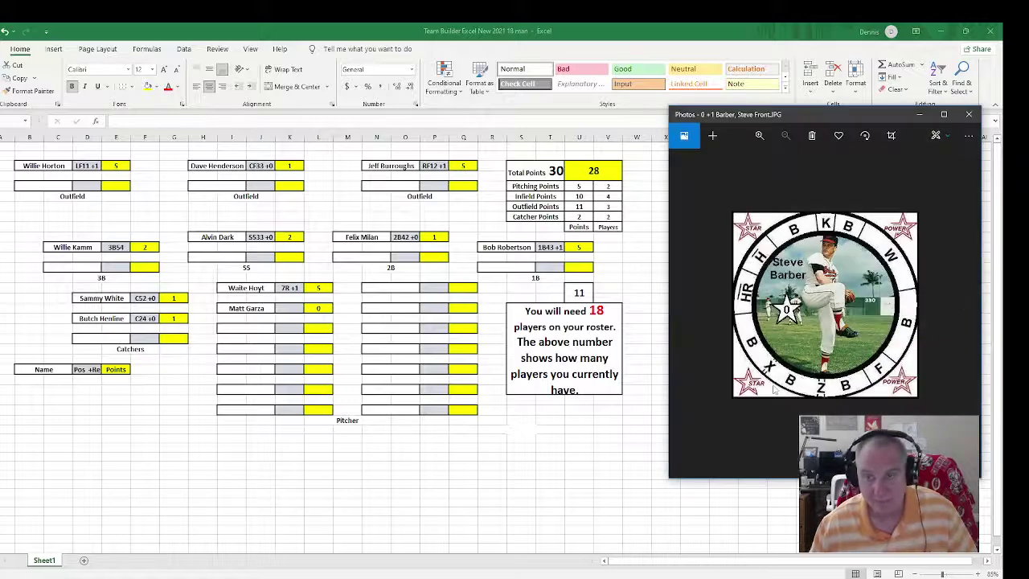
Add Steve Barber to the third pitcher row with 0 points, leaving his position and rating blank.
click(249, 329)
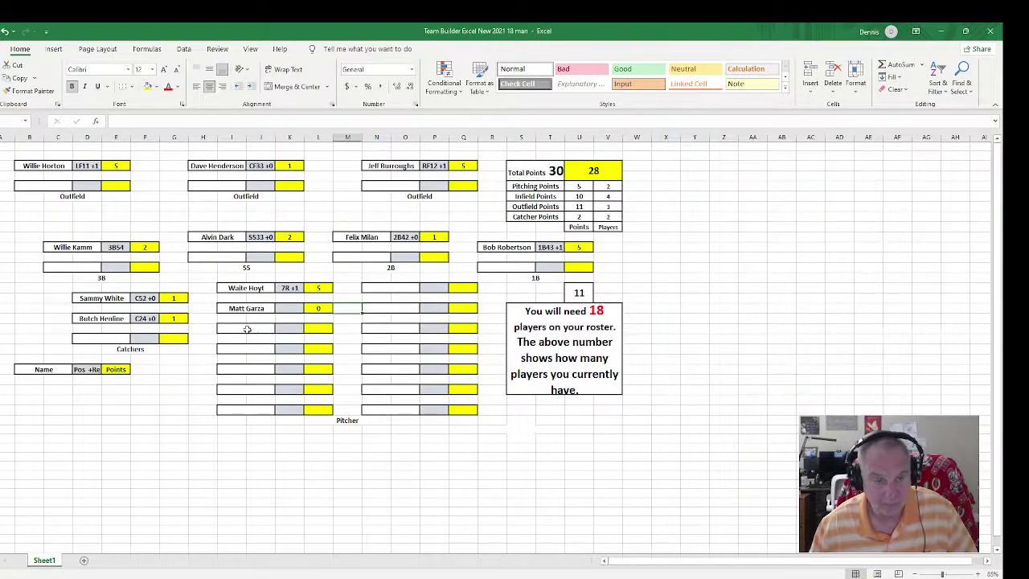
text(Stev)
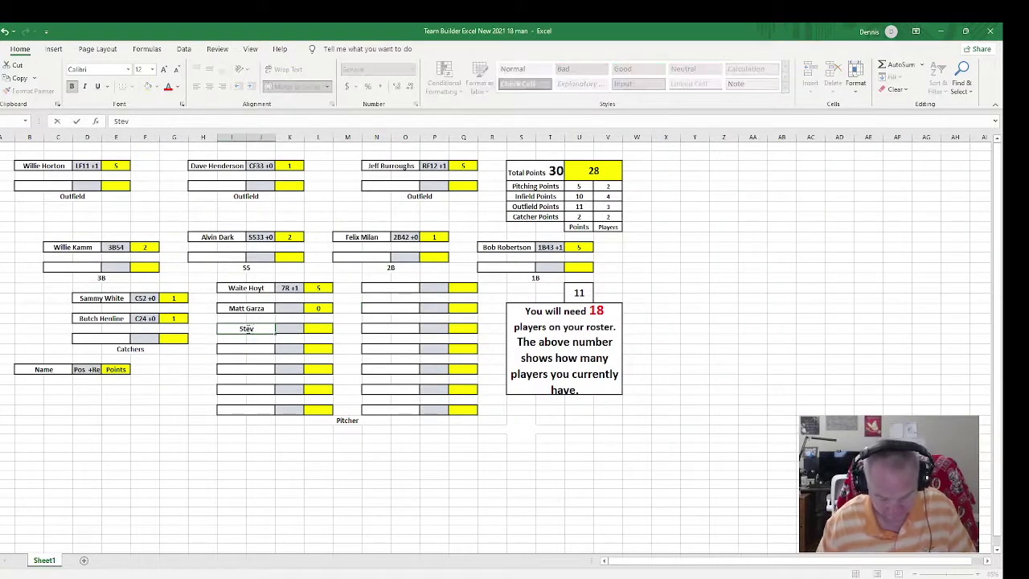
text(e Barber)
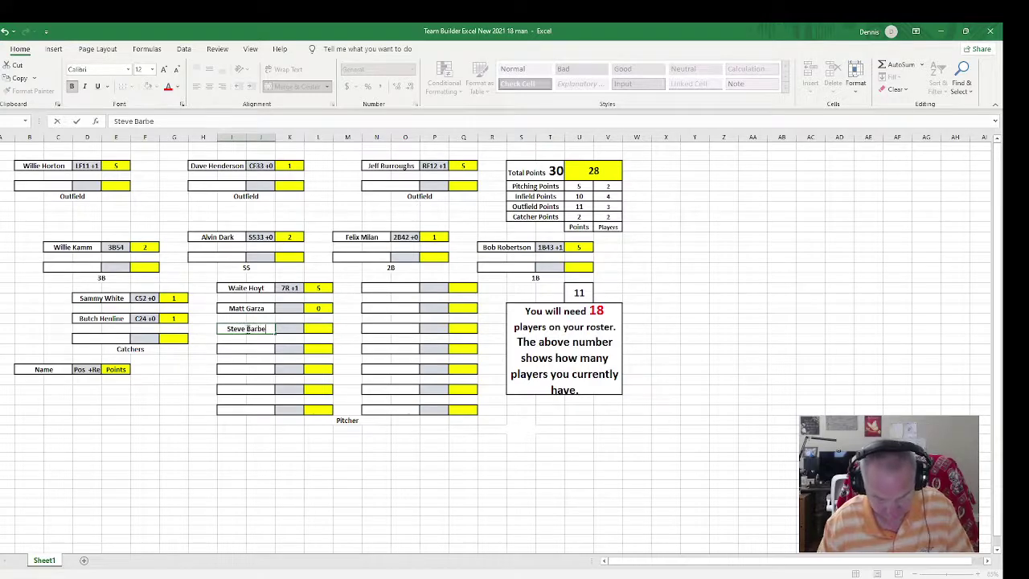
key(Tab)
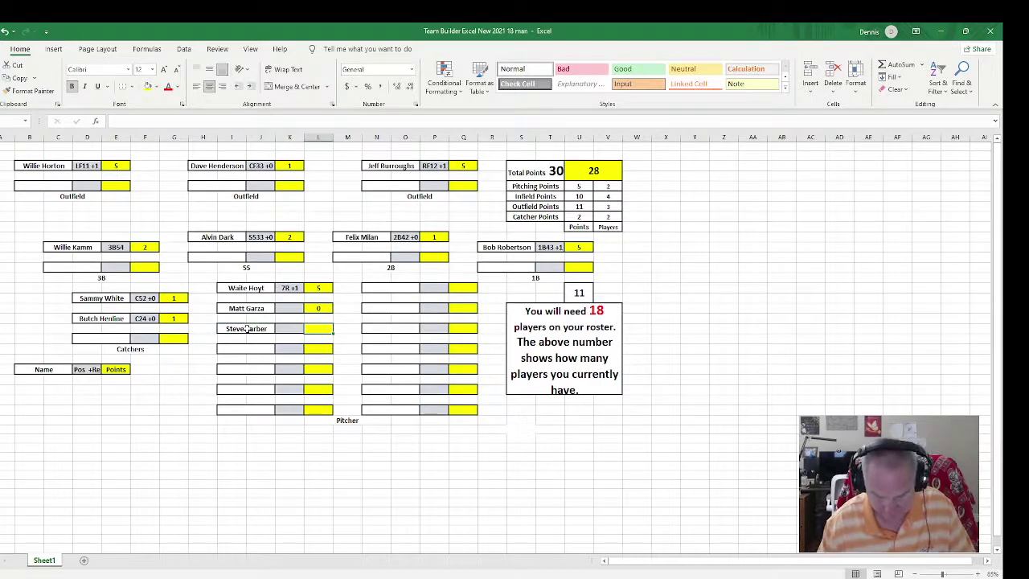
text(0)
key(Return)
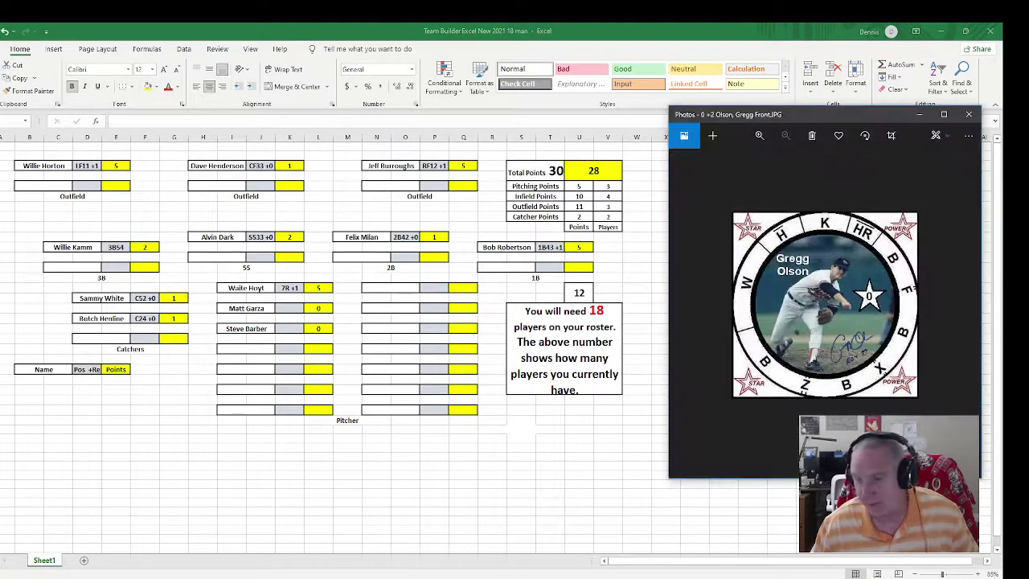
Add Gregg Olson to the fourth pitcher row with 0 points, leaving his position and rating blank.
click(243, 349)
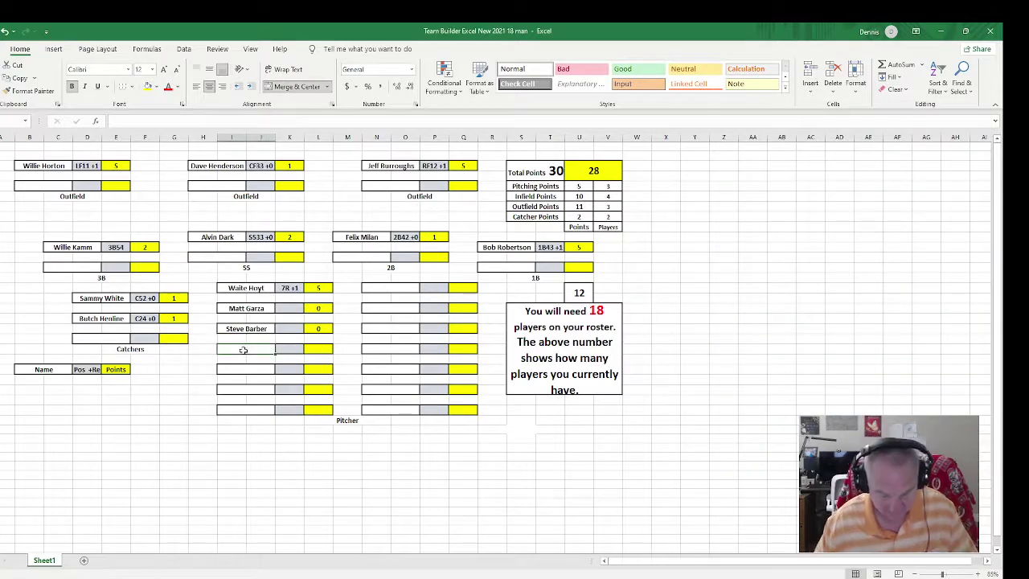
text(Greg)
text(Olson)
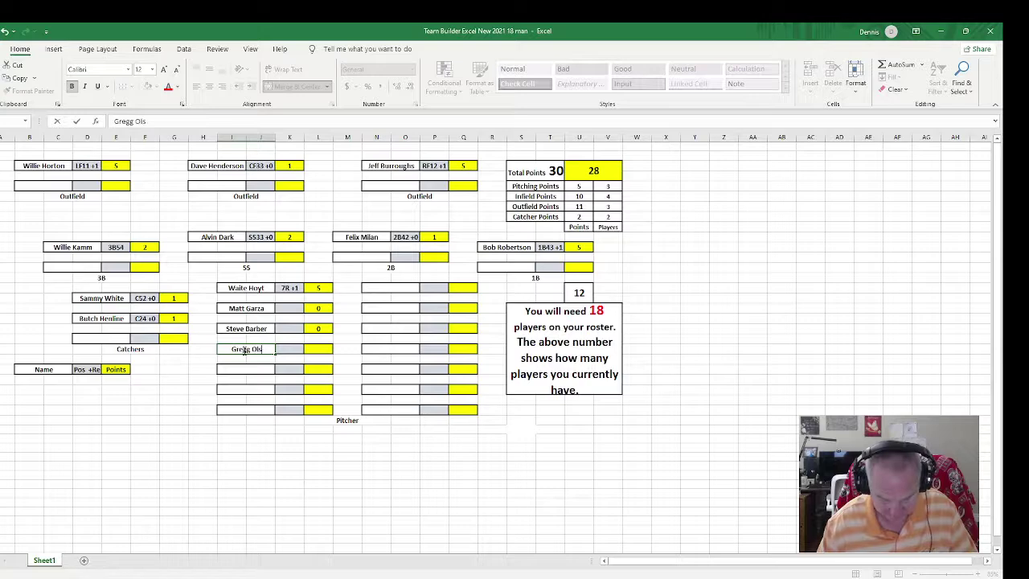
key(Tab)
key(Tab)
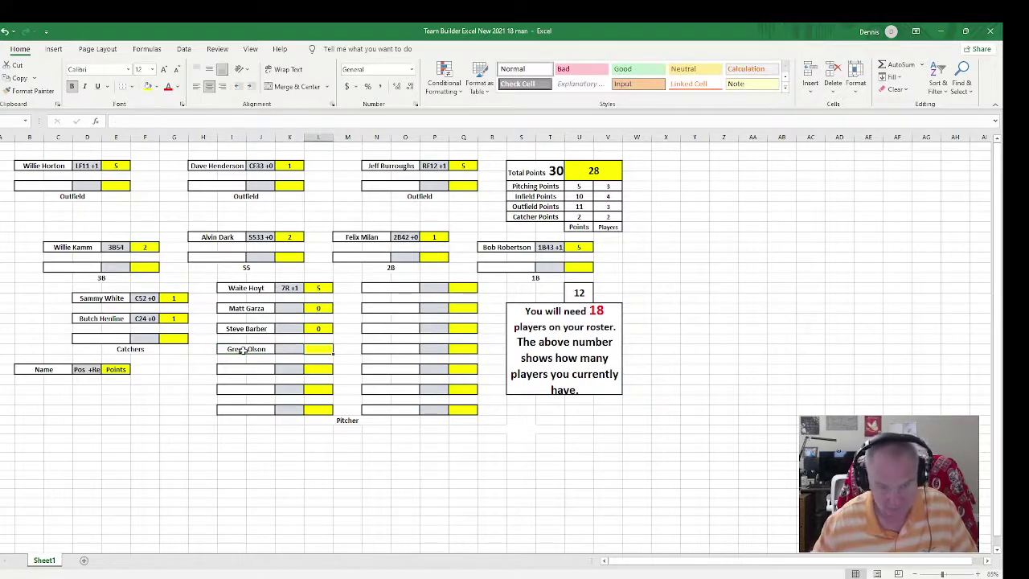
text(0)
key(Return)
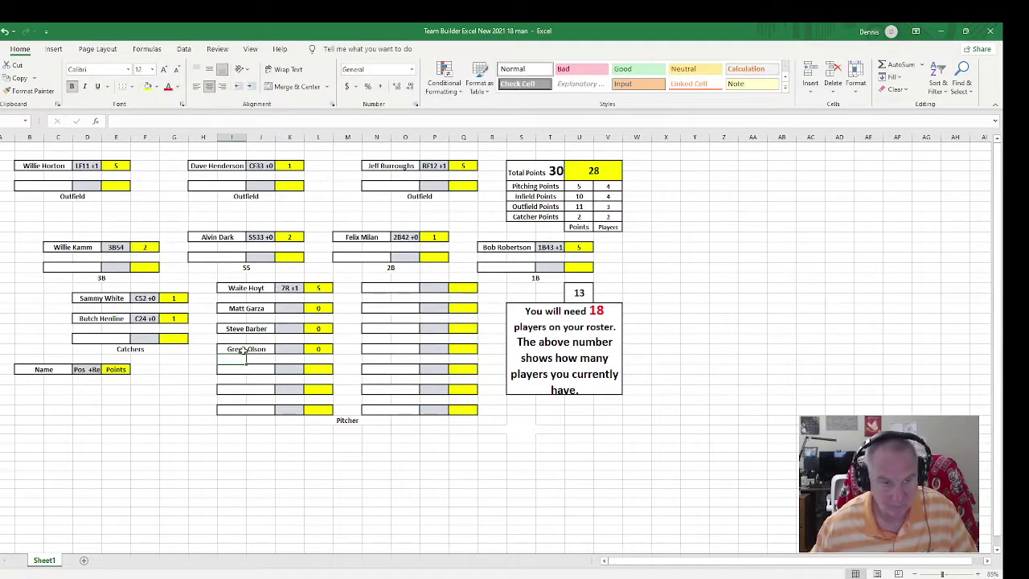
Add Bobby Thigpen to the fifth pitcher row with 0 points, leaving his position and rating blank.
click(237, 368)
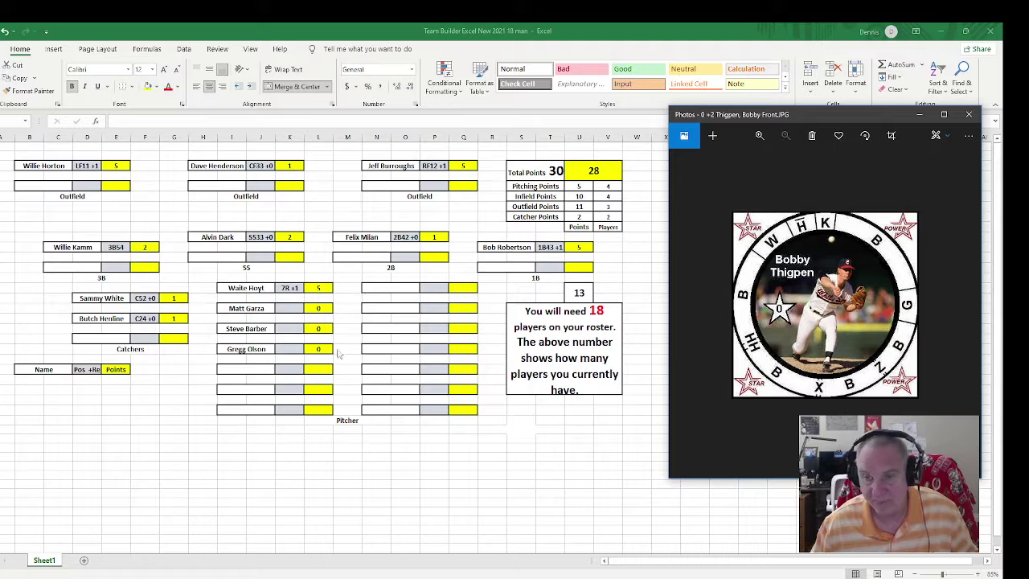
click(245, 371)
text(Bo)
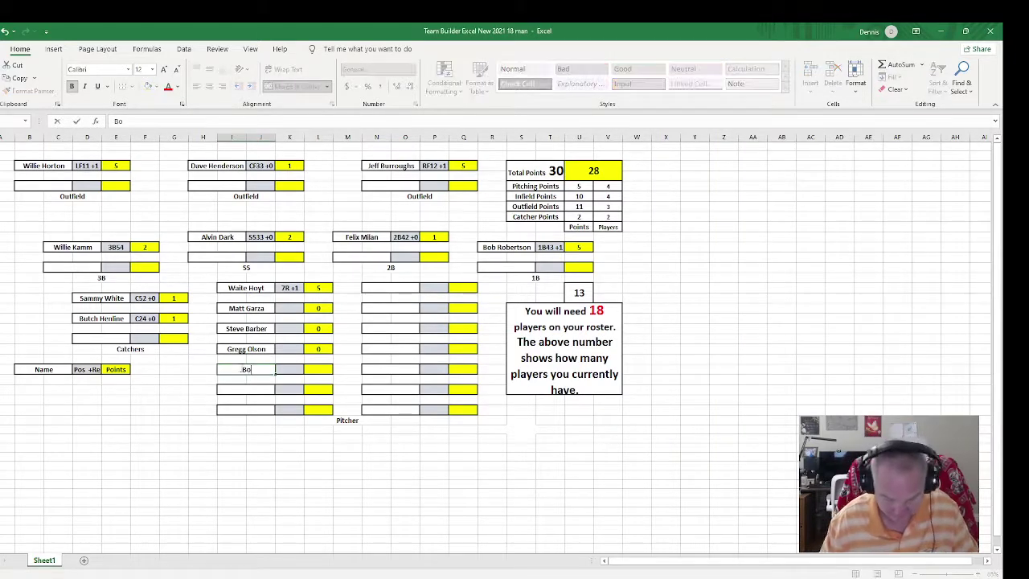
text(bby Thigpen)
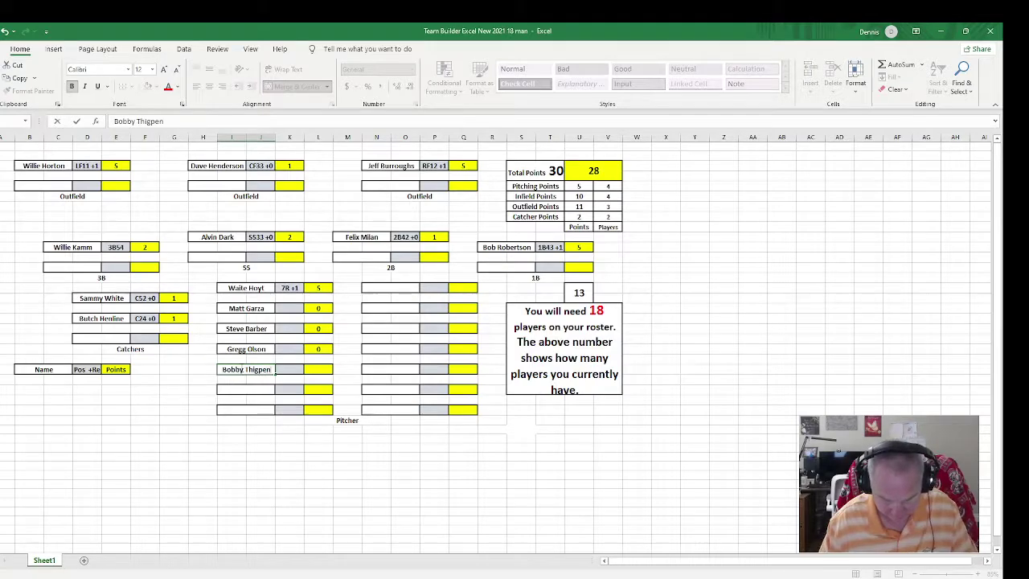
key(Tab)
text(0)
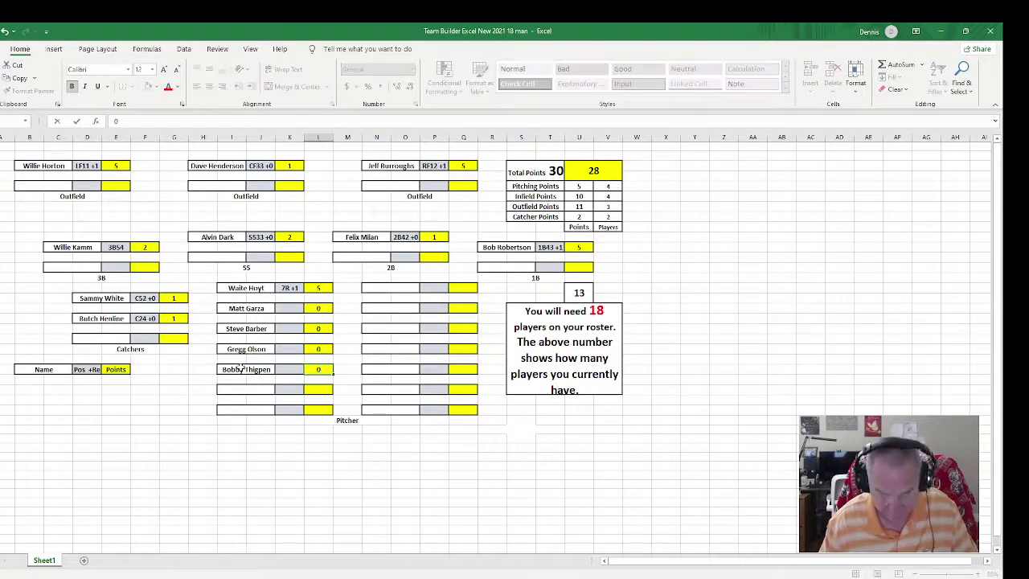
key(Return)
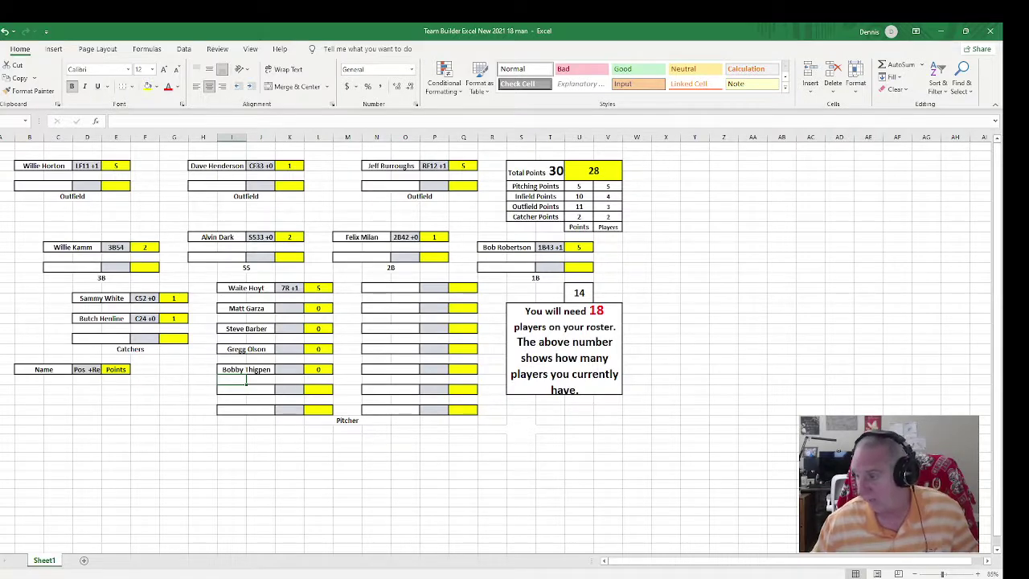
Add Jeff Brantley to the sixth pitcher row with 0 points, leaving his position and rating blank.
key(alt+Tab)
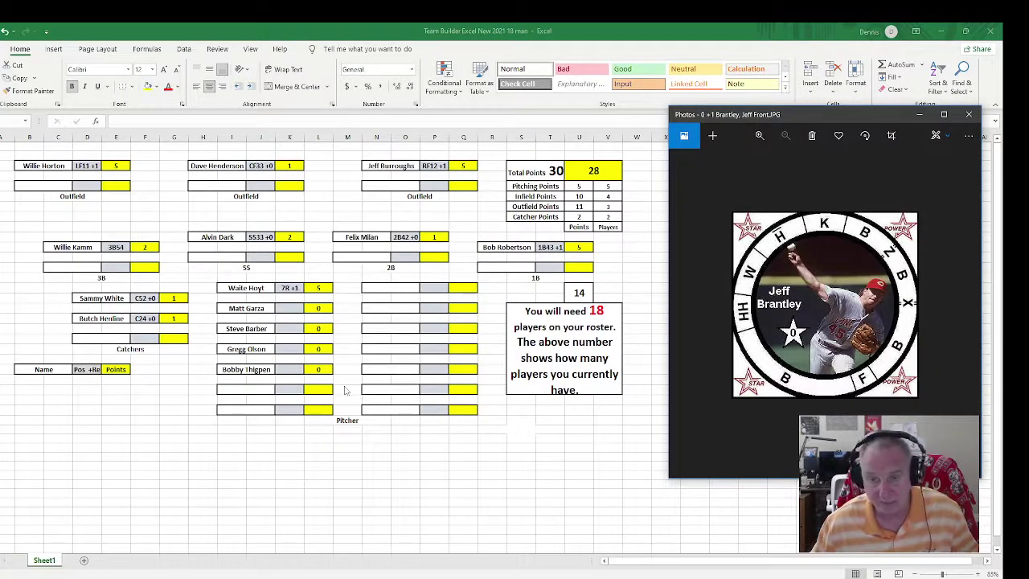
click(242, 391)
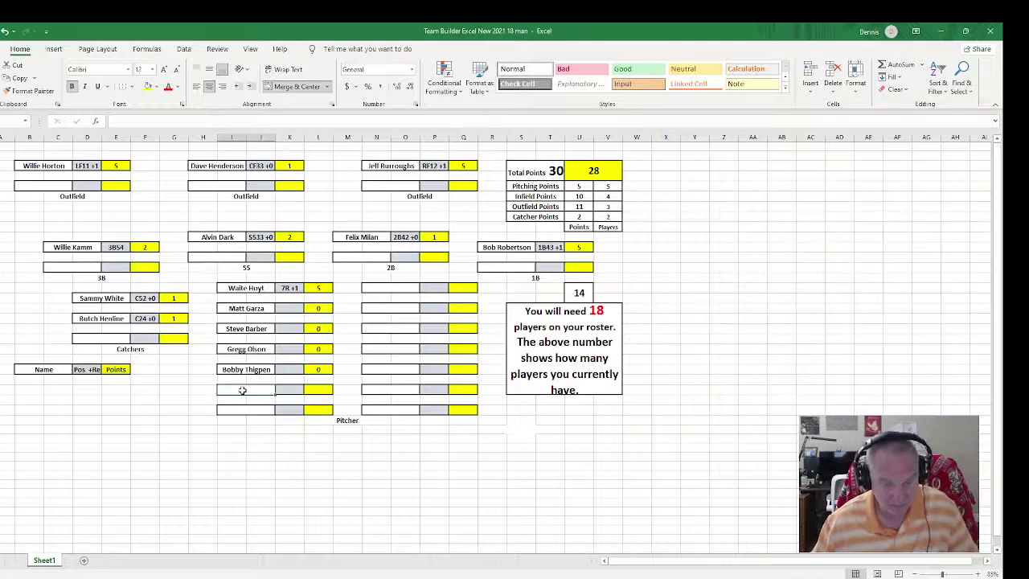
text(Jeff Br)
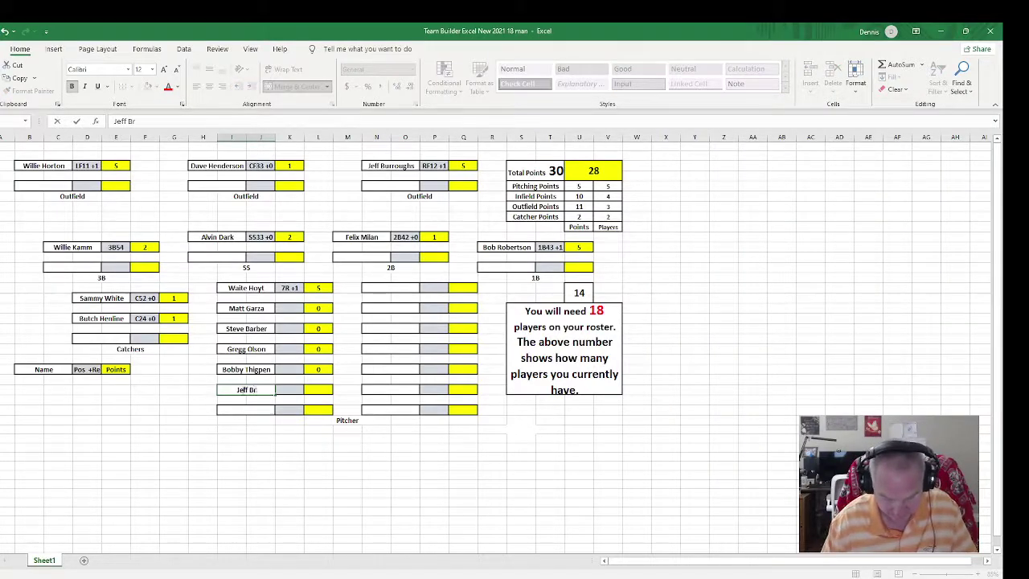
text(antley)
key(Tab)
key(Tab)
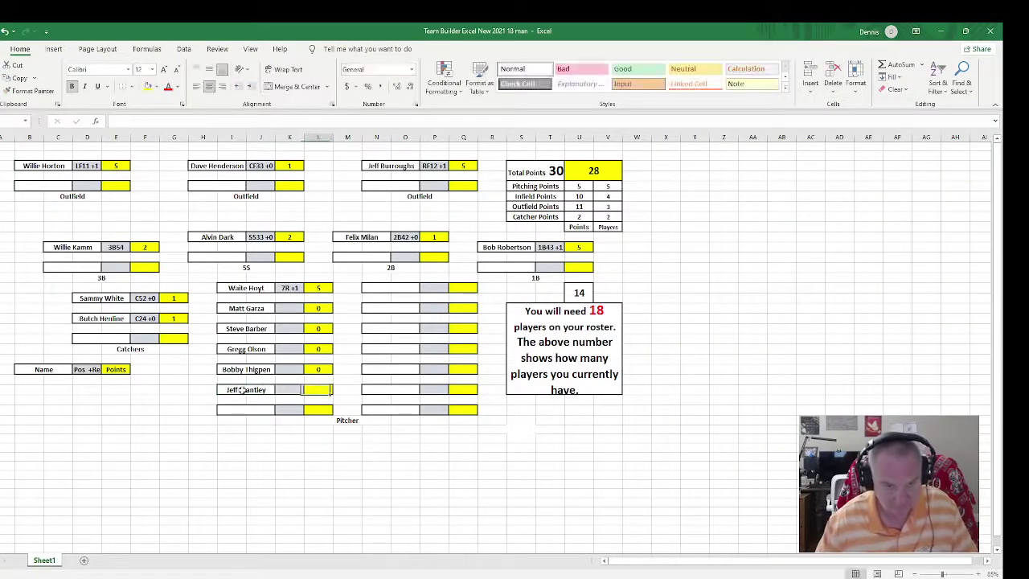
text(0)
key(Return)
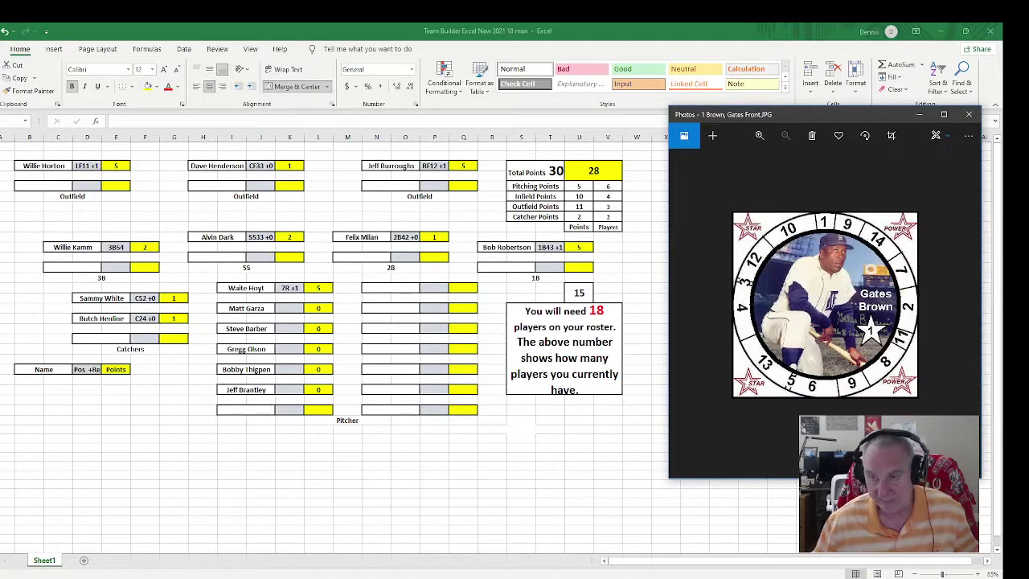
Go on to Tom Brunansky's front card, search the computer for Brunansky and open his back card to read his fielding ratings.
key(Right)
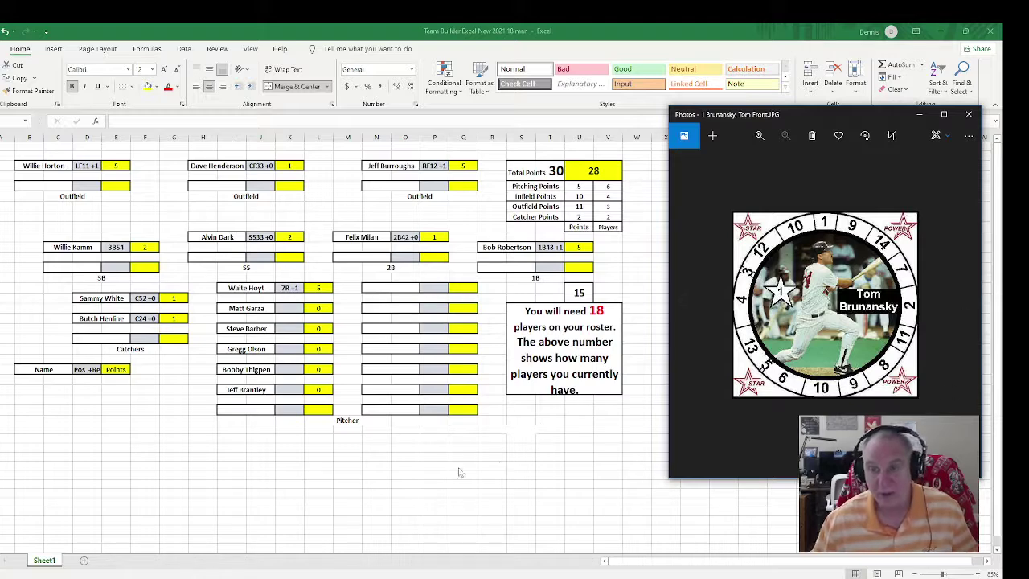
click(43, 574)
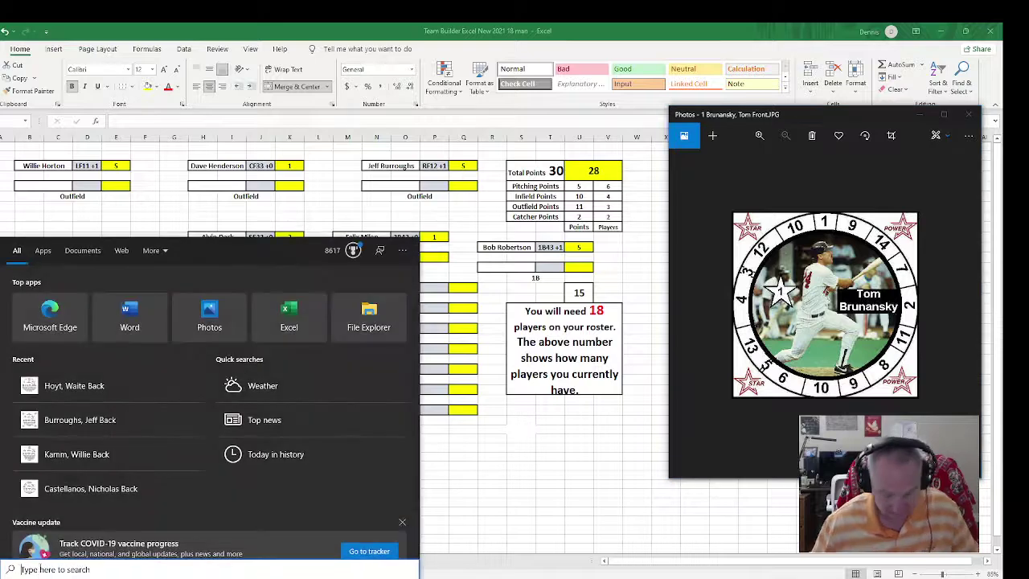
text(Brunansky)
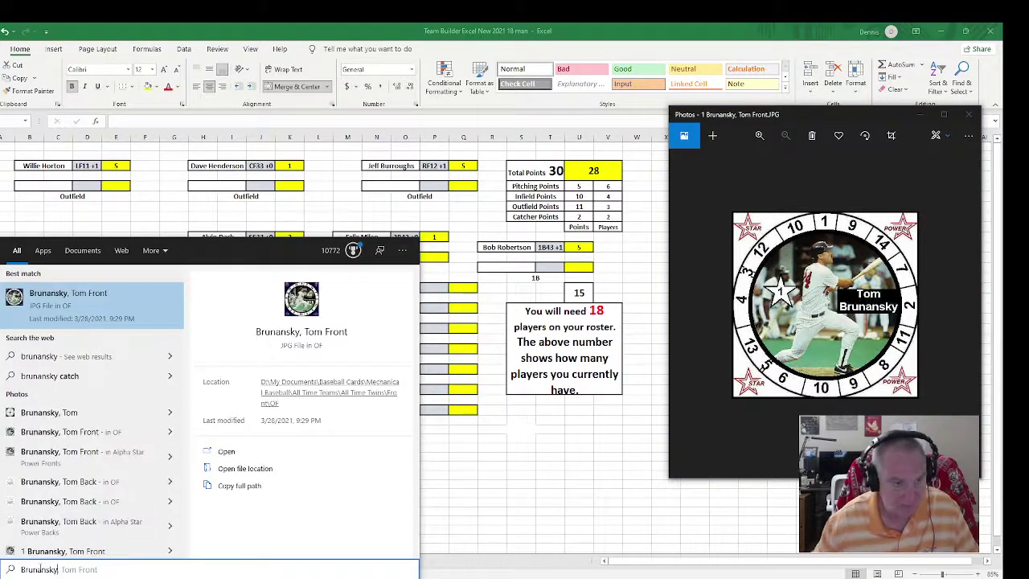
click(84, 481)
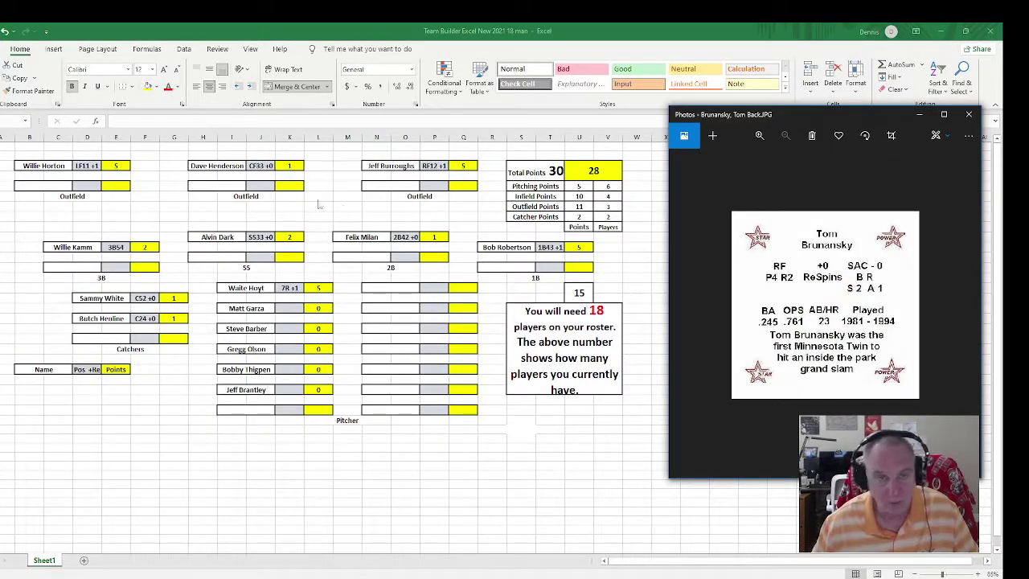
click(380, 185)
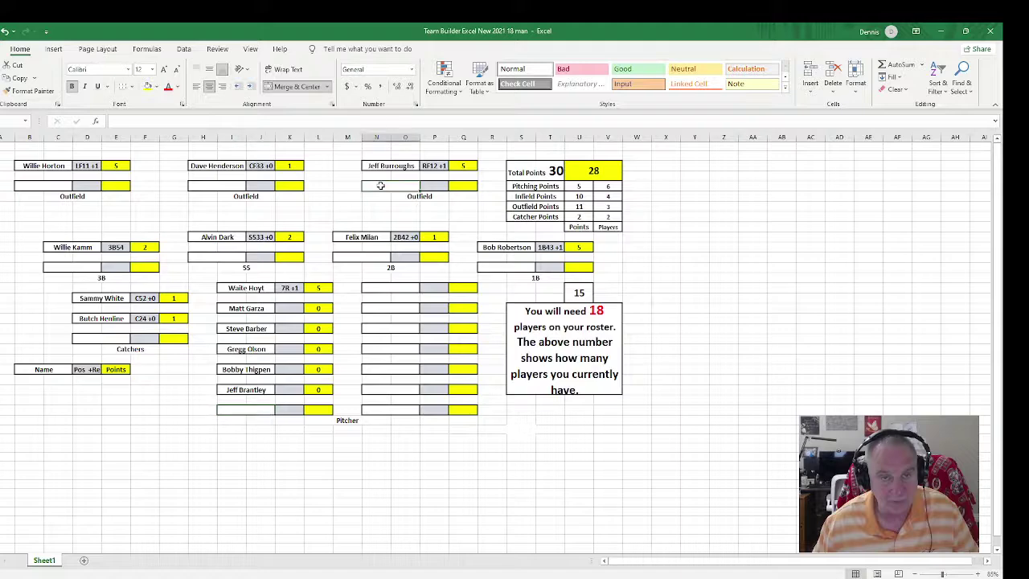
text(RF 42)
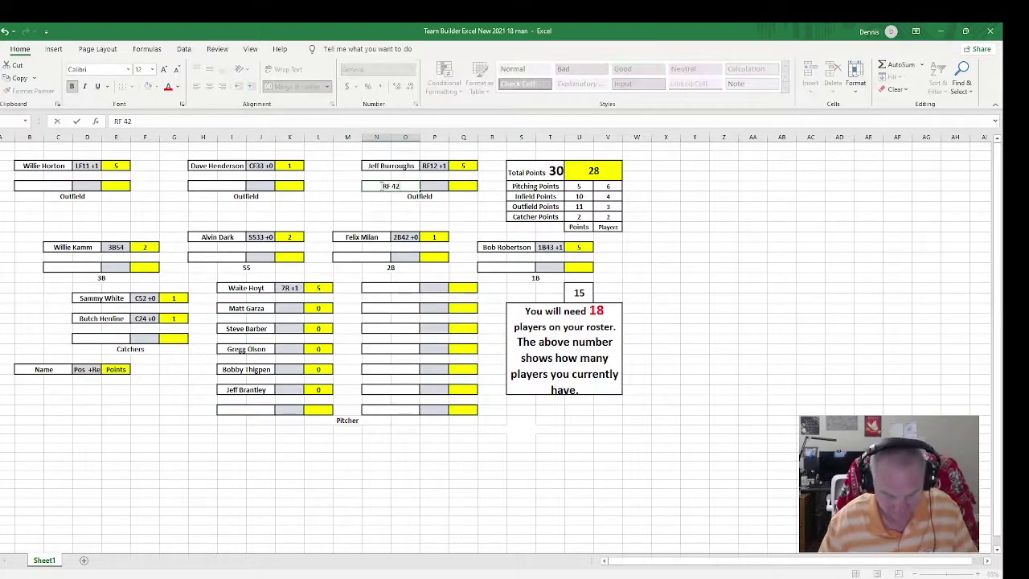
key(BackSpace)
key(BackSpace)
key(BackSpace)
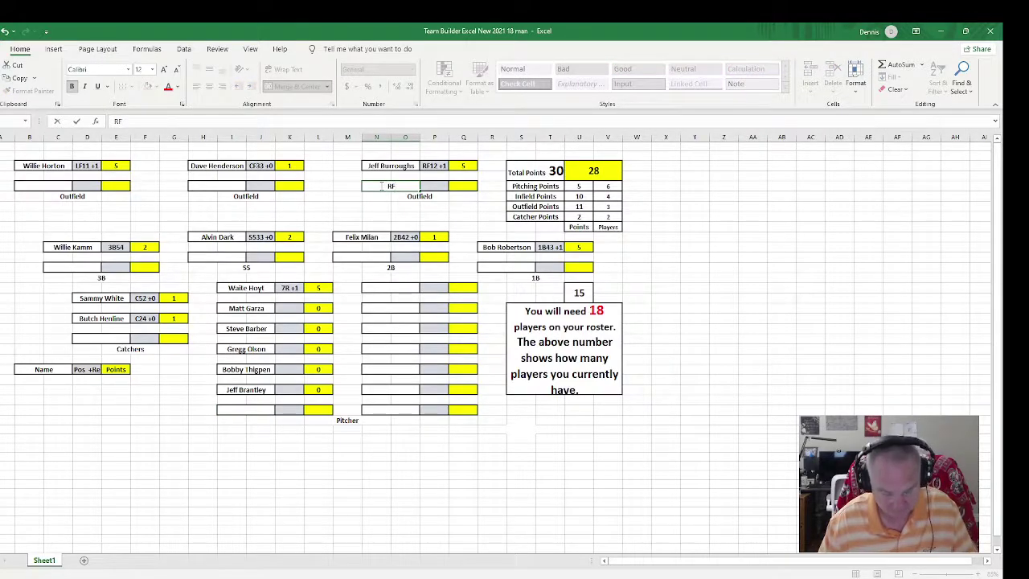
text(42 +0)
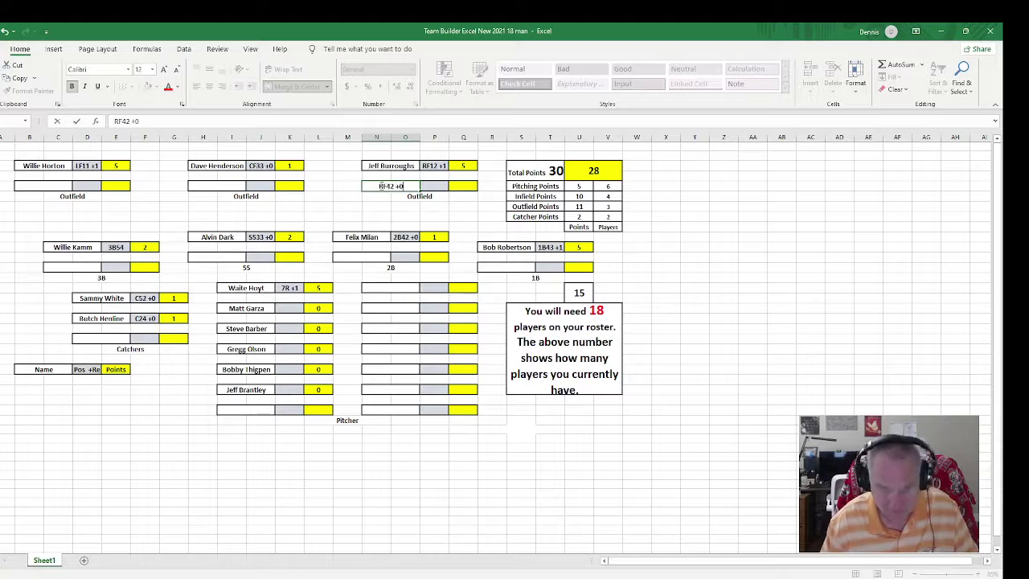
key(Tab)
key(Tab)
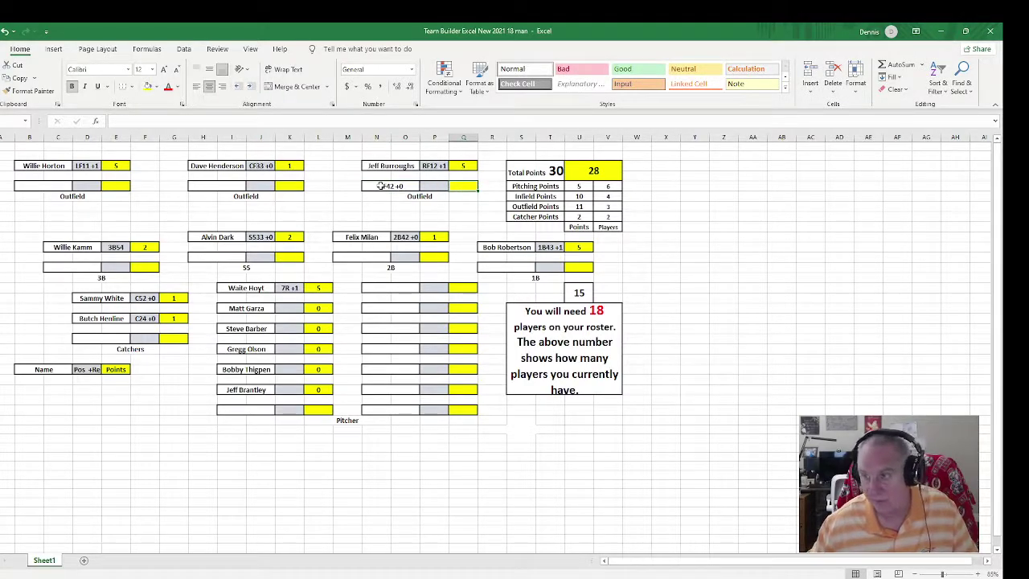
Check Tom Brunansky's front card and add him in the outfield row below Jeff Burroughs as RF42 +0 with 1 point.
click(528, 575)
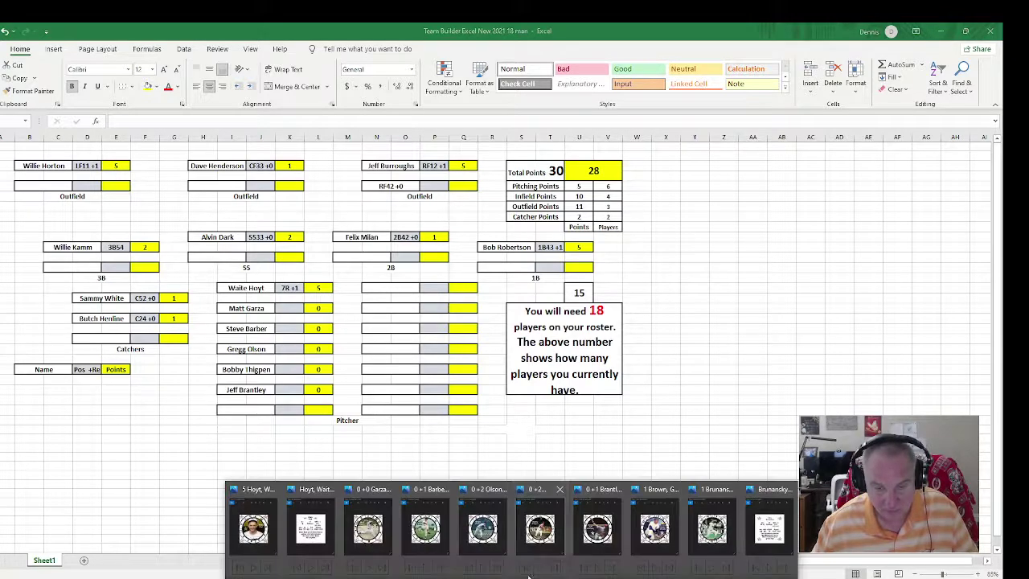
click(715, 529)
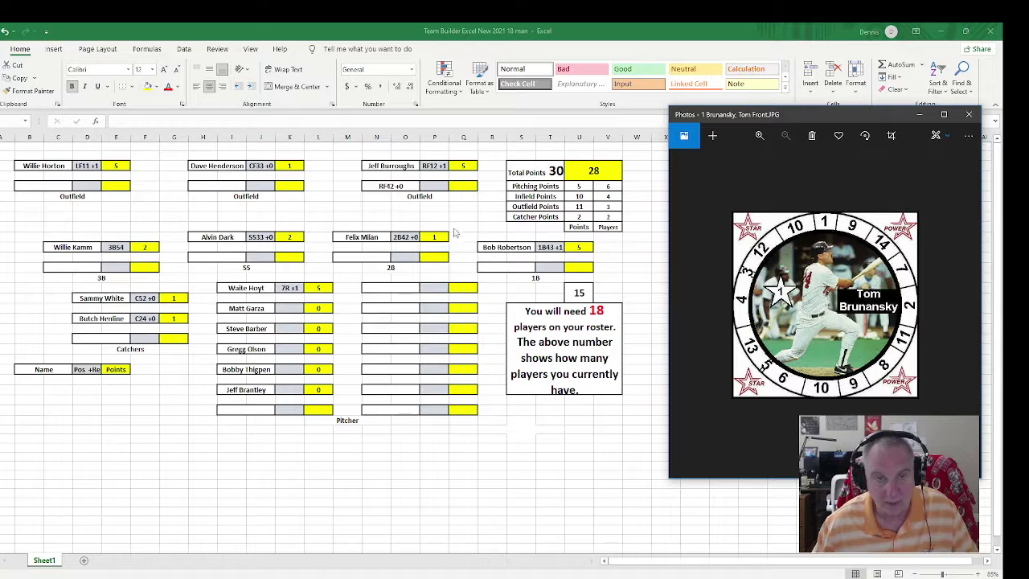
click(392, 186)
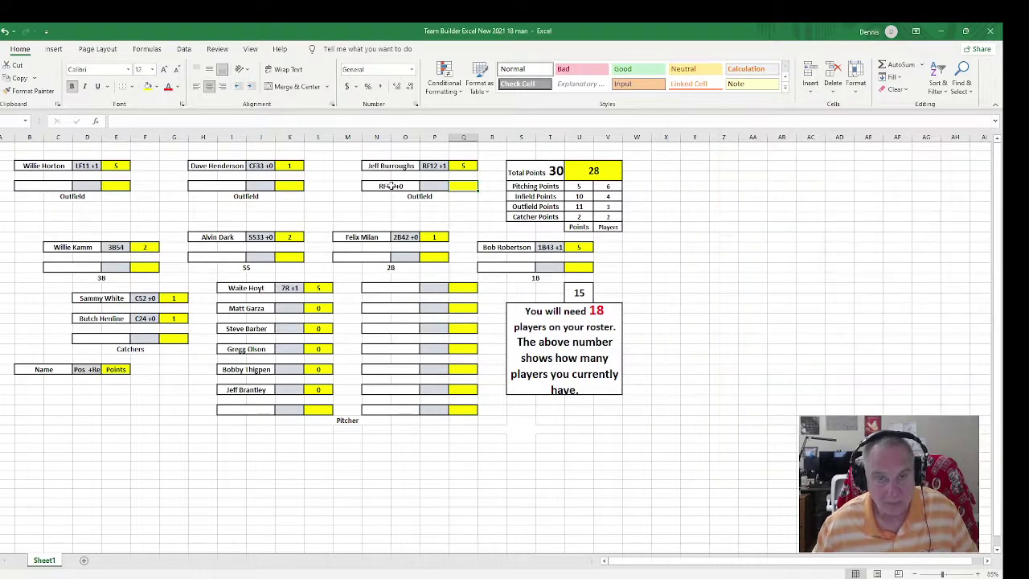
click(391, 185)
text(T)
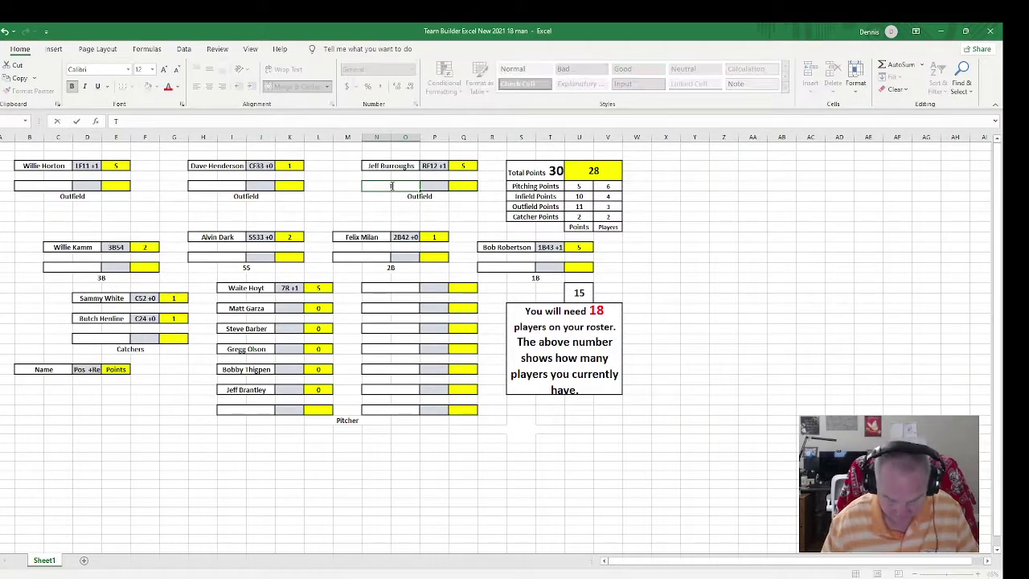
text(om Brunansky)
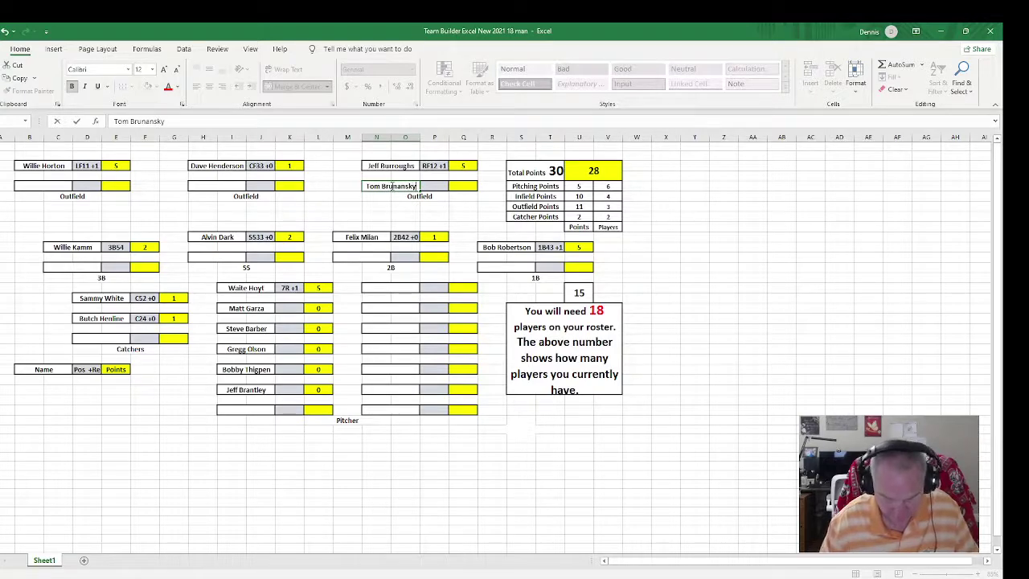
key(Tab)
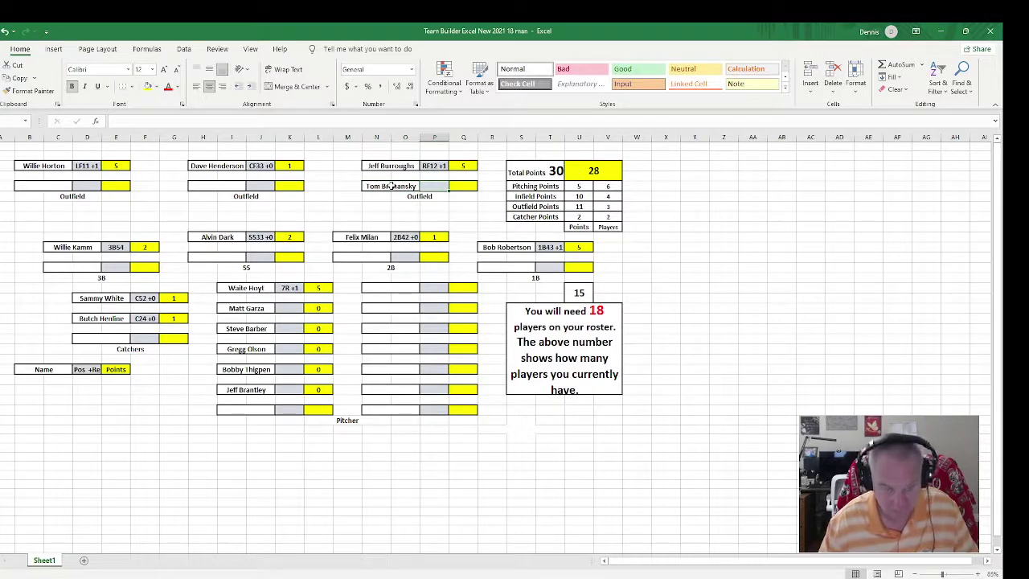
text(RF42)
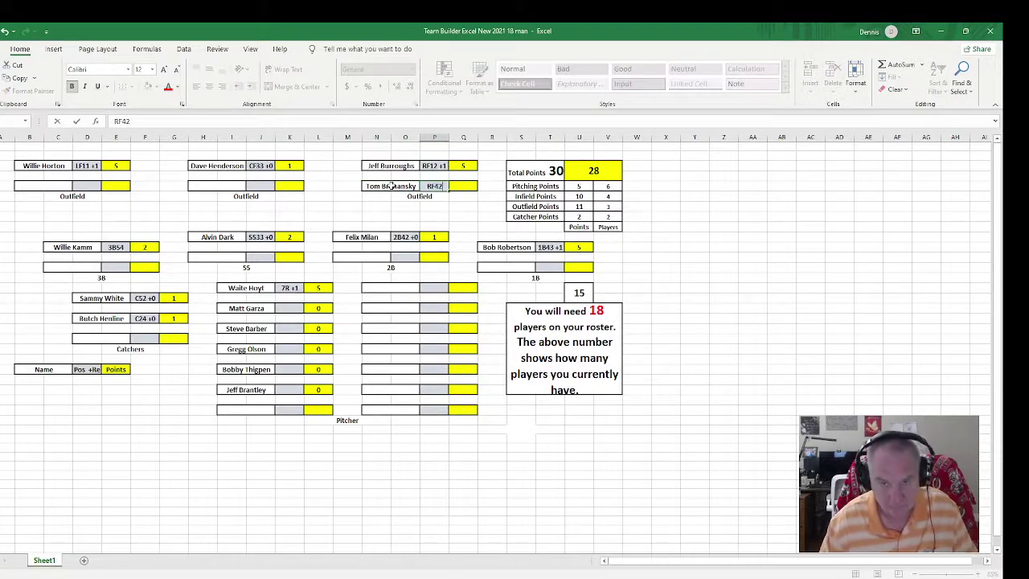
text( +0)
key(Tab)
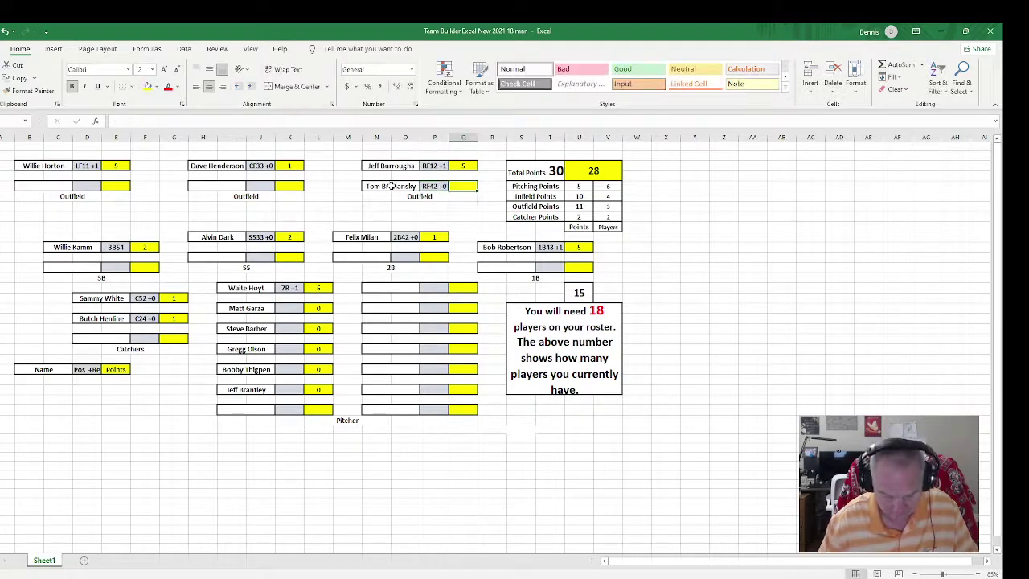
text(1)
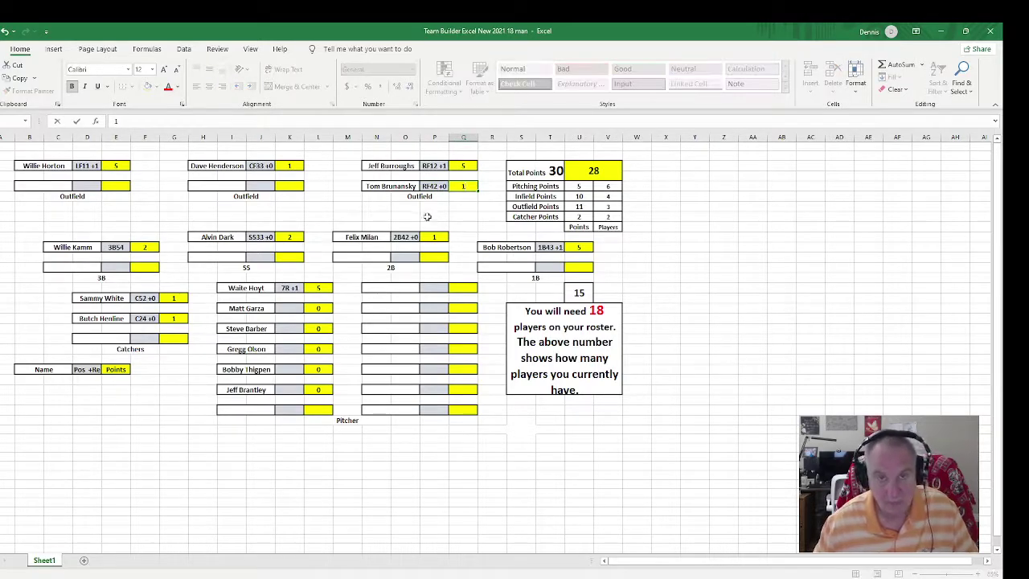
click(472, 201)
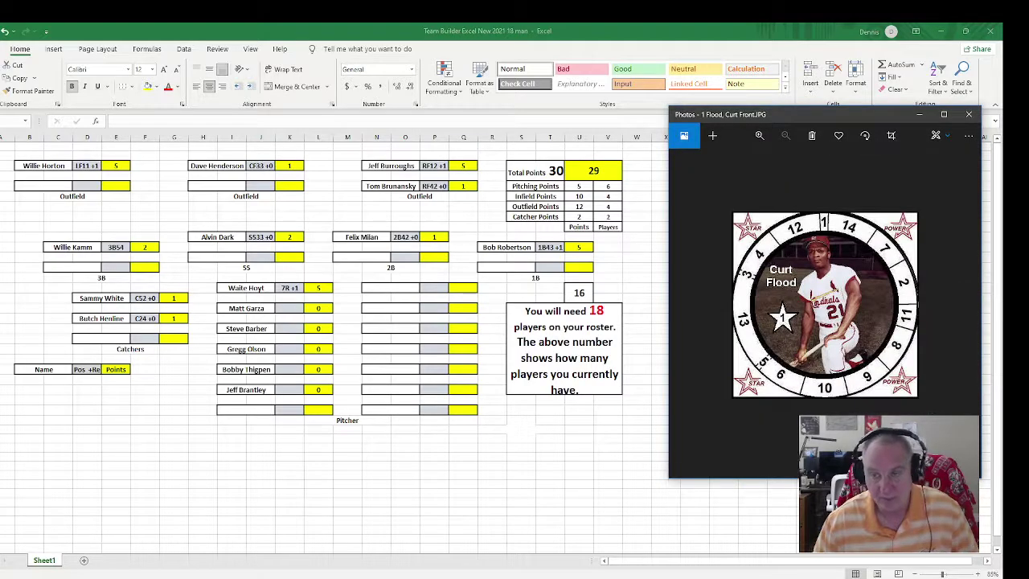
Close Curt Flood's front card and add him in the outfield row below Dave Henderson with 1 point.
key(alt+F4)
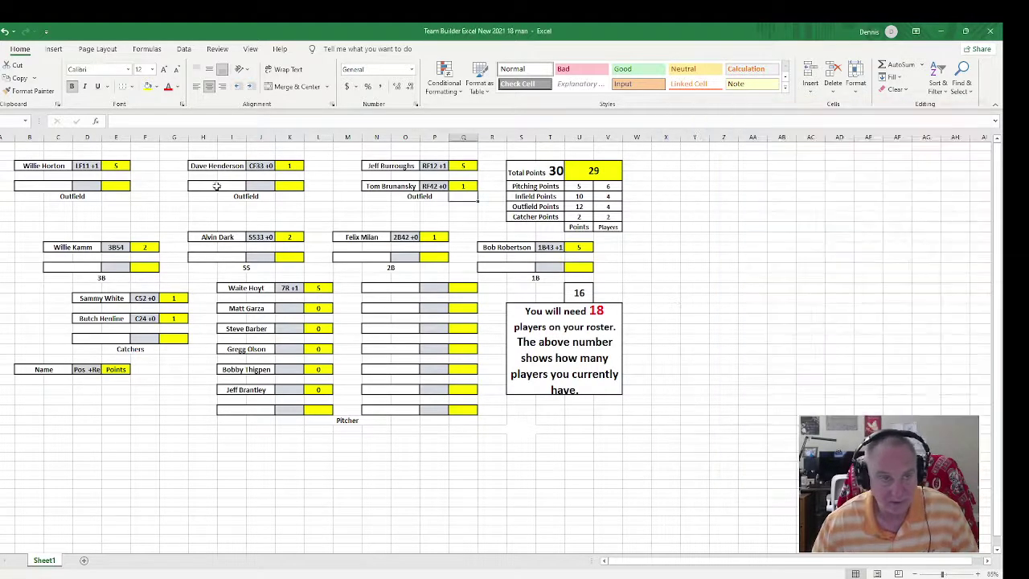
text(Cl)
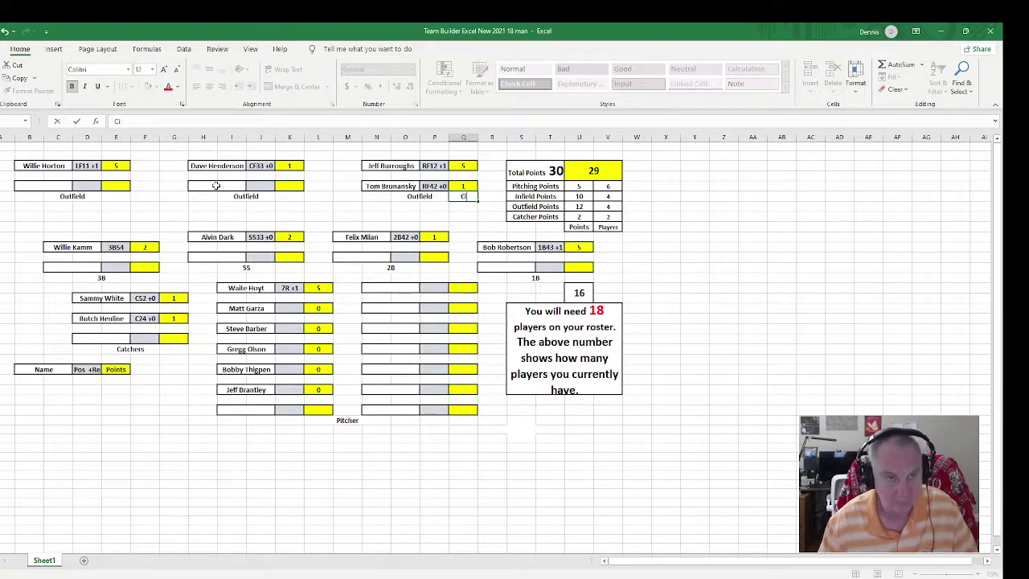
click(215, 186)
text(Cur)
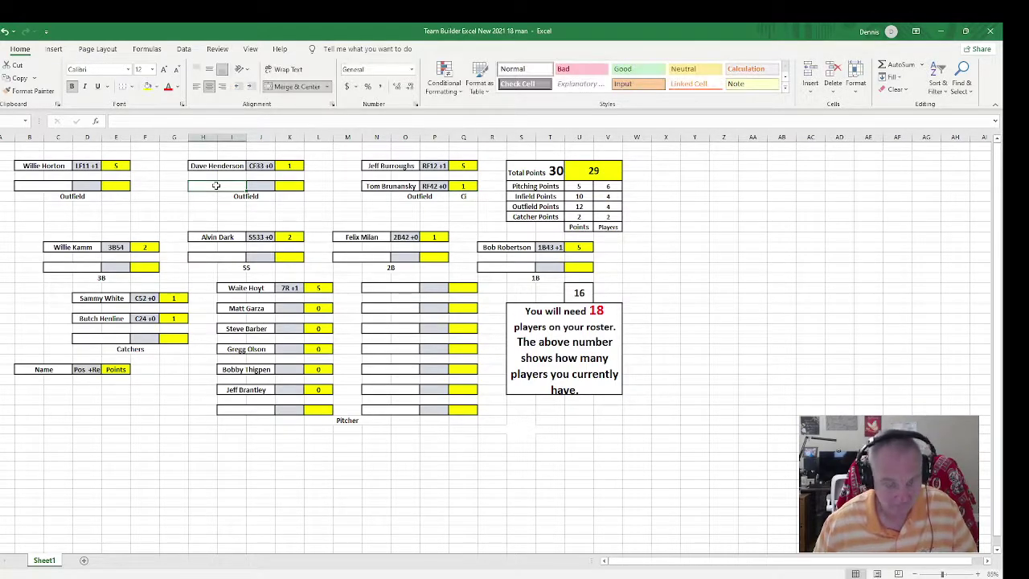
text(t Flkood)
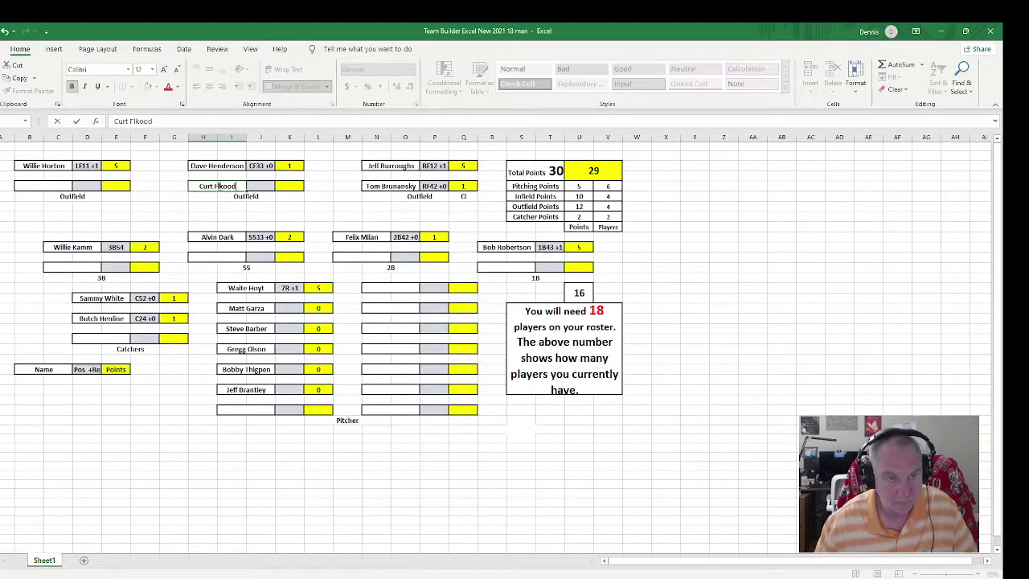
key(BackSpace)
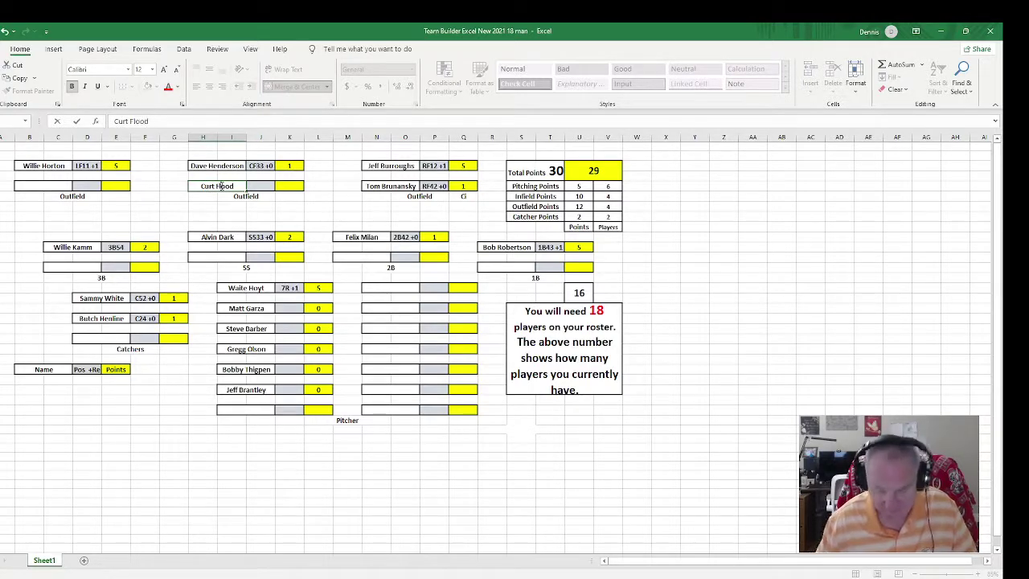
click(285, 186)
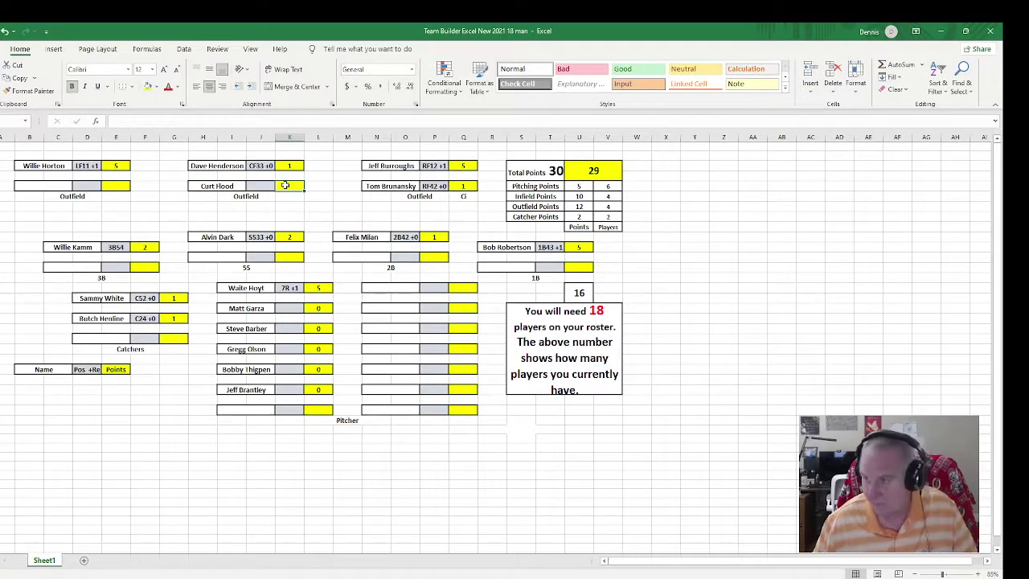
text(1)
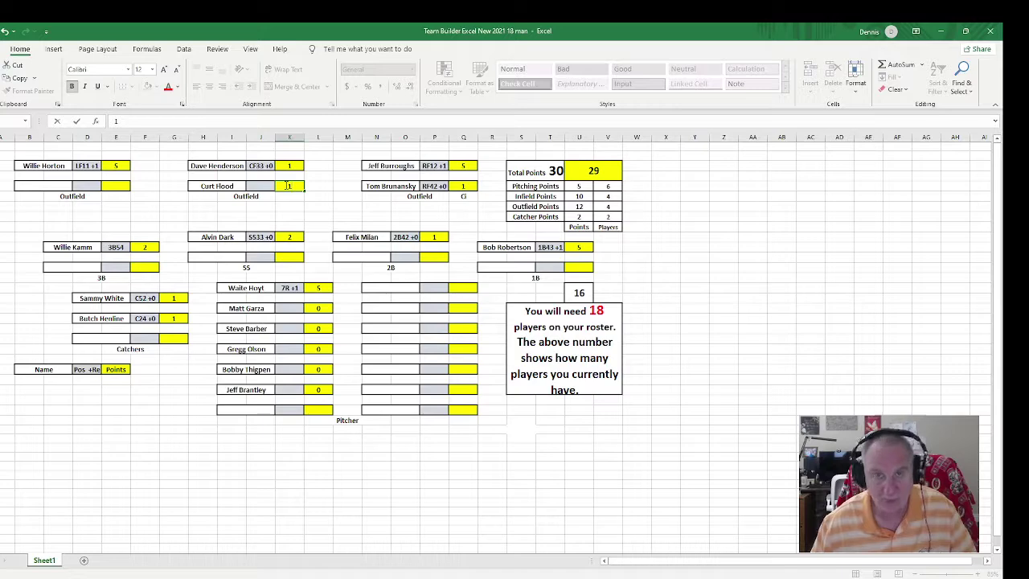
click(255, 185)
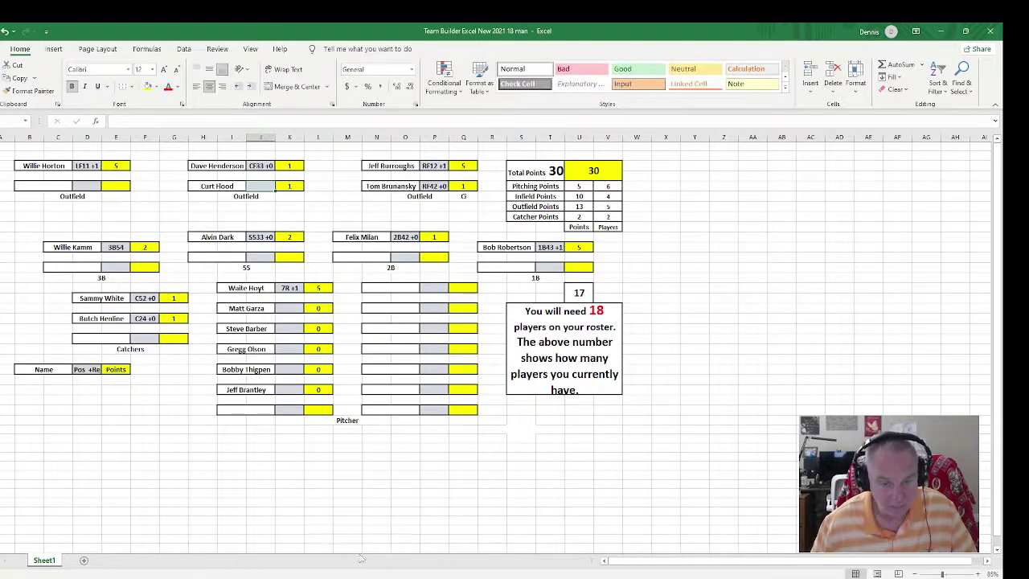
Search the computer for Curt Flood's back card, read his fielding ratings and enter his position and rating as cf53 +0.
click(21, 569)
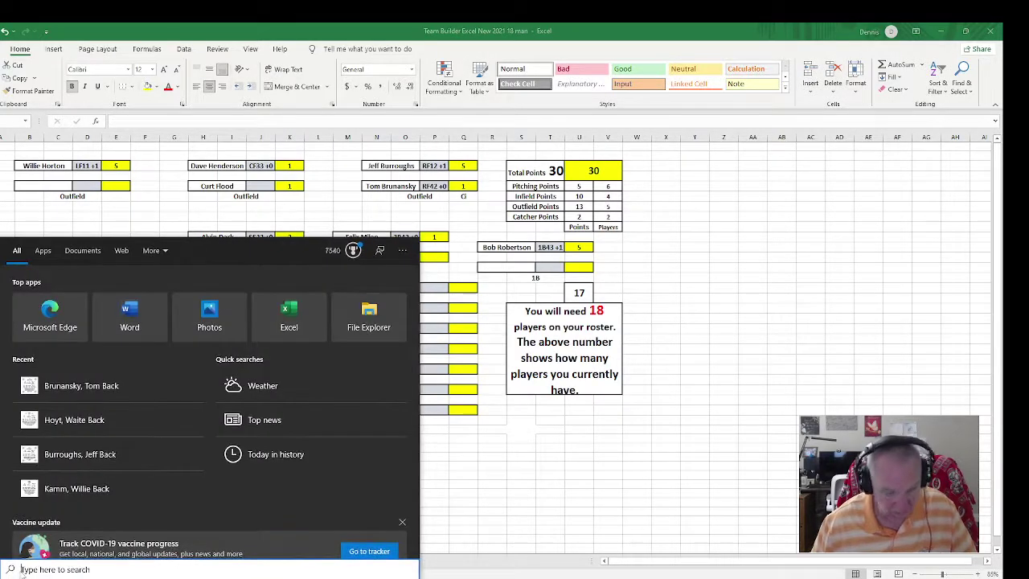
text(Flood)
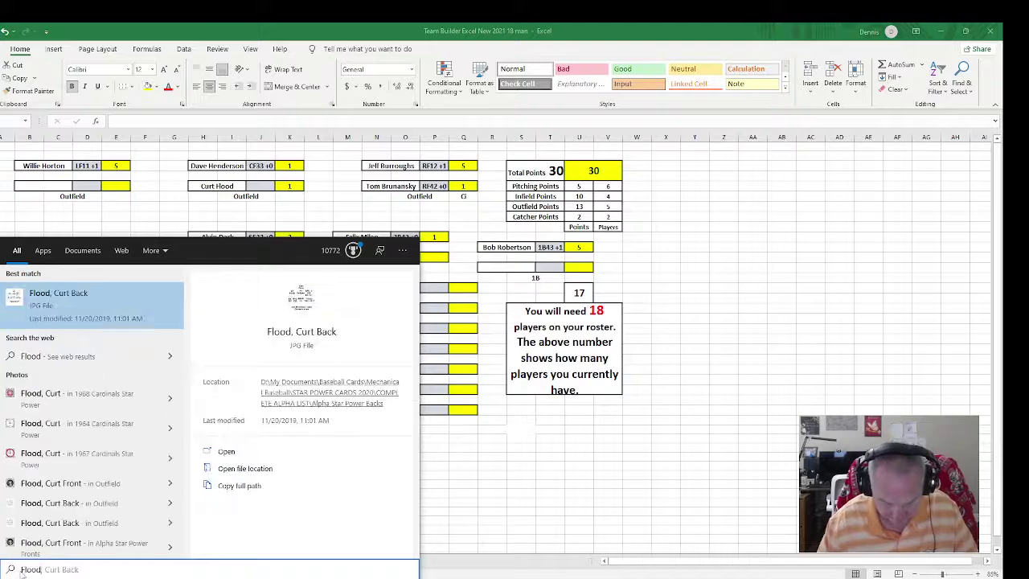
text(Curt b)
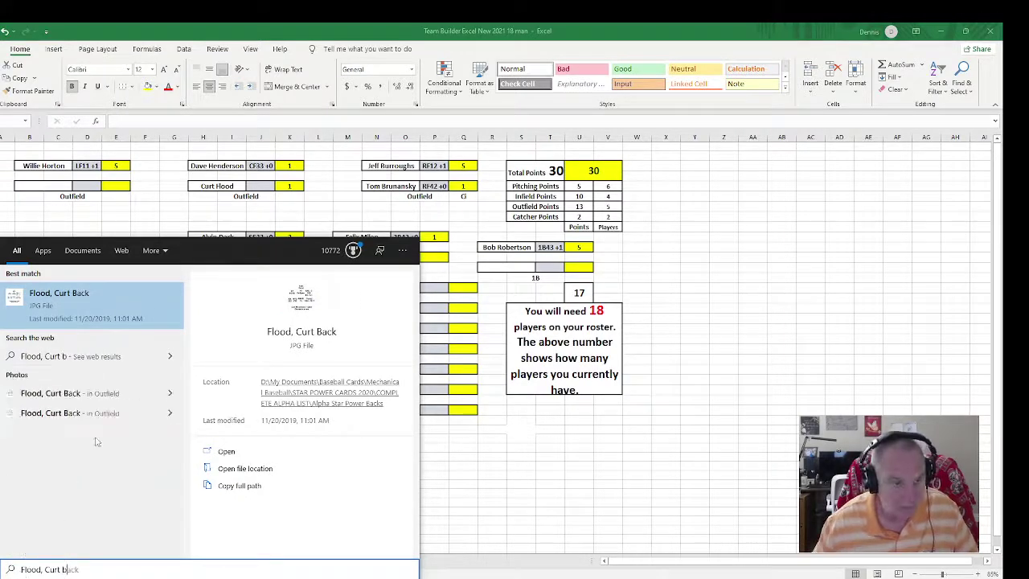
click(97, 306)
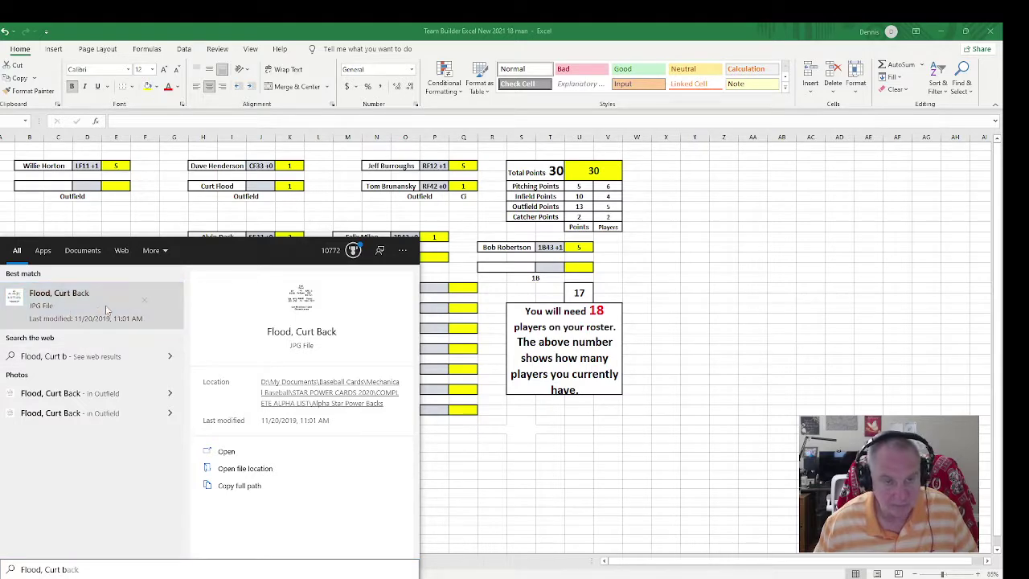
click(259, 186)
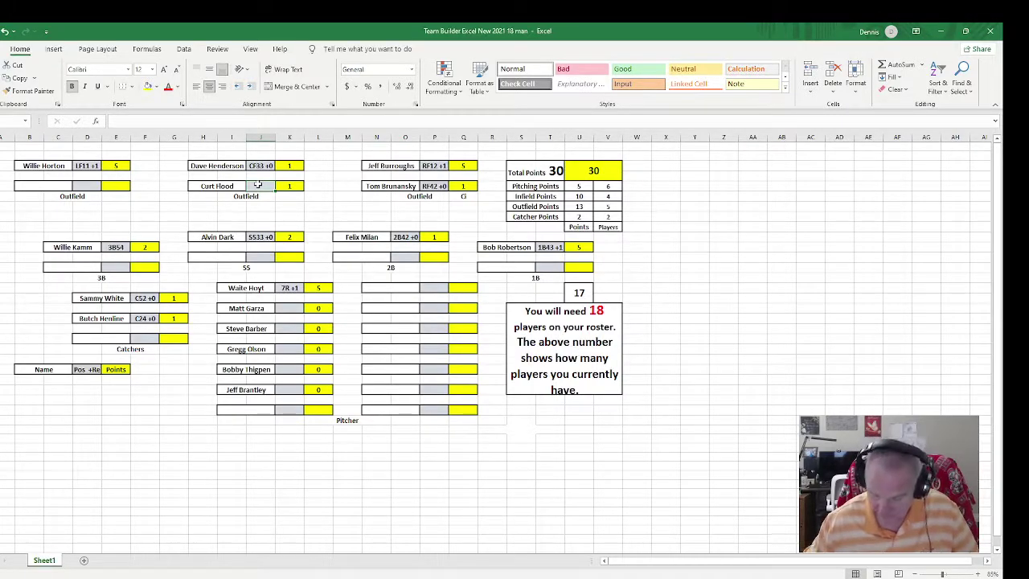
text(cf)
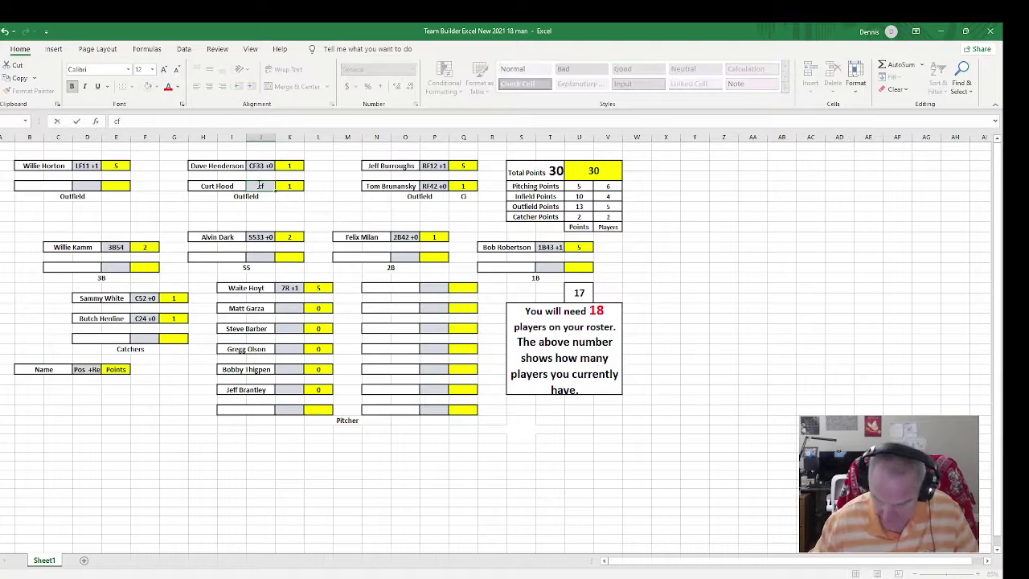
text(53 +0)
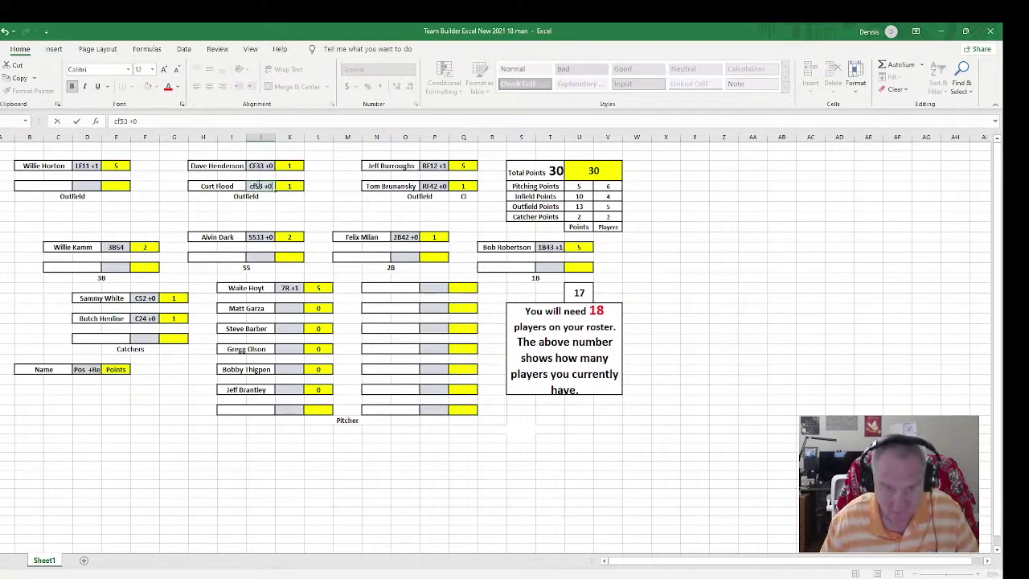
click(506, 431)
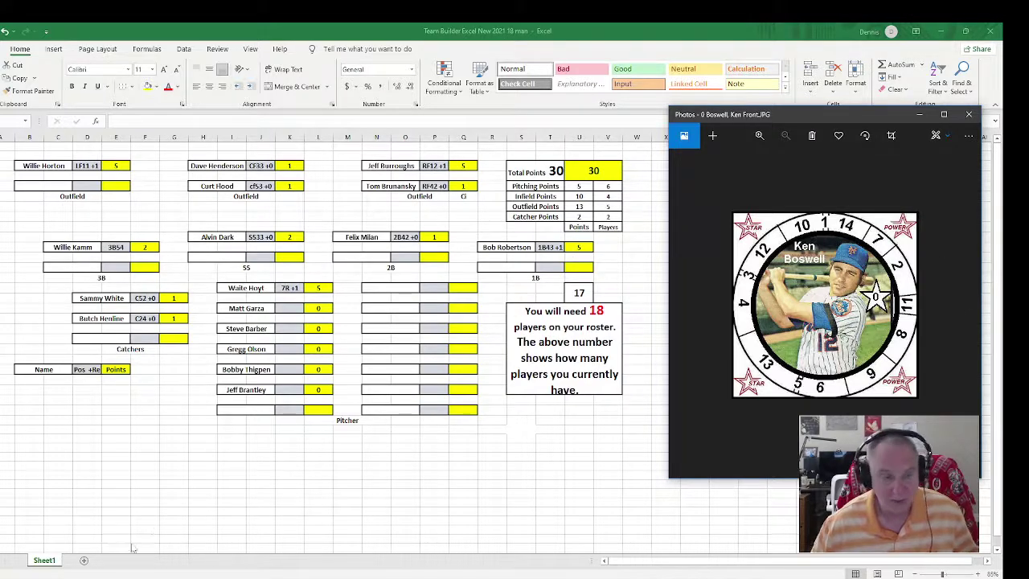
key(super)
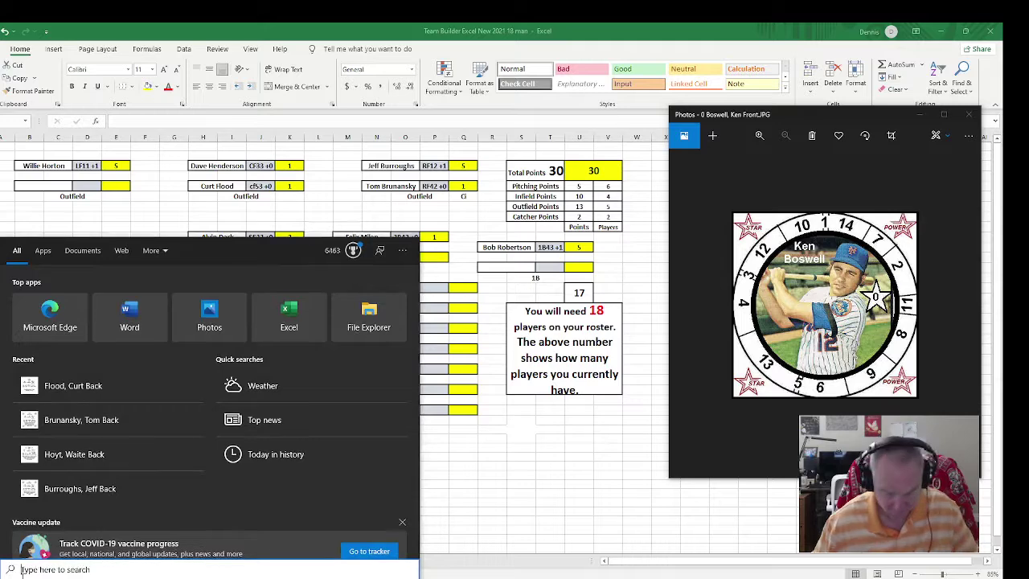
text(Boswell)
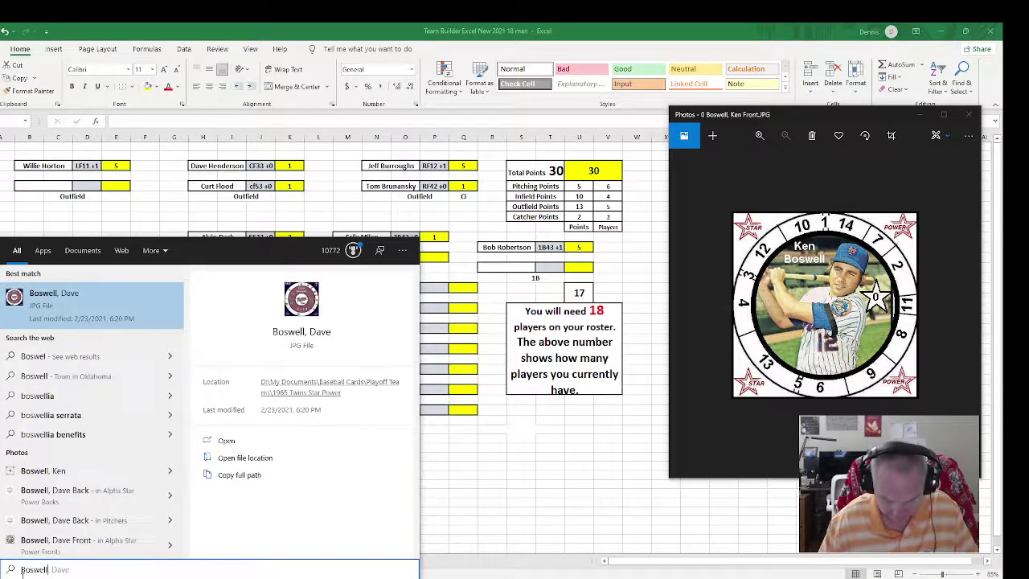
text(, Ken Back)
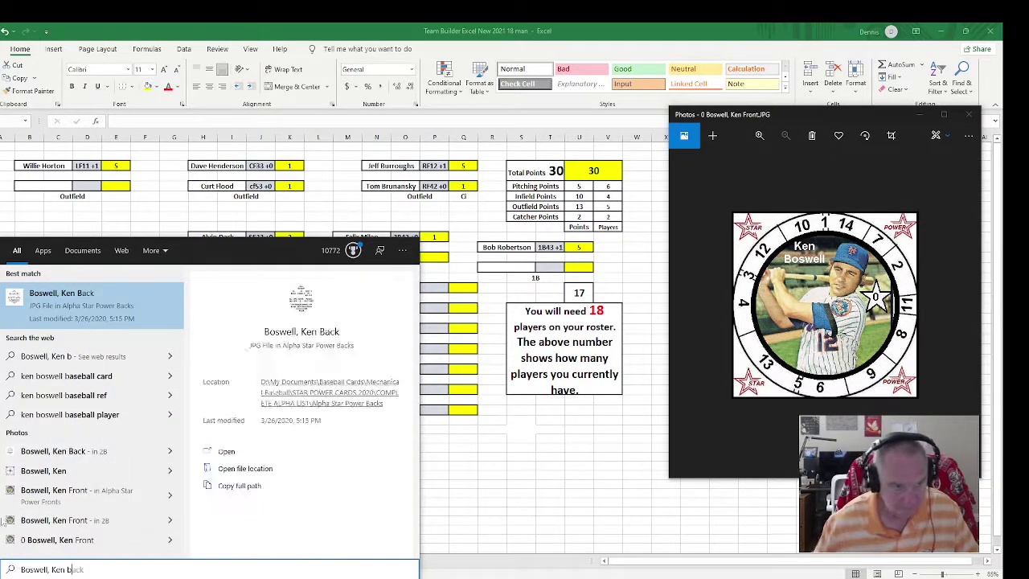
key(Return)
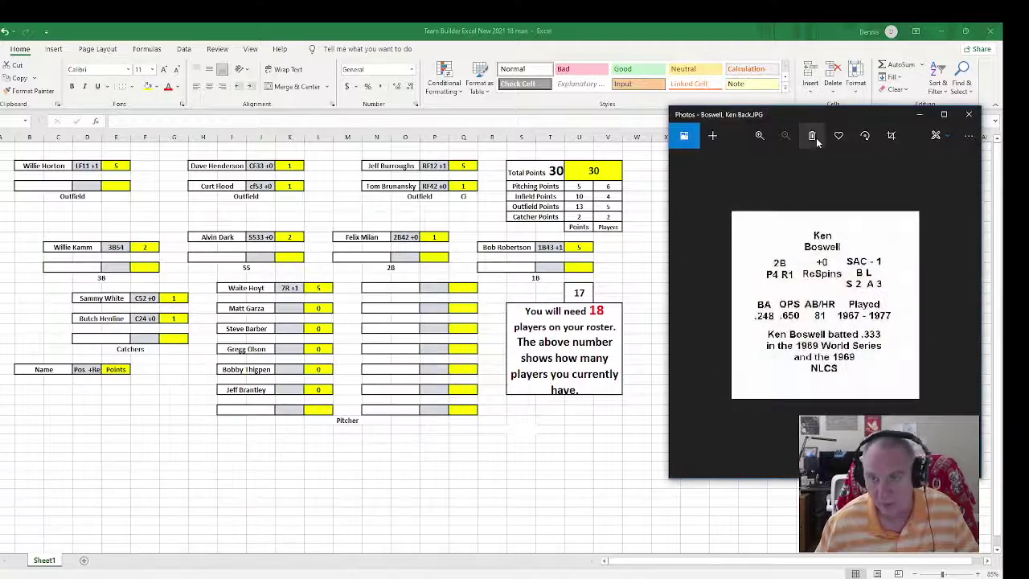
drag(822, 115, 446, 115)
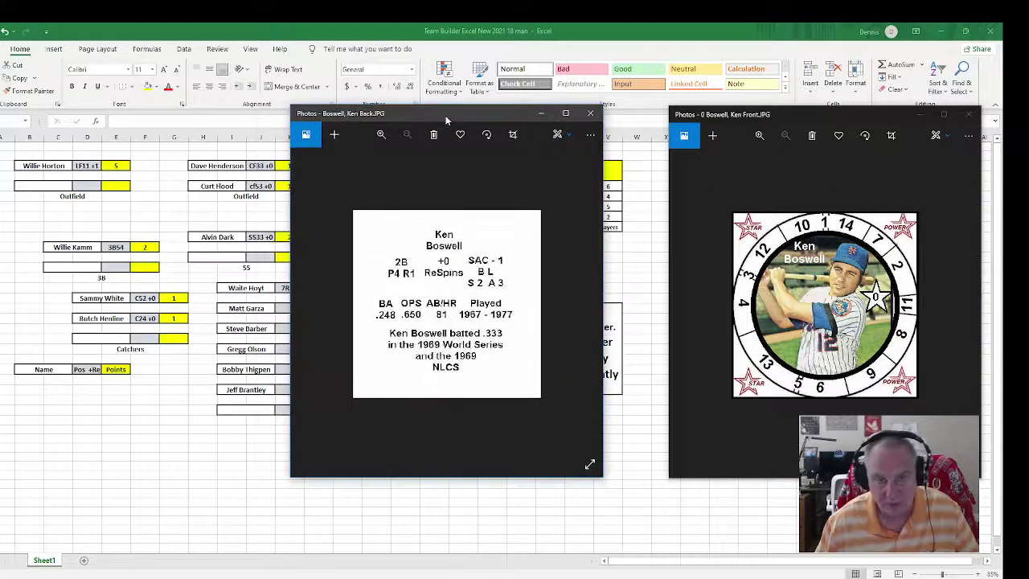
Enter Ken Boswell below Alvin Dark as 2B41 +0 with 0 points, and move the entry to the second-base row below Felix Milan.
click(261, 257)
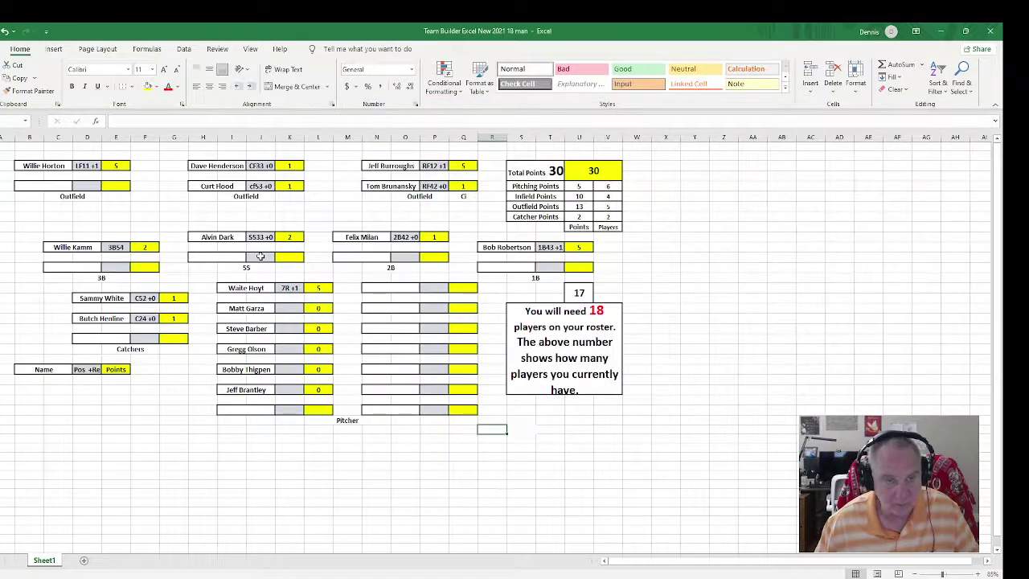
text(2B)
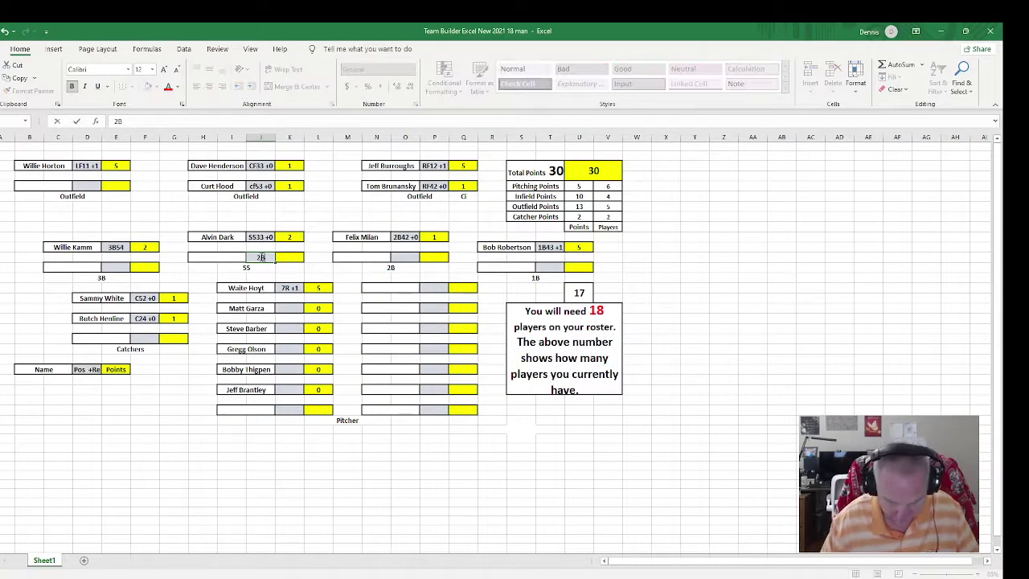
text(41 +0)
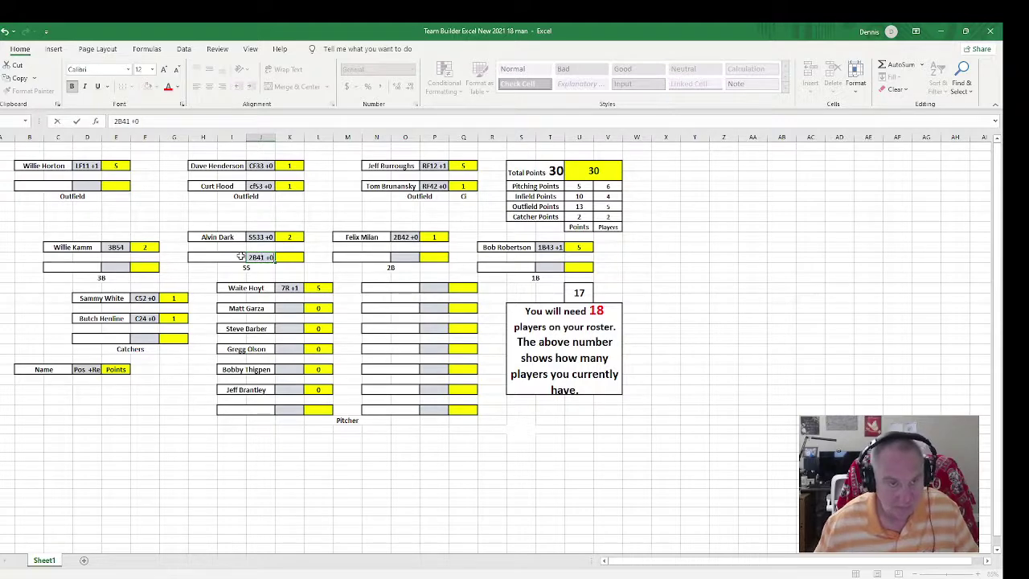
click(239, 257)
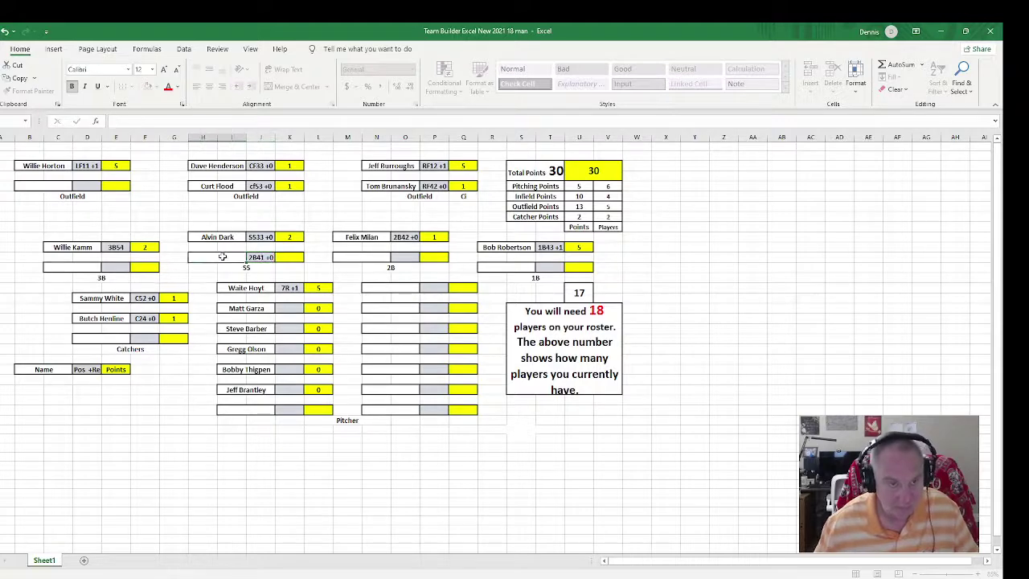
text(Ken Boswell)
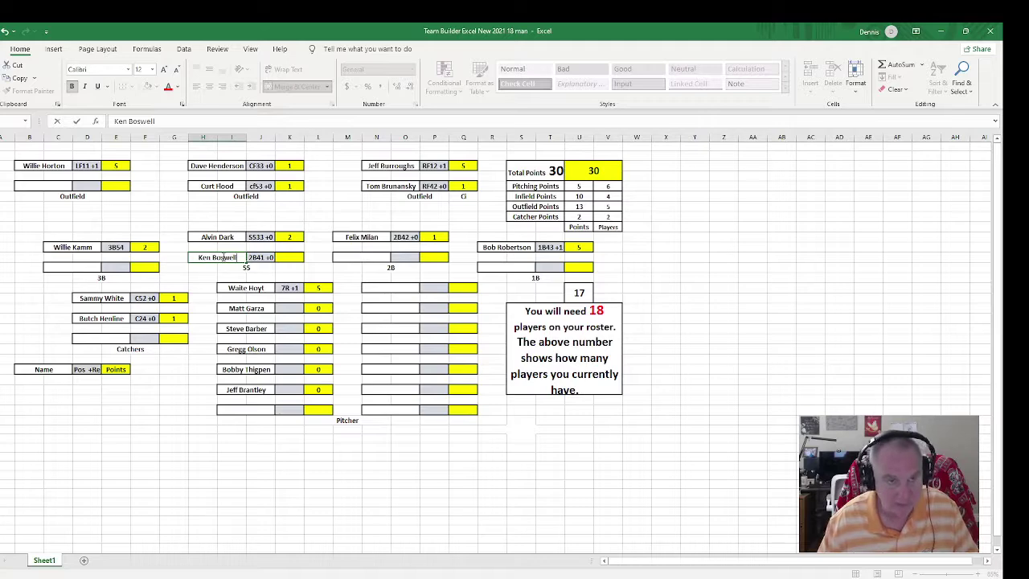
key(Tab)
key(Tab)
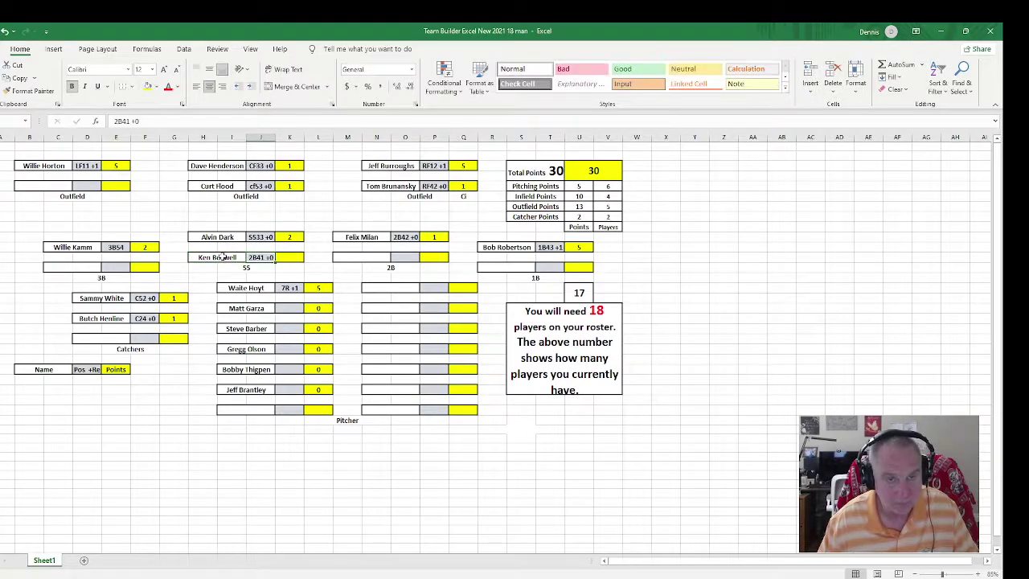
text(0)
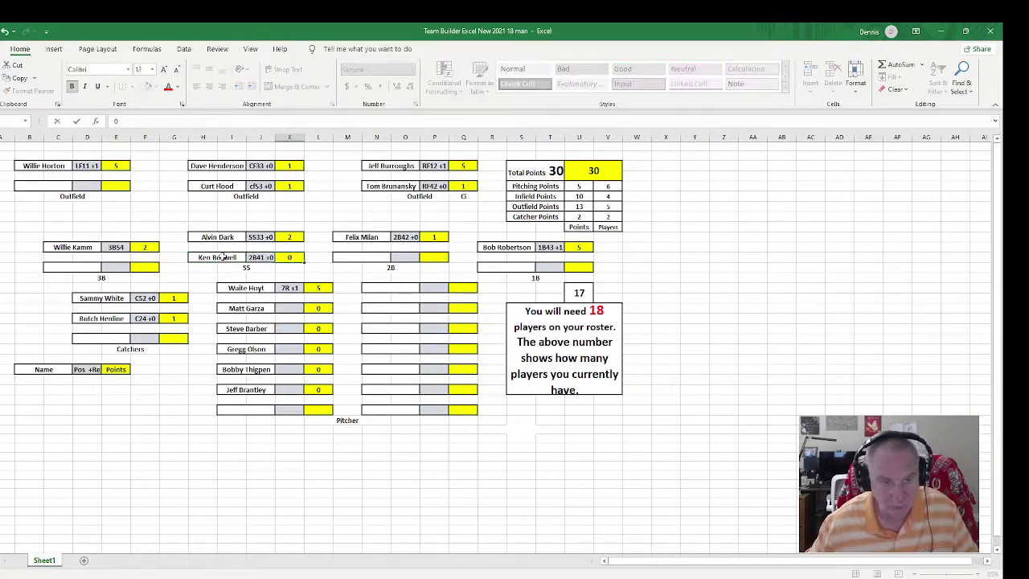
key(Tab)
drag(223, 256, 352, 258)
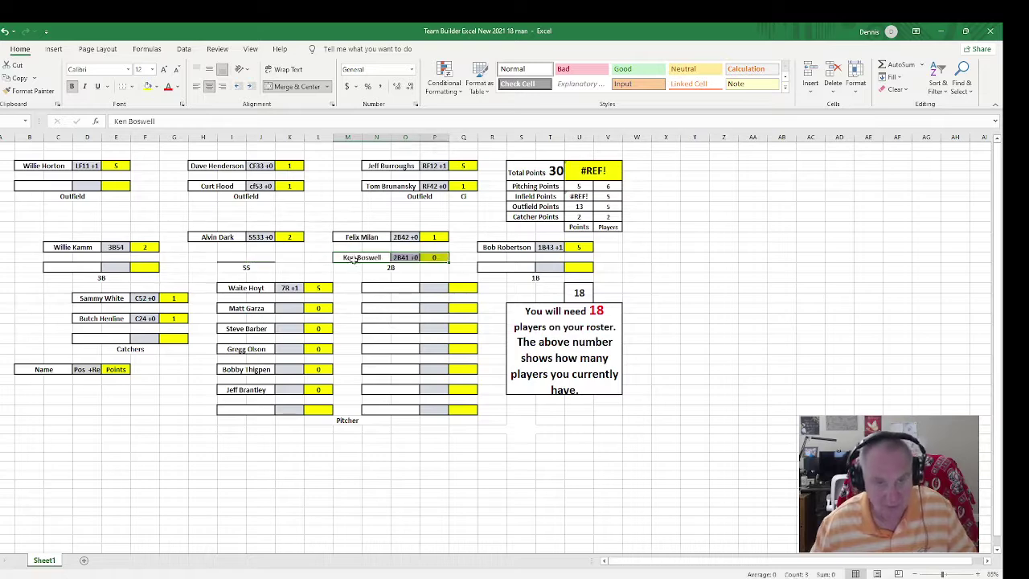
click(294, 268)
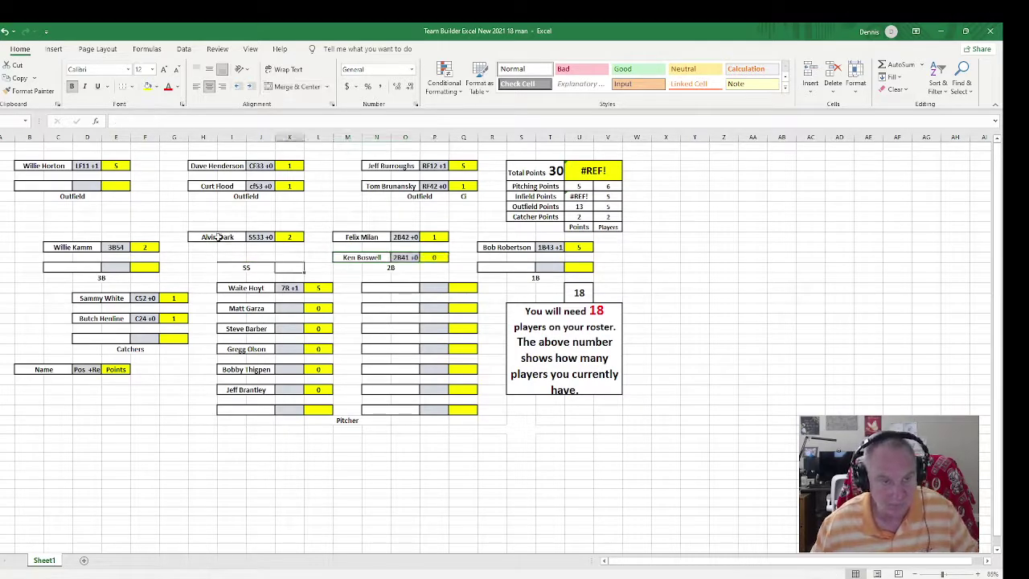
Copy the blank third-base row into the emptied shortstop row below Alvin Dark and inspect the Total Points formula.
drag(77, 266, 138, 264)
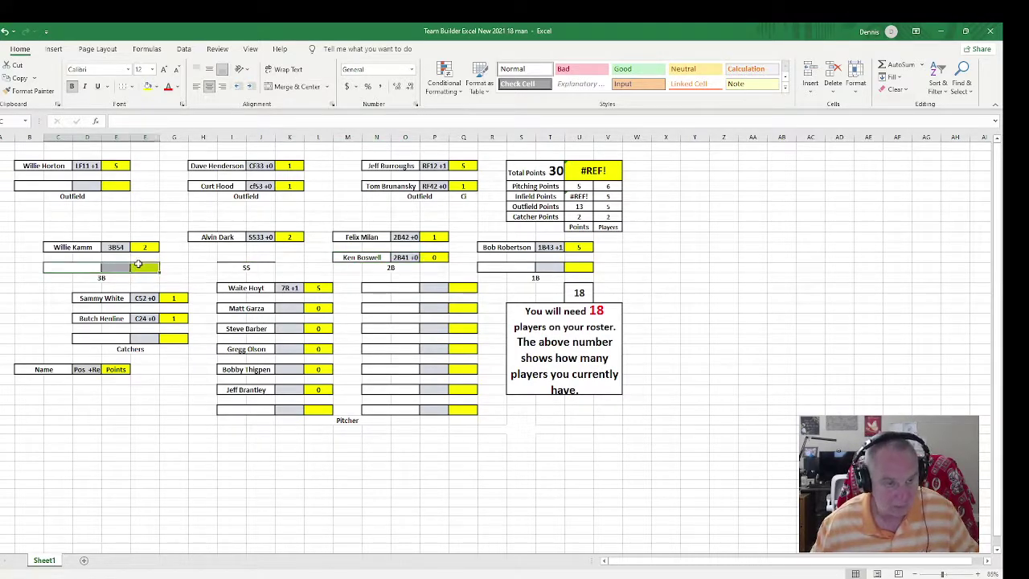
key(ctrl+c)
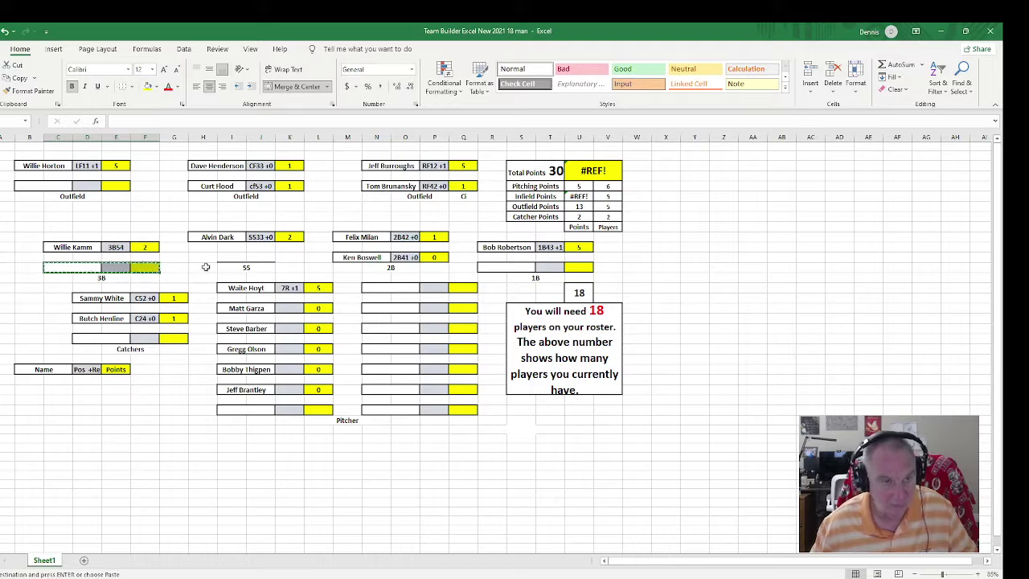
click(206, 267)
click(205, 257)
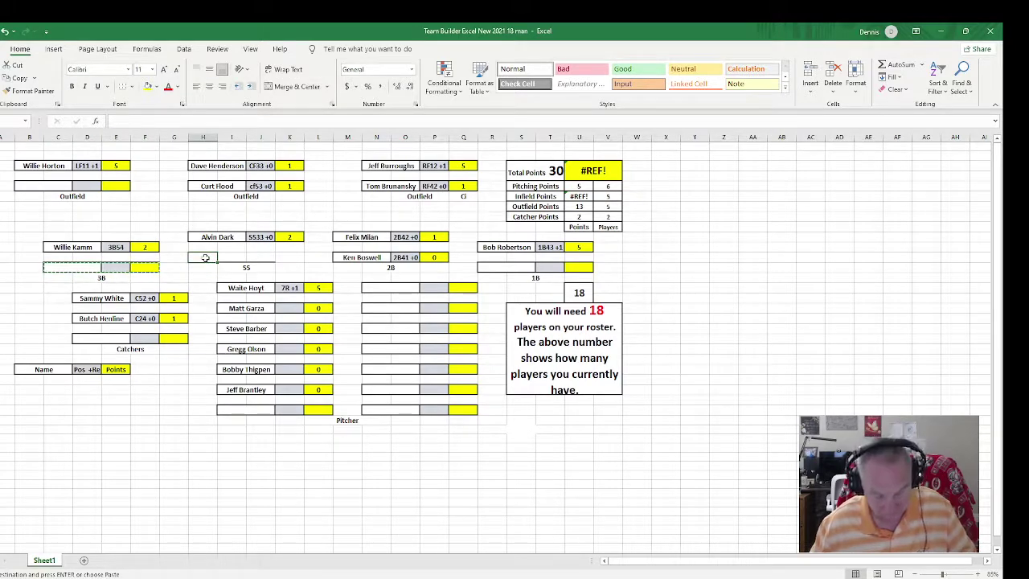
key(ctrl+v)
click(262, 273)
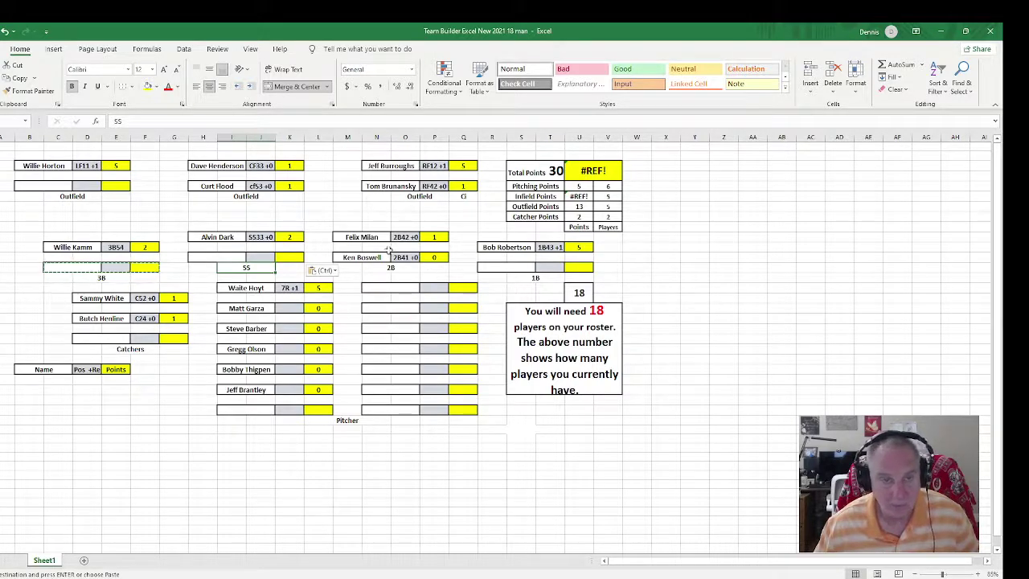
click(591, 171)
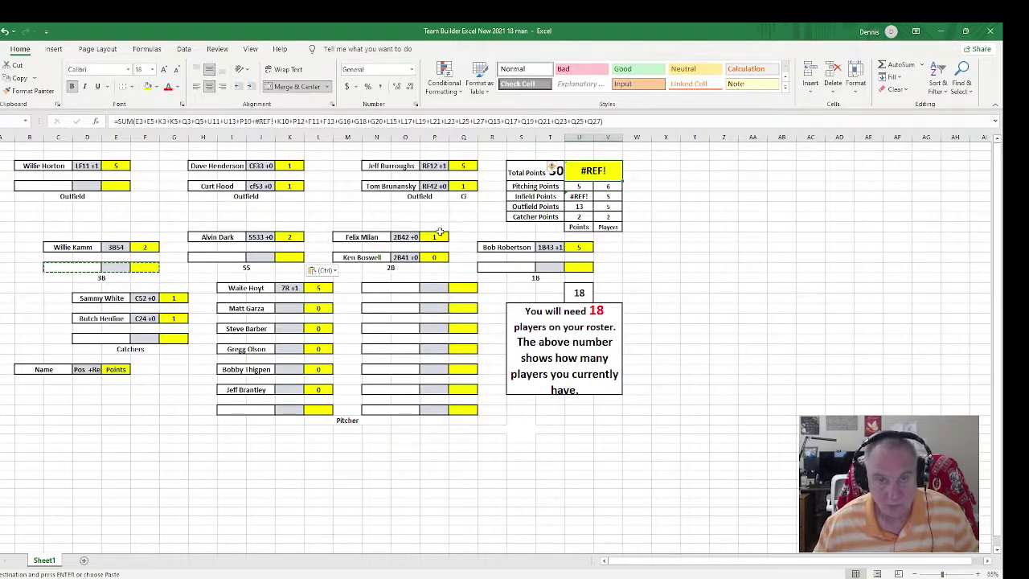
click(293, 260)
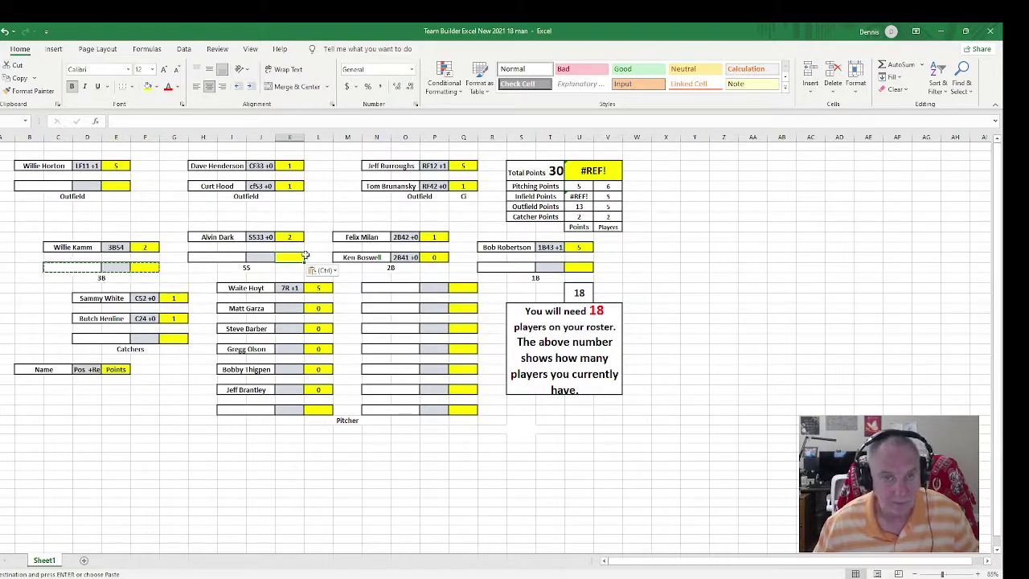
click(580, 171)
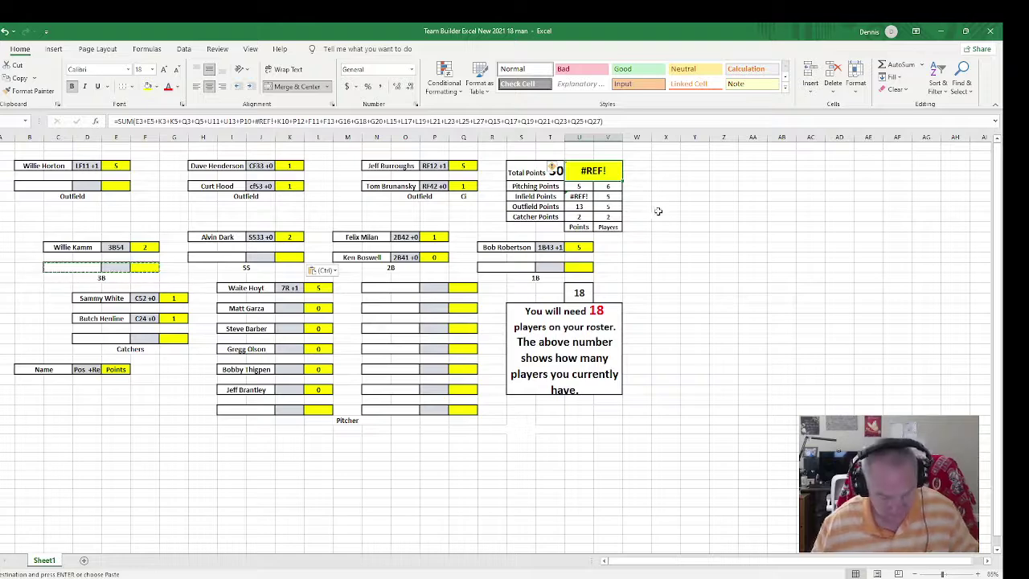
key(ctrl+z)
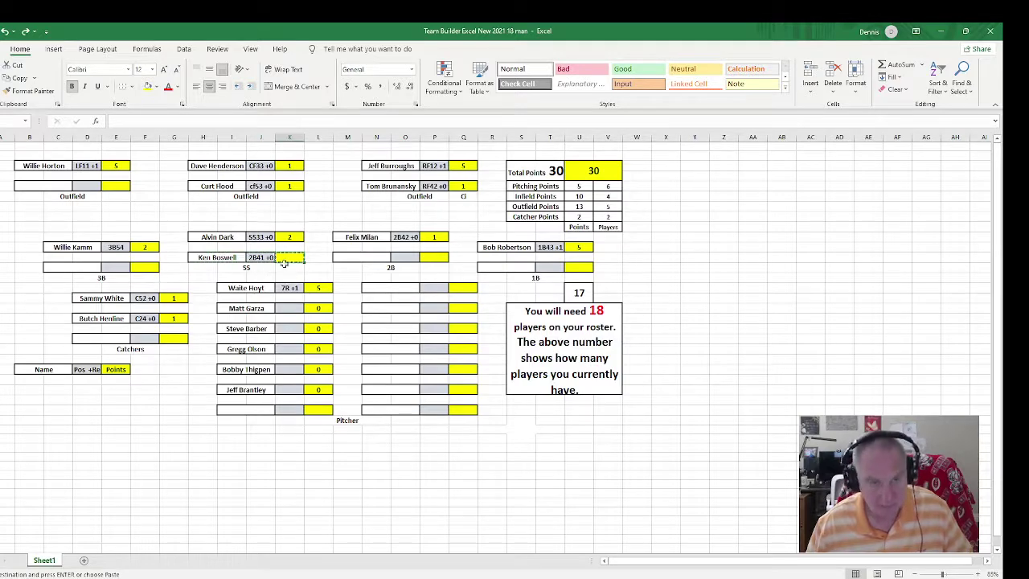
Copy Ken Boswell's name, 2B41 +0 rating and blank points cell from the shortstop row into the second-base row below Felix Milan.
click(338, 258)
key(ctrl+v)
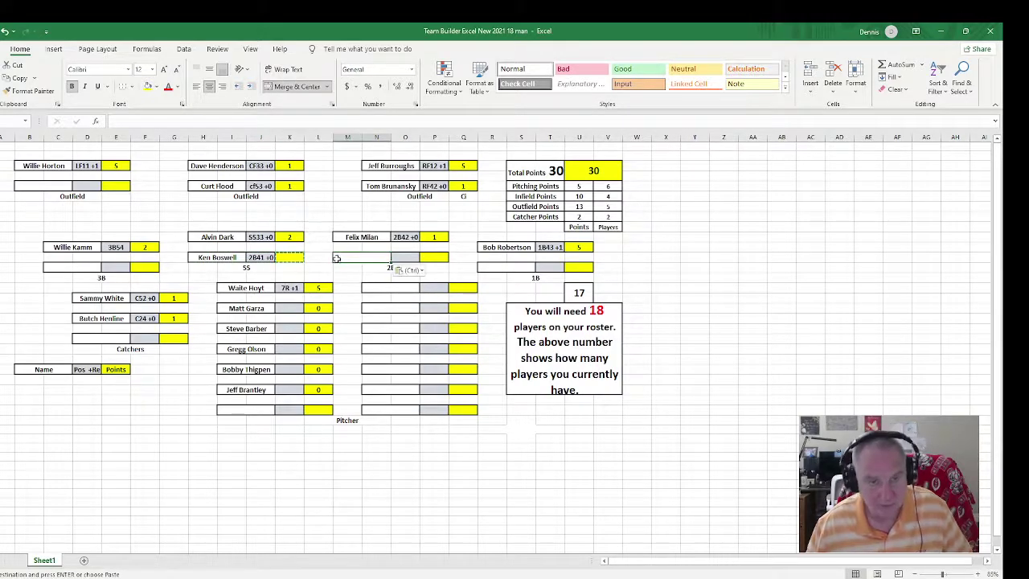
drag(217, 257, 280, 256)
key(ctrl+c)
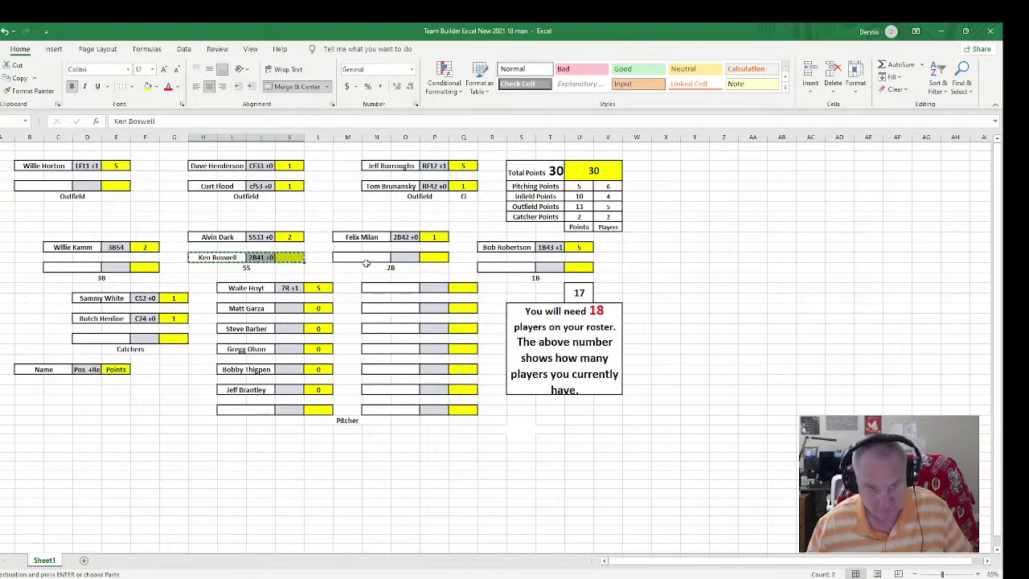
click(371, 257)
key(ctrl+v)
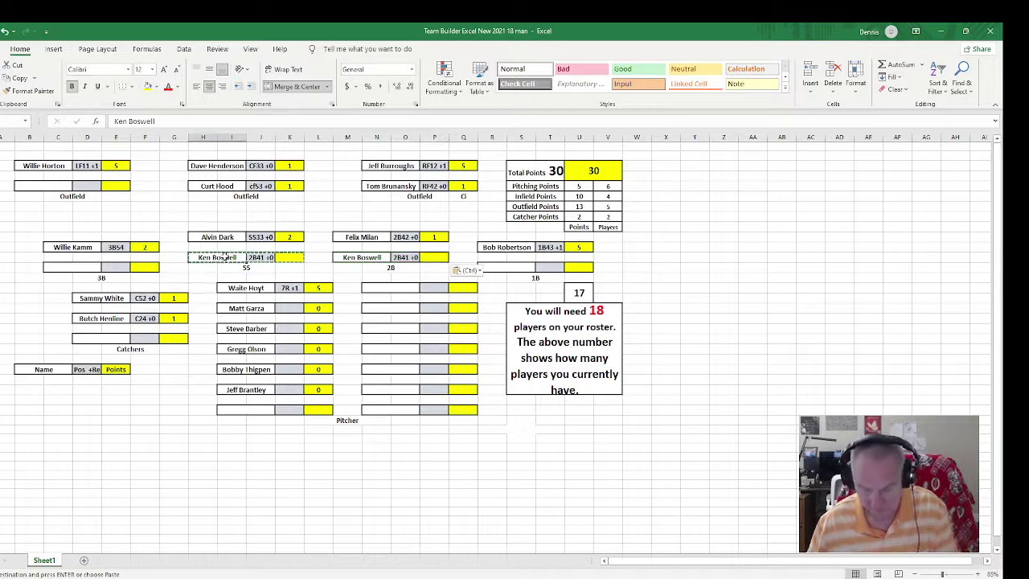
Clear Ken Boswell's name and rating from the shortstop row and set his points in the second-base row to 0.
key(BackSpace)
key(Tab)
key(BackSpace)
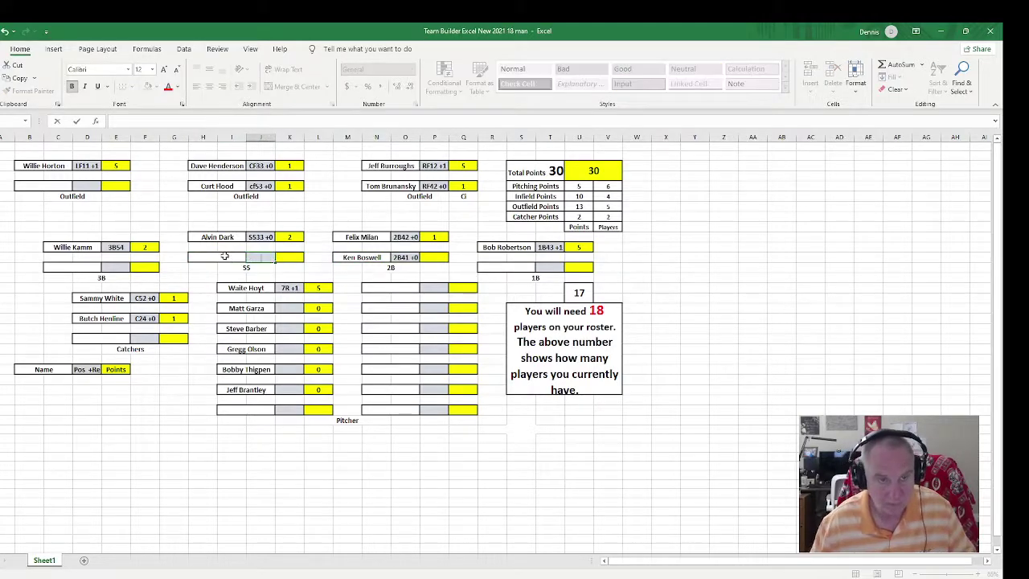
click(430, 256)
text(0)
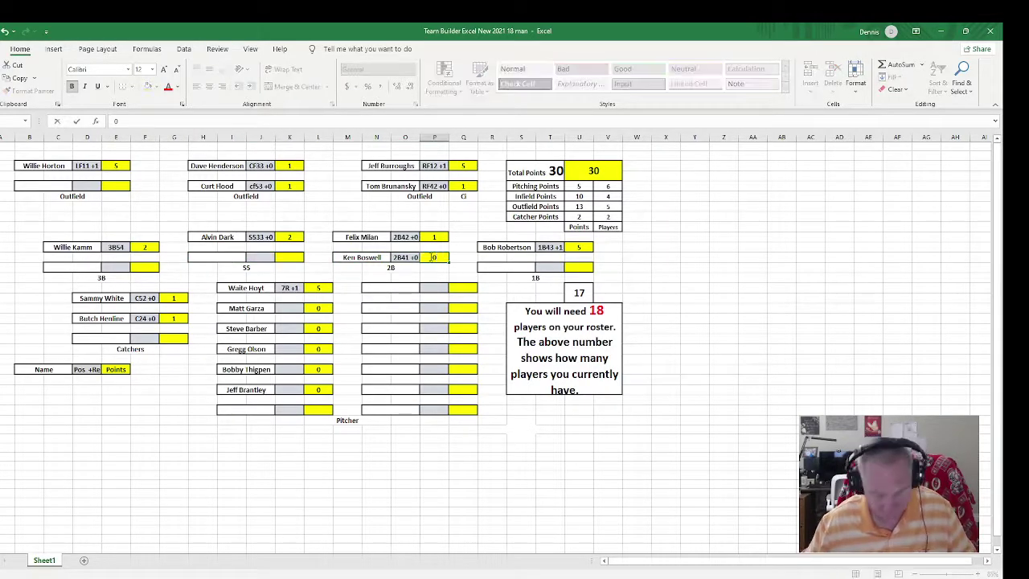
key(Return)
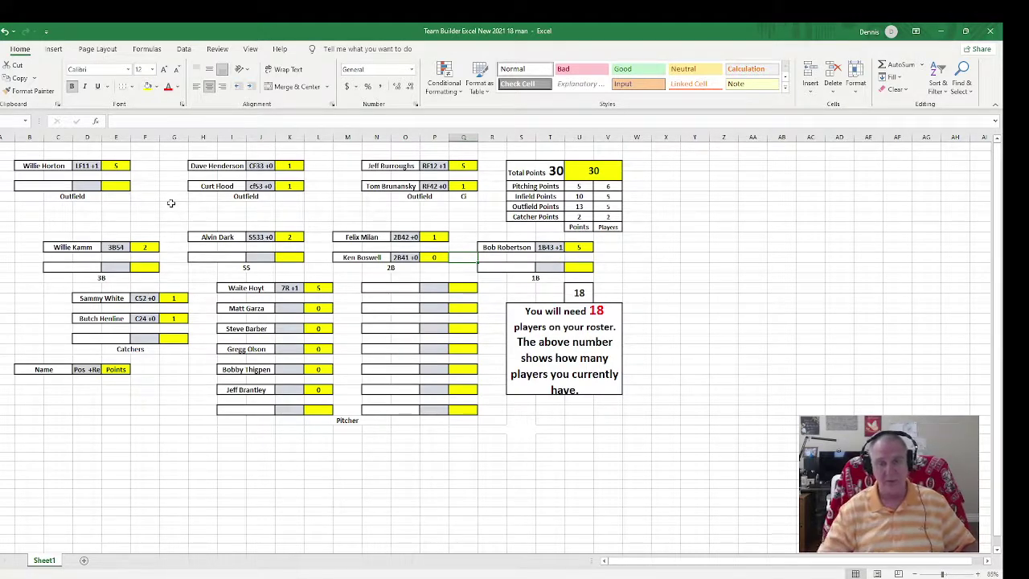
Close all the open player card image windows, from the Waite Hoyt card through the Ken Boswell card.
click(512, 577)
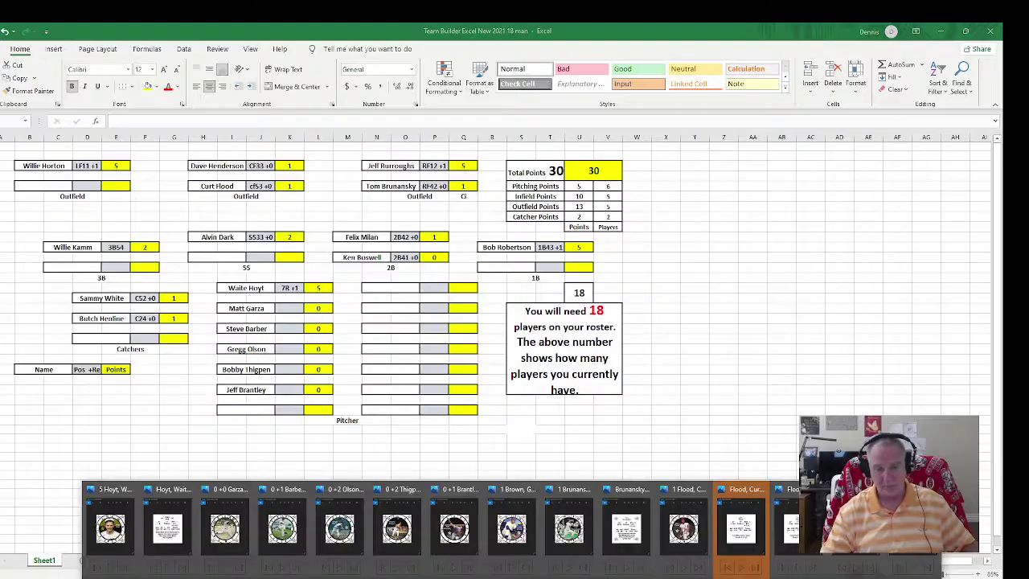
click(932, 489)
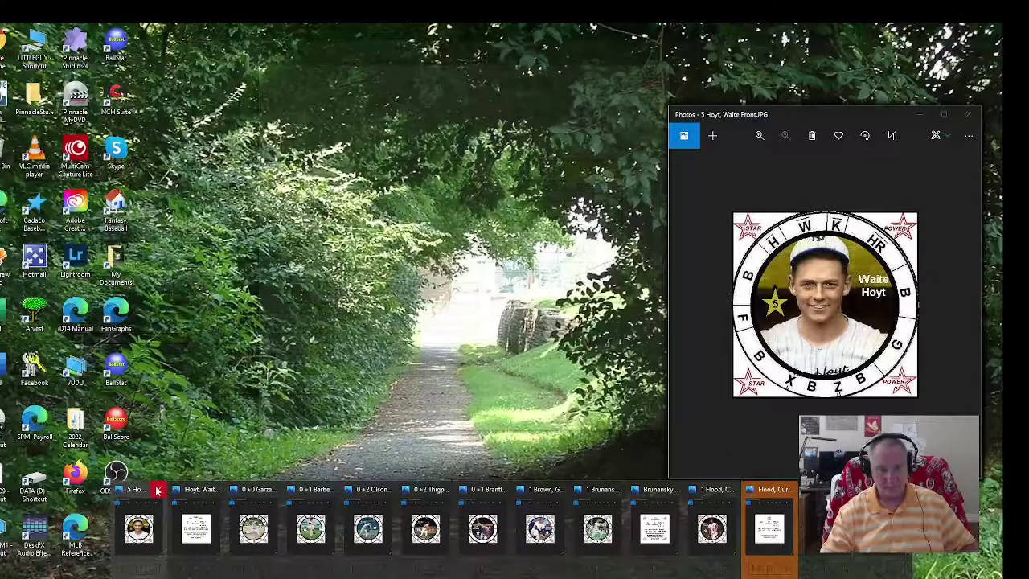
click(158, 490)
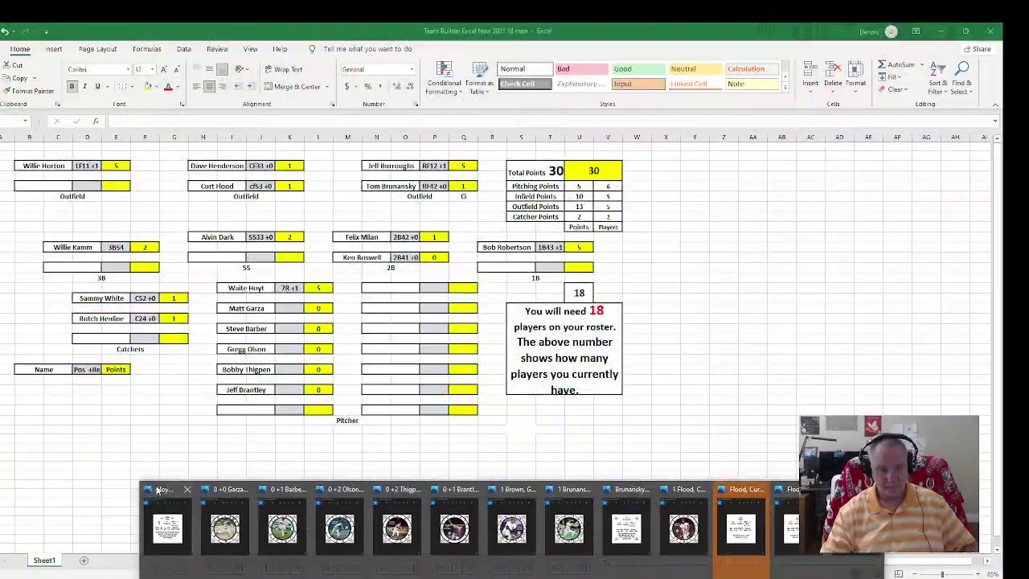
click(186, 492)
click(217, 492)
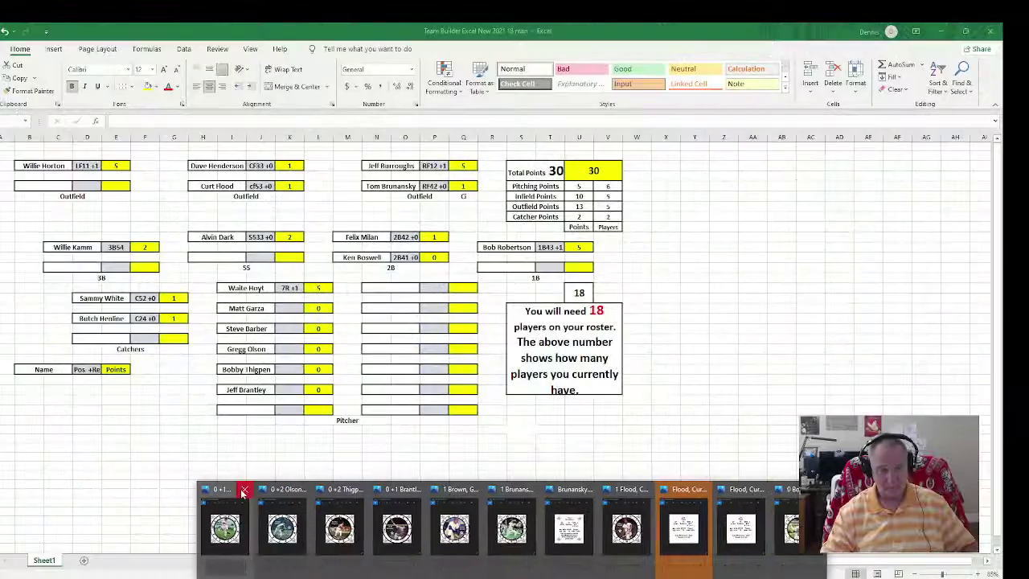
click(249, 492)
click(273, 491)
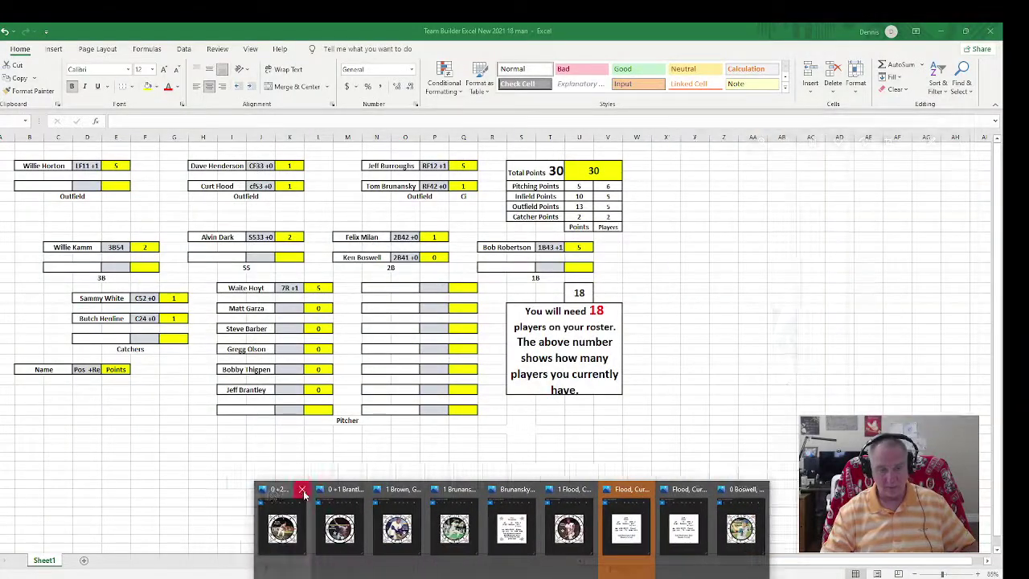
click(304, 490)
click(330, 490)
click(361, 491)
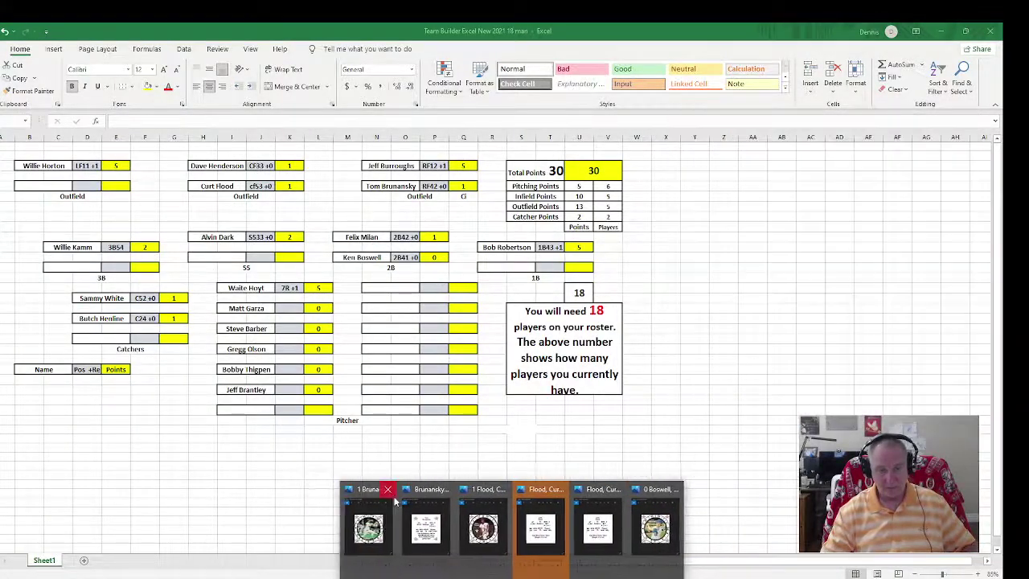
click(396, 493)
click(417, 492)
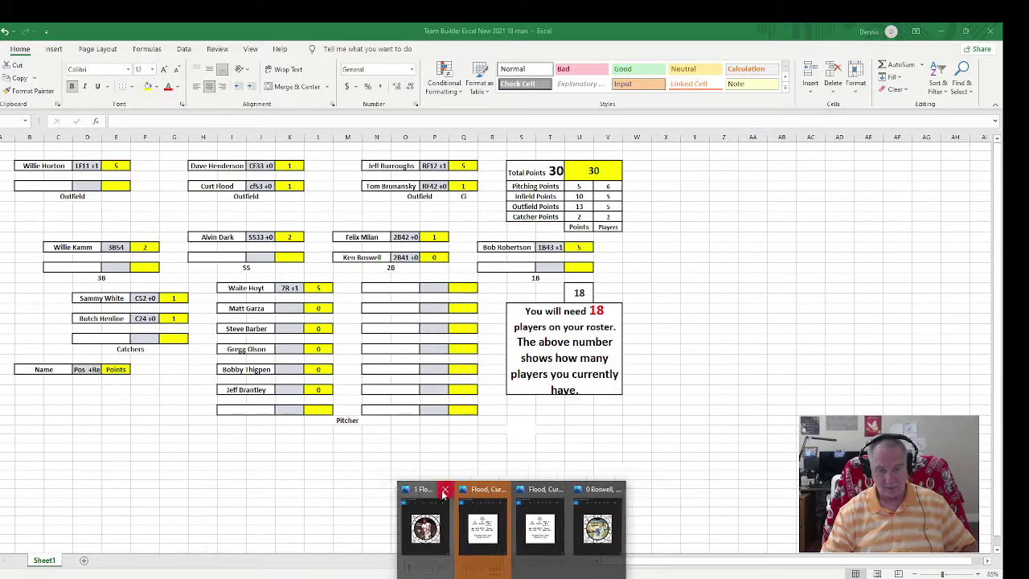
click(444, 492)
click(473, 490)
click(503, 491)
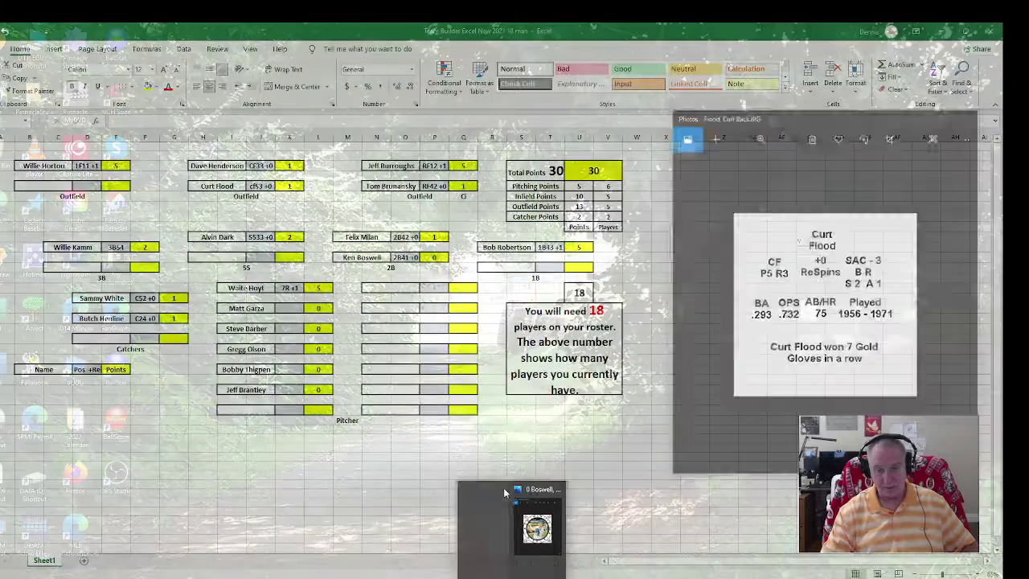
click(531, 490)
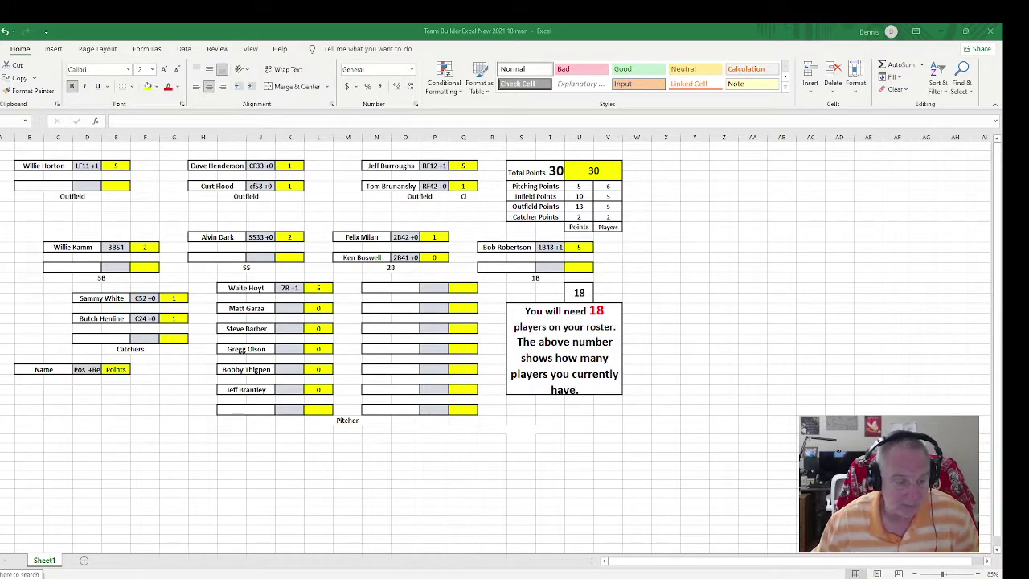
Search the computer for Garza, Matt Back and open the card to read his pitching ratings.
click(41, 570)
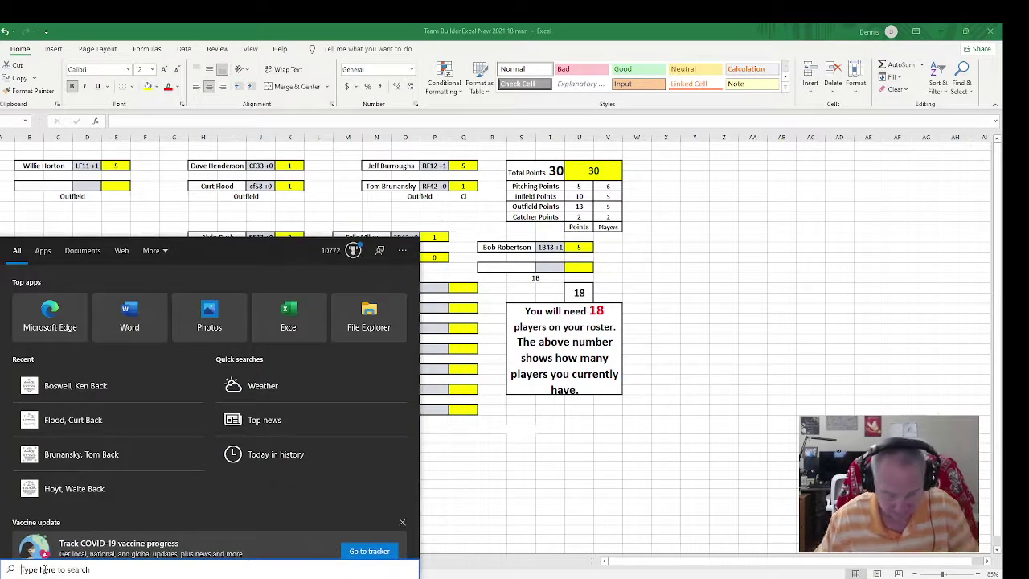
text(Garza,)
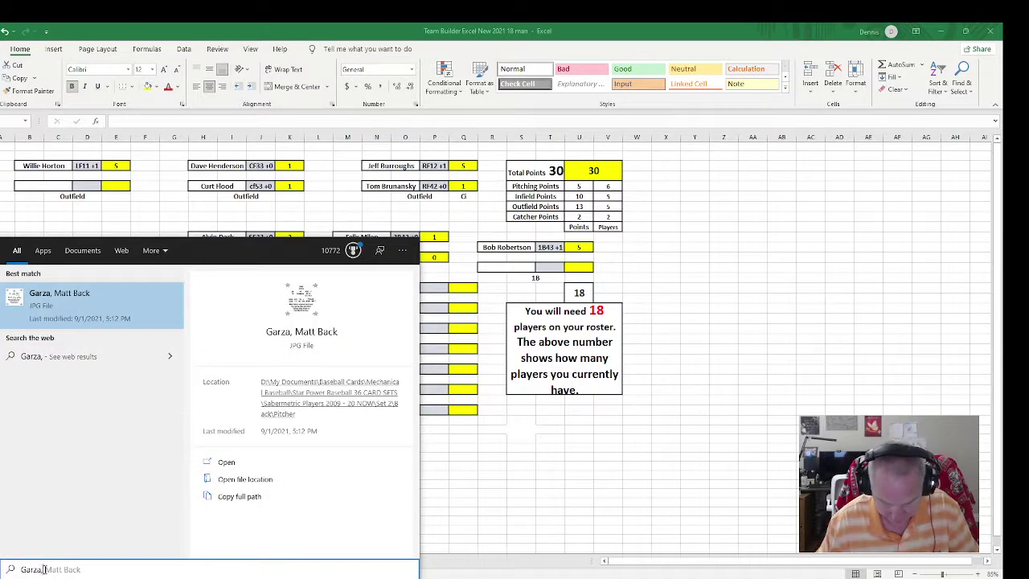
text( matt b)
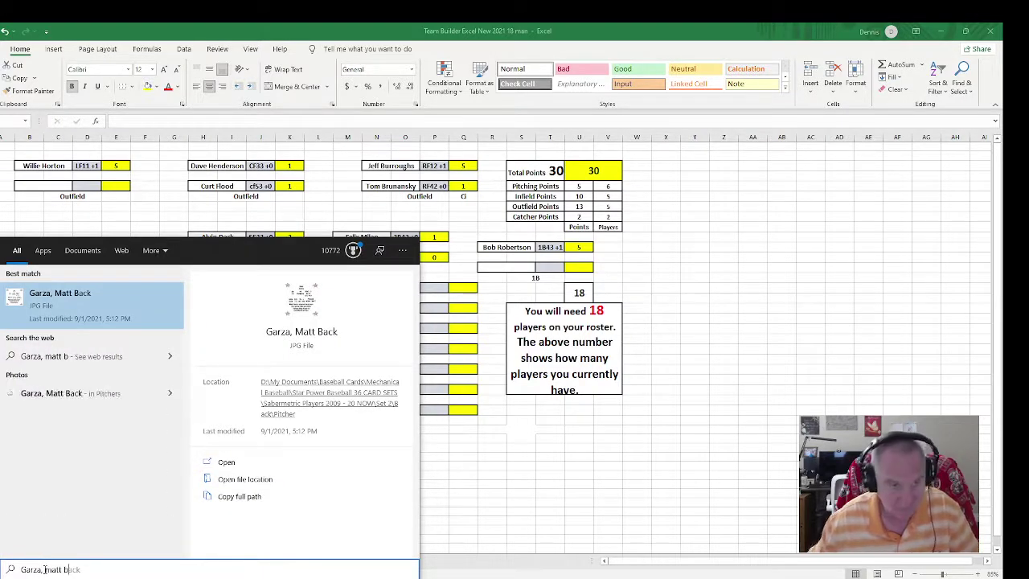
click(61, 302)
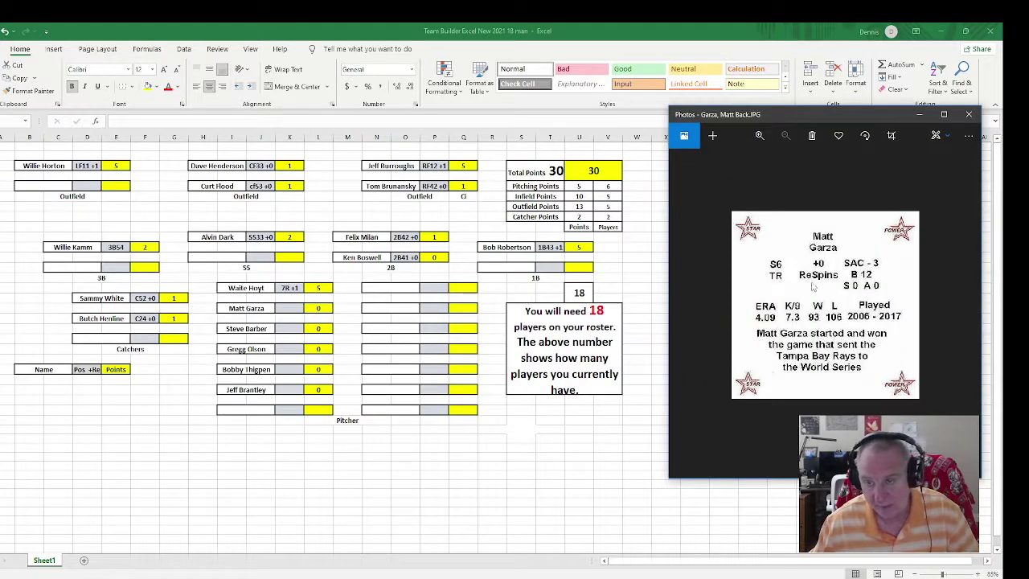
Enter 6R +0 as Matt Garza's position and rating in the pitcher list.
click(289, 308)
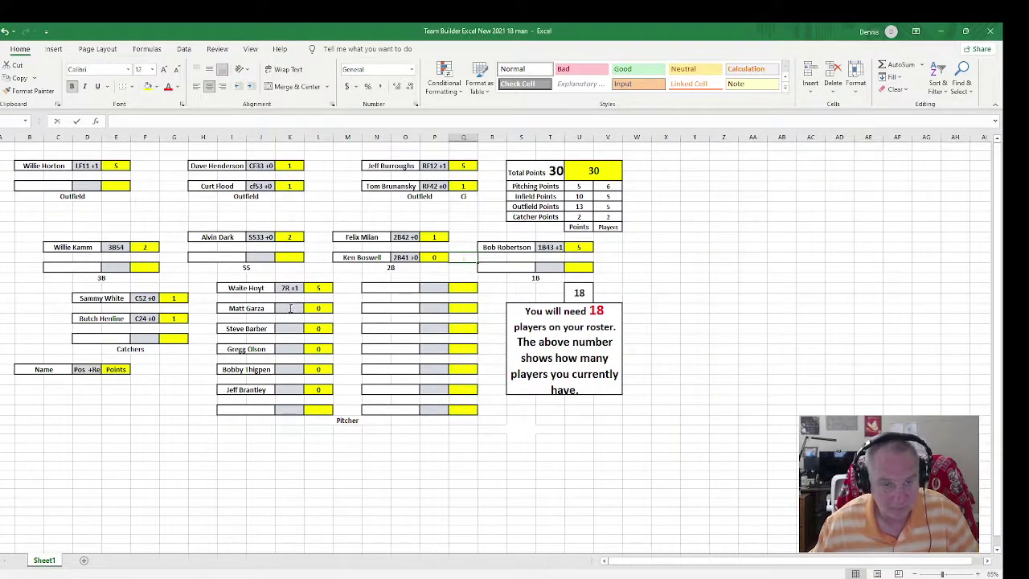
text(6)
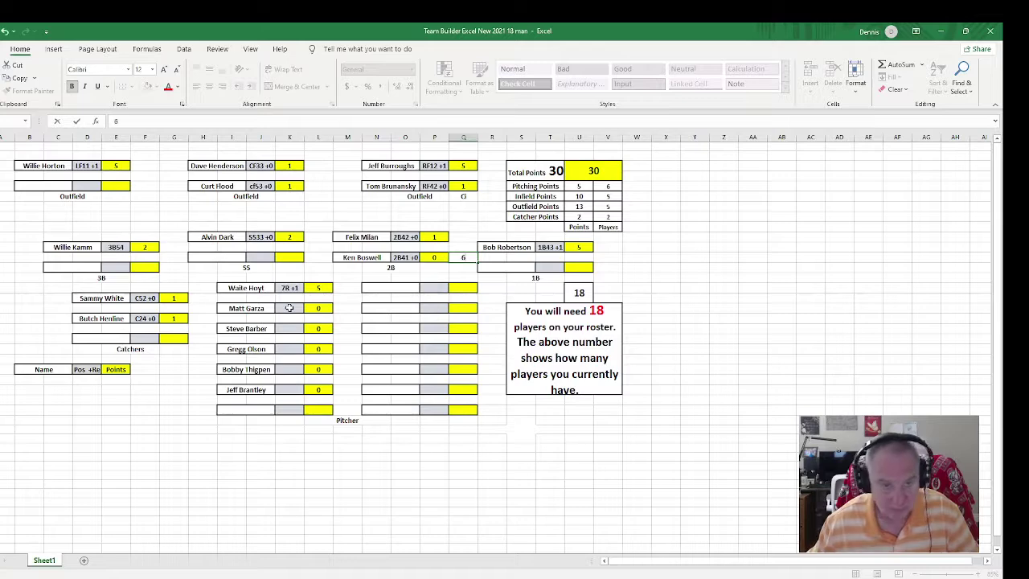
click(289, 308)
text(6)
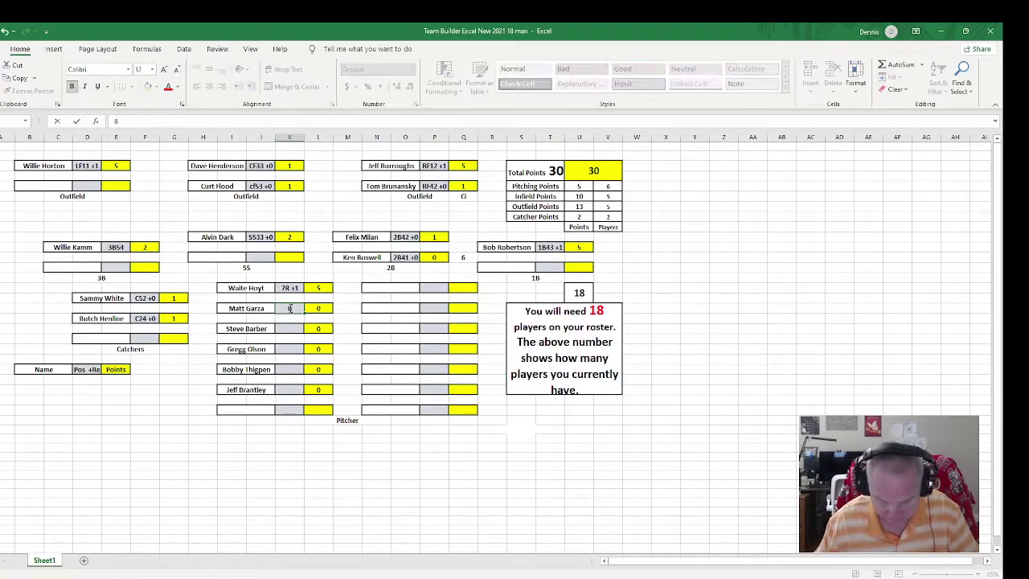
text(R +0)
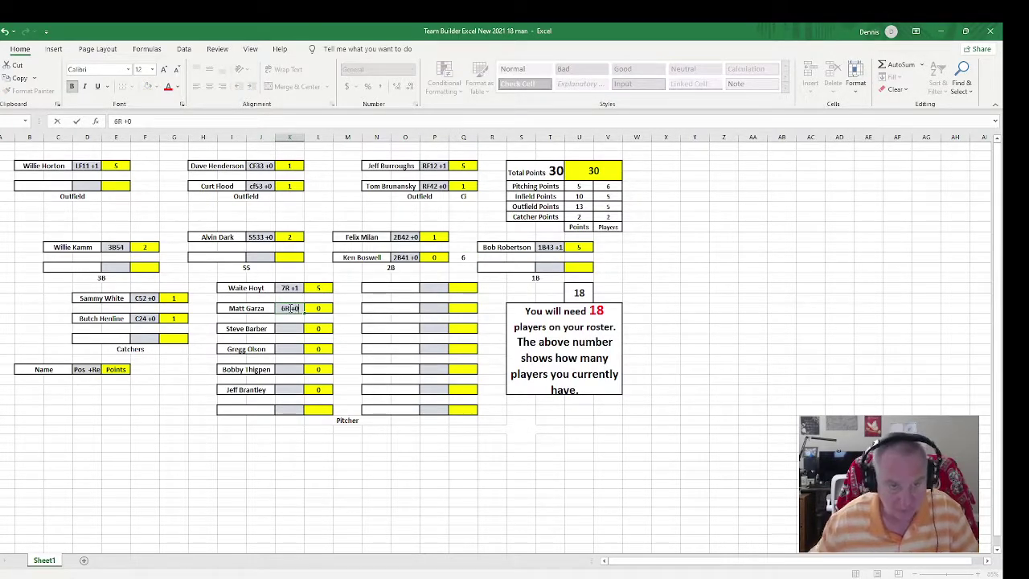
Search the computer for Barber, Steve Back and open the card to read his pitching ratings.
key(super+s)
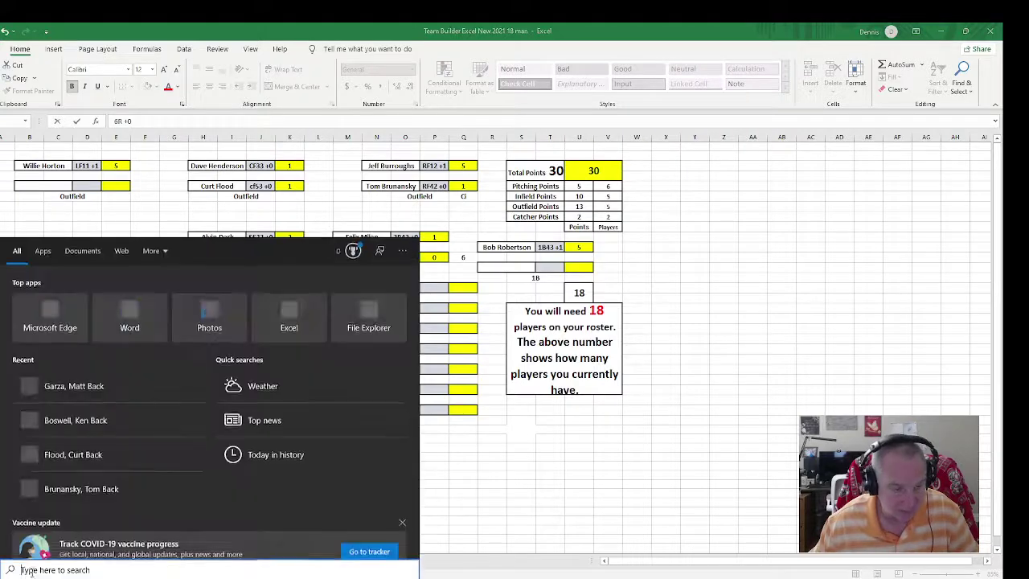
text(Barber)
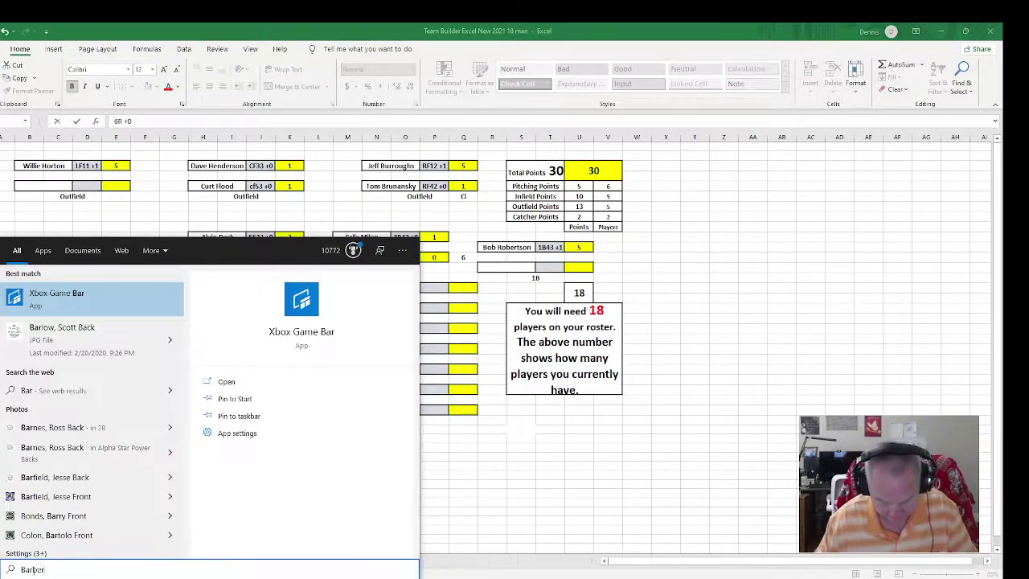
text(, Steve)
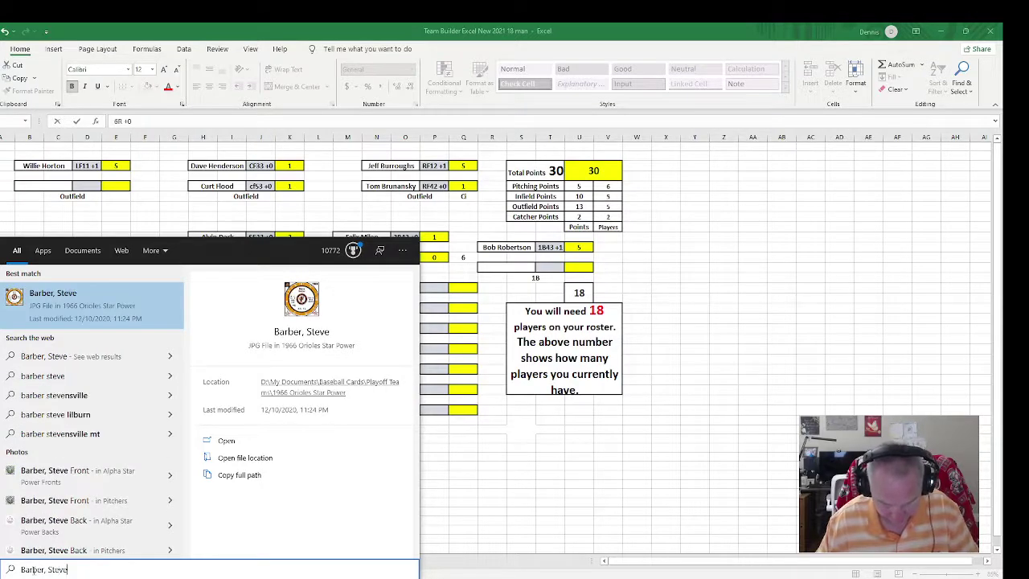
text( B)
click(96, 298)
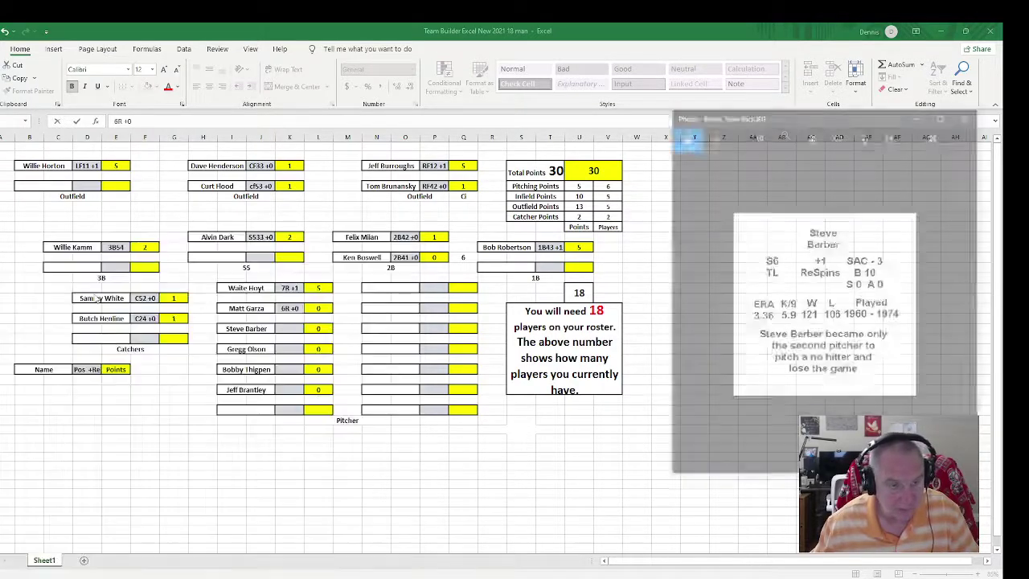
Enter 6L +1 as the position and rating for Steve Barber, the pitcher below Matt Garza.
click(286, 331)
click(284, 328)
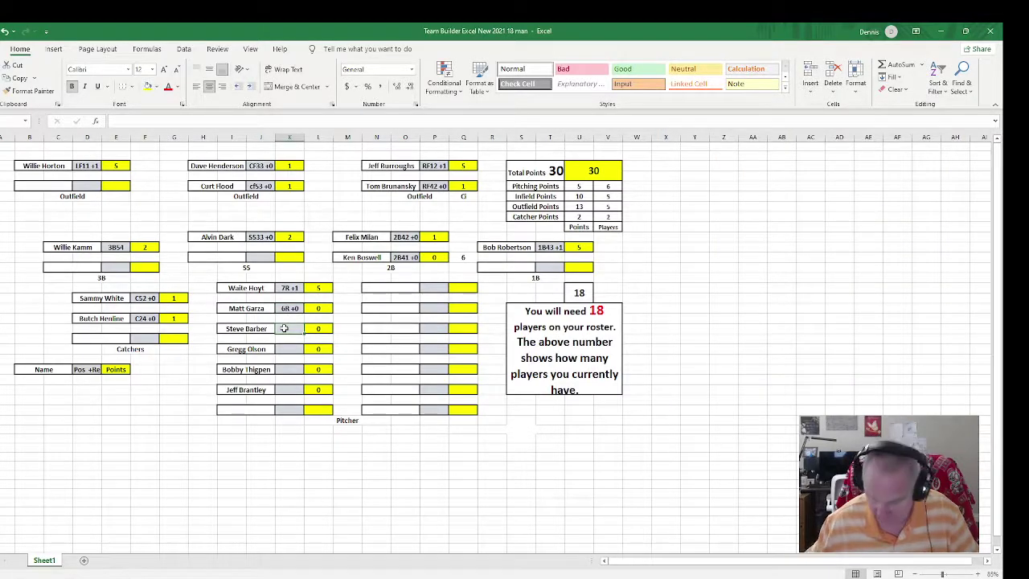
text(6L +1)
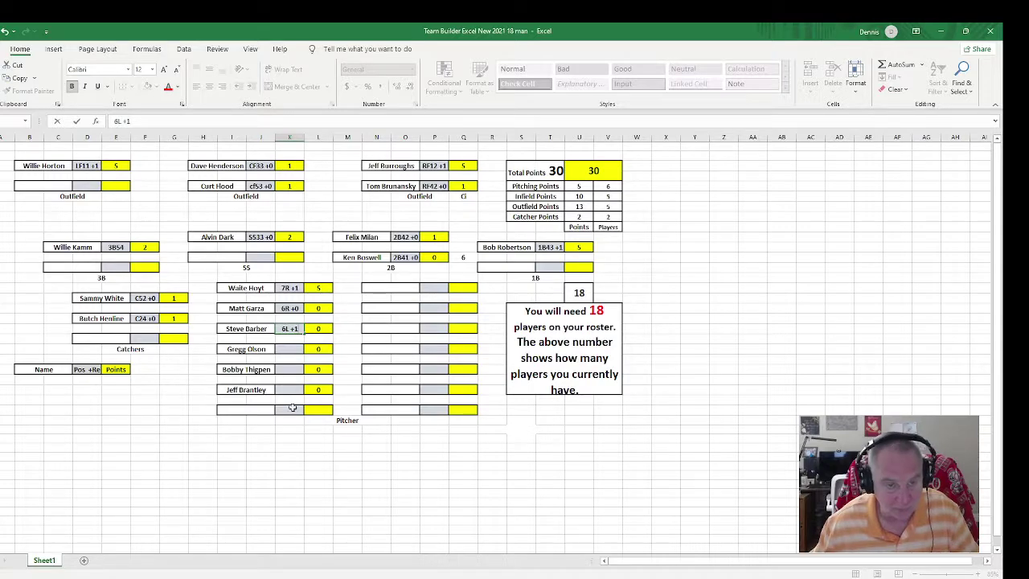
Search the computer for Olson, Gregg Back and open the card to read his pitching ratings.
click(46, 567)
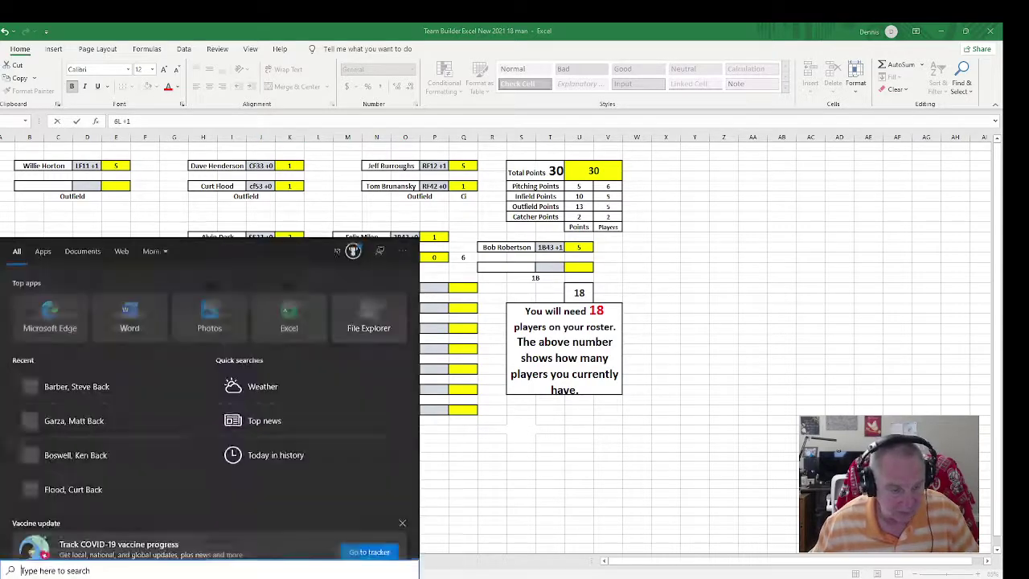
text(Olson)
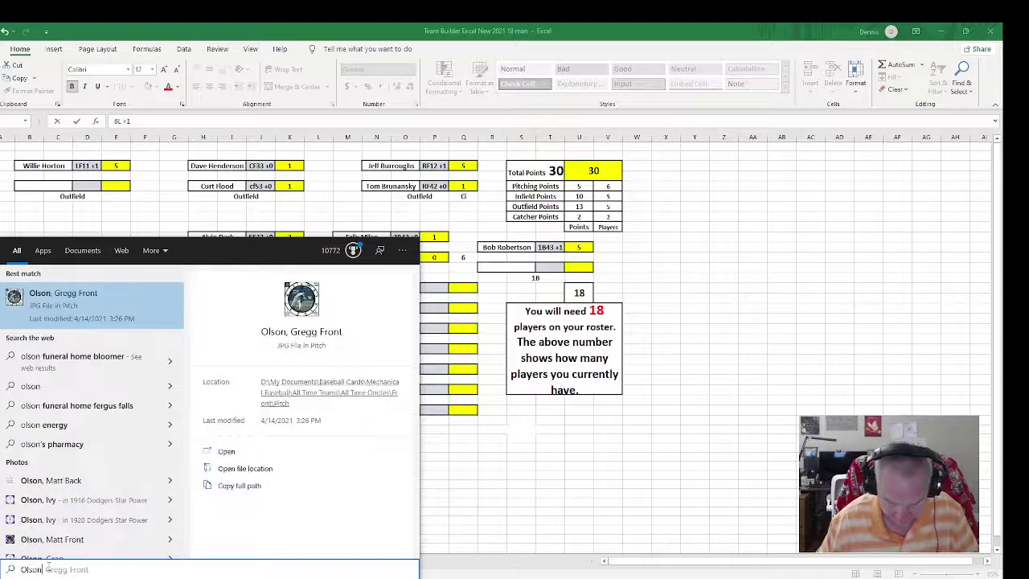
text(, Gregg)
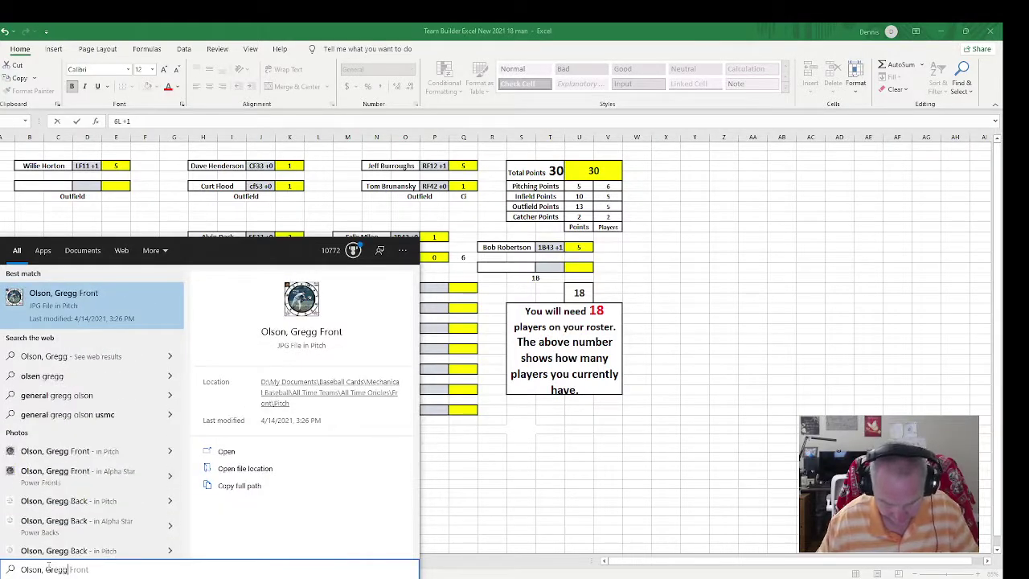
text( B)
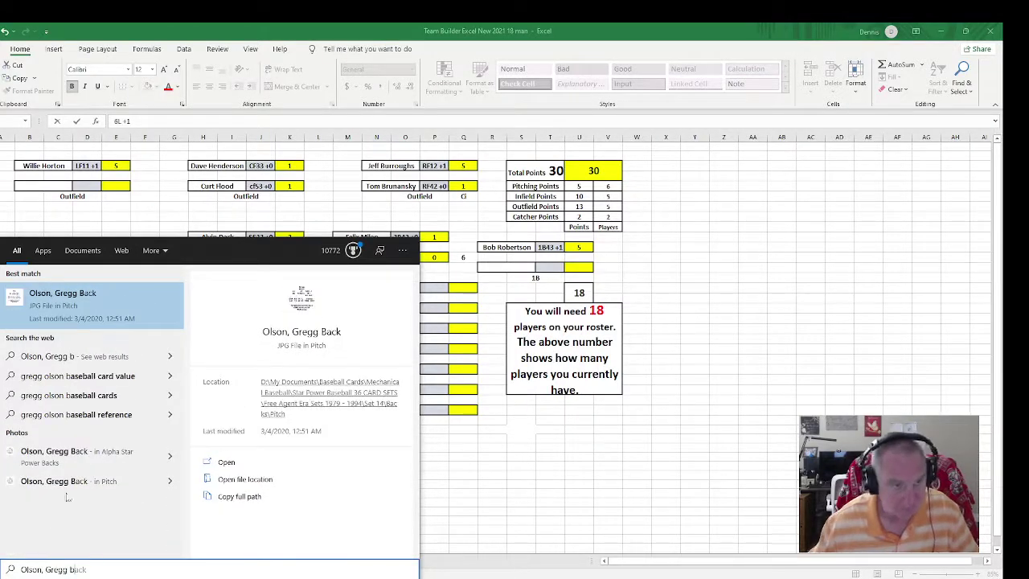
click(70, 301)
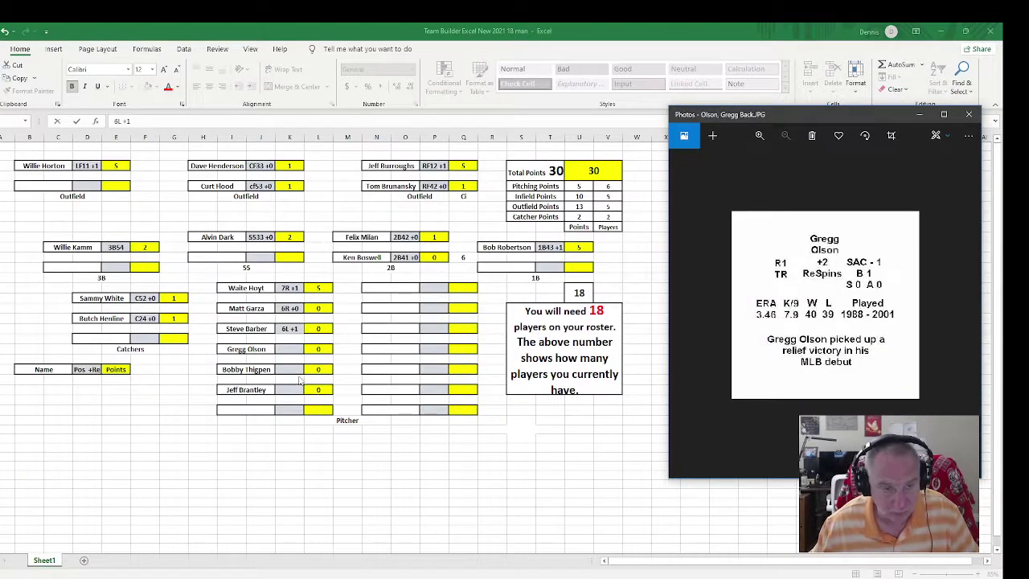
Enter 1R +2 as Gregg Olson's position and rating in the pitcher list.
click(287, 350)
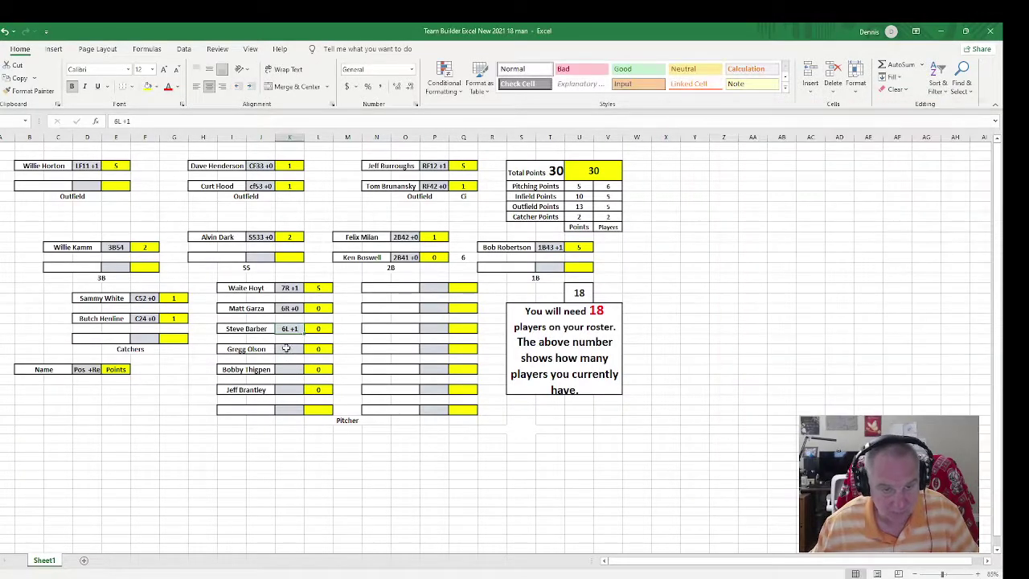
text(1R)
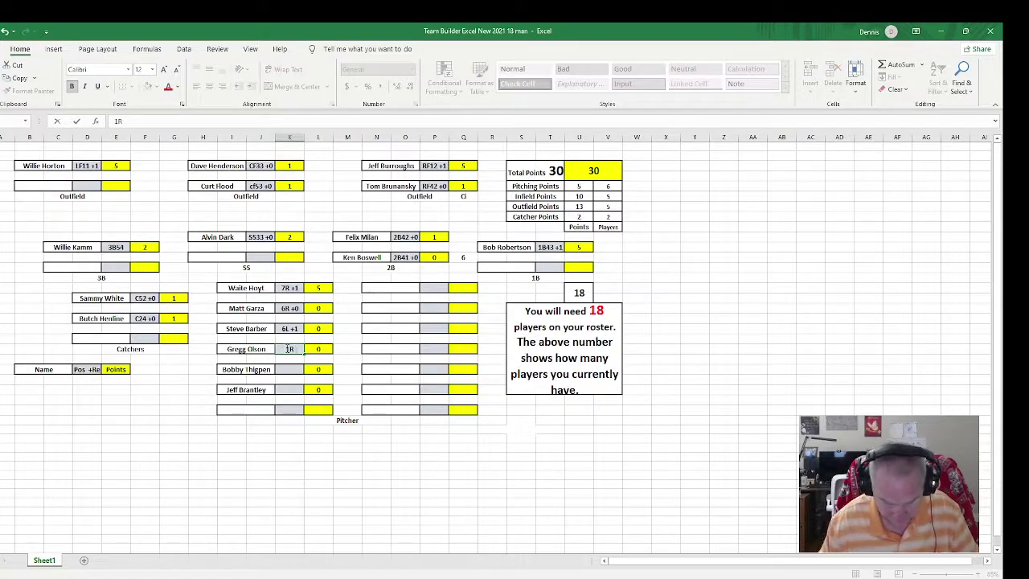
text( +2)
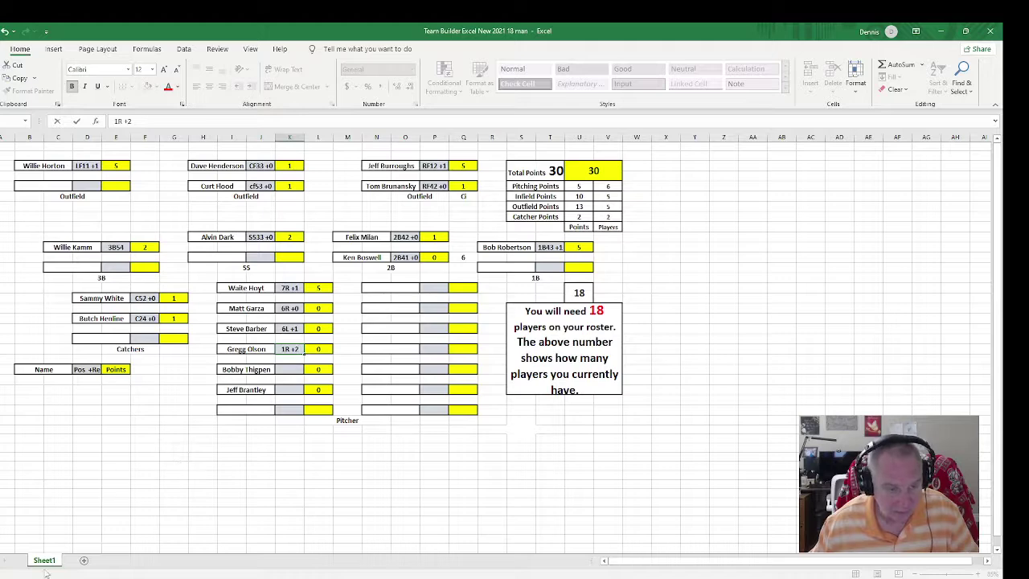
Search the computer for Thigpen, Bobby Back and open the card to read his pitching ratings.
click(22, 571)
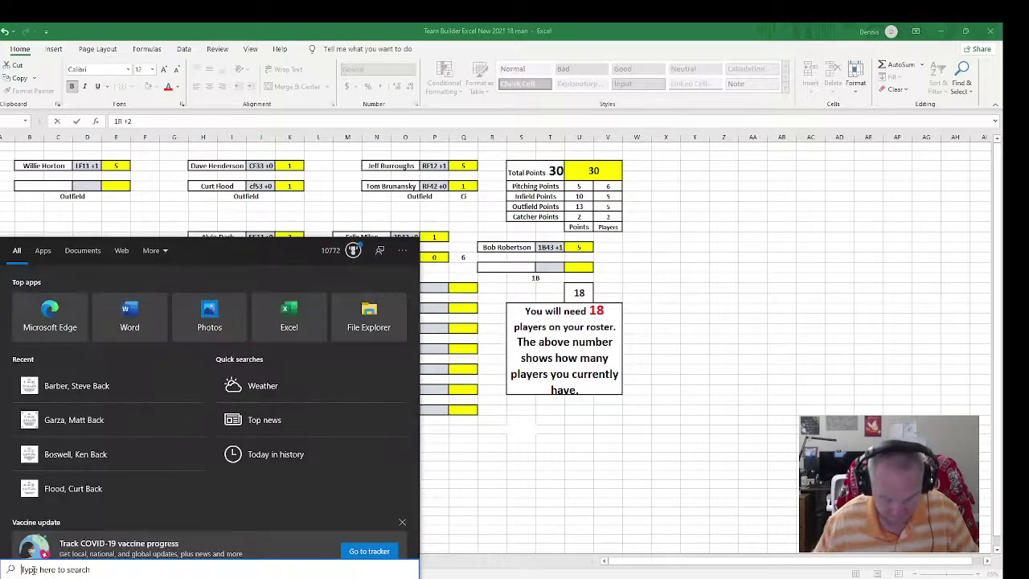
text(Thigpen)
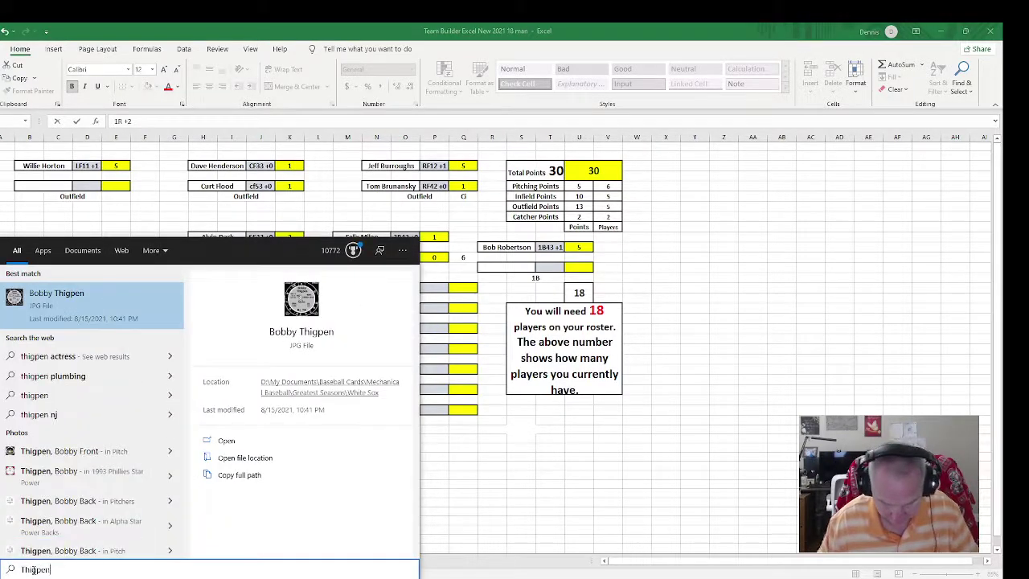
text(, Bobby)
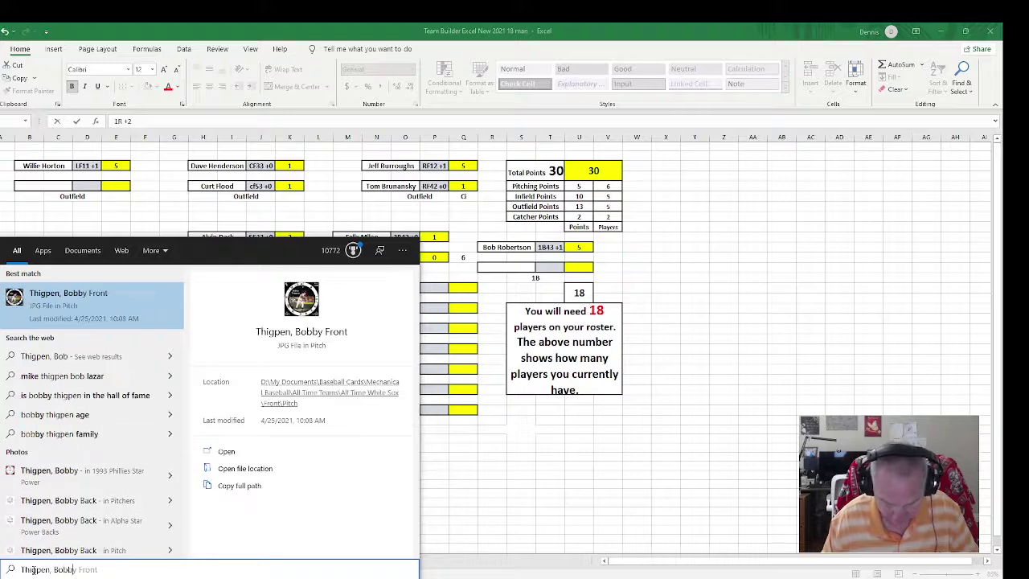
text( back)
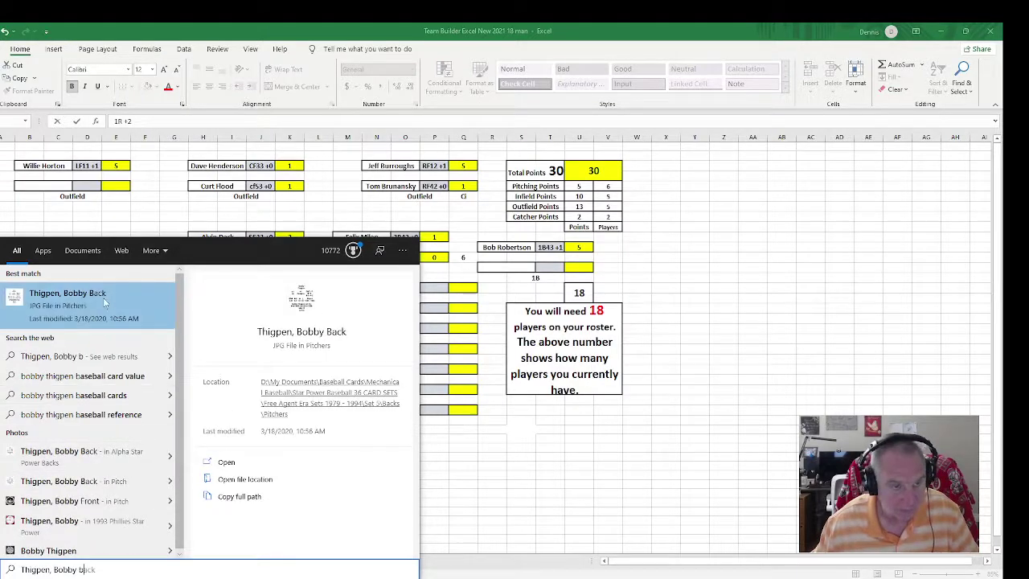
click(105, 303)
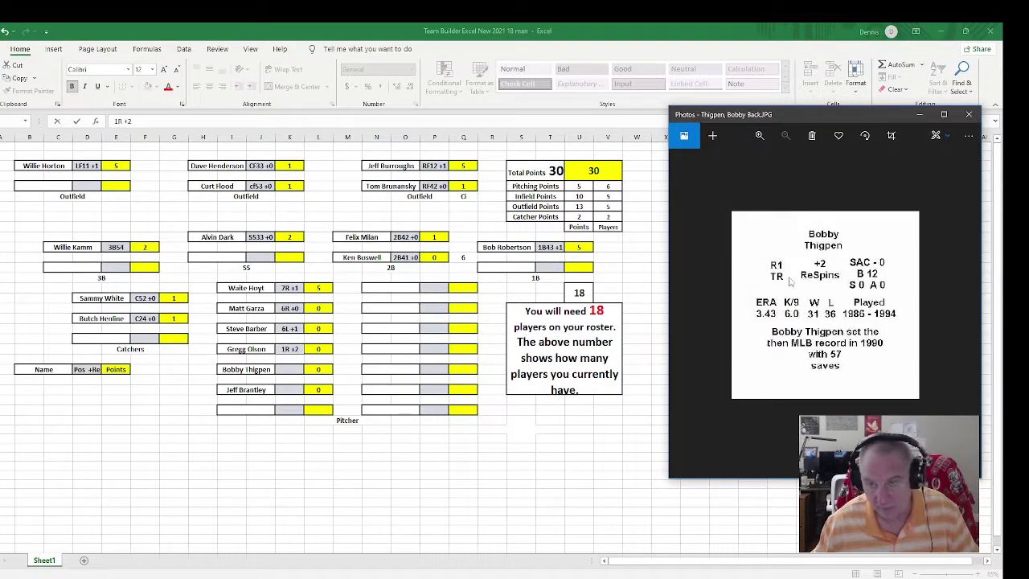
Enter 1R +2 as Bobby Thigpen's position and rating in the pitcher list.
click(287, 370)
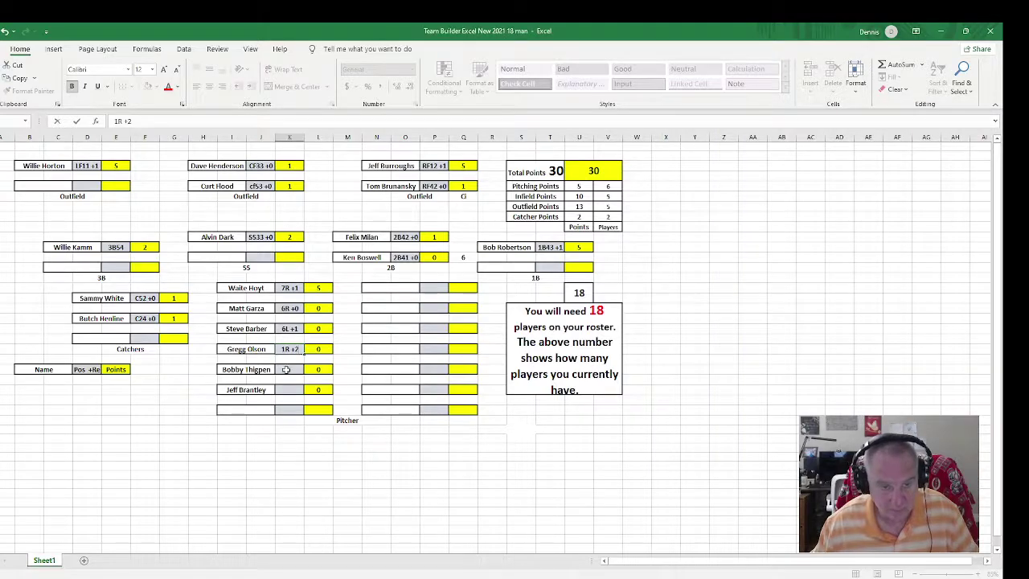
text(1R)
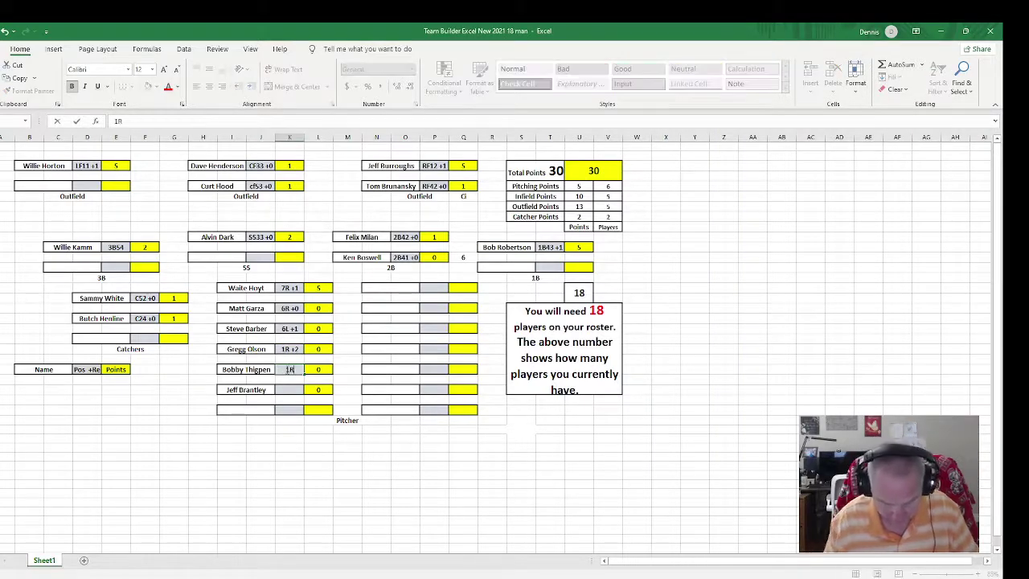
text( +2)
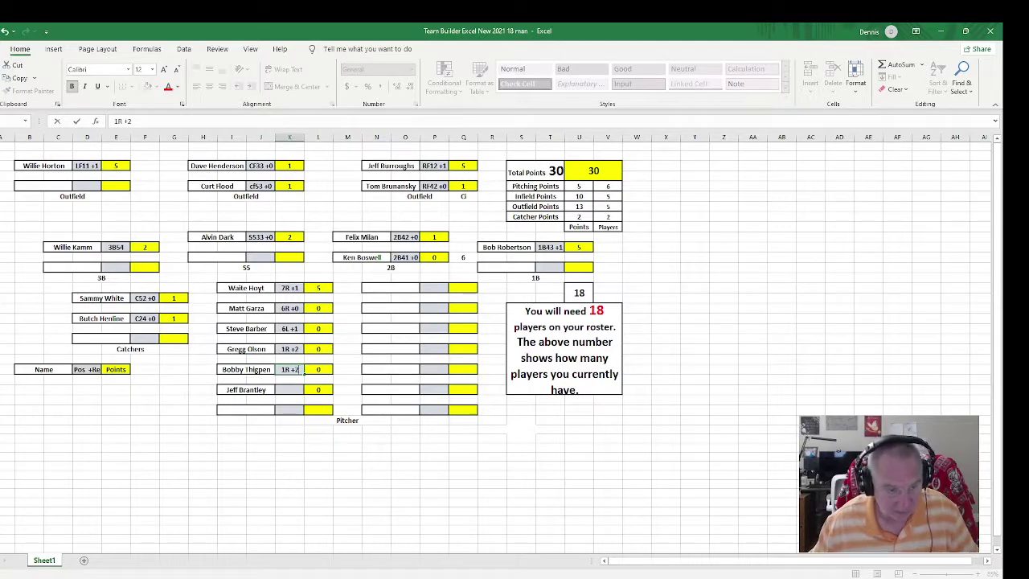
Search the computer for Brantley, Jeff Back and open the card to read his pitching ratings.
mouse_move(154, 578)
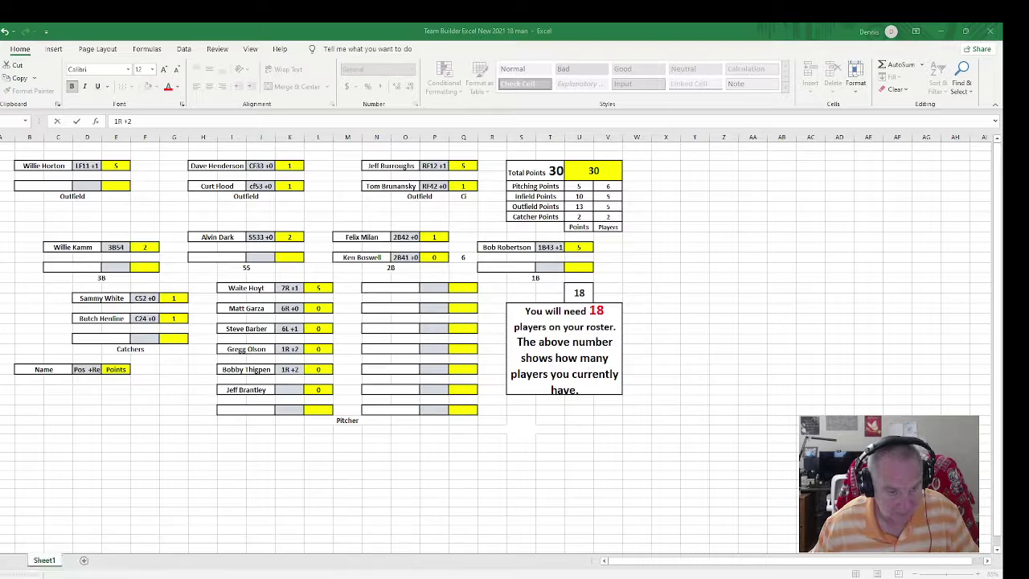
click(24, 577)
text(Bran)
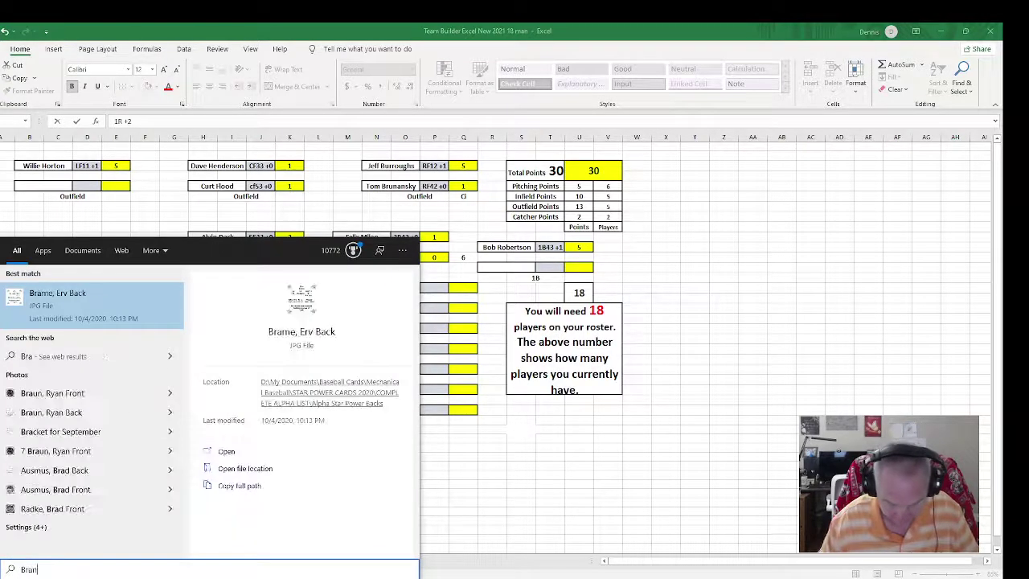
text(tley, Jeff b)
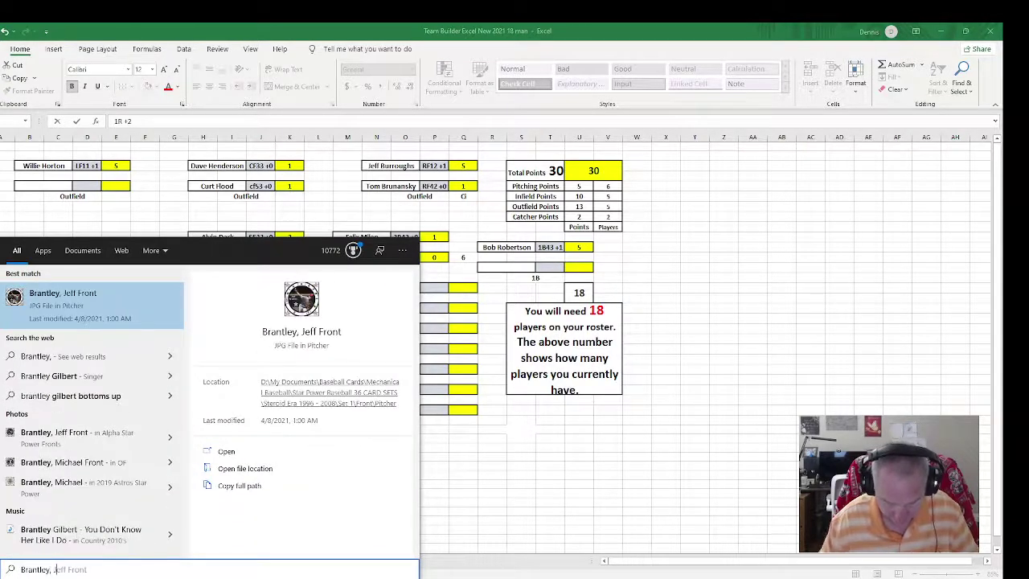
text(ack)
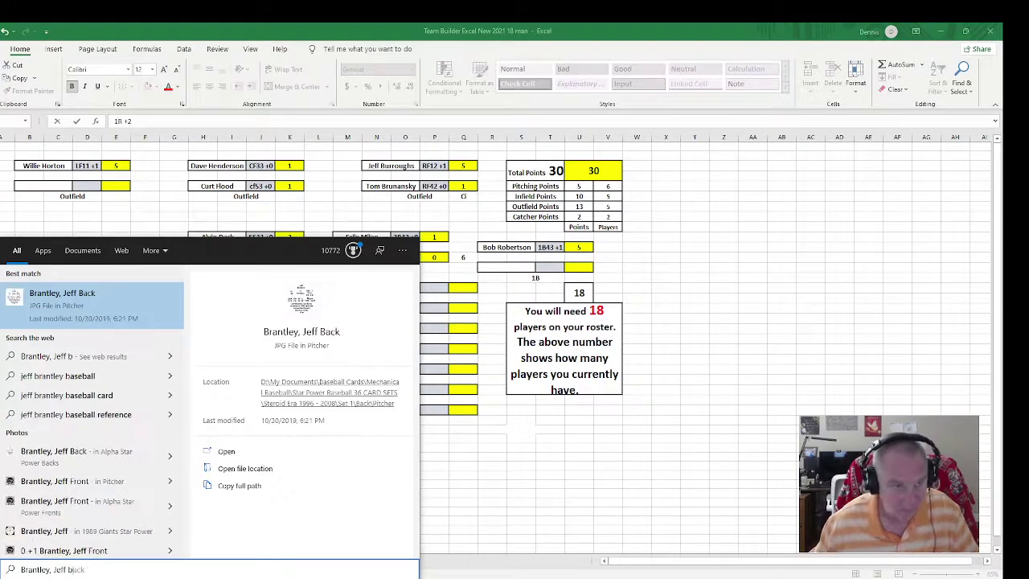
key(Return)
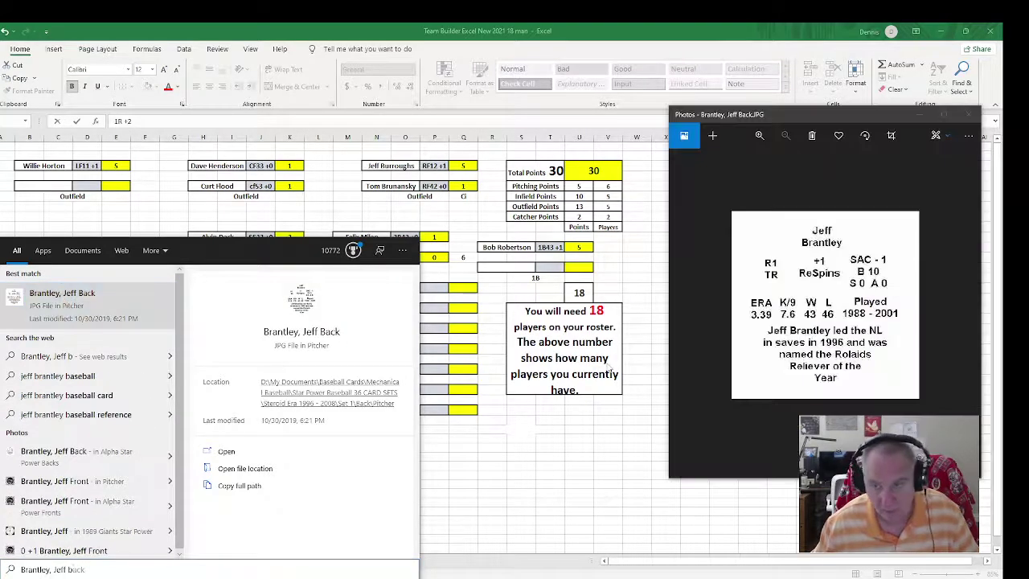
Return to the spreadsheet and enter 1R +1 as Jeff Brantley's position and rating in the pitcher list.
click(561, 463)
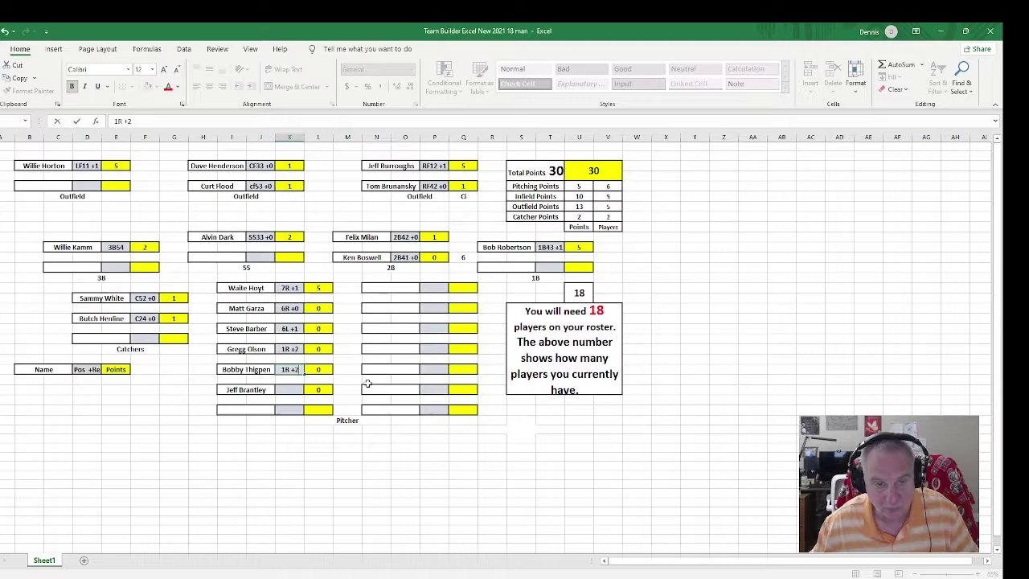
click(283, 389)
text(1)
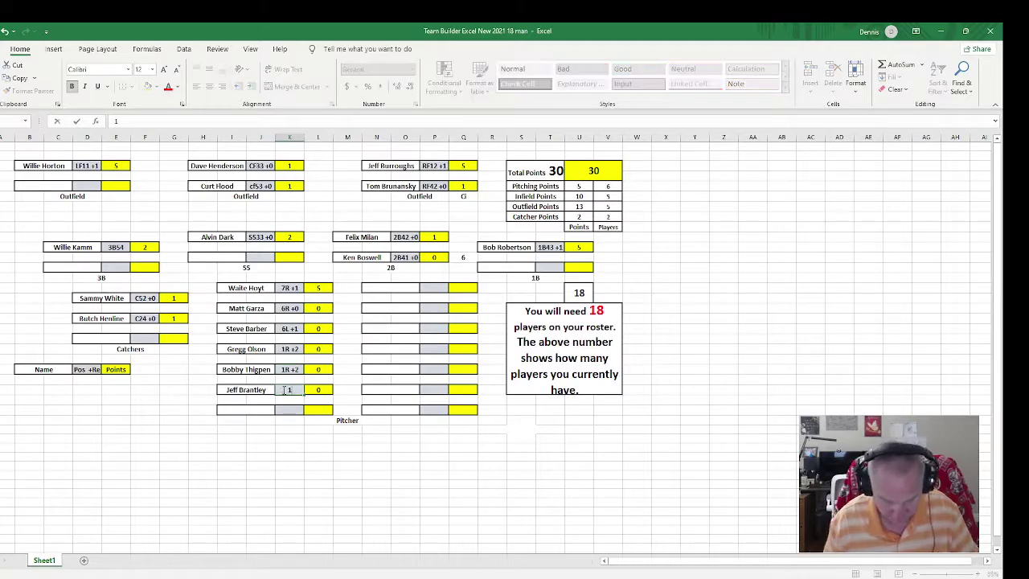
text(R +1)
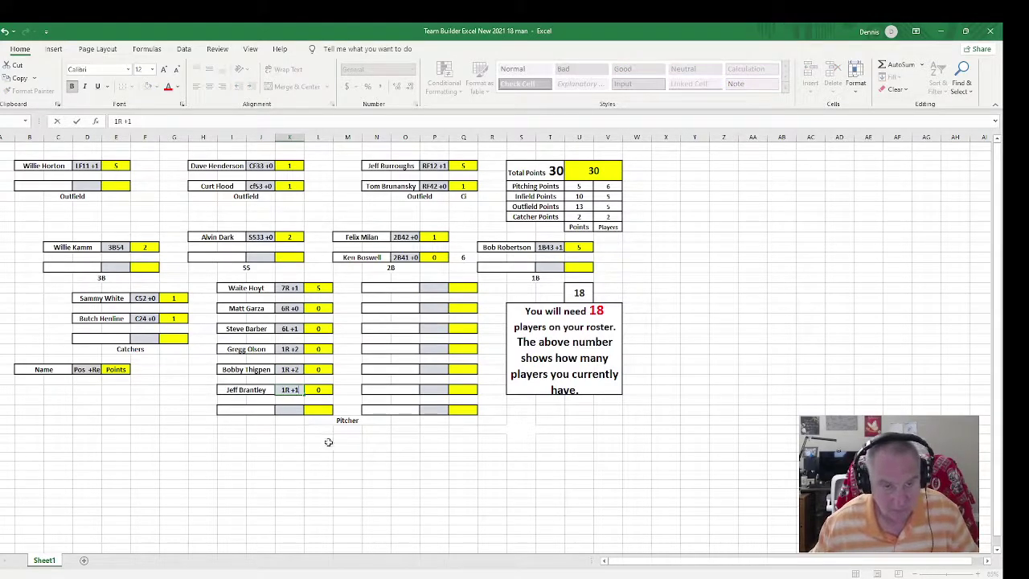
click(328, 441)
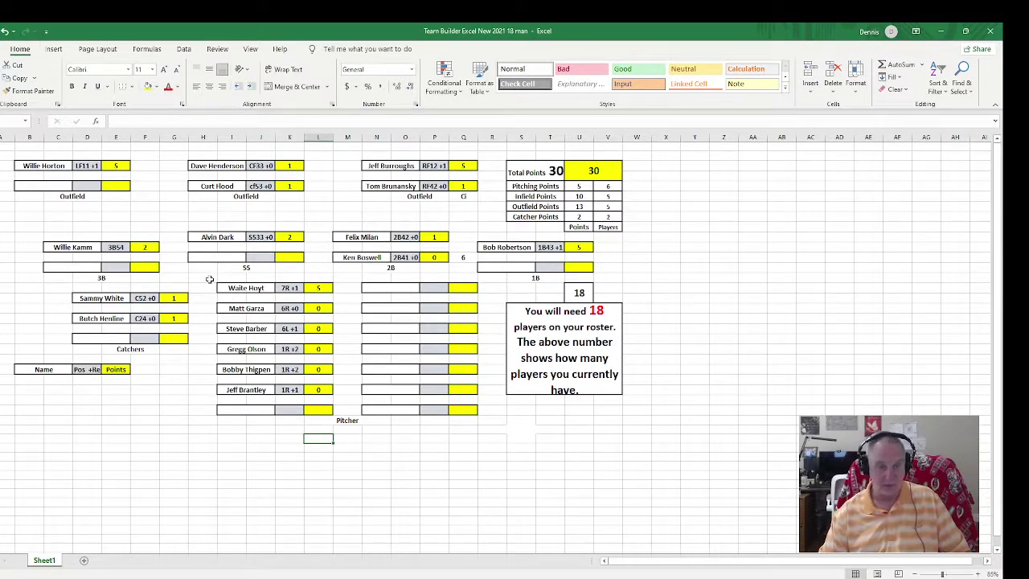
drag(209, 279, 319, 431)
click(336, 456)
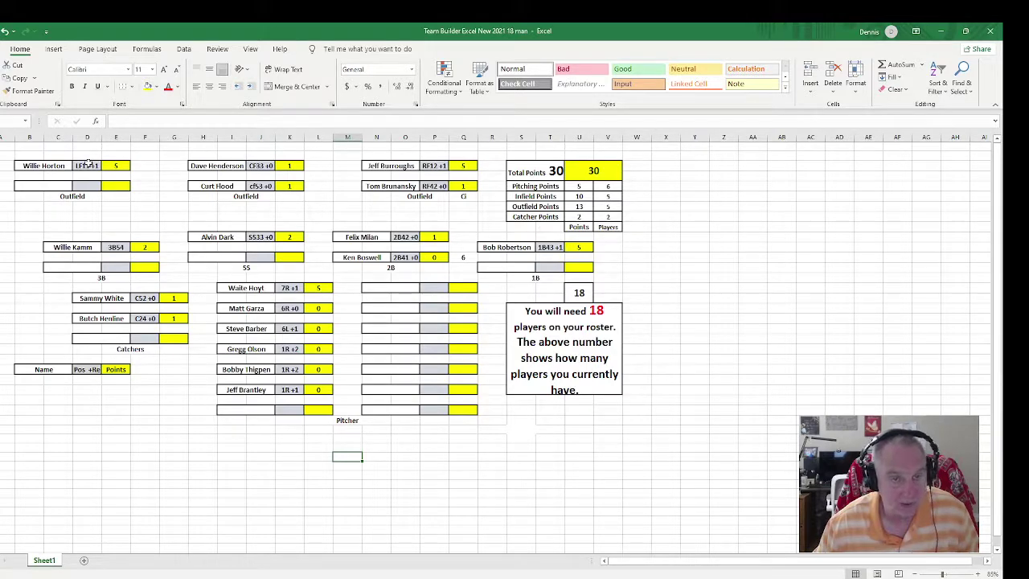
Capitalize the position code in Curt Flood's outfield entry so it reads CF53 +0.
click(254, 186)
double_click(254, 186)
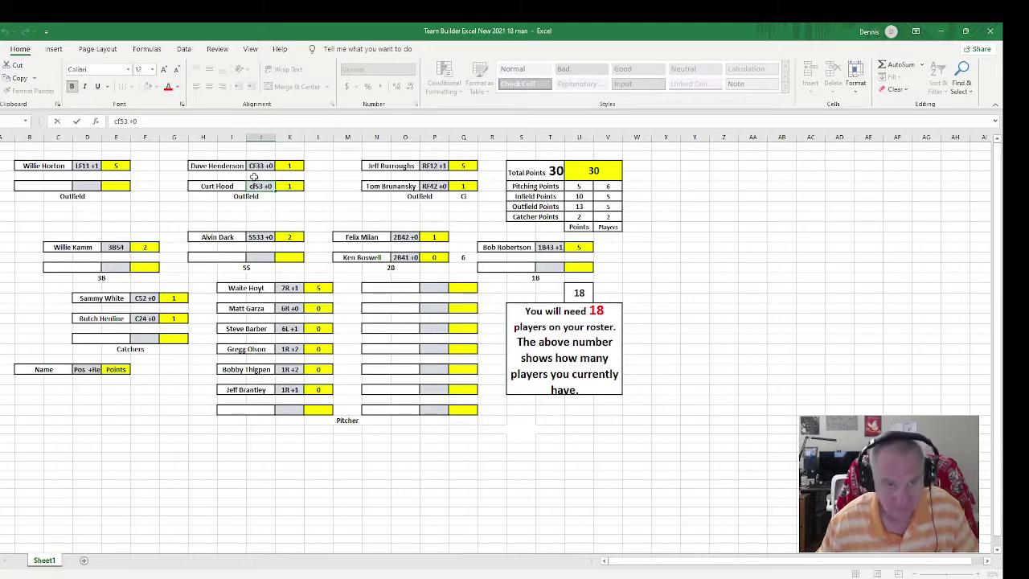
key(BackSpace)
text(CF)
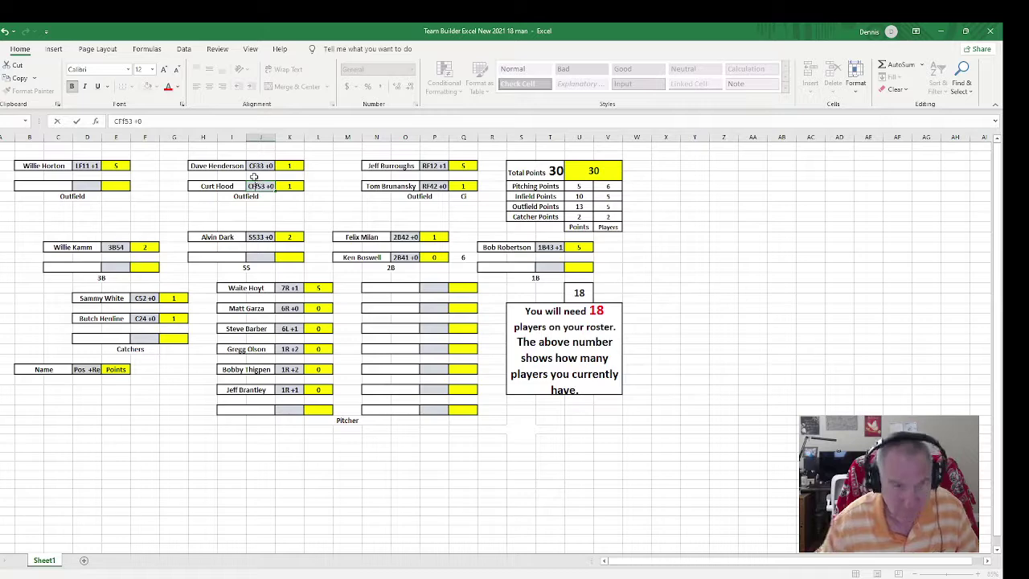
key(Delete)
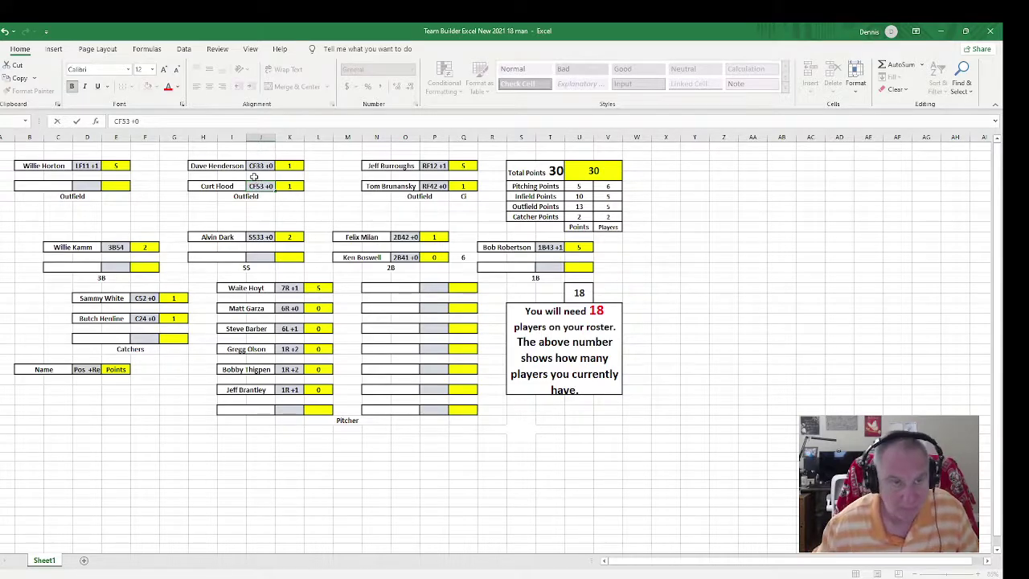
click(280, 205)
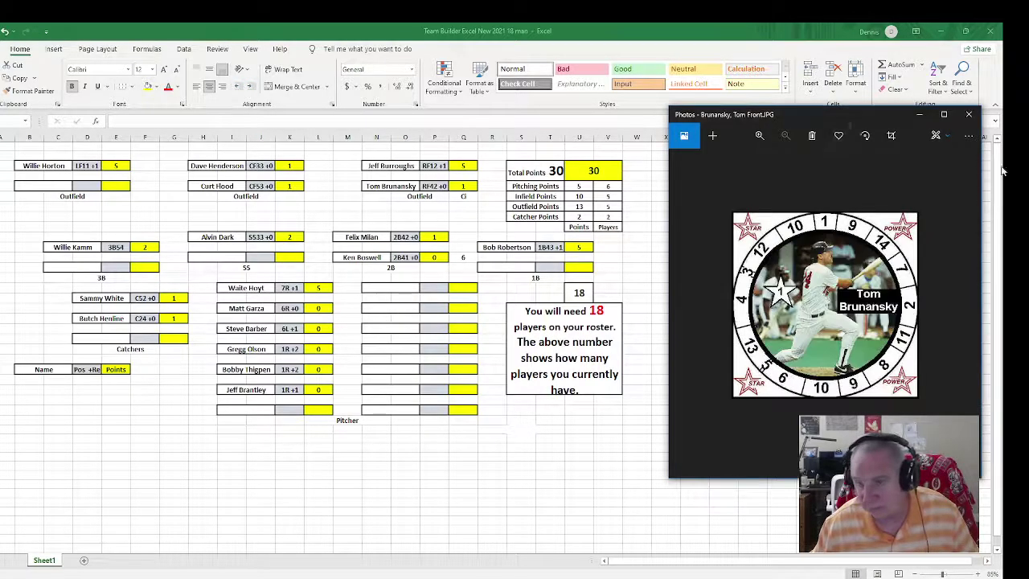
Place Tom Brunansky's front card beside Dave Henderson's to compare them, and close both card images.
drag(844, 126, 525, 119)
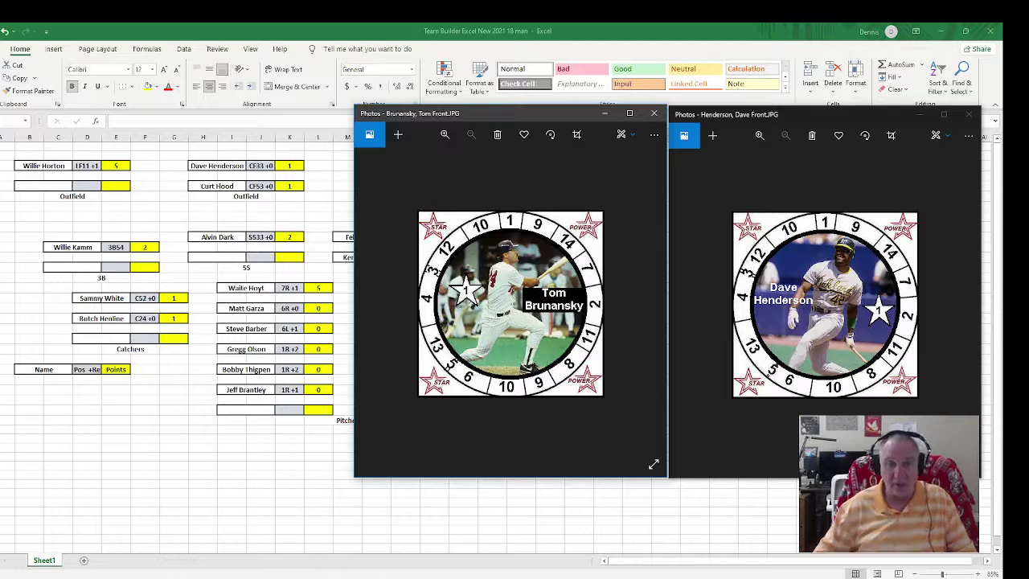
click(654, 115)
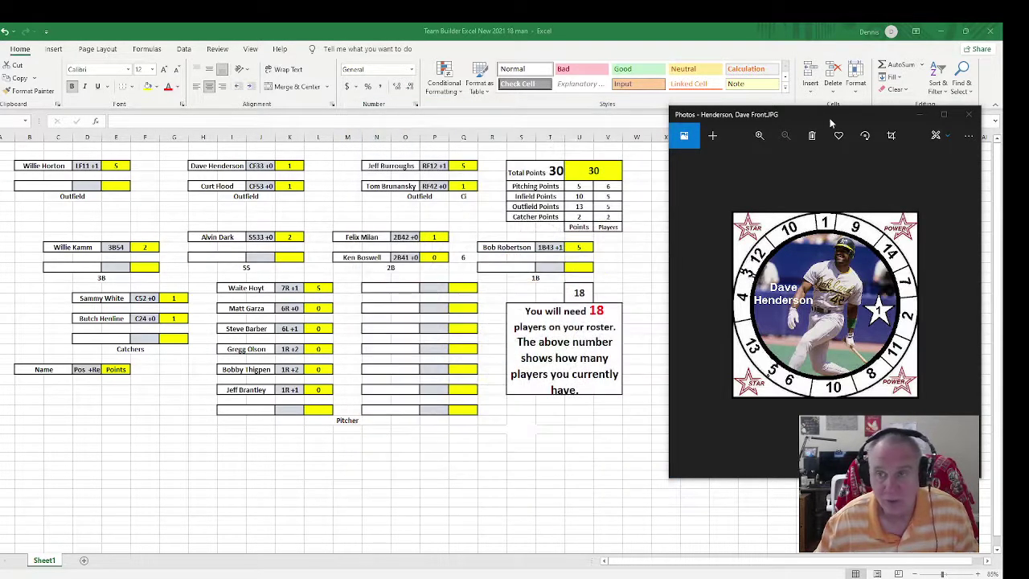
click(970, 116)
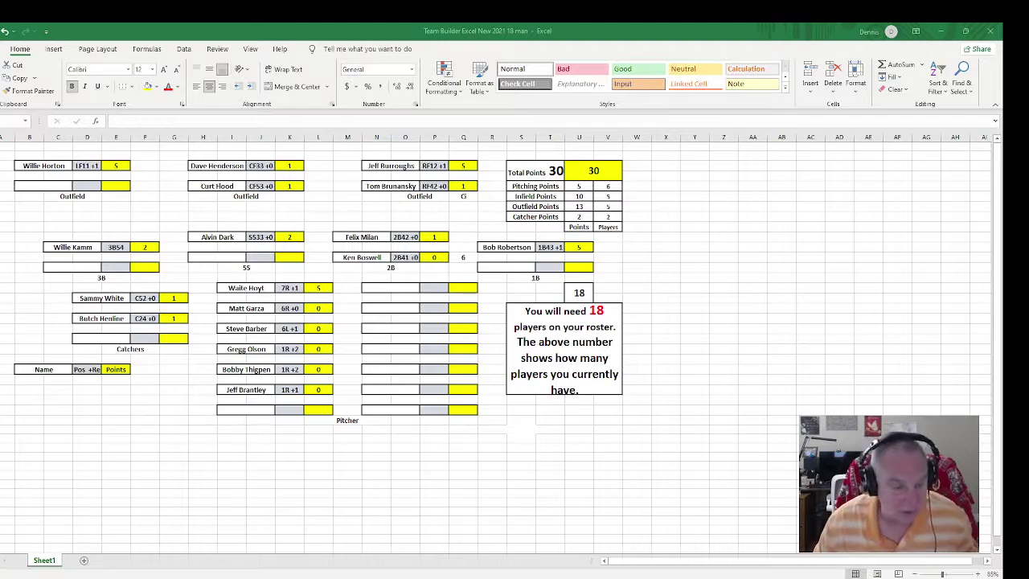
Close the Awards Front document in Word and return to the Team Builder spreadsheet.
mouse_move(104, 572)
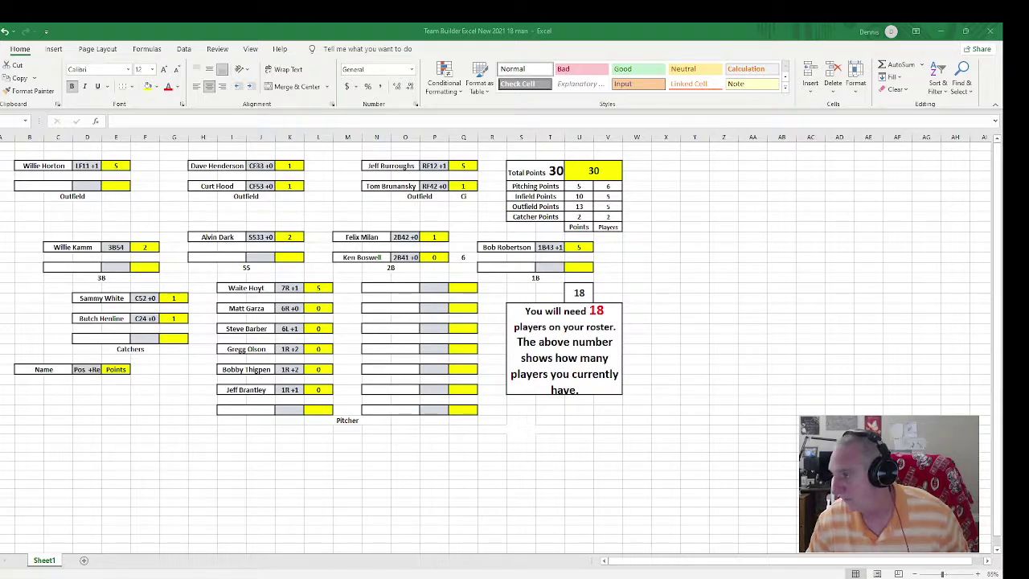
click(990, 30)
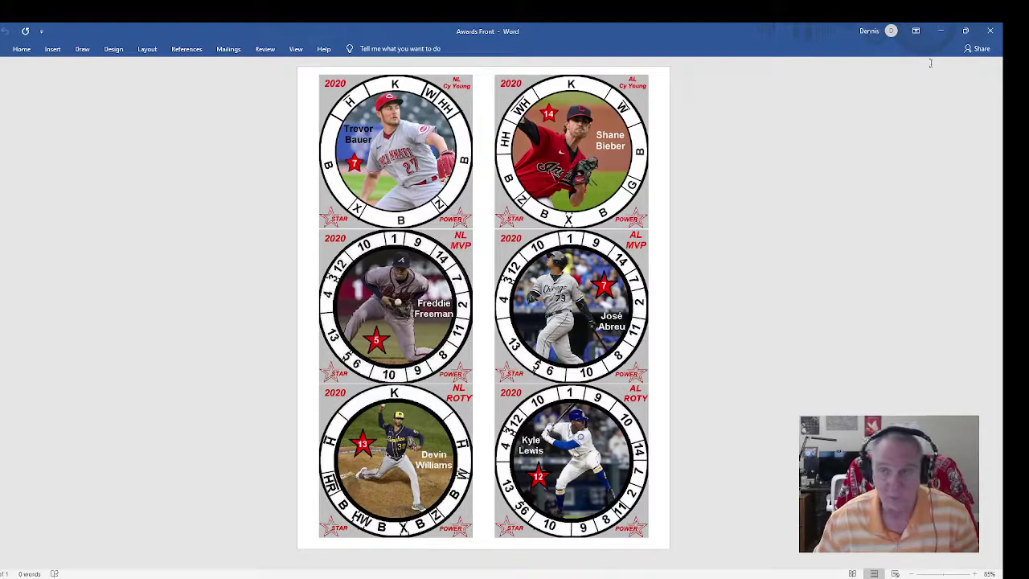
click(989, 32)
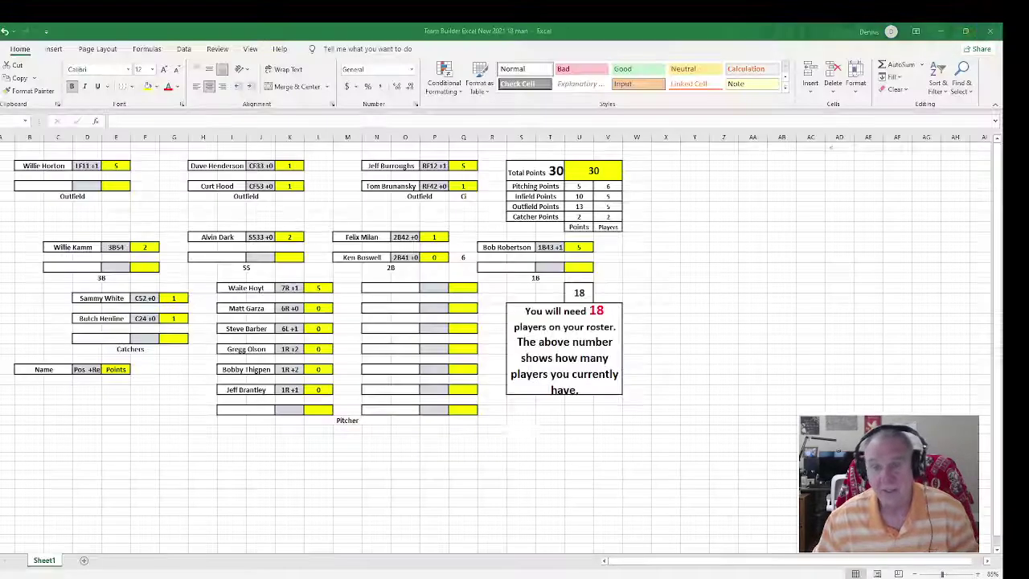